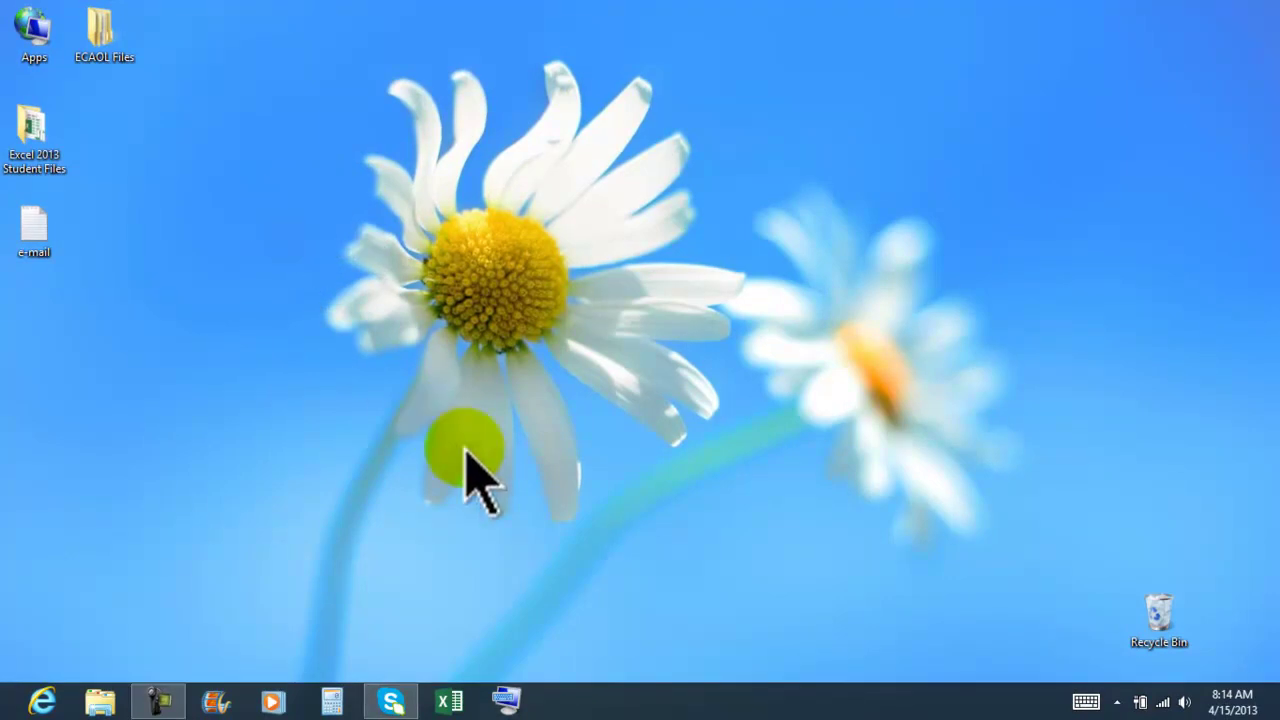
Launch Excel to its start screen
click(450, 701)
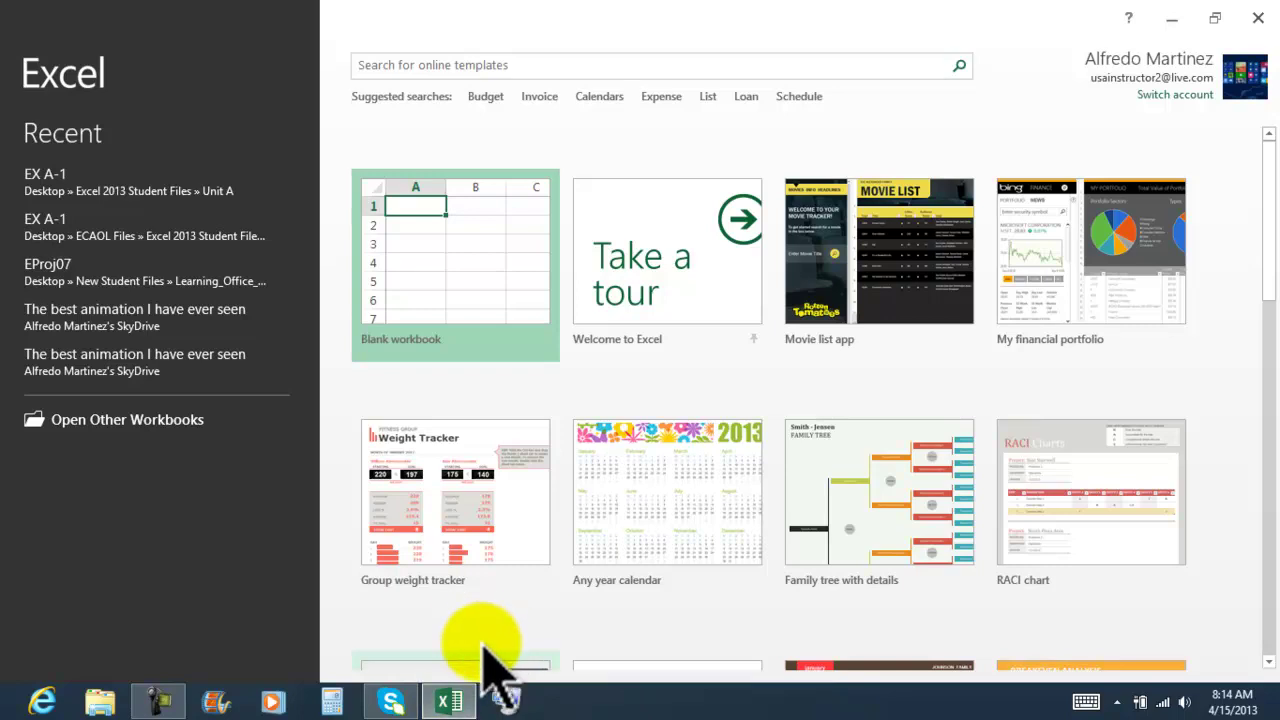
mouse_move(452, 705)
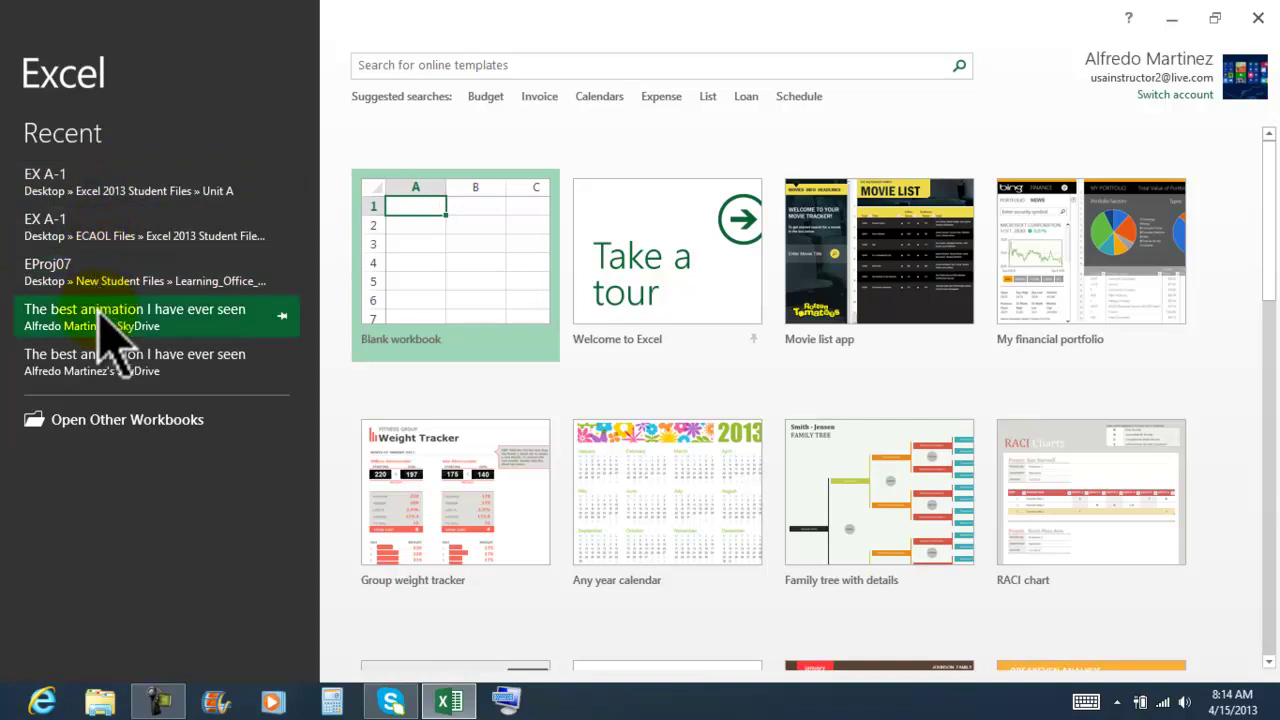
Look through the places for opening other workbooks: SkyDrive, Other Web Locations and Computer
click(97, 419)
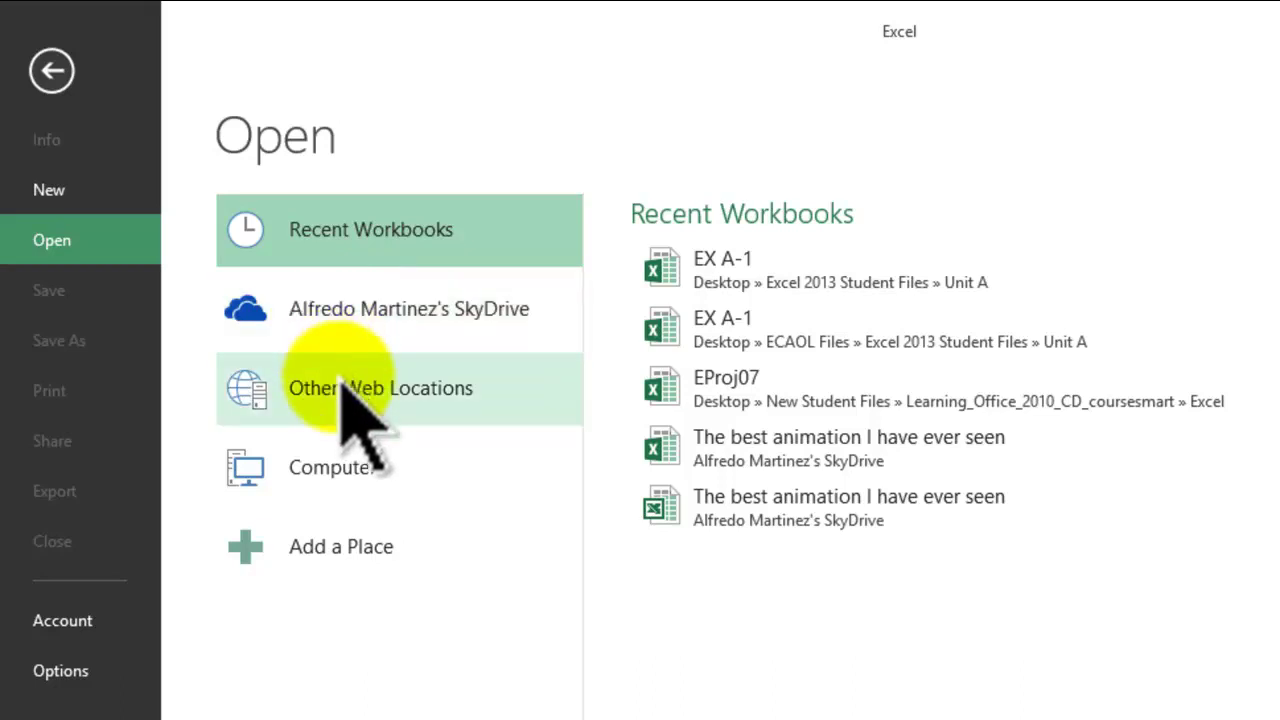
click(350, 312)
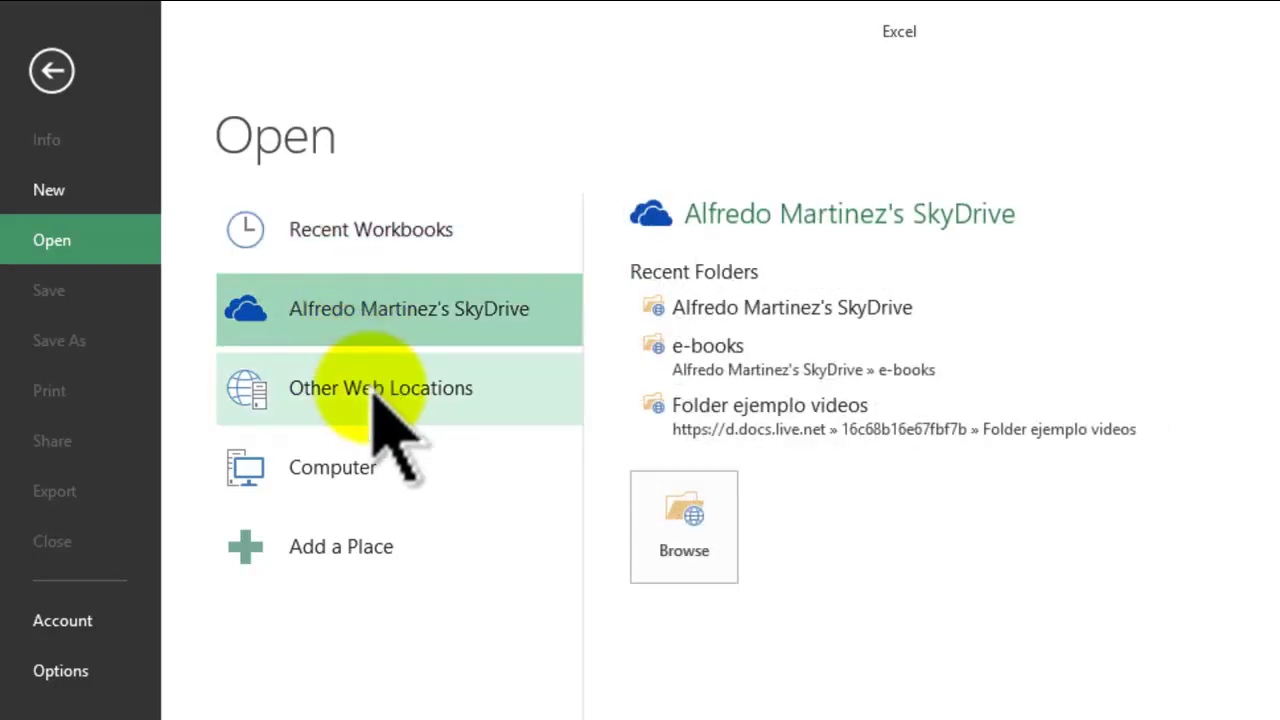
click(372, 392)
click(345, 464)
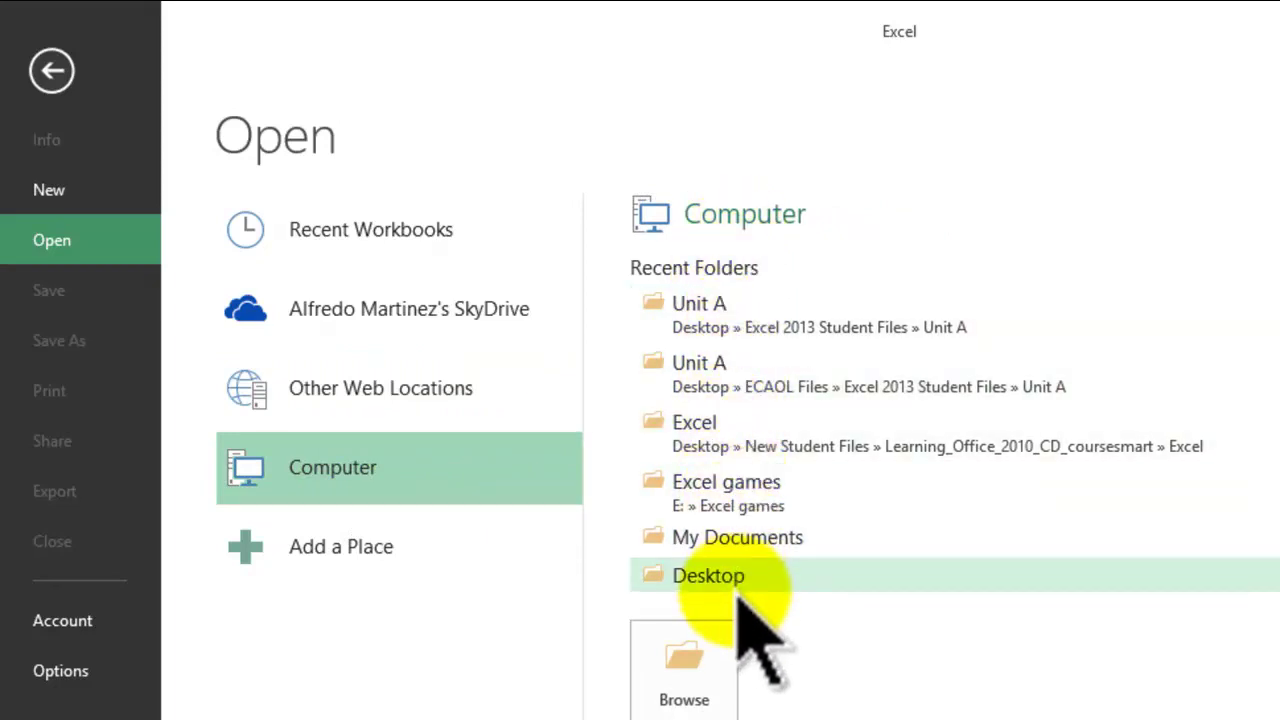
Browse the computer's Desktop folder for workbooks, cancel the Open dialog and return to the start screen
click(686, 664)
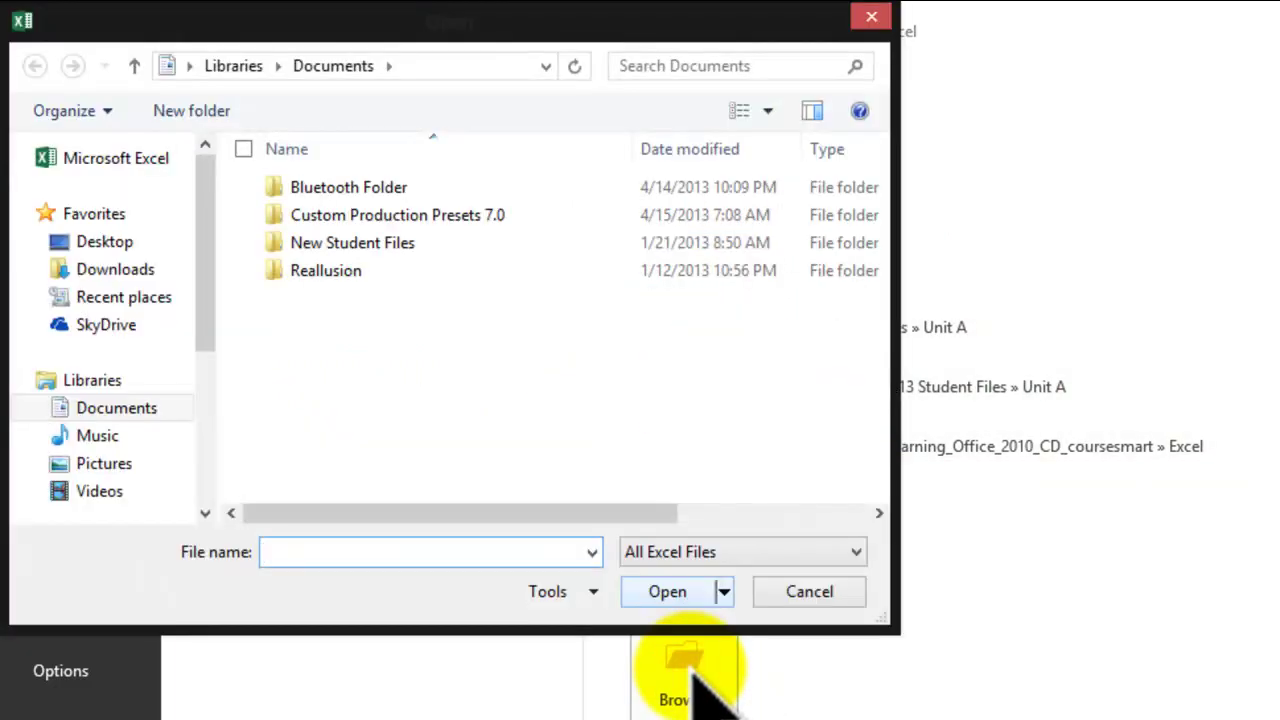
click(140, 244)
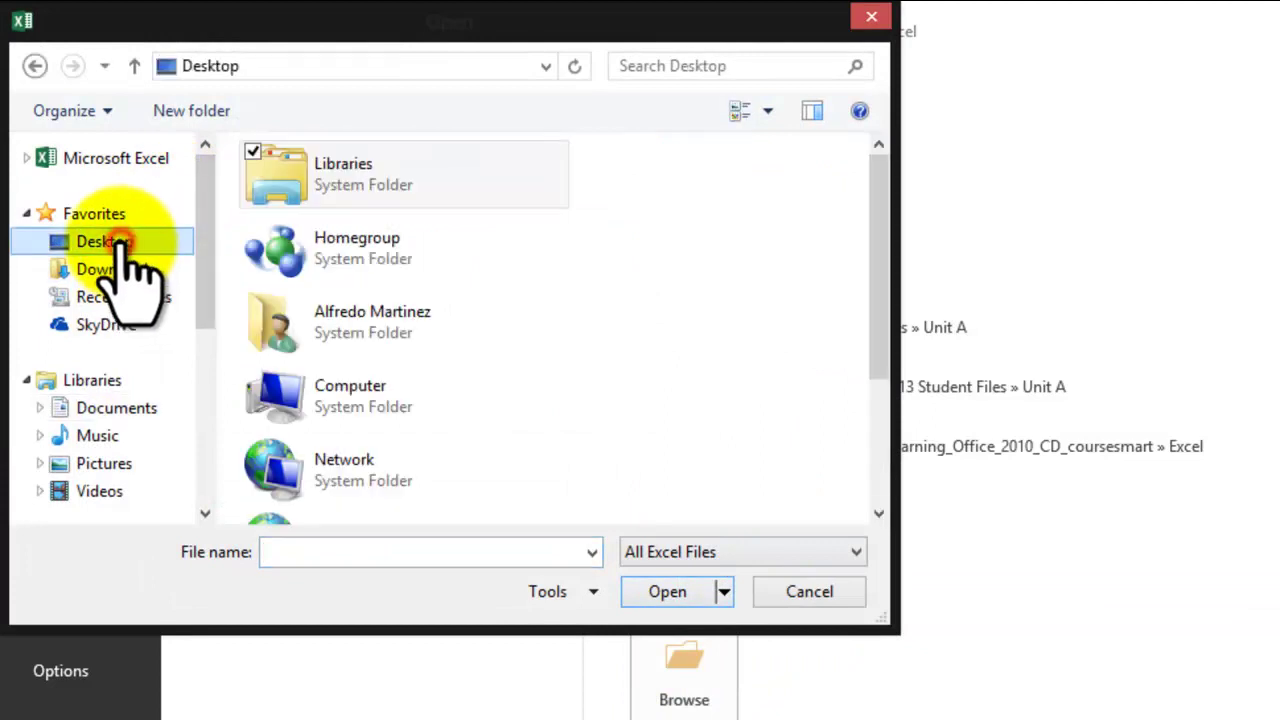
click(820, 591)
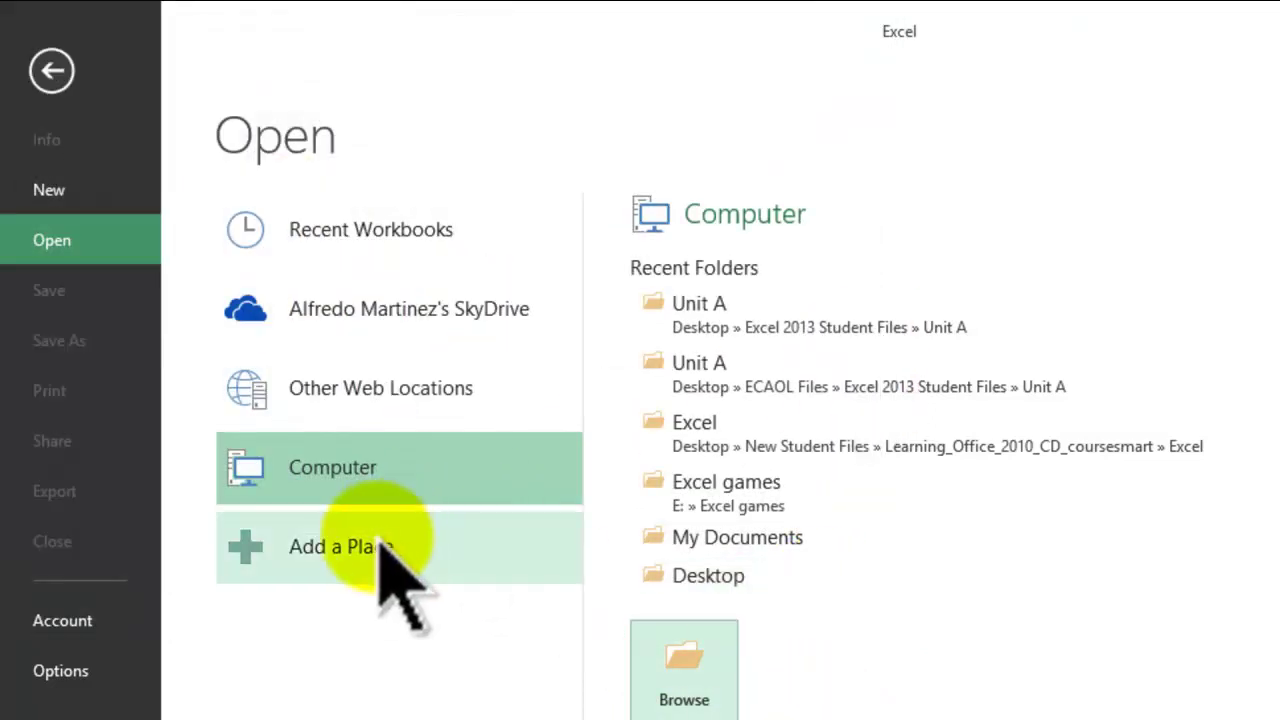
click(53, 72)
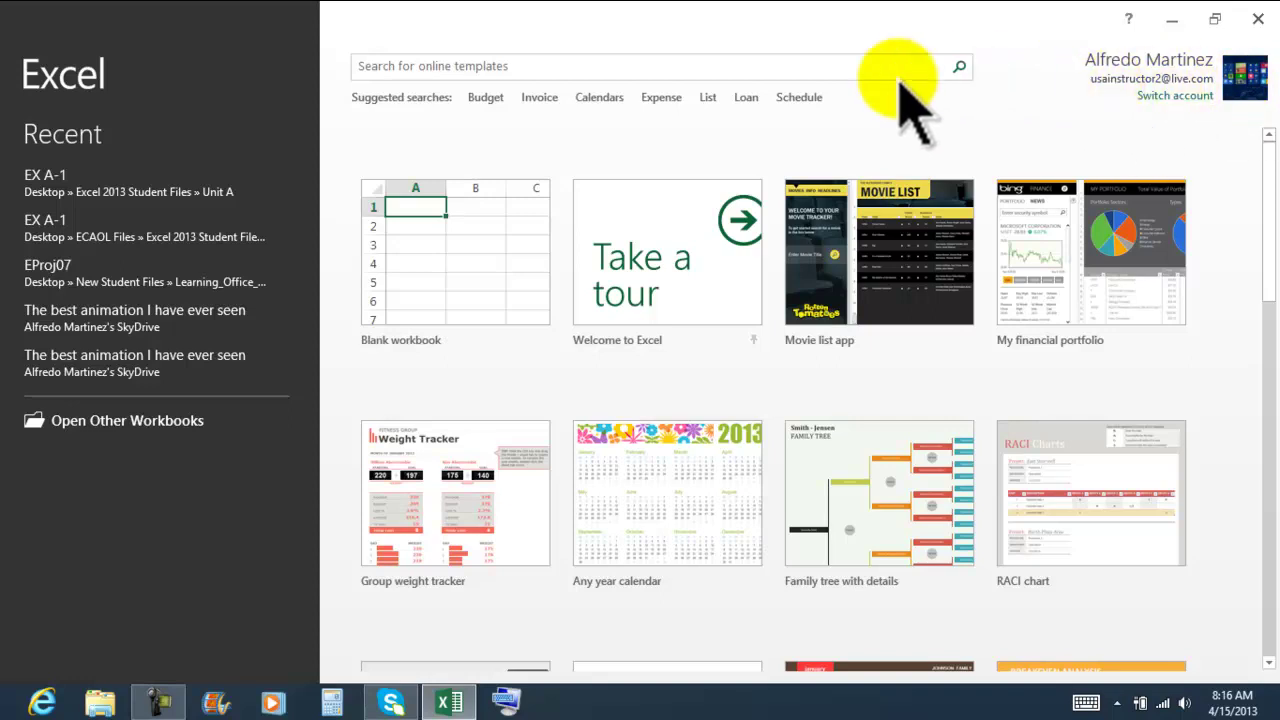
Browse the online Budget templates filtered by the Budget, Business, Balance Sheet and Basic categories, and return to the start screen
click(662, 69)
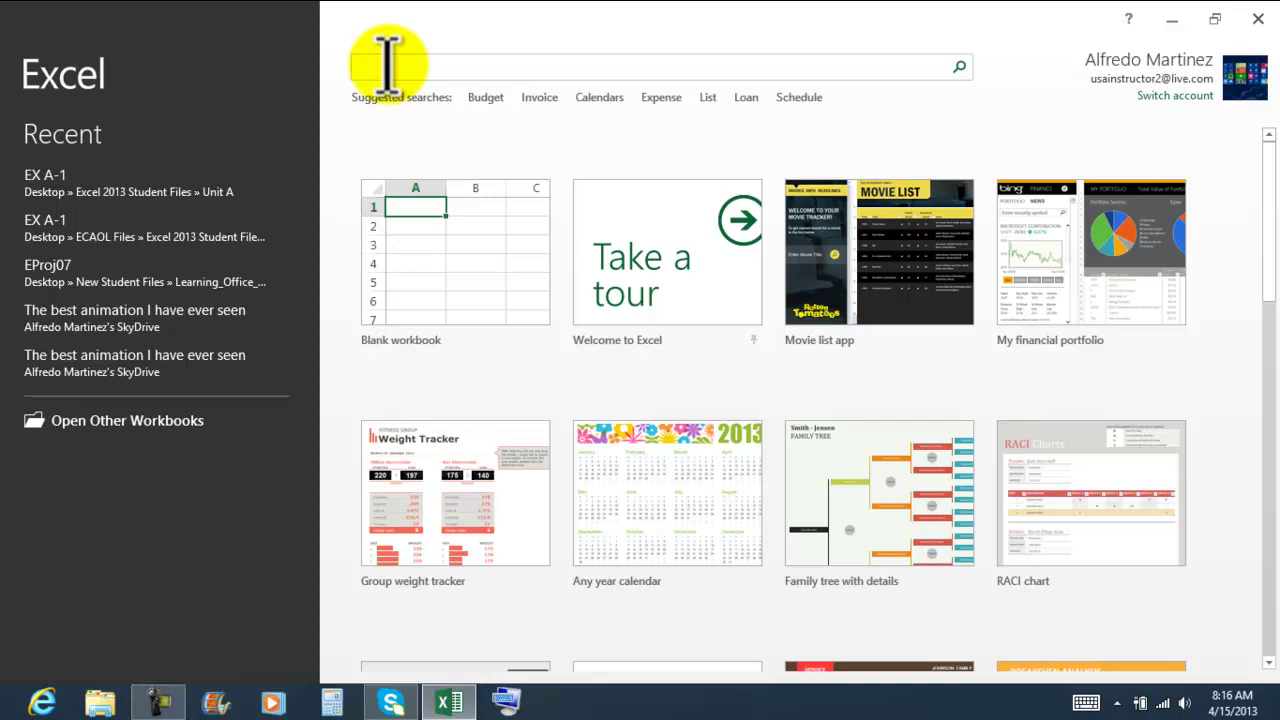
click(485, 100)
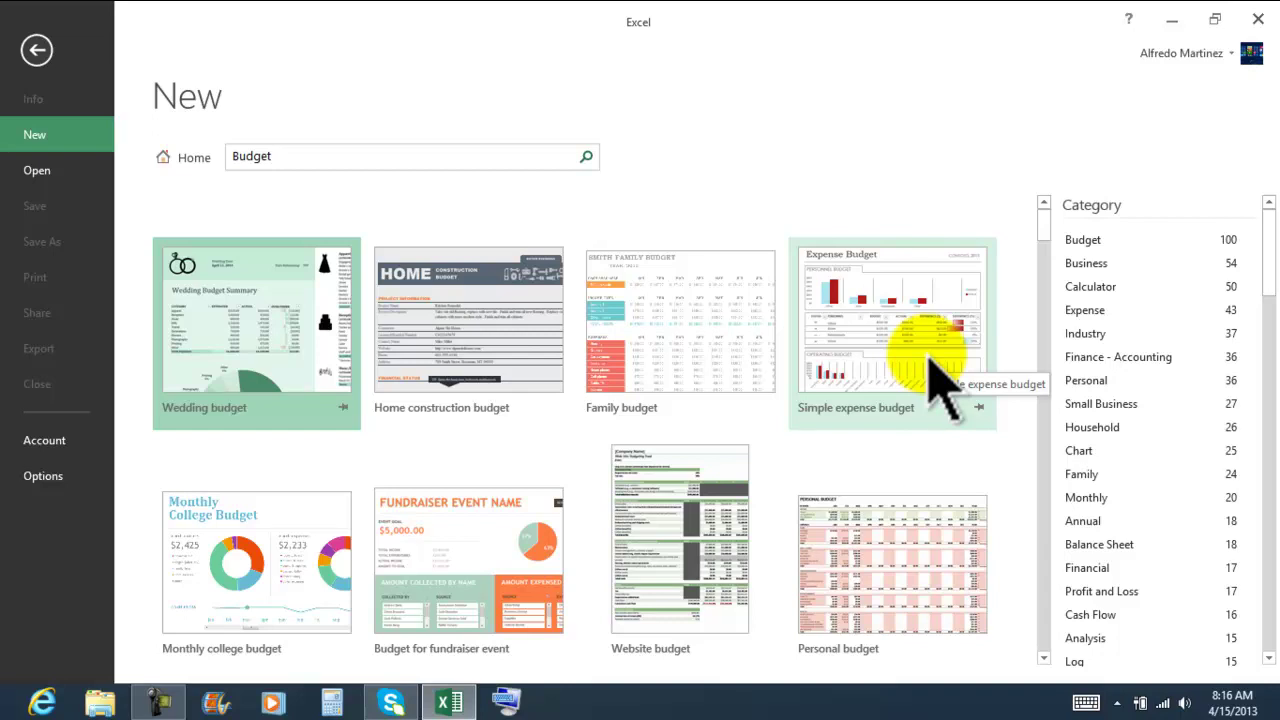
click(1092, 242)
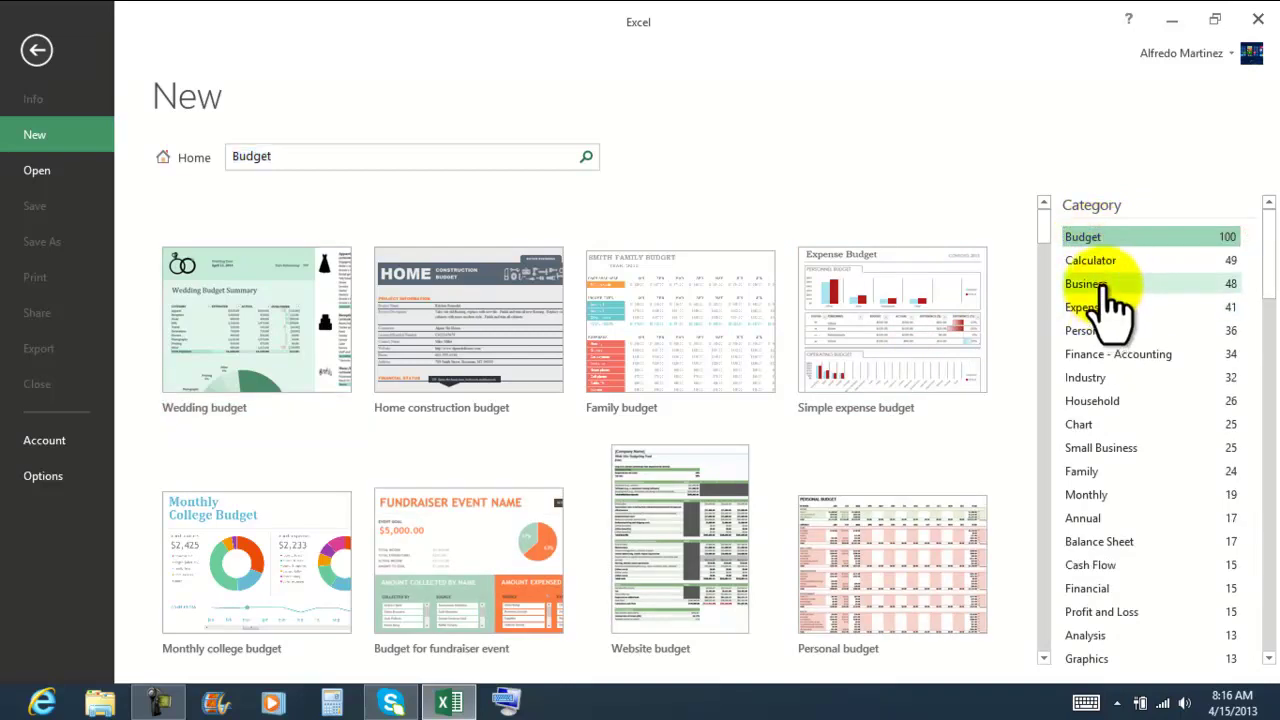
click(1103, 288)
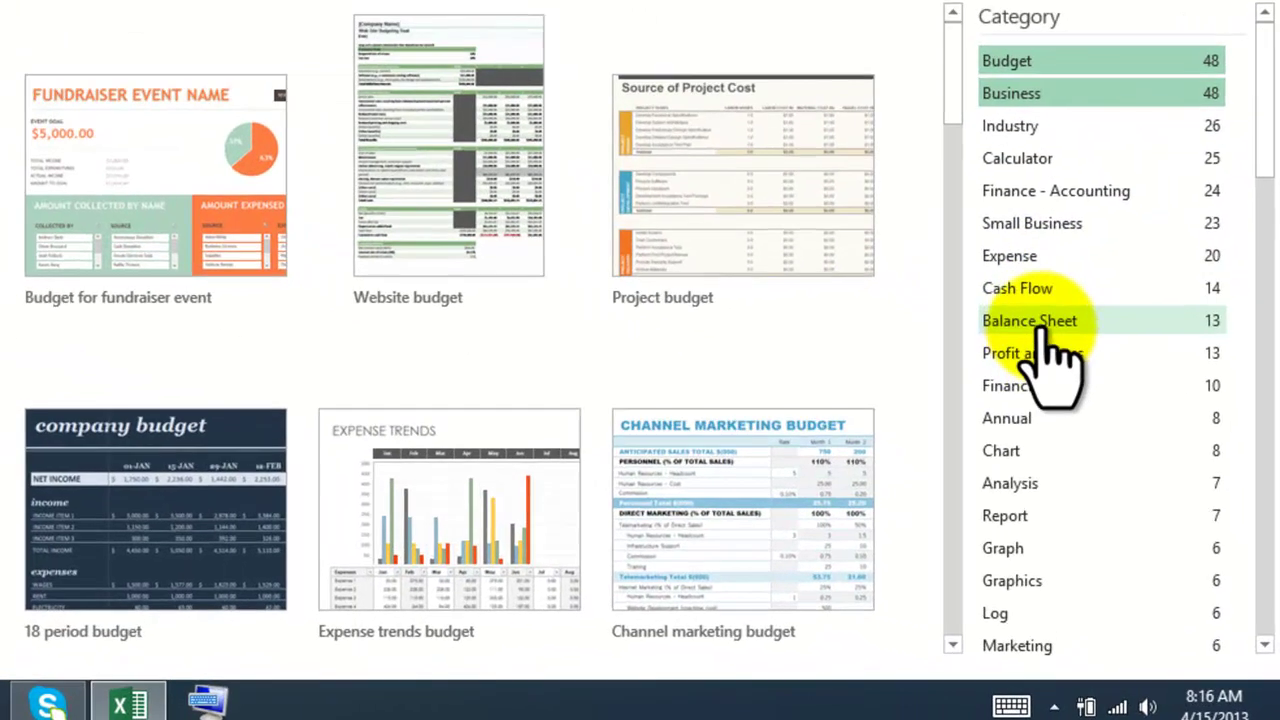
click(1040, 320)
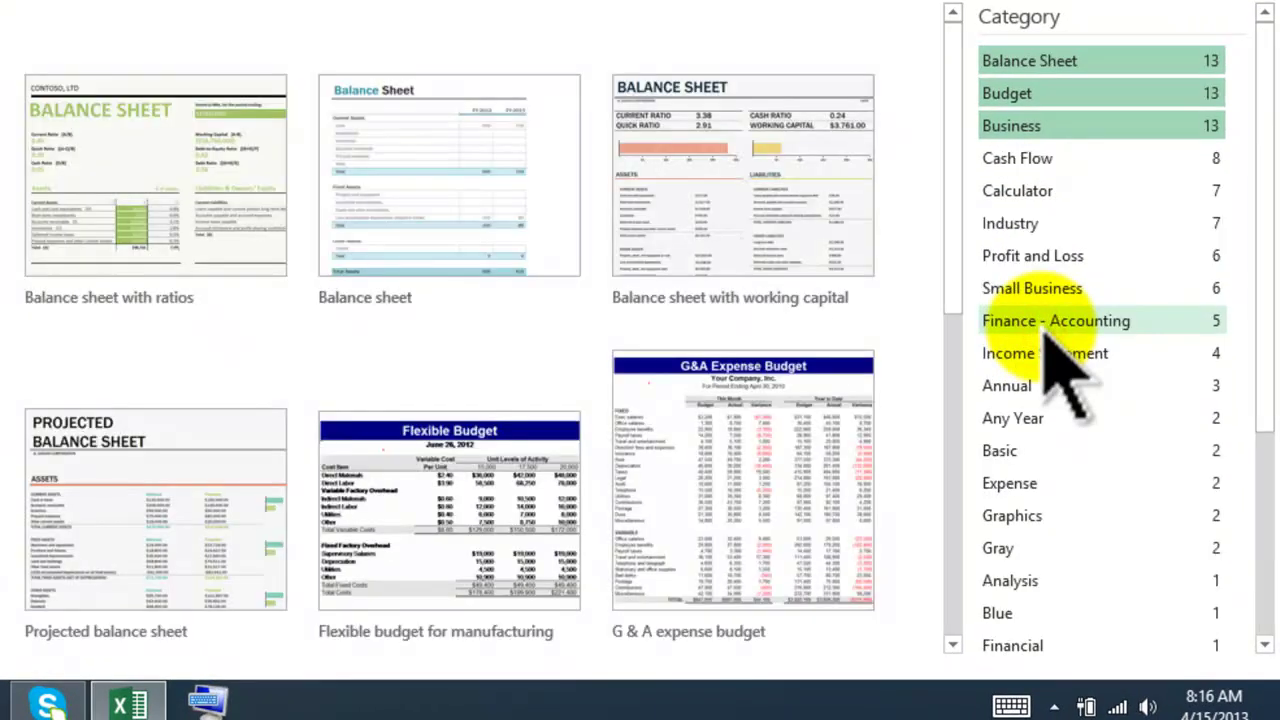
click(1012, 452)
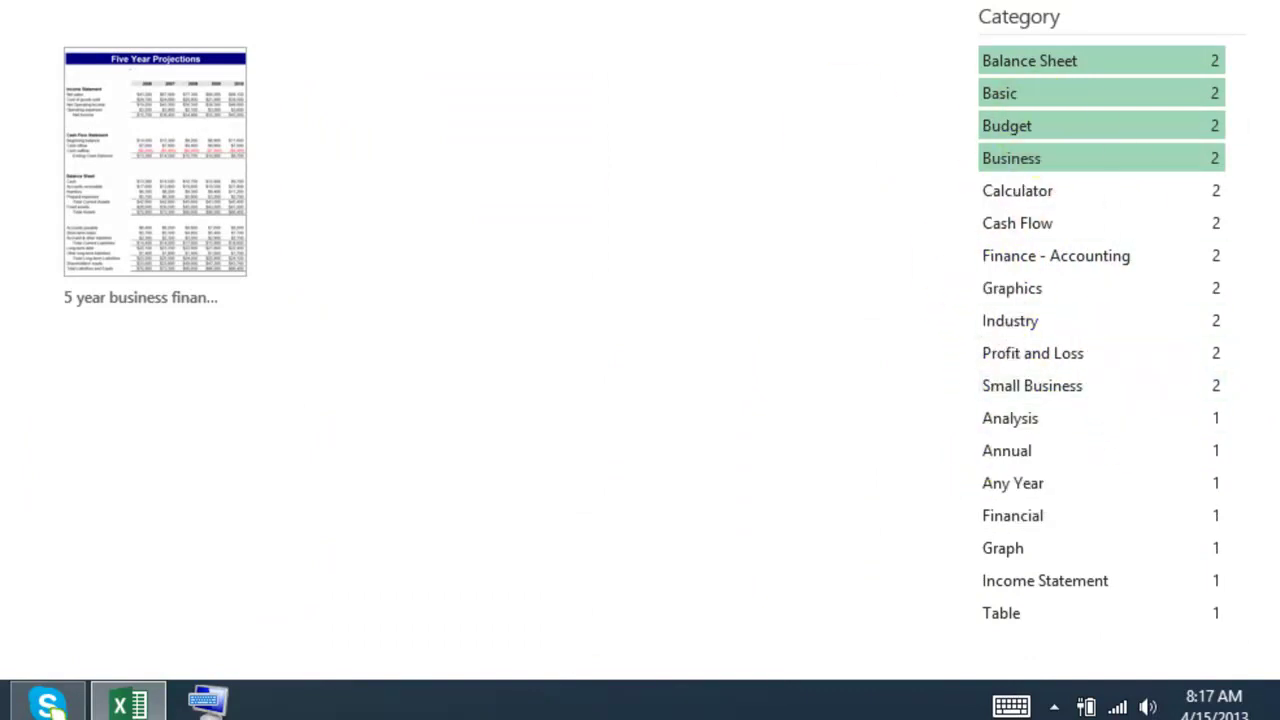
click(40, 52)
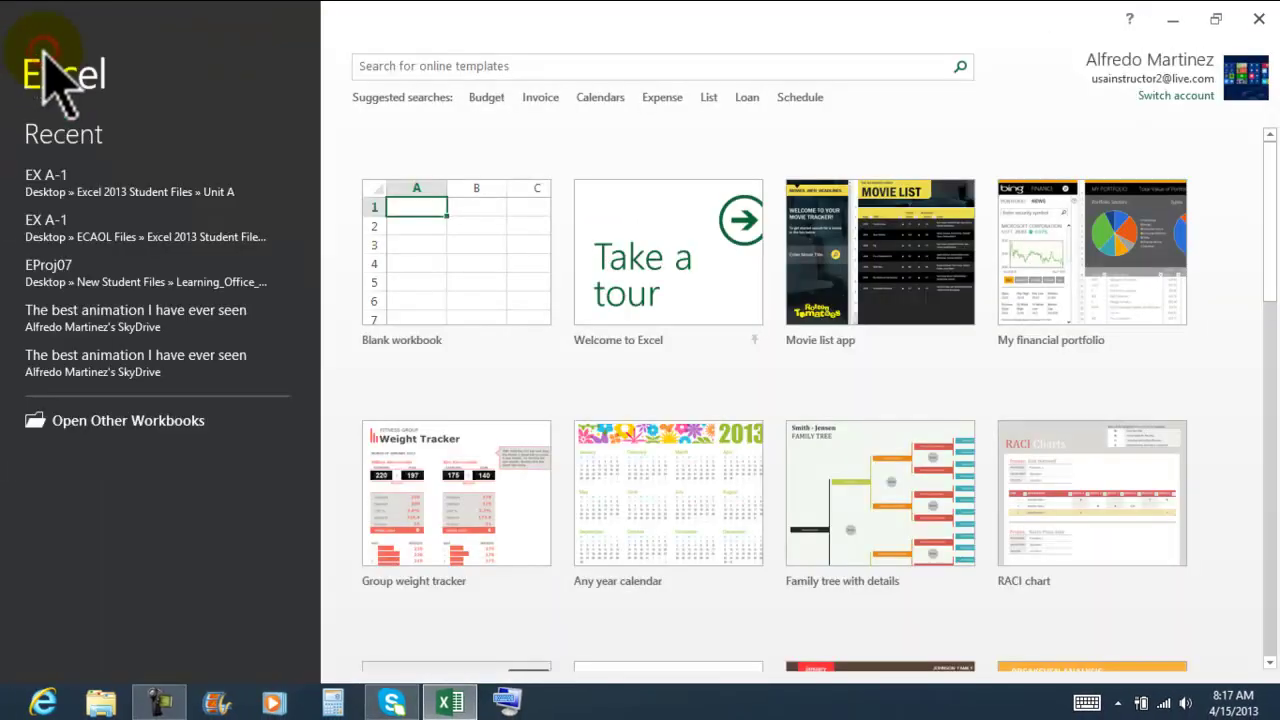
Find the suggested Invoice templates and create a workbook from the Service invoice template provided by Jaxworks
click(540, 97)
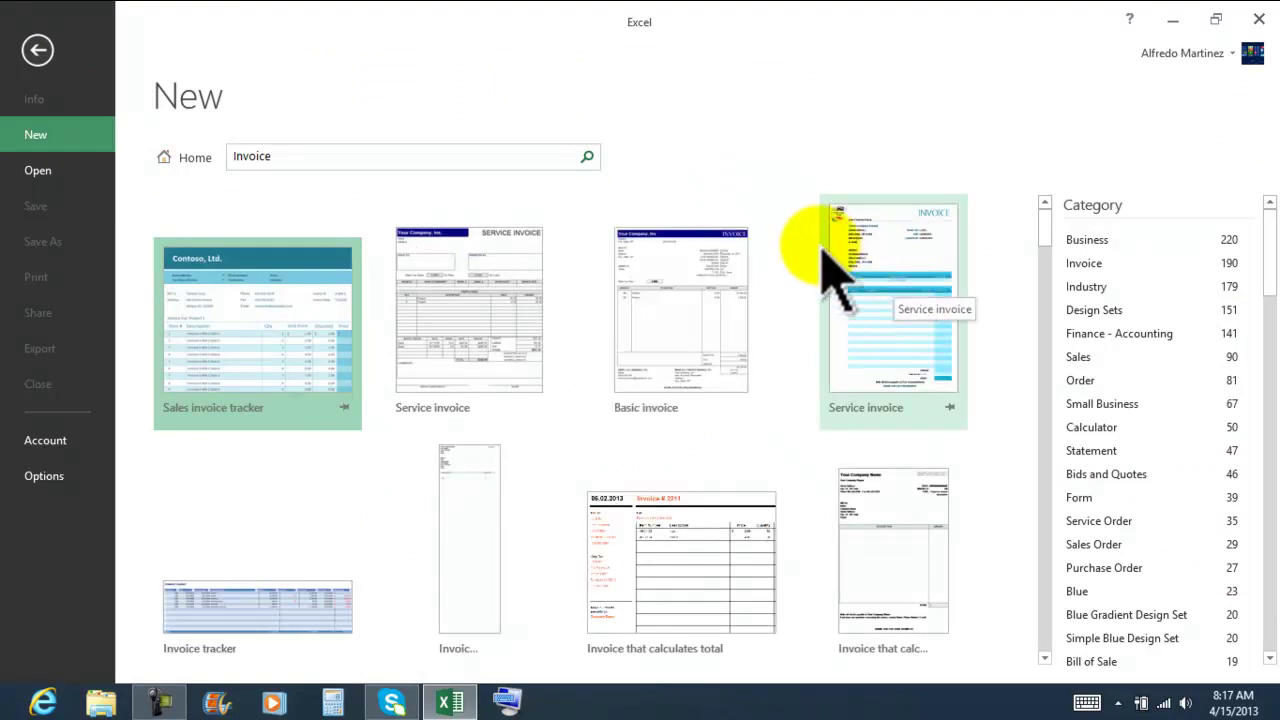
click(486, 291)
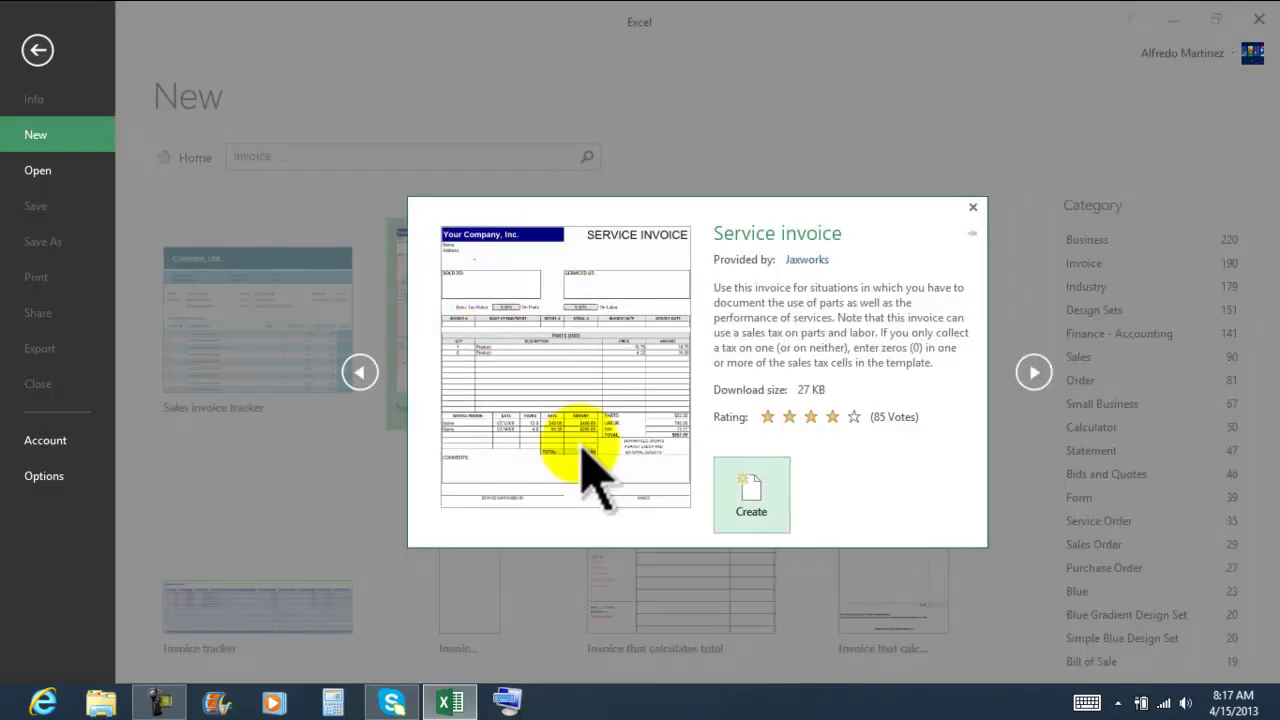
click(758, 494)
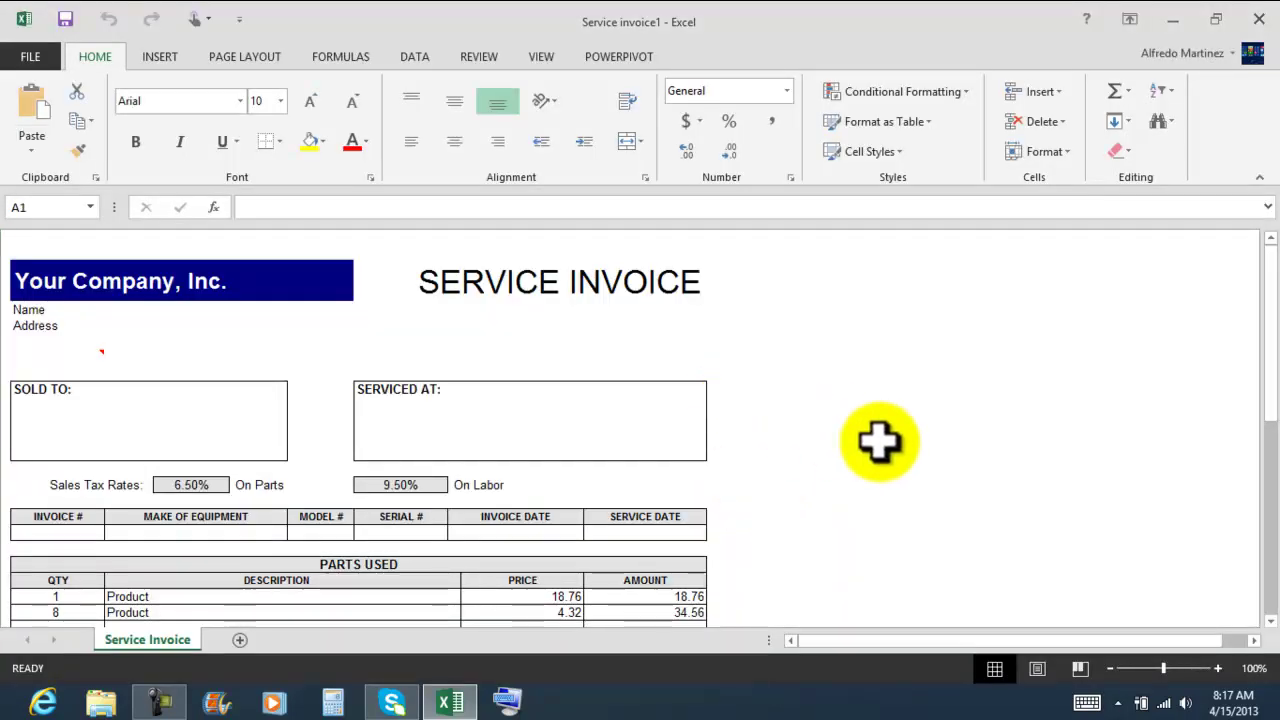
Examine the invoice's parts table and the formula in the first product's Amount cell, J22
click(826, 392)
scroll(826, 392, down, 8)
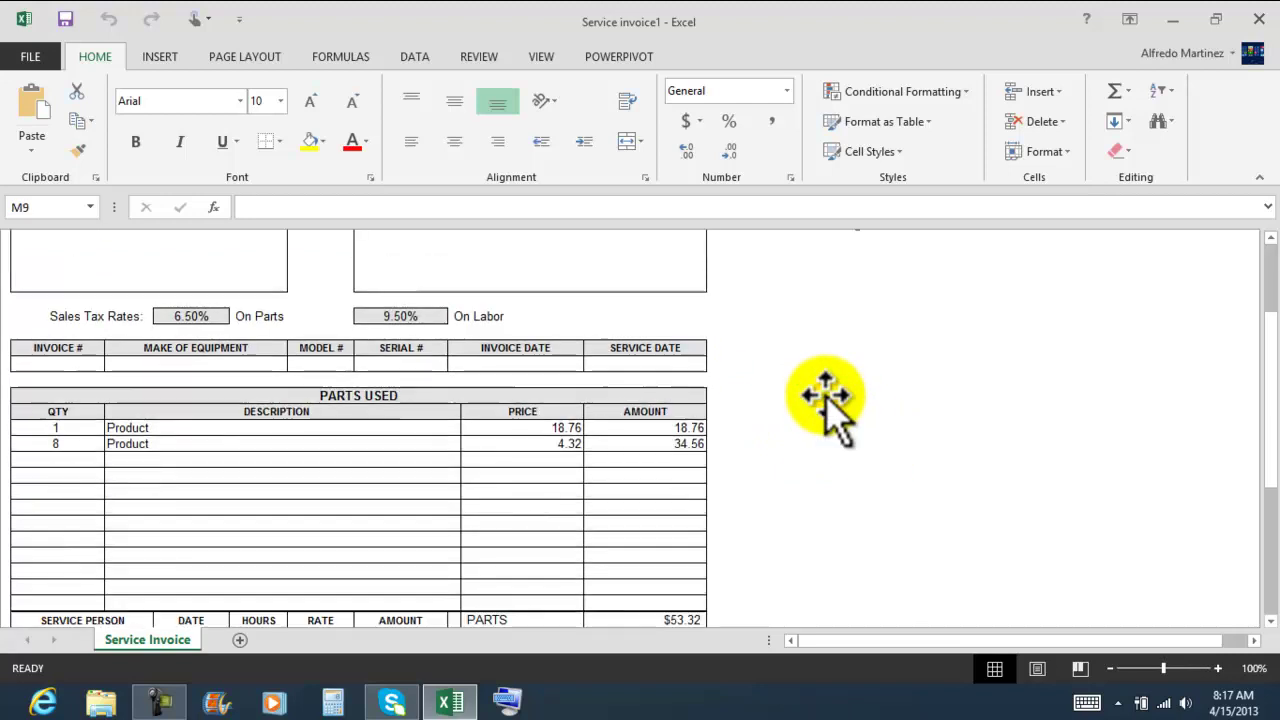
scroll(826, 392, up, 6)
scroll(826, 392, down, 1)
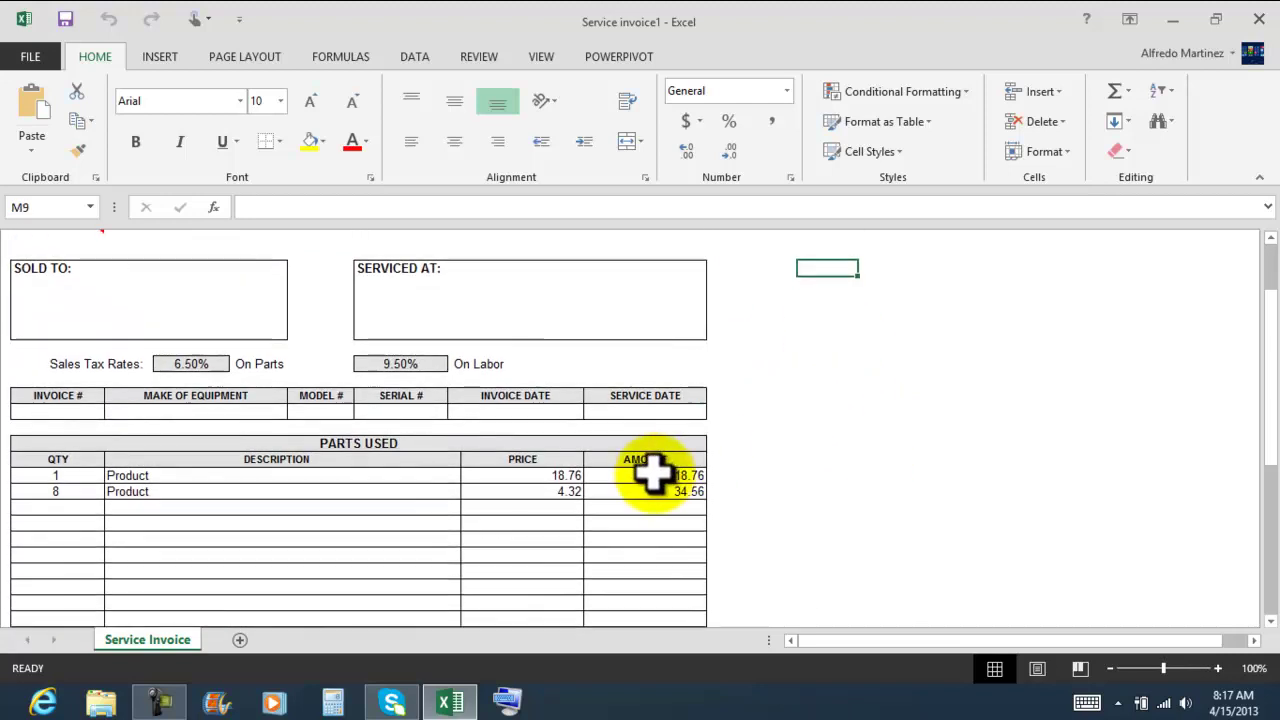
click(654, 474)
scroll(820, 458, down, 3)
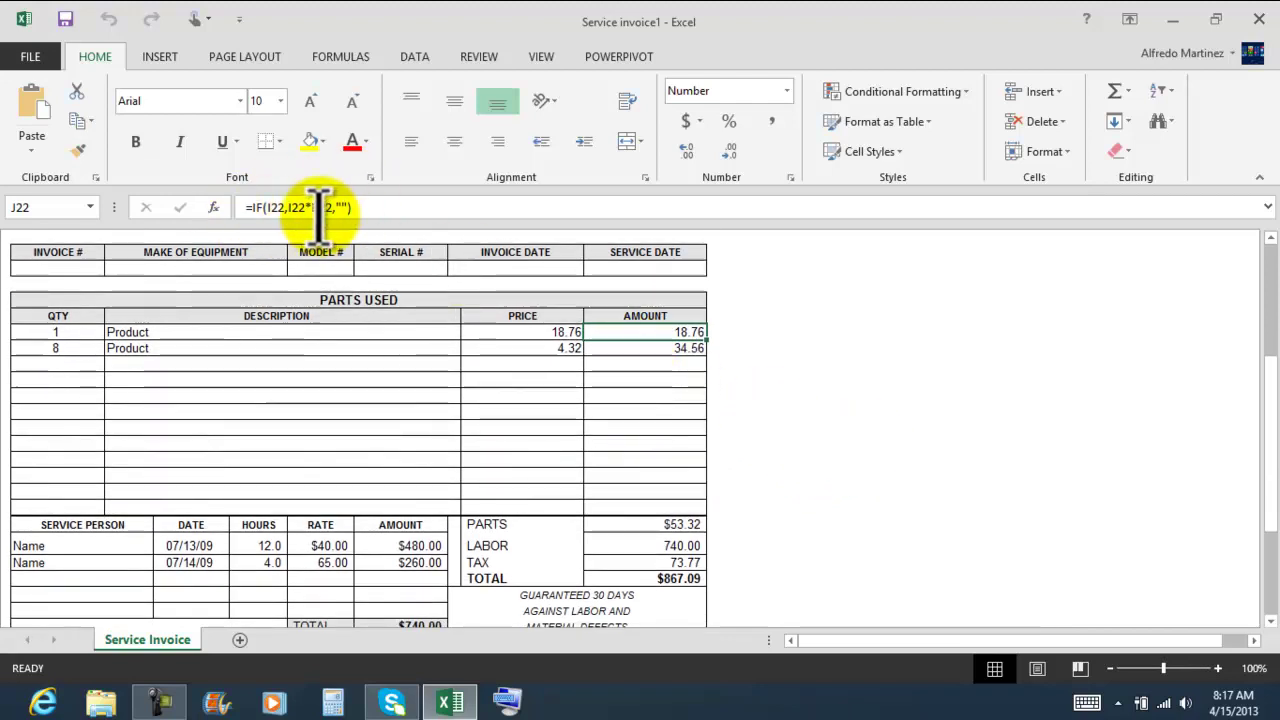
Examine the invoice's company name cell B3 and its service, totals and comments sections
scroll(905, 392, up, 5)
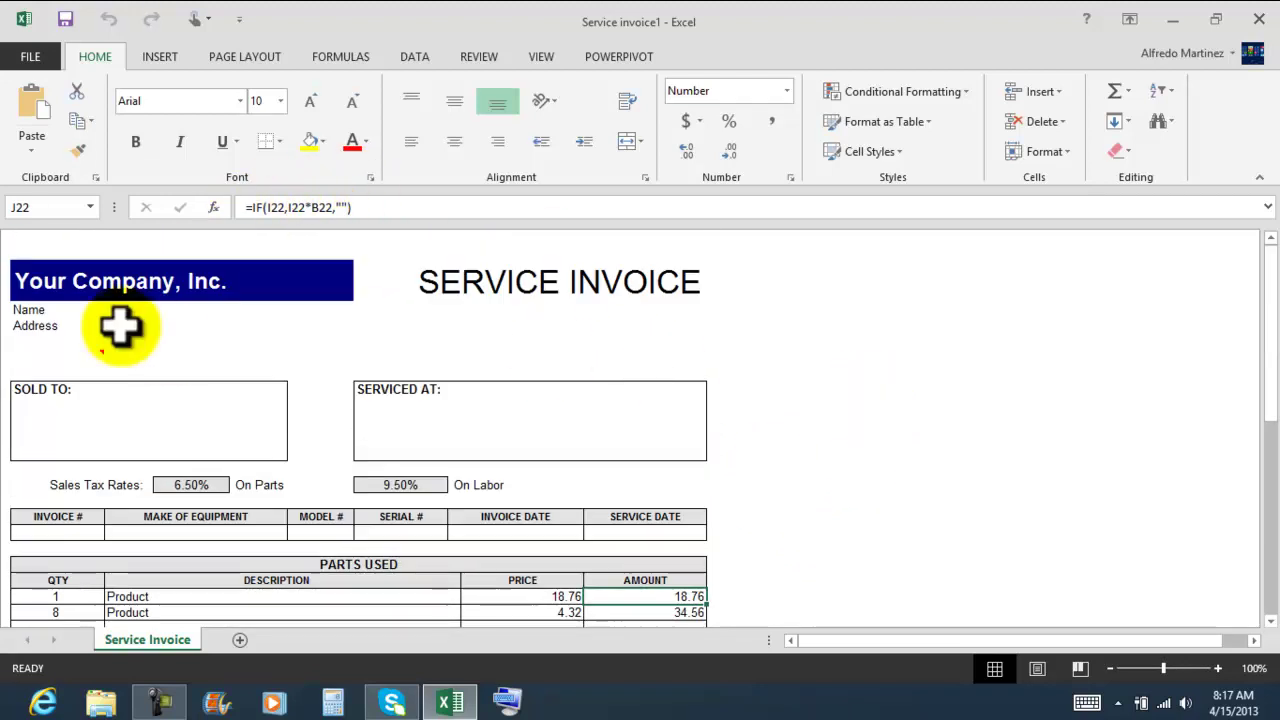
click(115, 281)
click(29, 280)
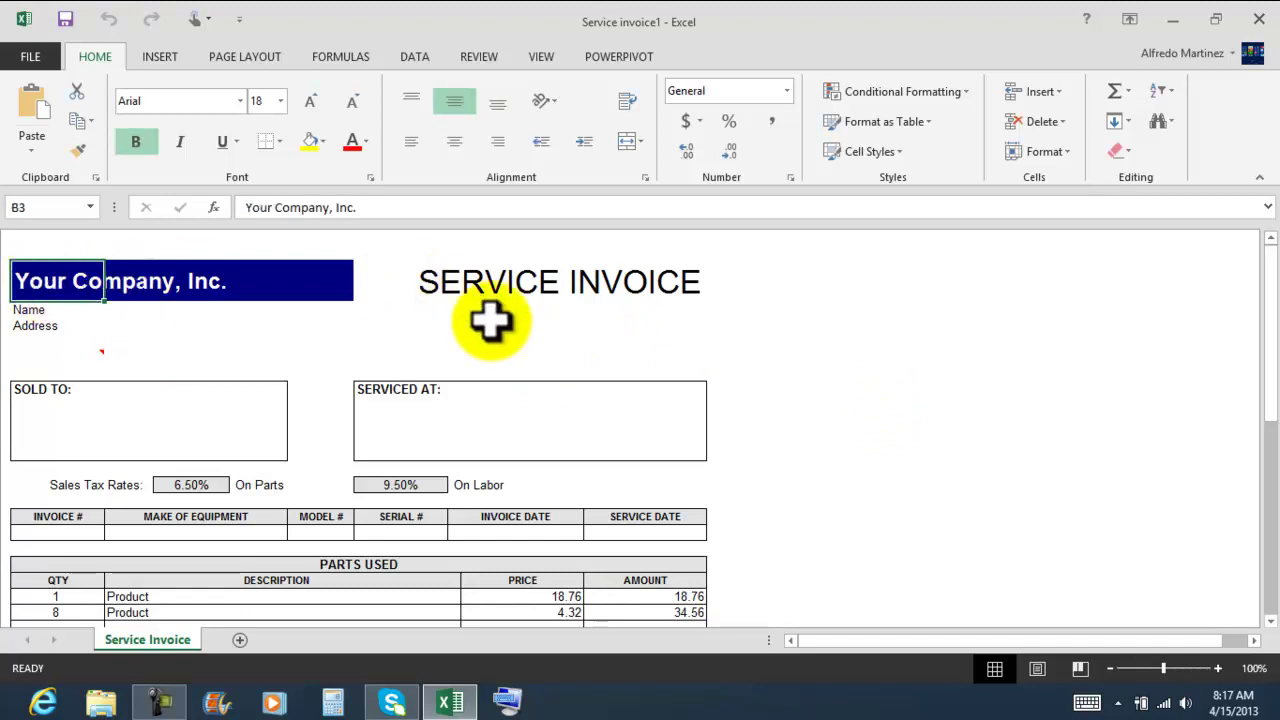
scroll(556, 322, down, 6)
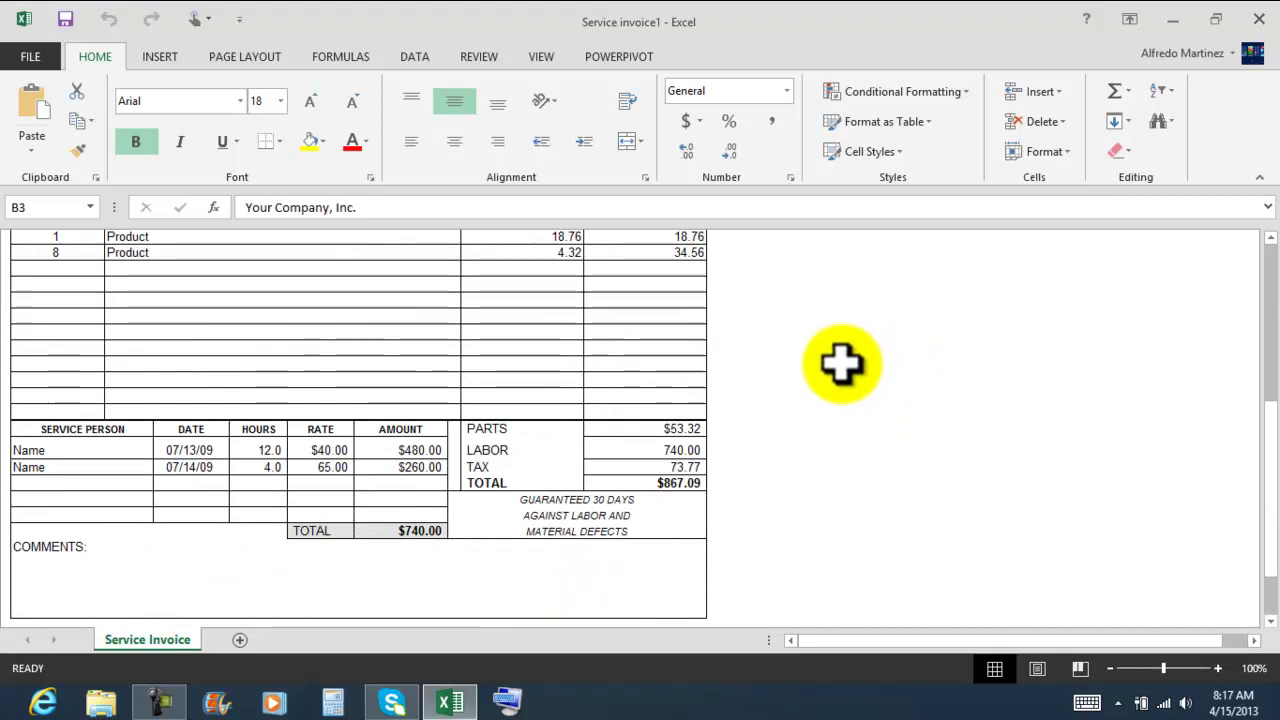
scroll(857, 428, up, 1)
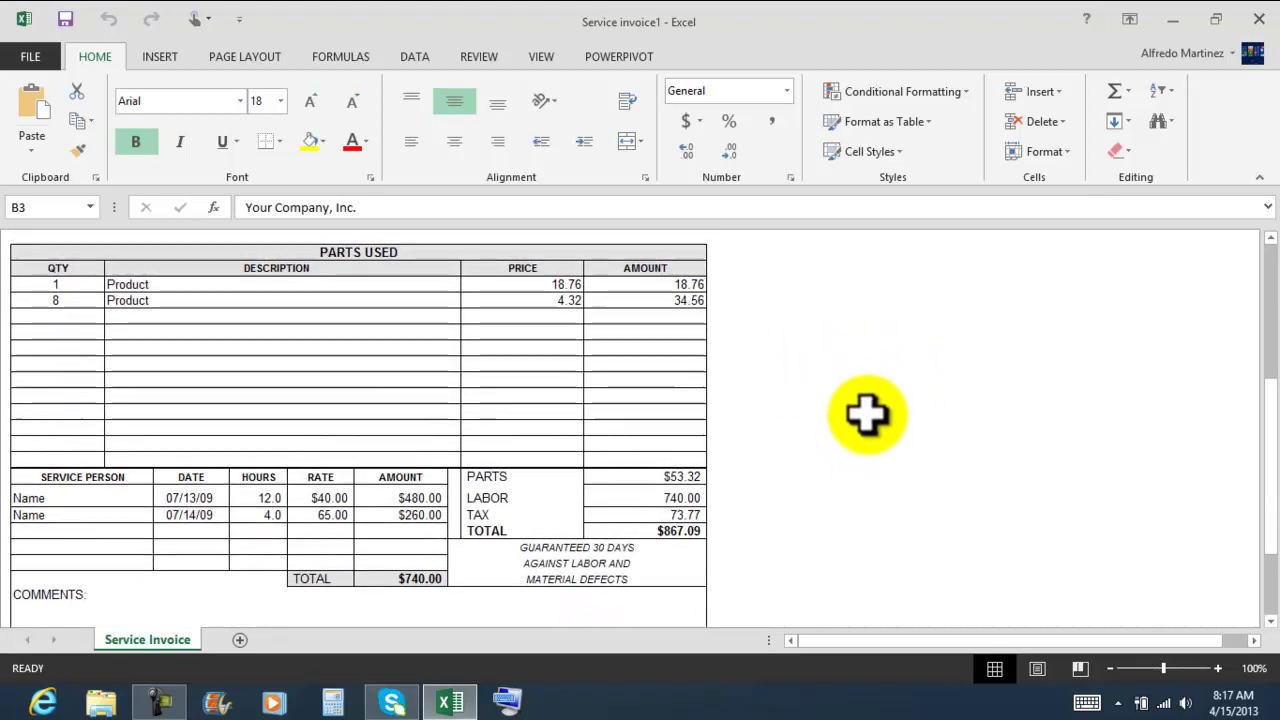
Close the Service invoice workbook without saving the changes
click(1257, 18)
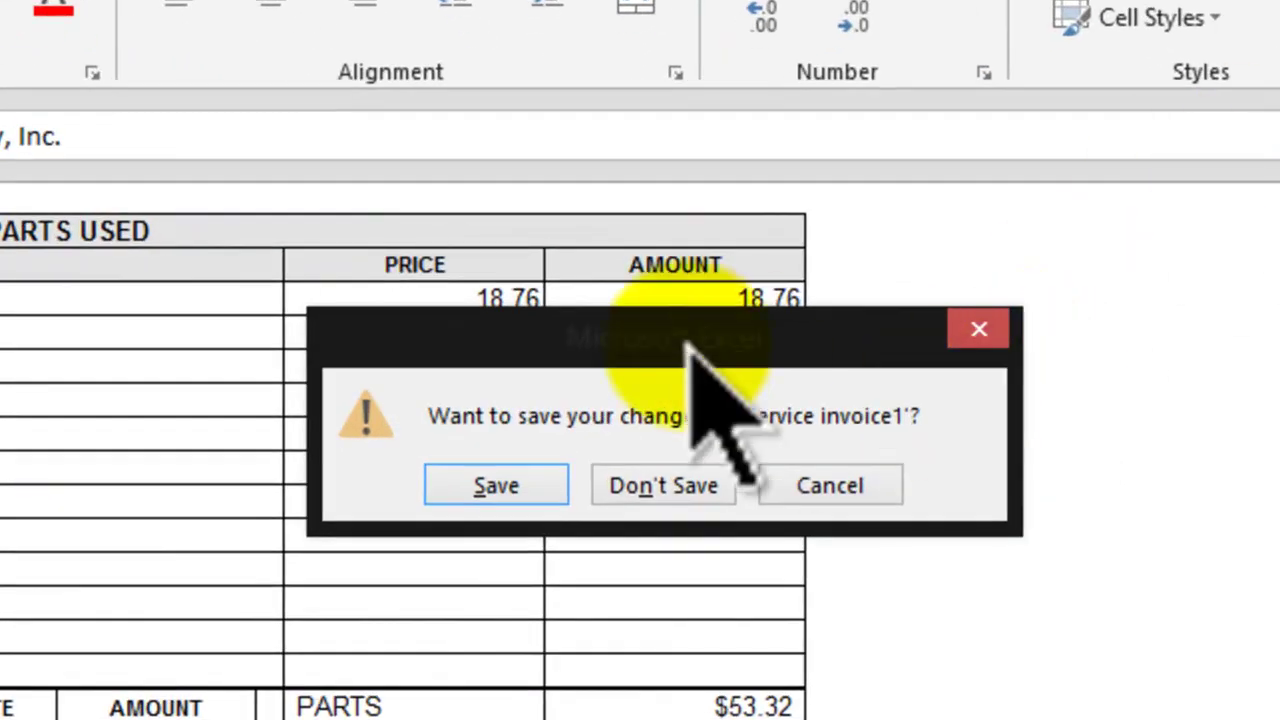
drag(690, 345, 545, 0)
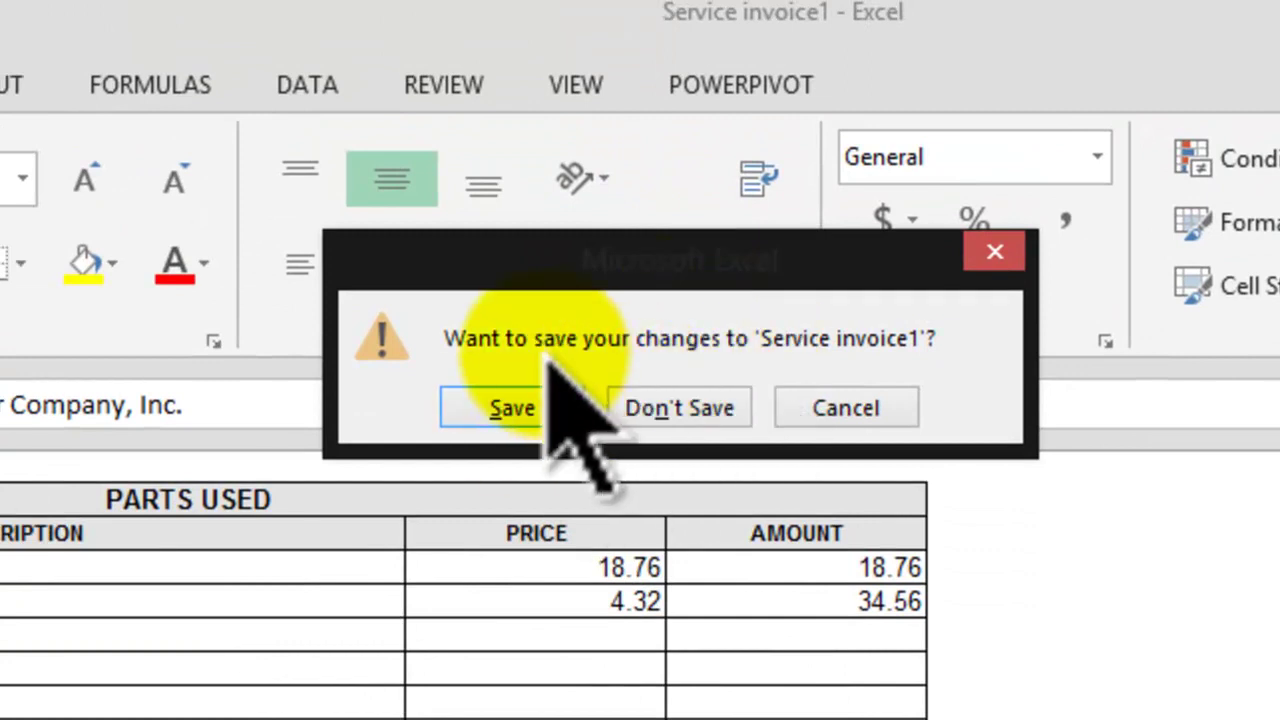
click(690, 407)
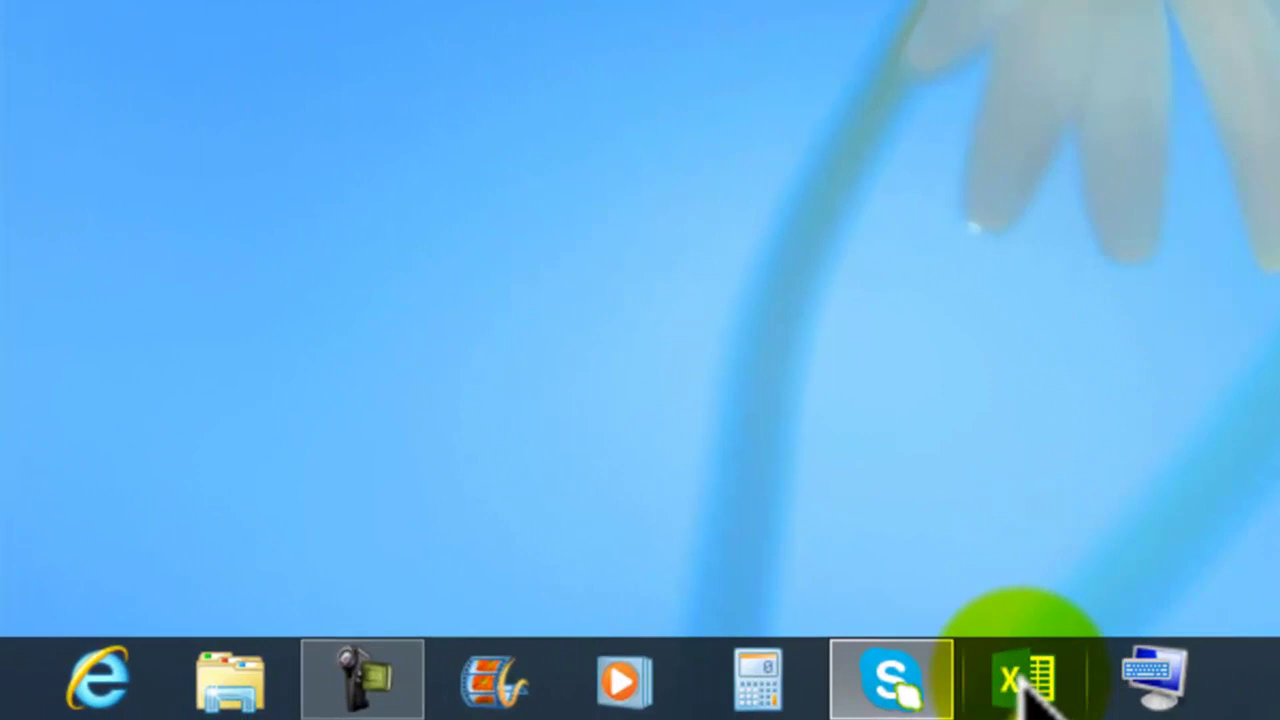
Relaunch Excel and open the Welcome to Excel tour workbook from its template
click(1025, 686)
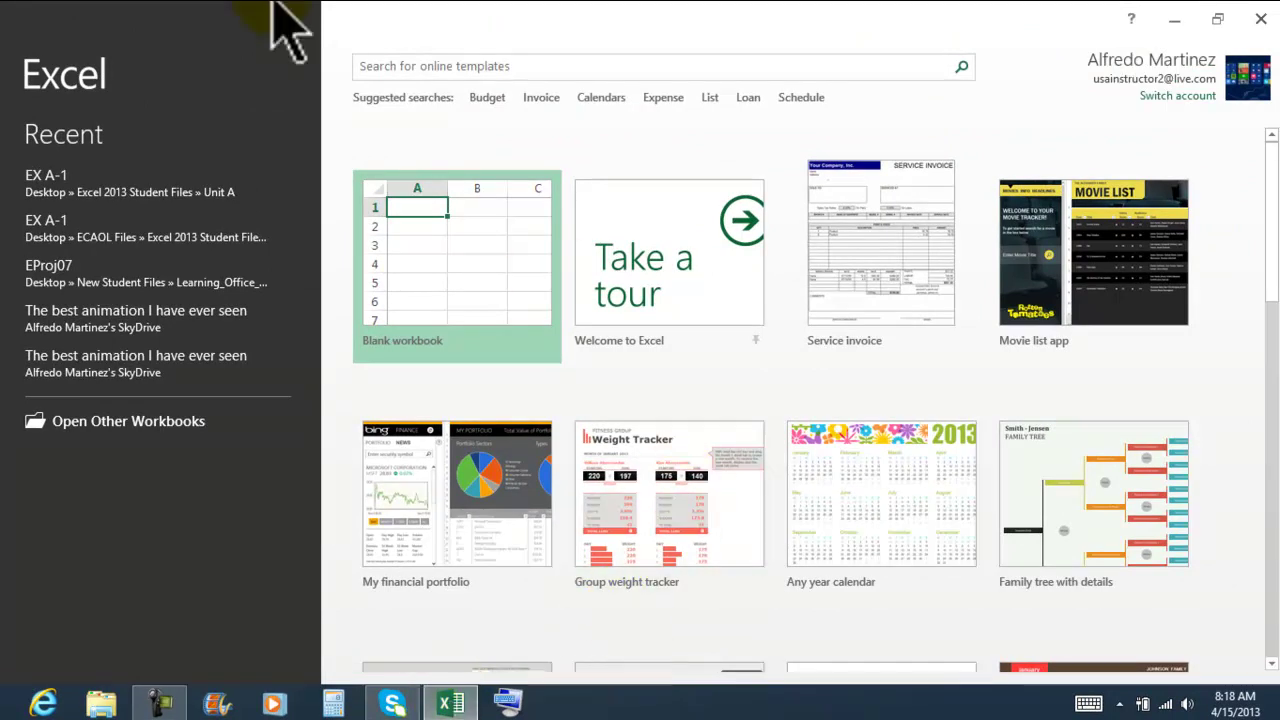
click(685, 256)
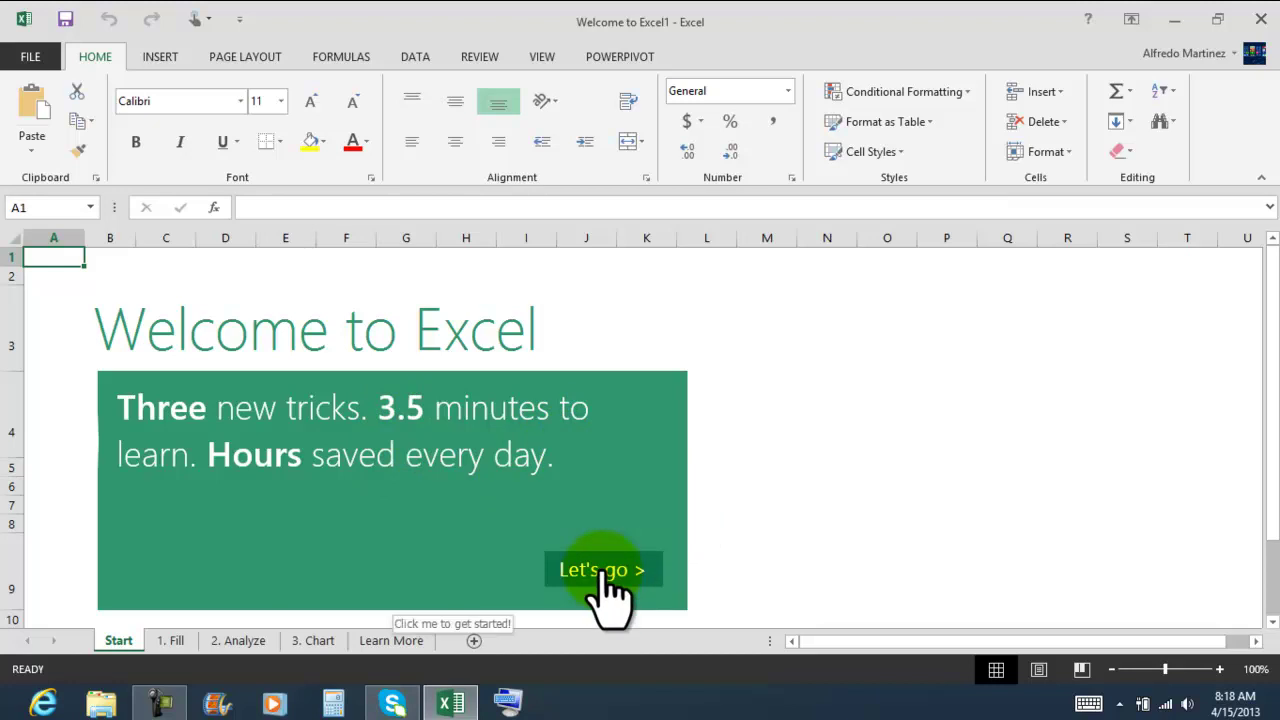
Close the Welcome to Excel tour workbook while keeping Excel running
click(40, 60)
click(38, 52)
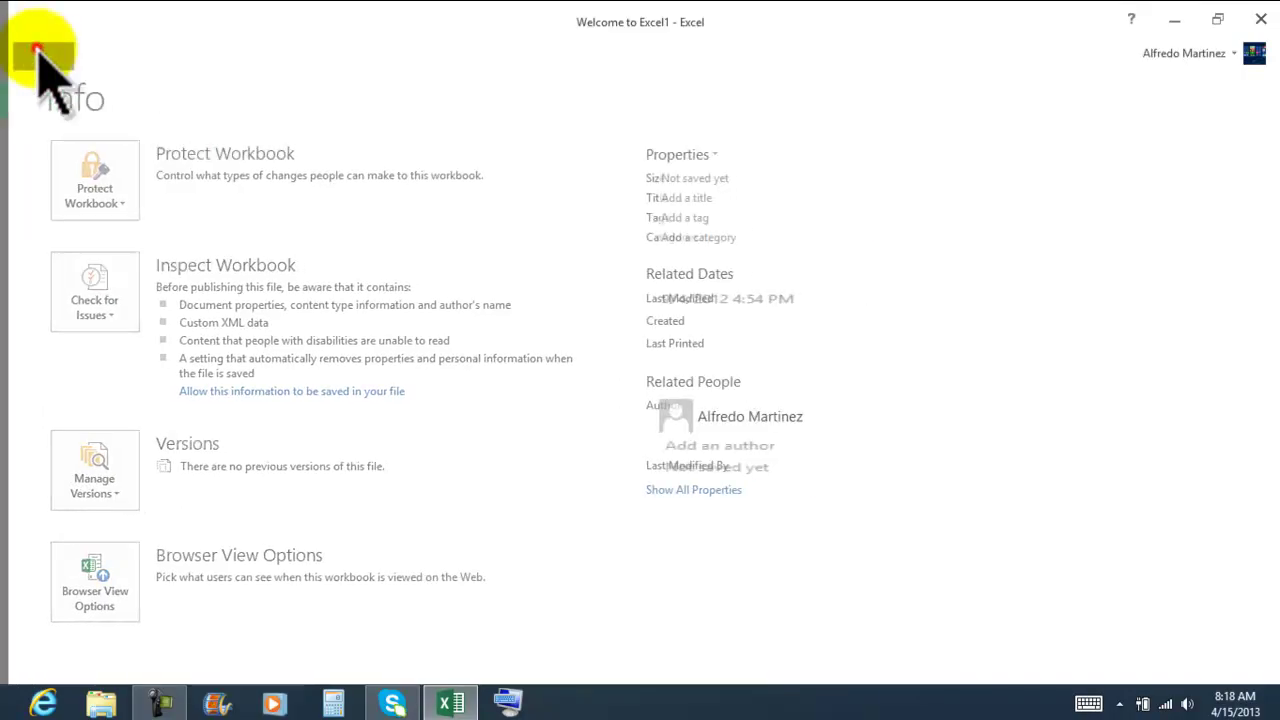
click(31, 58)
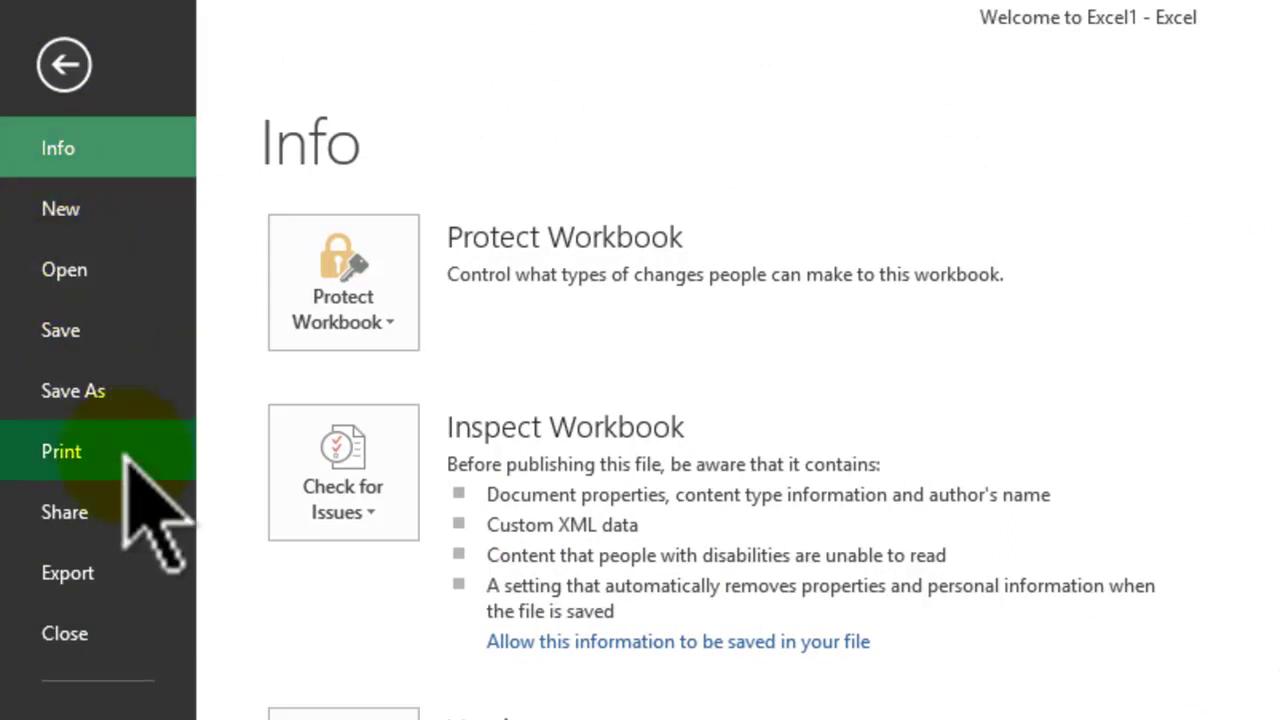
click(91, 634)
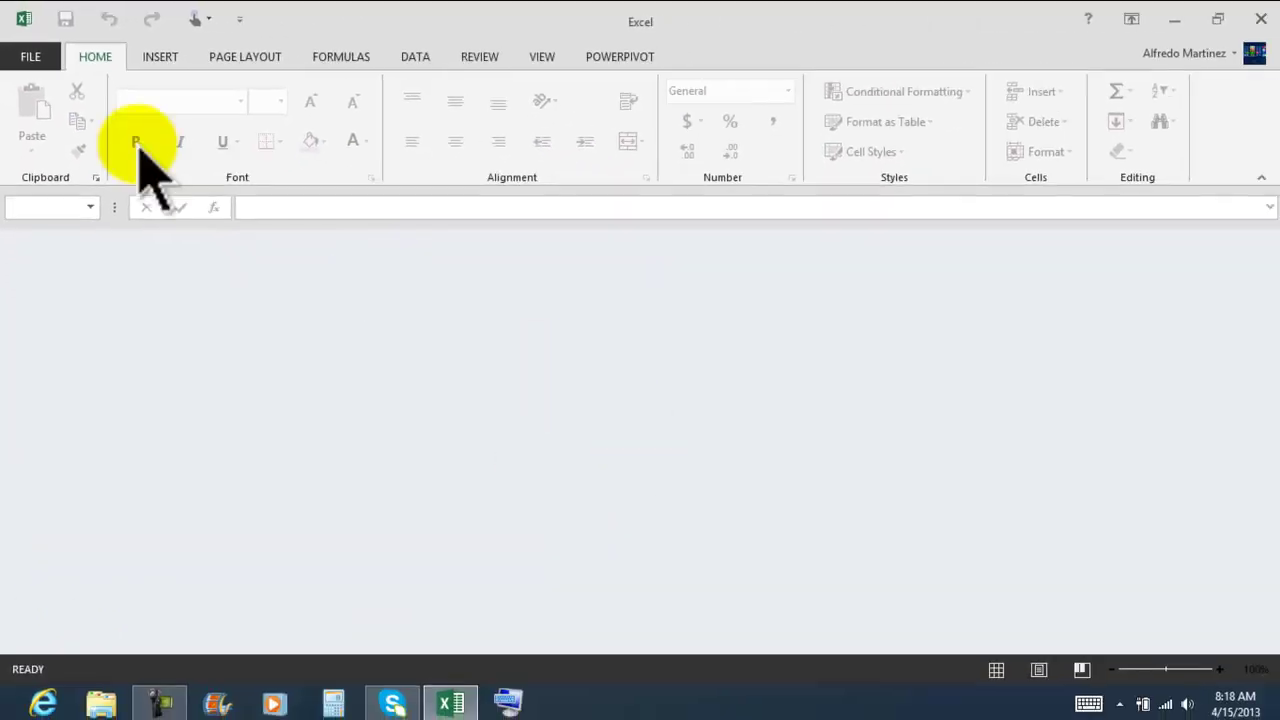
View the Open page with its recent workbooks and storage locations, and return to the empty Excel window
click(30, 56)
click(29, 55)
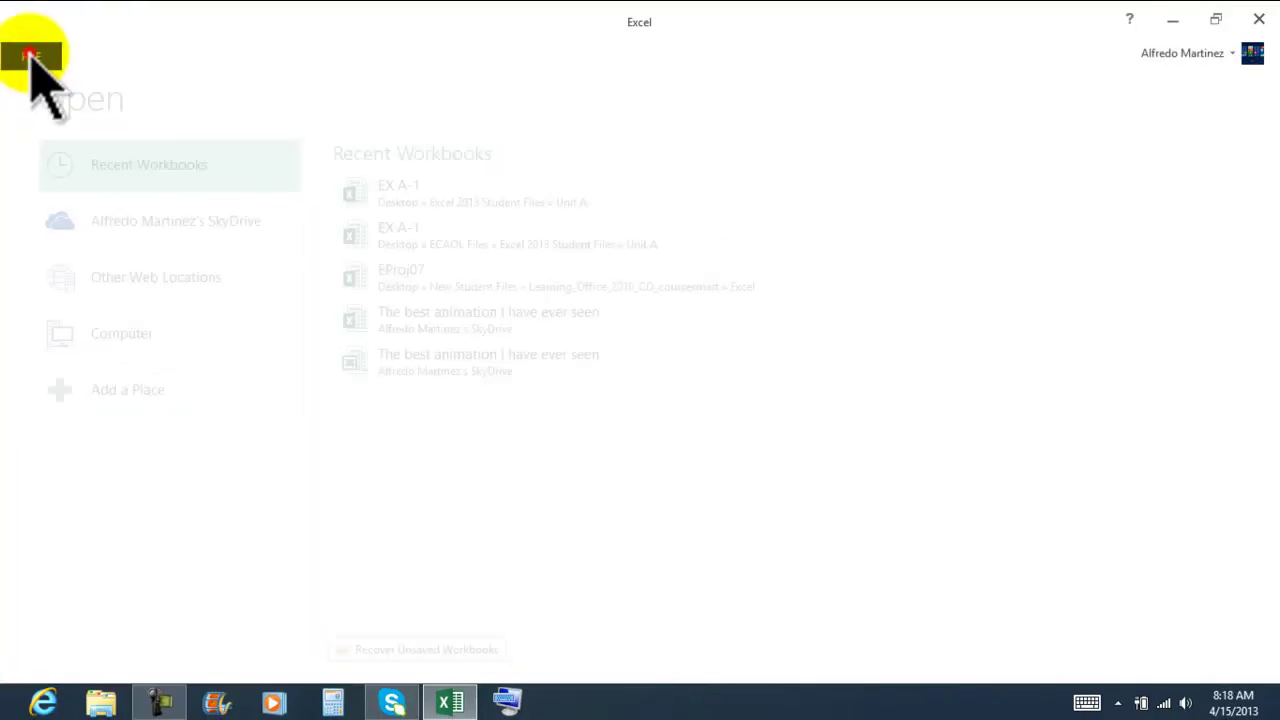
click(30, 53)
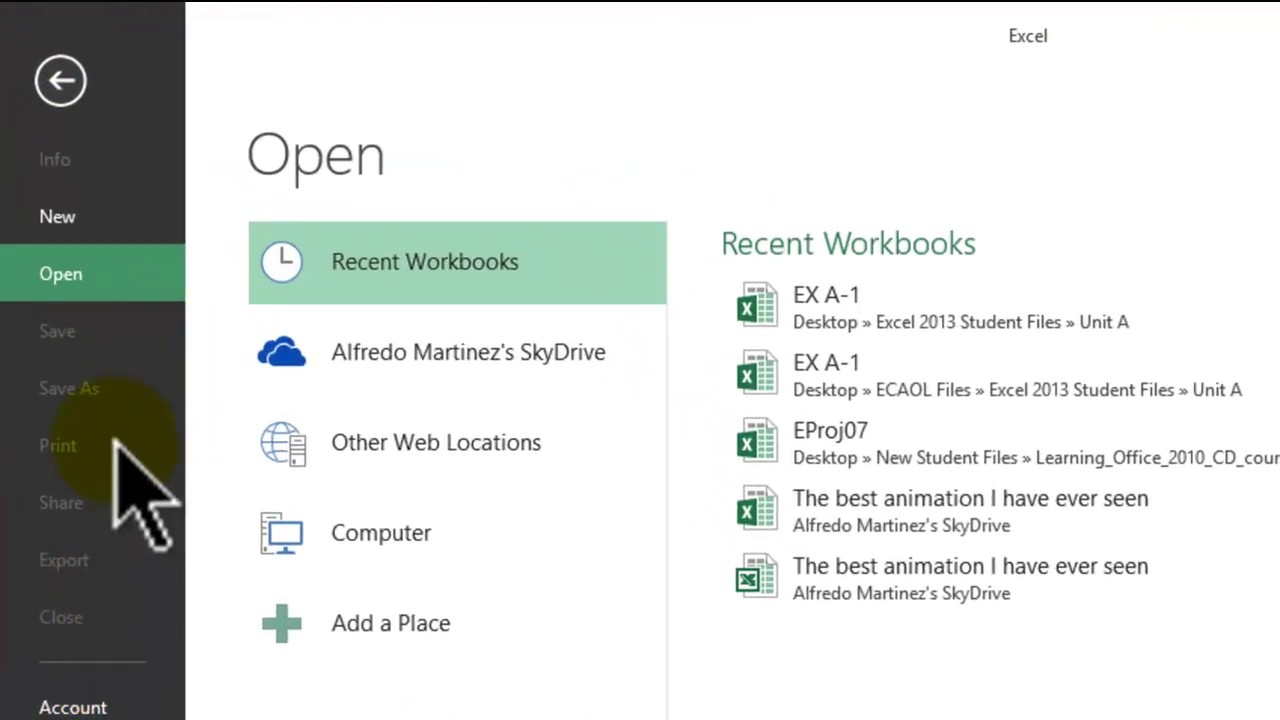
click(60, 80)
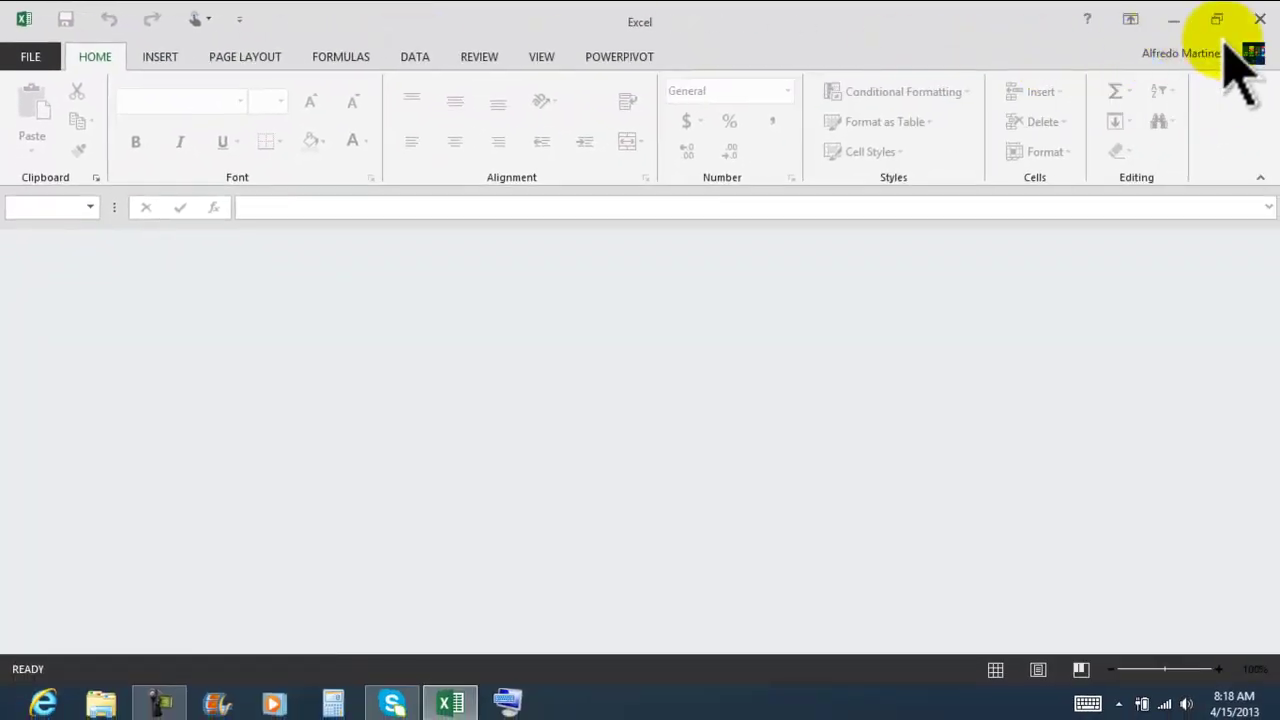
Restart Excel and browse the start screen's templates down to the end of the list
click(1259, 18)
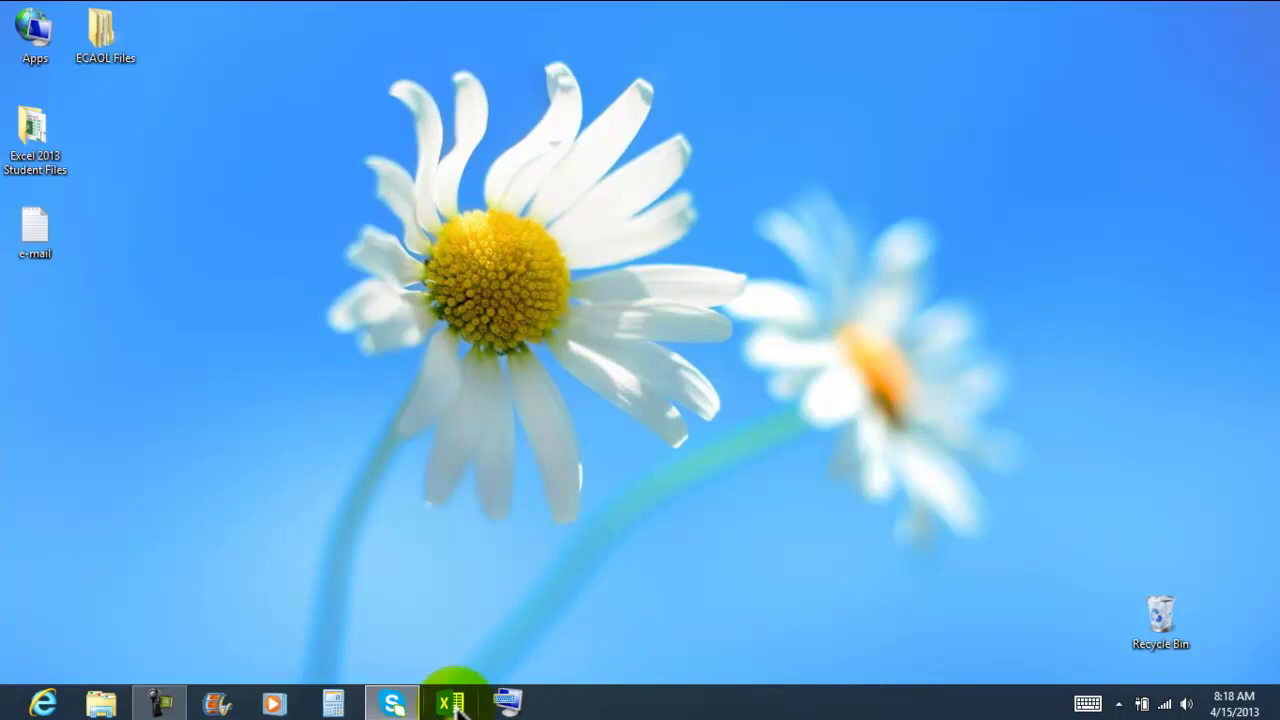
click(452, 704)
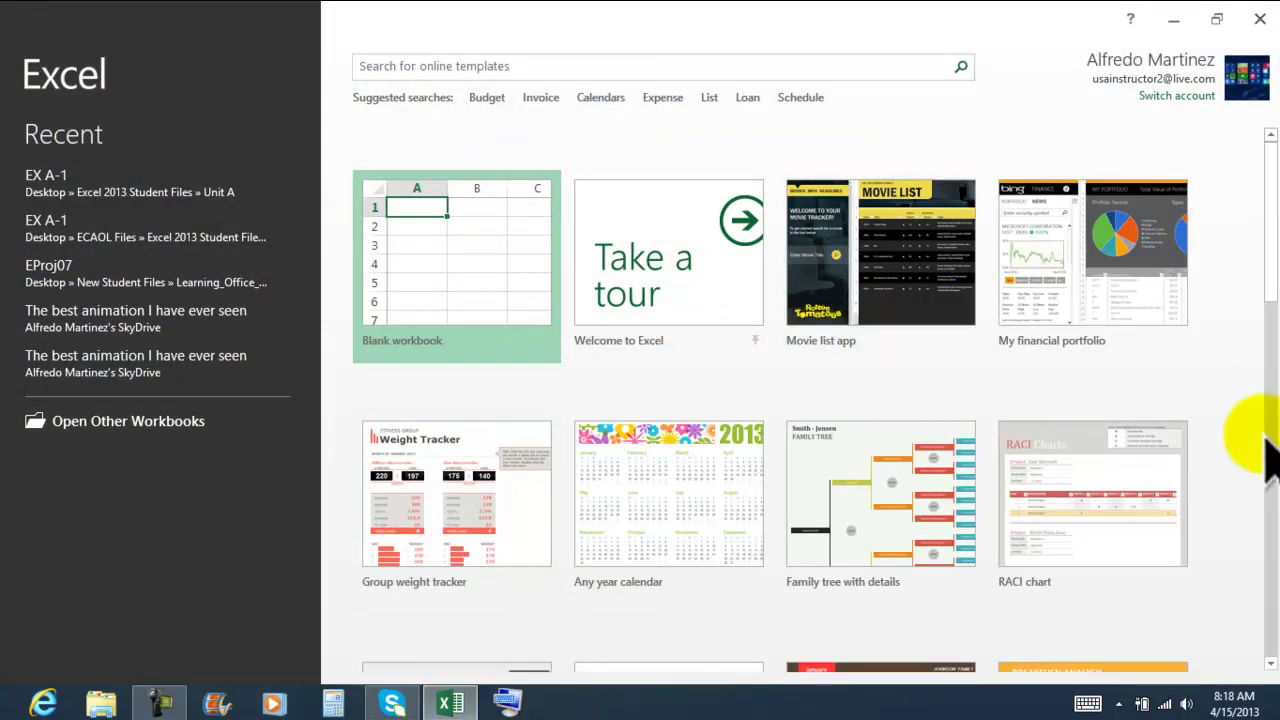
scroll(1268, 270, down, 2)
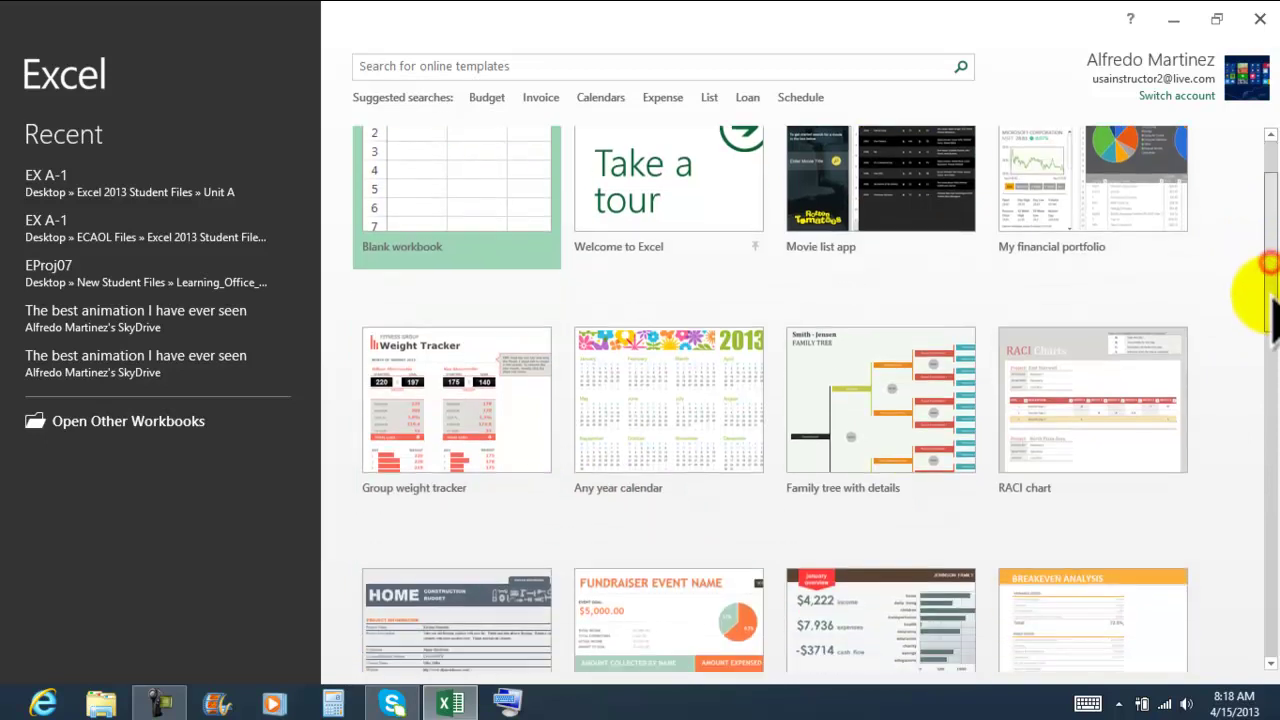
scroll(1270, 265, up, 2)
mouse_move(1271, 204)
mouse_down()
mouse_move(1273, 334)
mouse_move(1272, 205)
mouse_up()
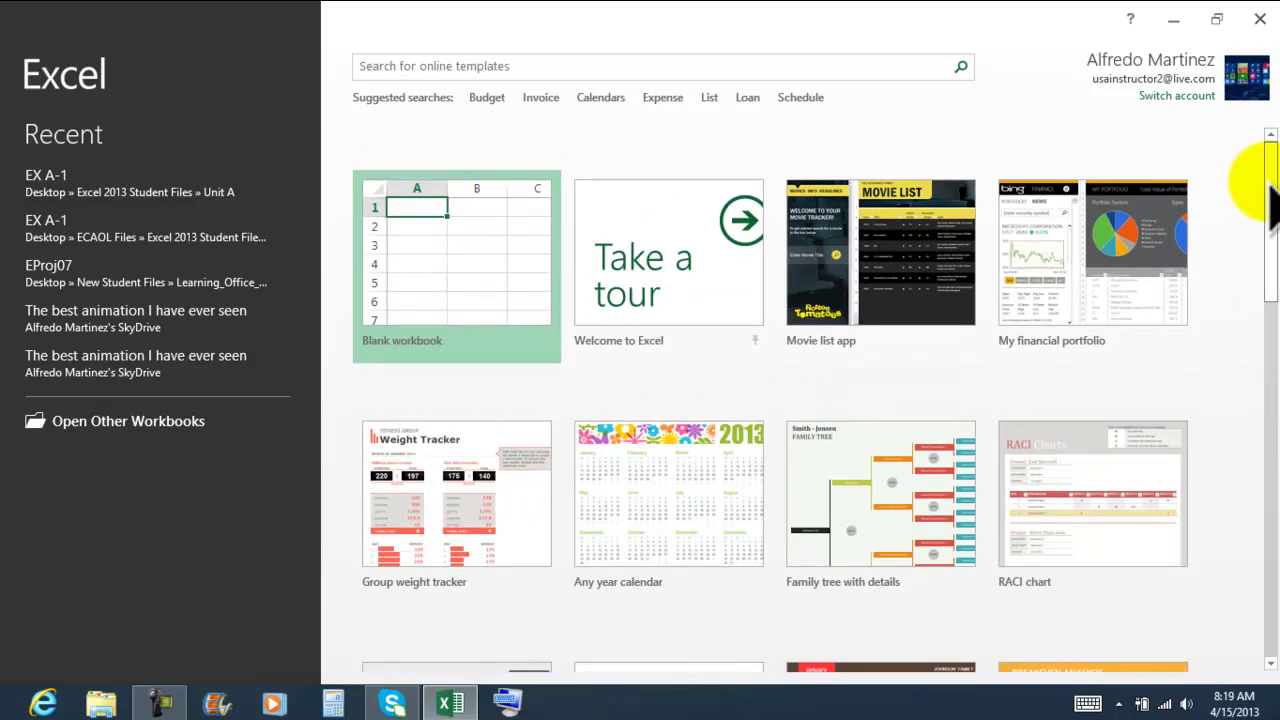
drag(1272, 228, 1274, 628)
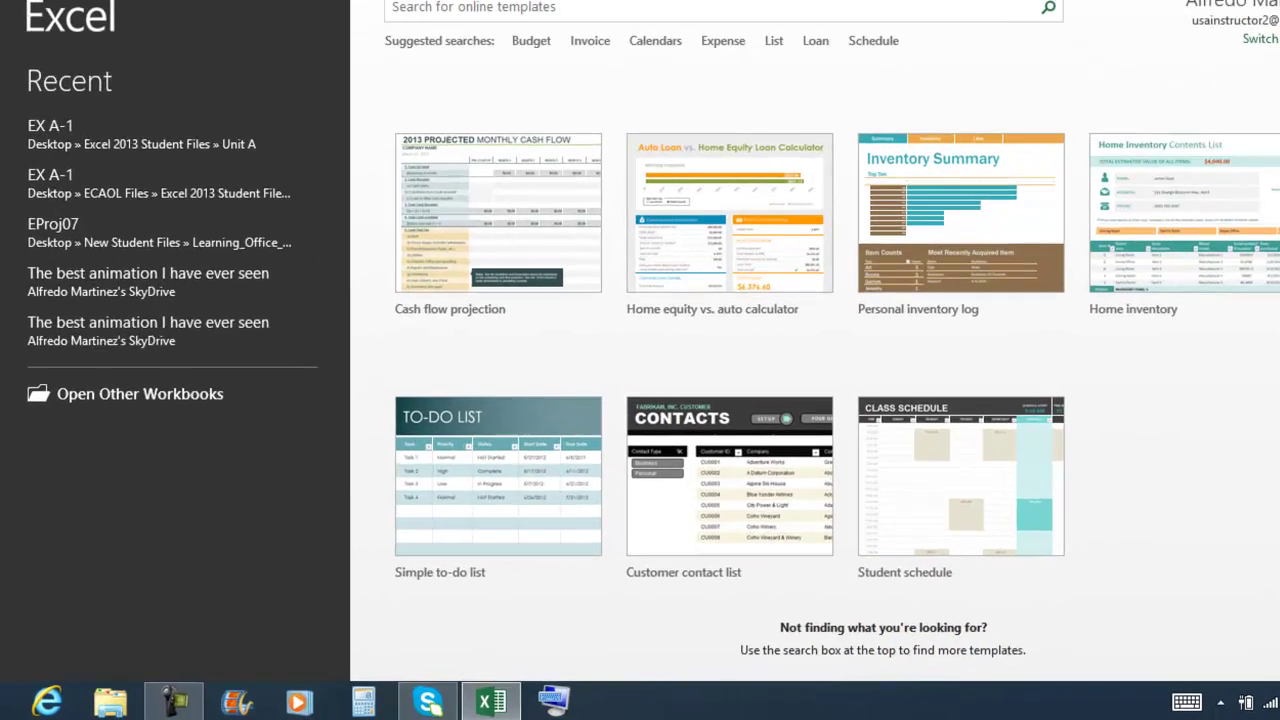
Restore the start screen to a smaller window, make it narrower, and maximize it again
click(1216, 18)
mouse_move(846, 45)
mouse_down()
mouse_move(858, 2)
mouse_move(842, 40)
mouse_up()
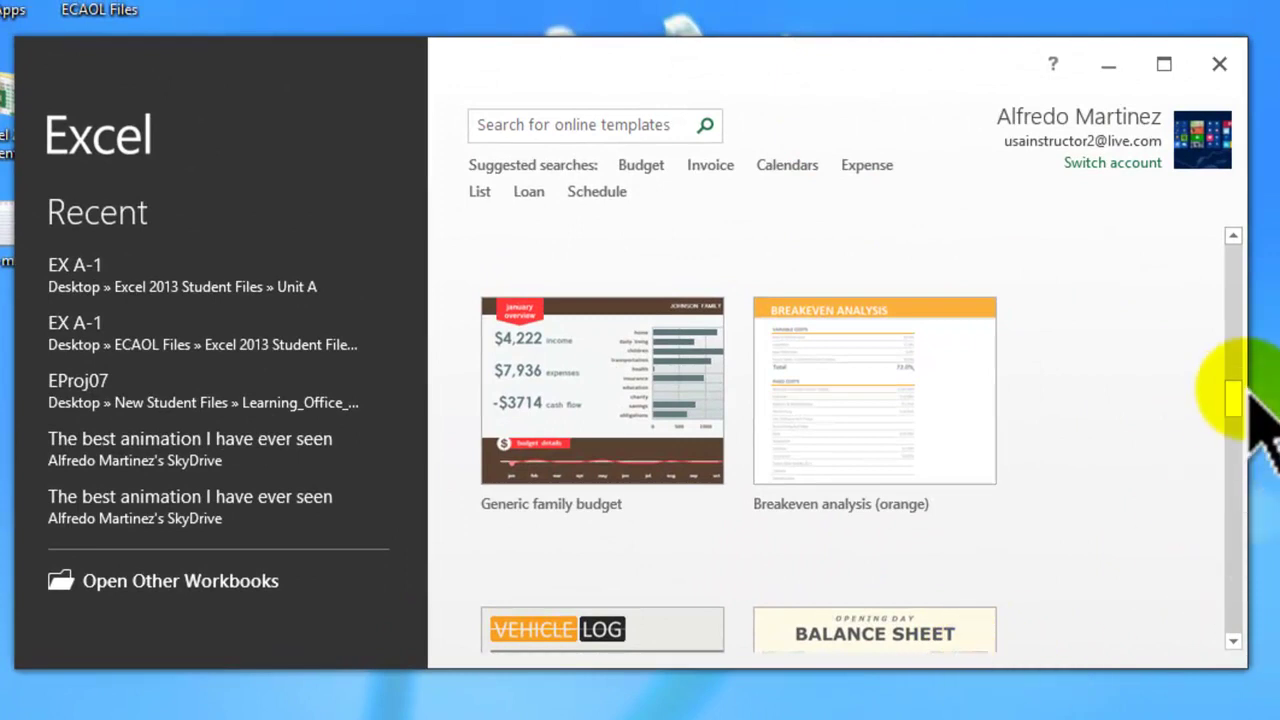
drag(1247, 333, 1091, 368)
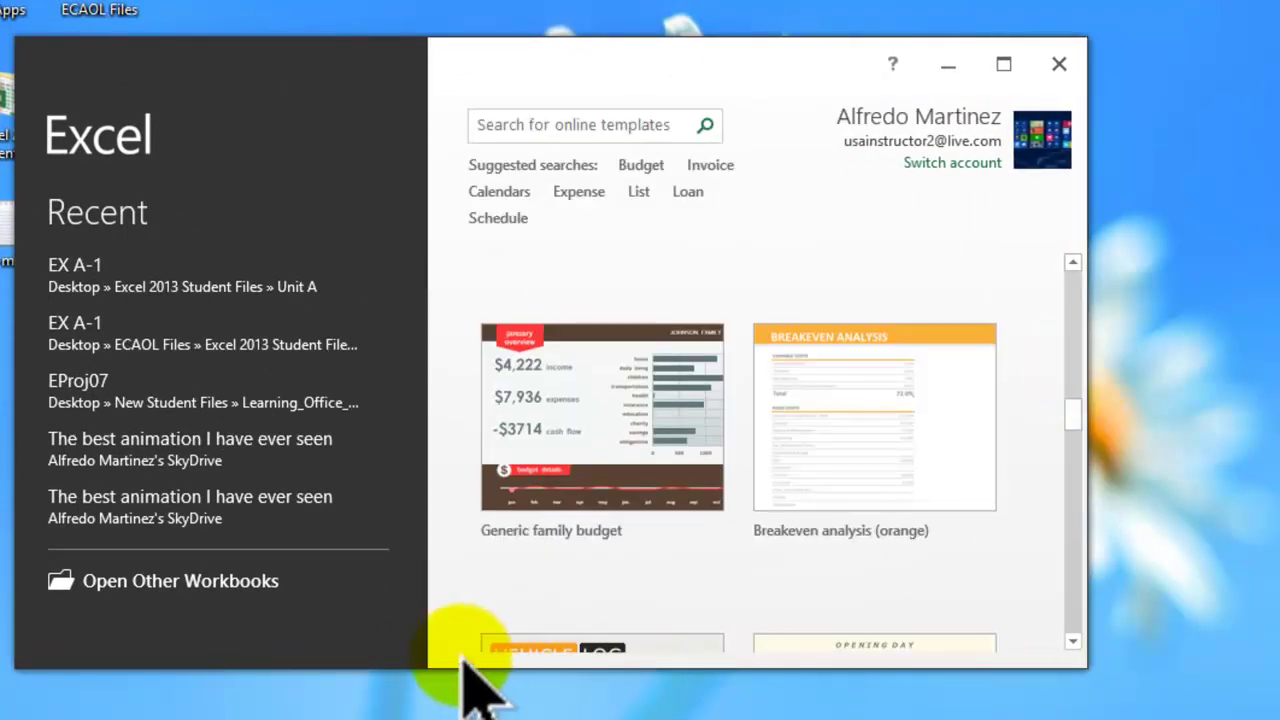
click(1004, 64)
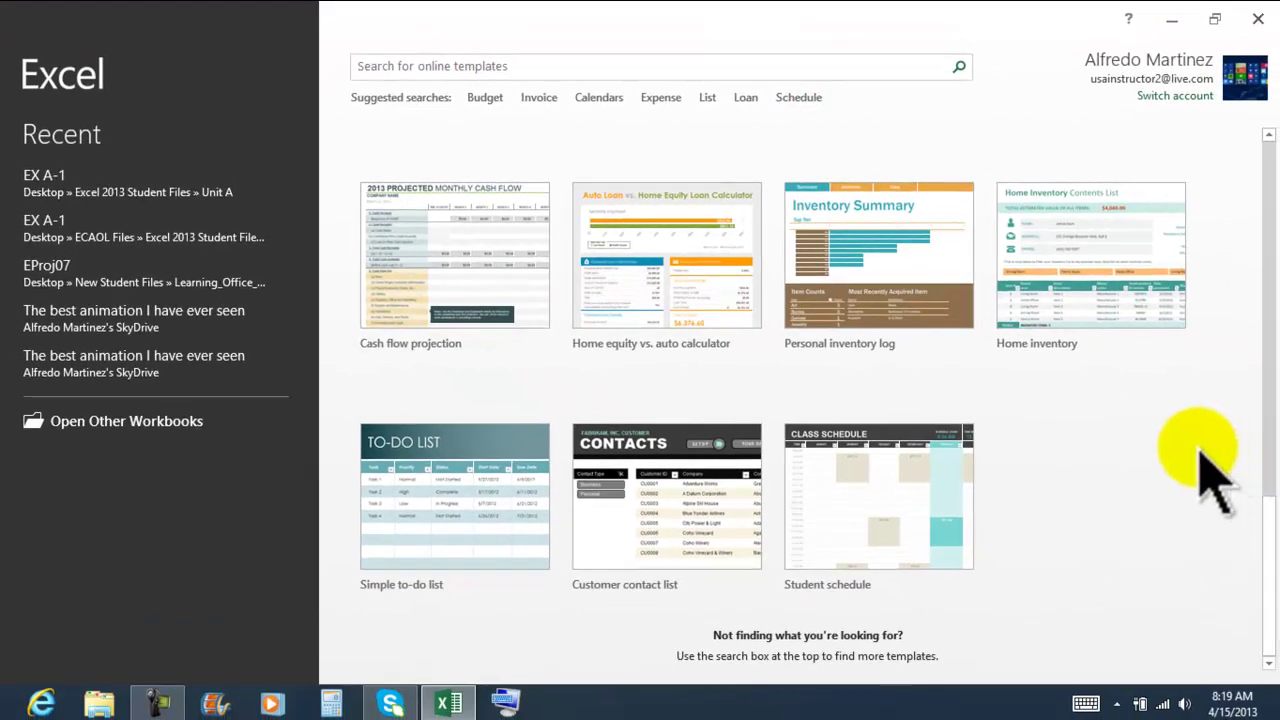
Create a new blank workbook from the start screen's templates
scroll(1195, 445, up, 5)
scroll(1215, 430, up, 5)
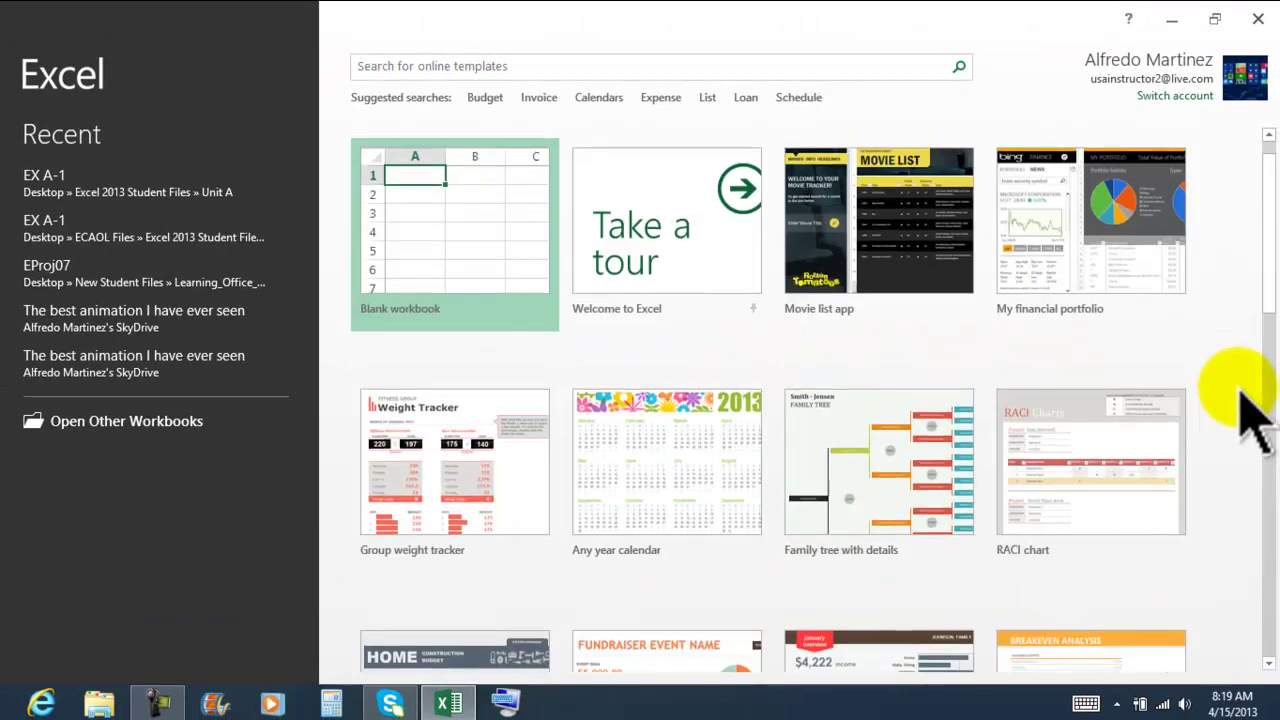
click(449, 262)
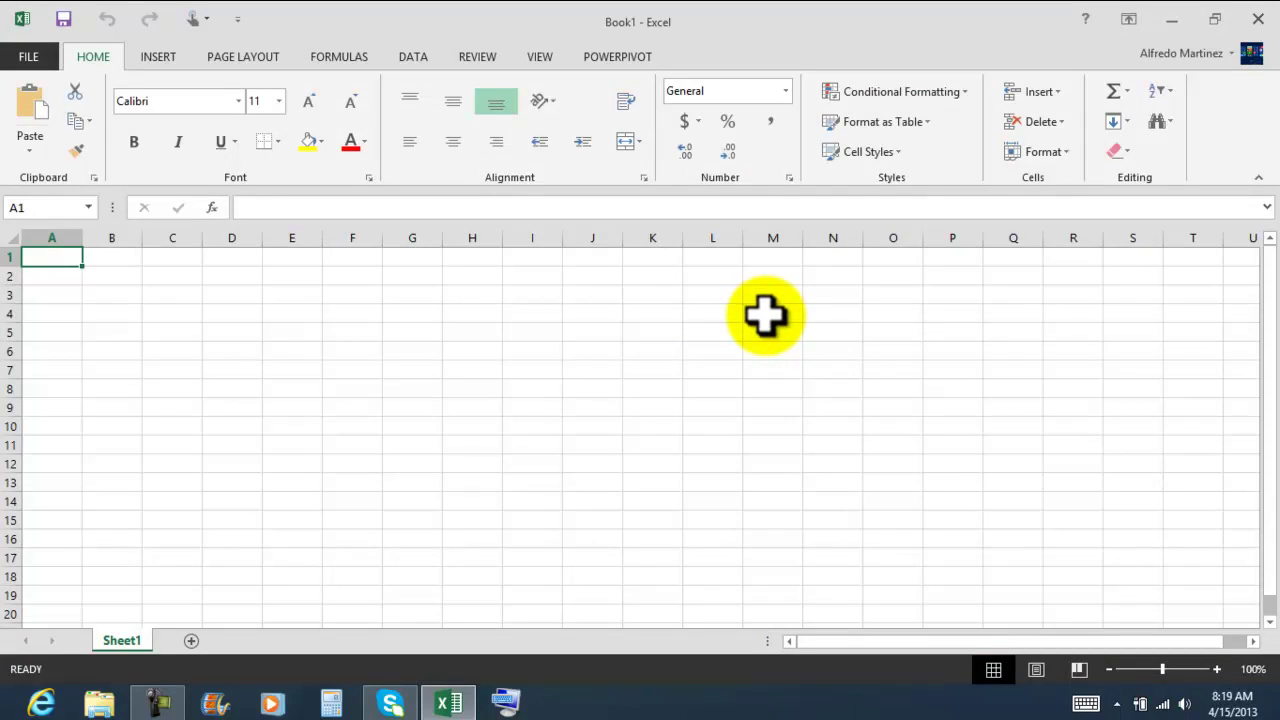
Enter the text "Graphic User Interface" in cell F7
click(364, 368)
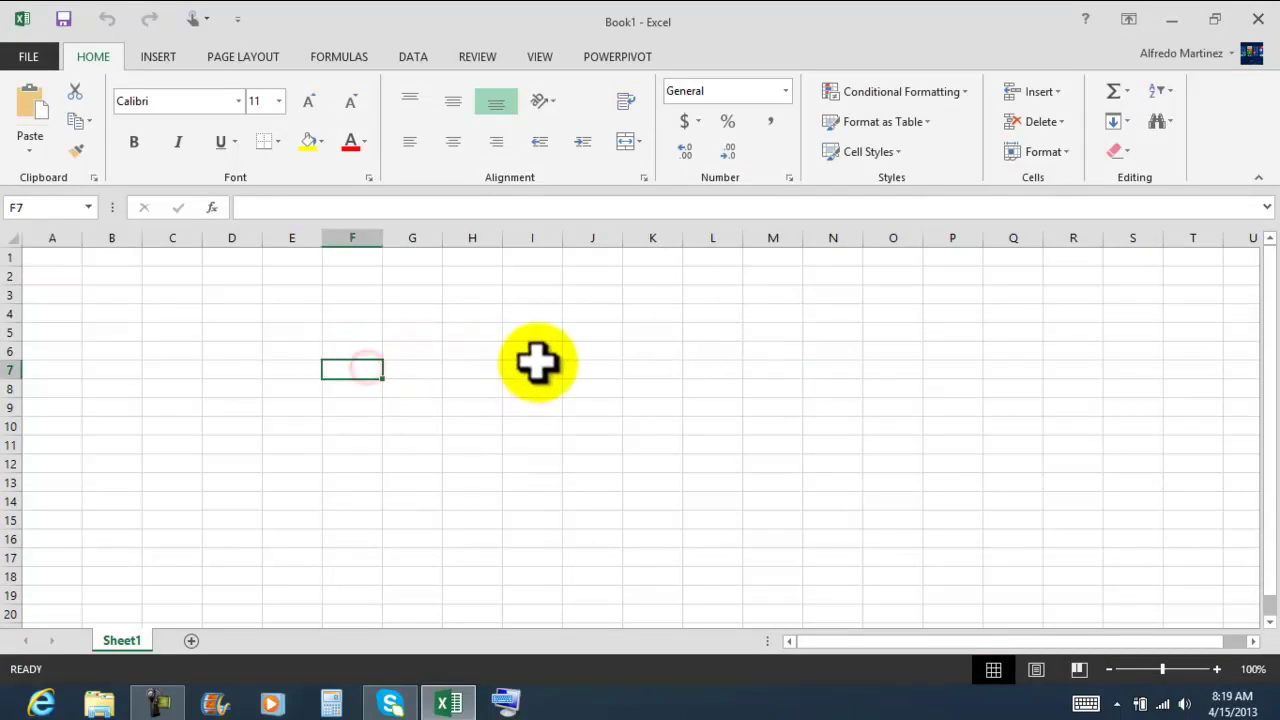
text(Graphic User Interfa)
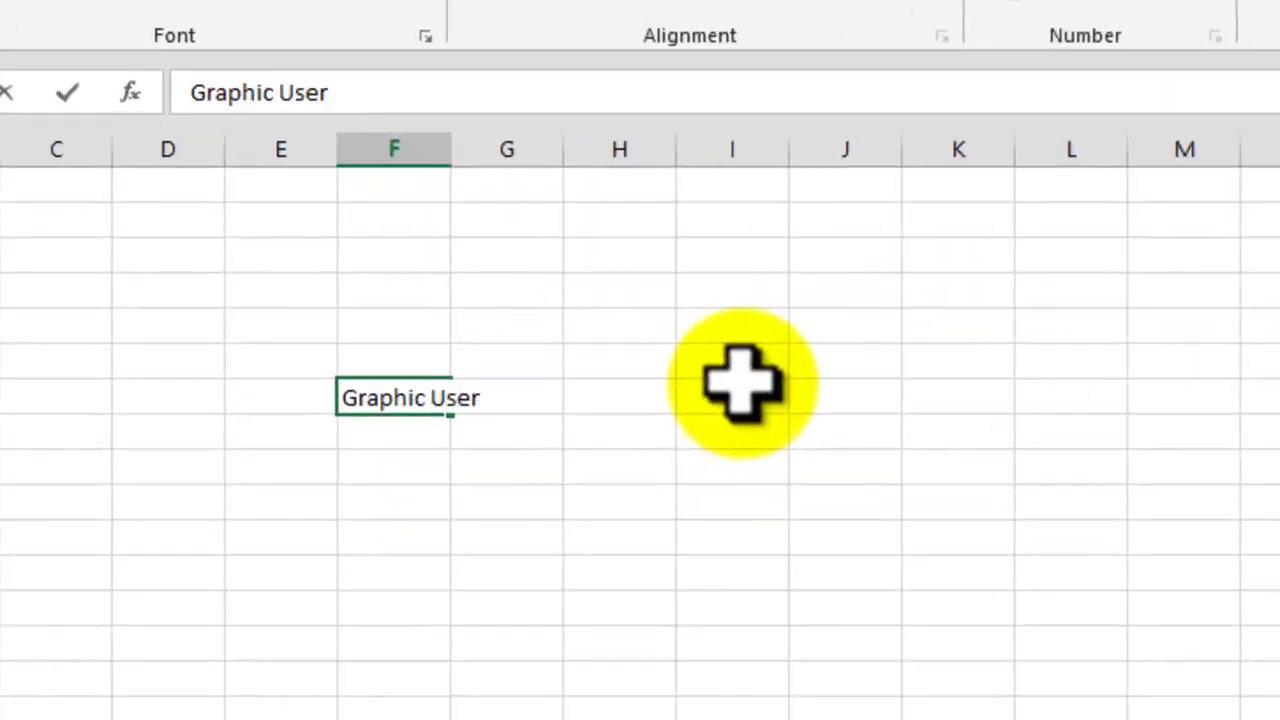
double_click(140, 400)
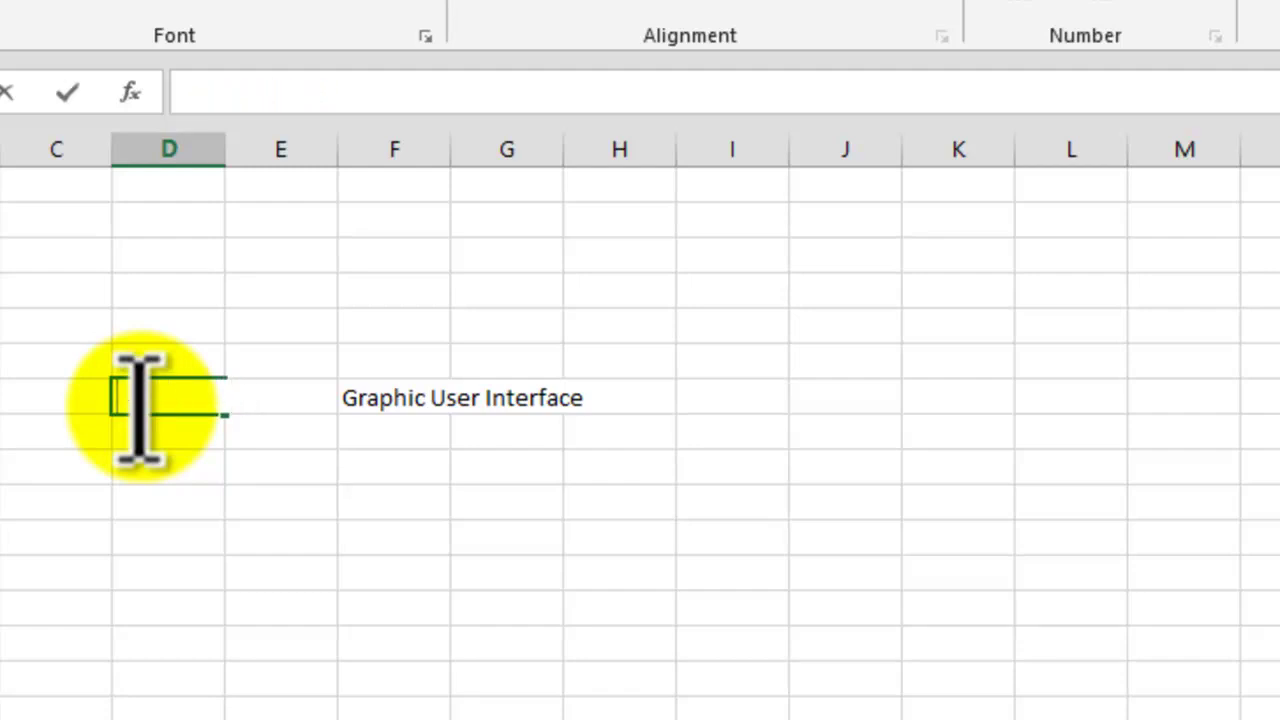
key(Return)
Append "Excel 2013" to the text in cell F7 through the formula bar
click(394, 397)
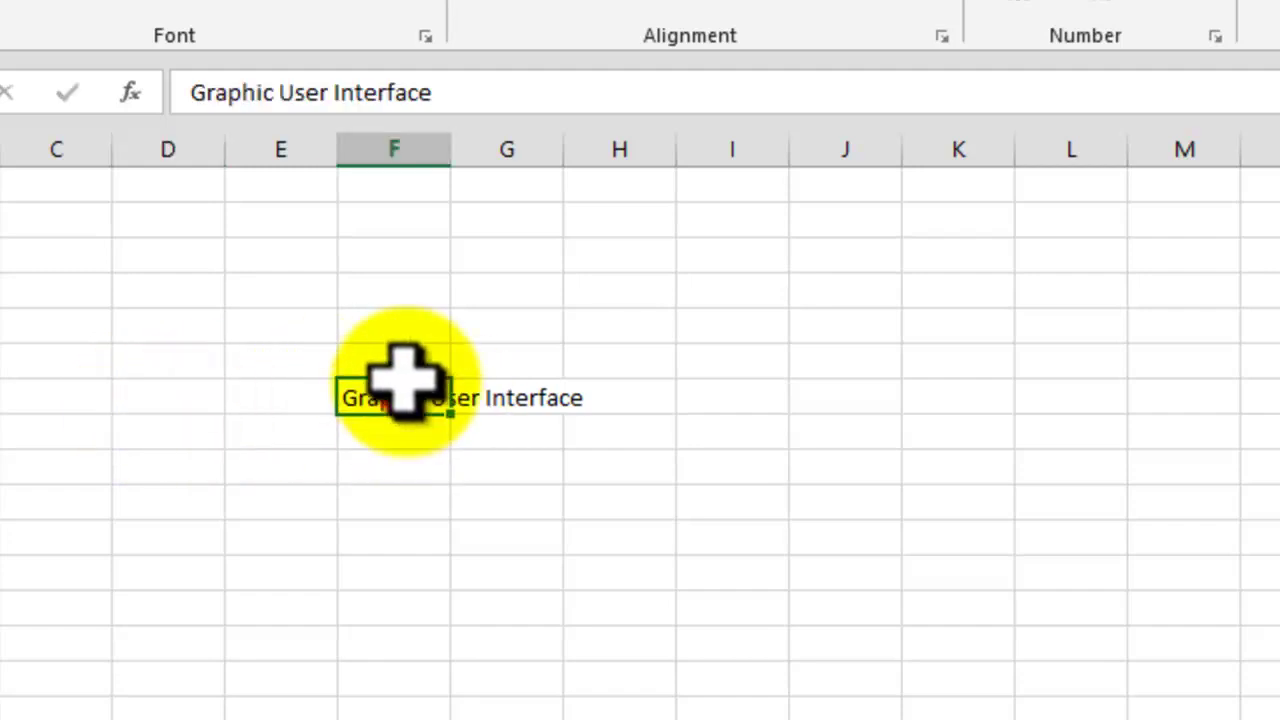
click(497, 93)
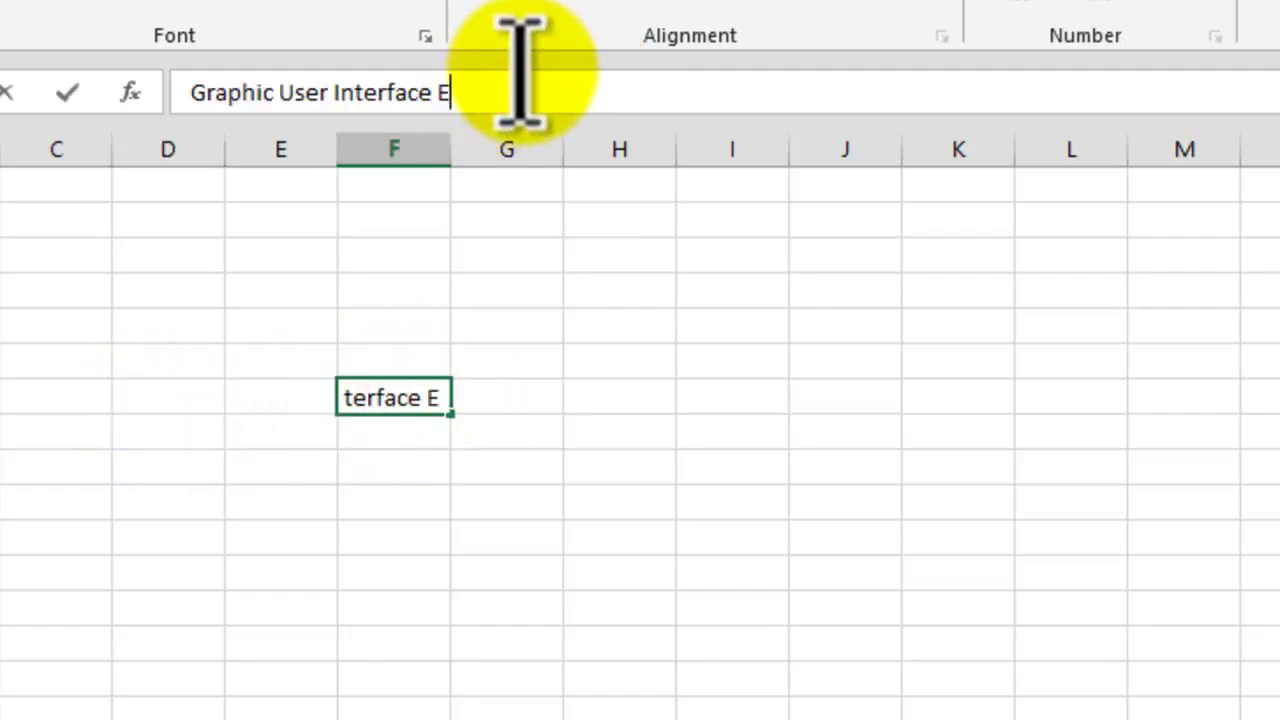
text(Excel 2013)
key(Return)
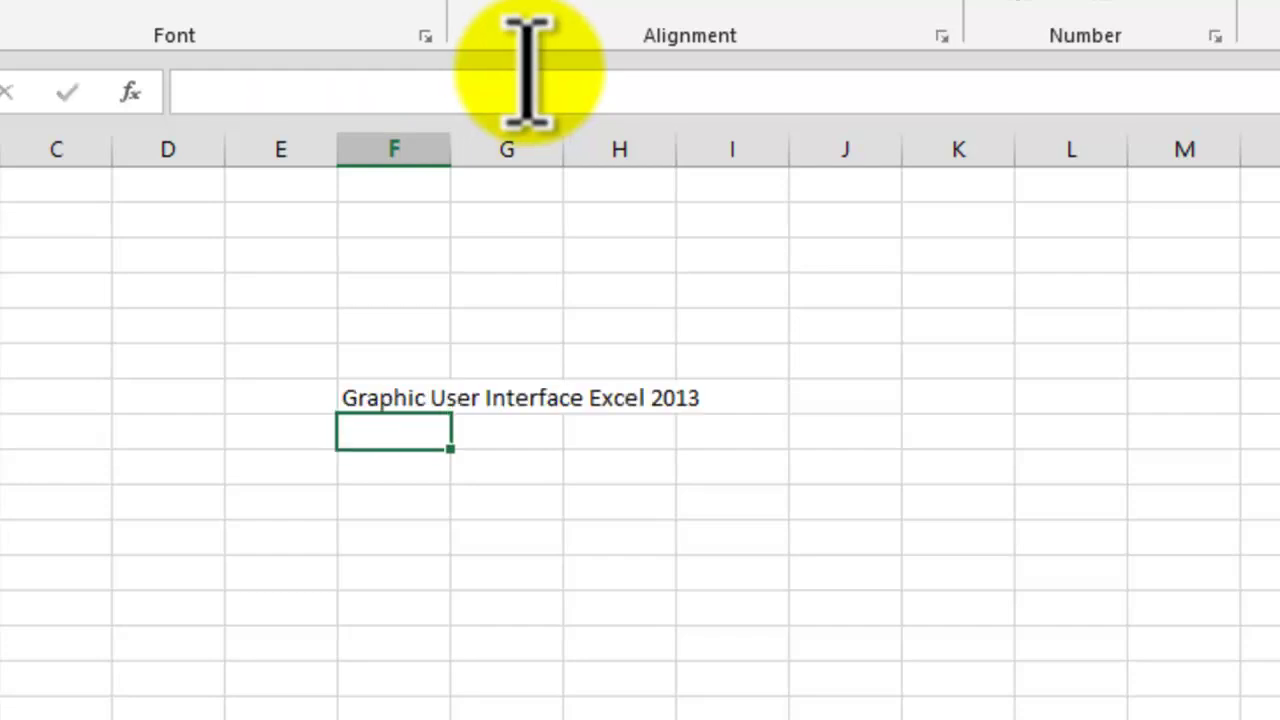
Select F7 and several empty cells around it to examine which cell holds the text
click(678, 580)
click(404, 397)
click(507, 435)
click(680, 565)
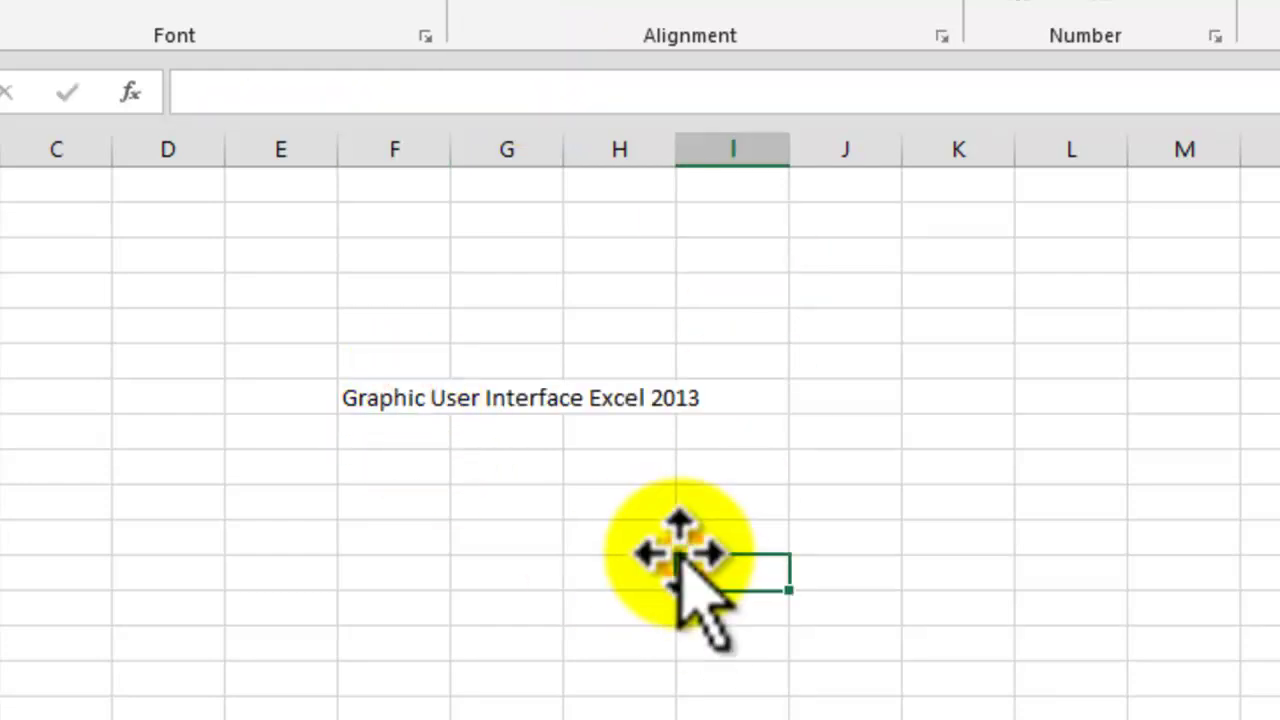
click(372, 400)
click(755, 537)
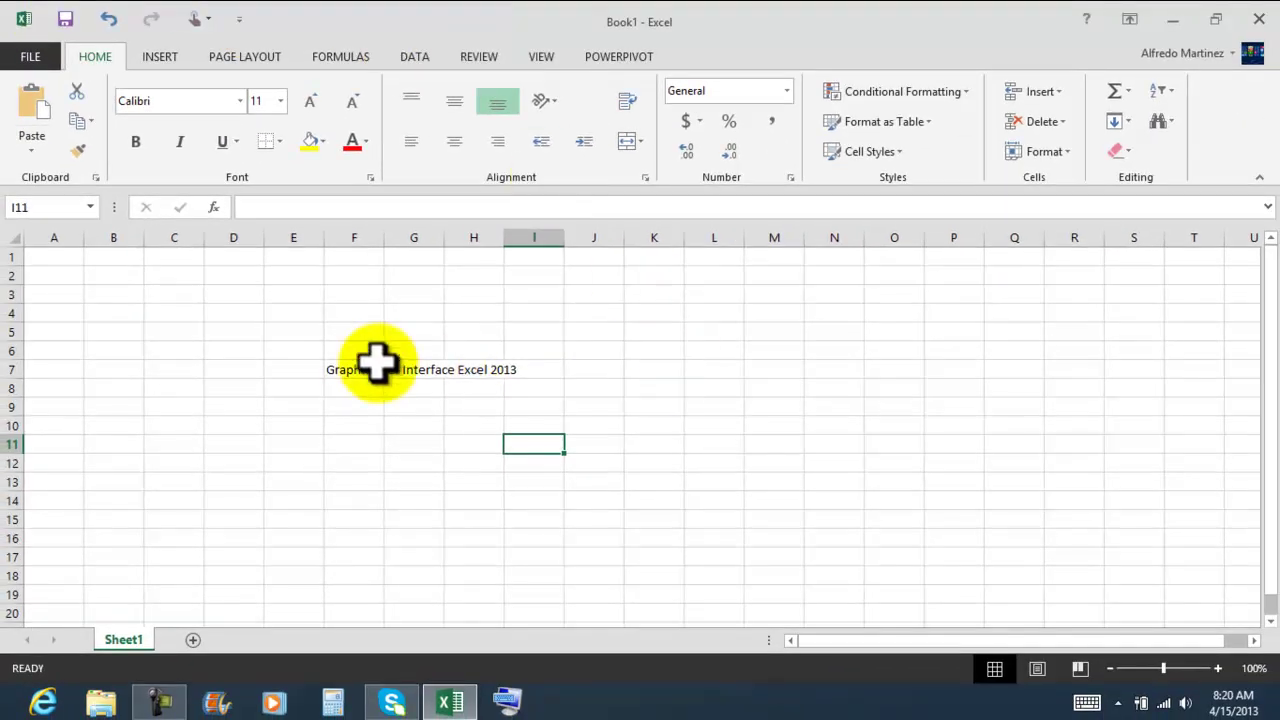
click(334, 372)
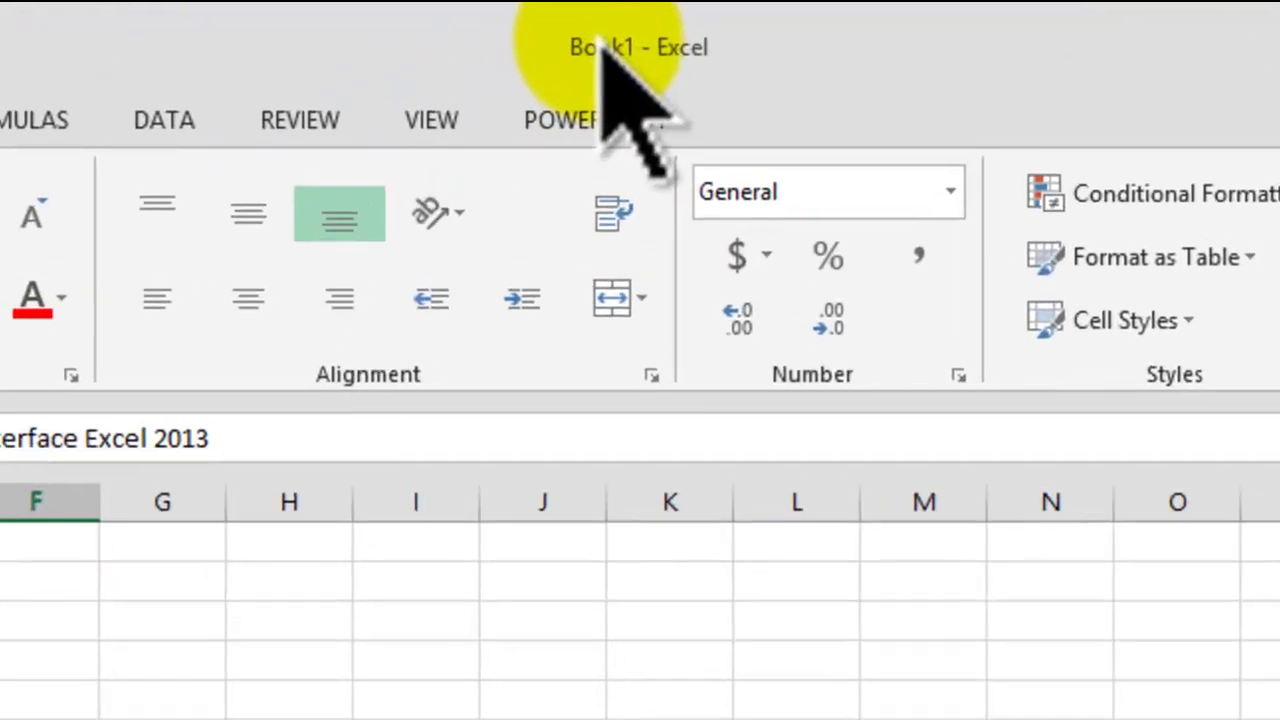
Start saving the Book1 workbook under a new name in the computer's My Documents folder
click(627, 46)
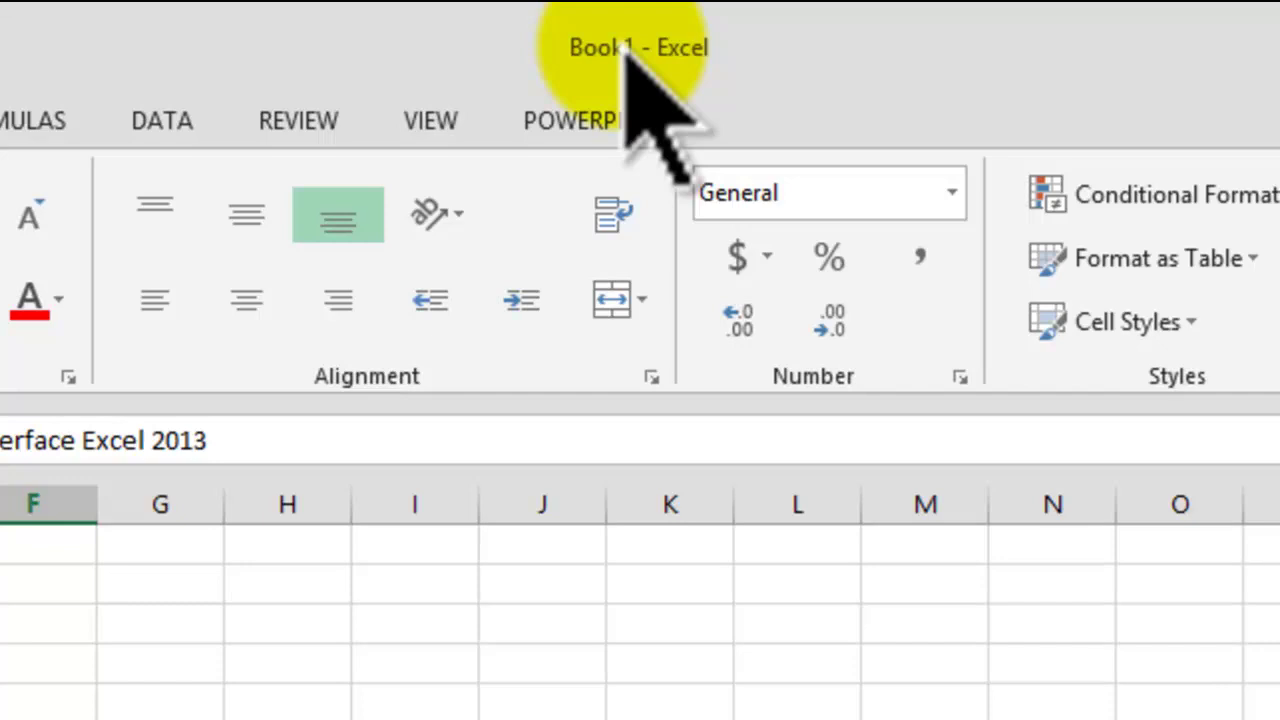
click(90, 120)
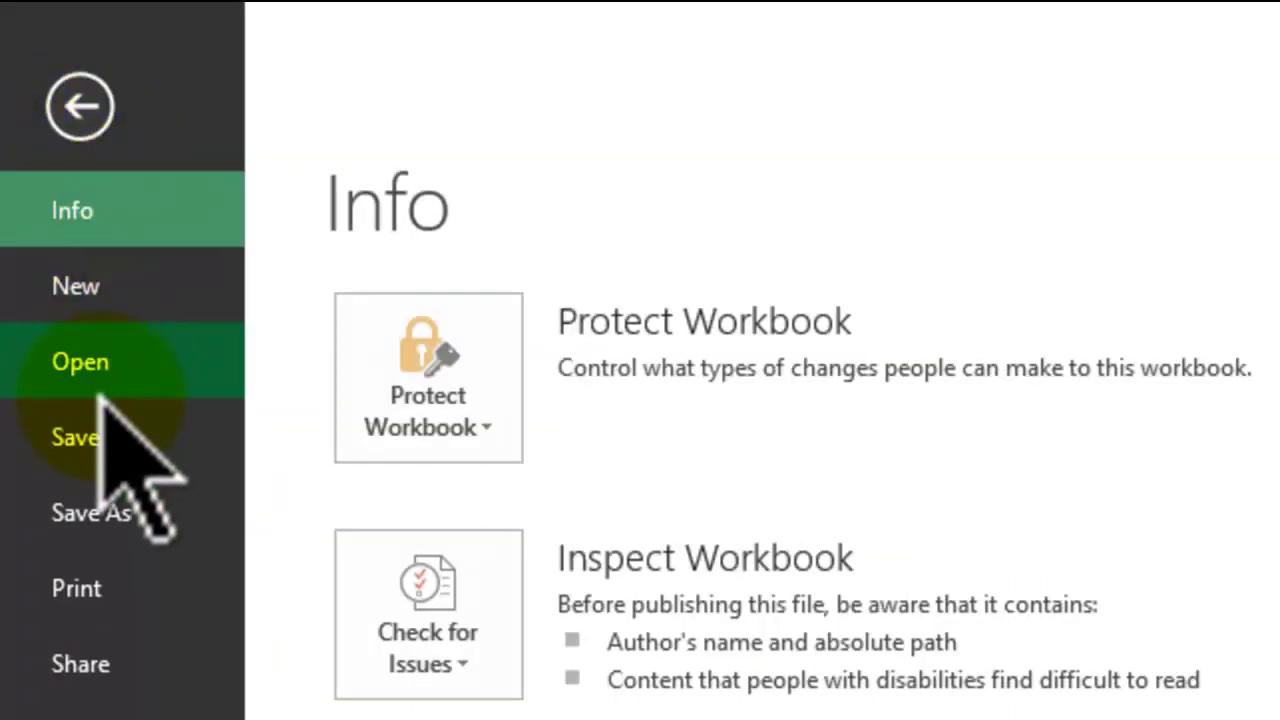
click(86, 512)
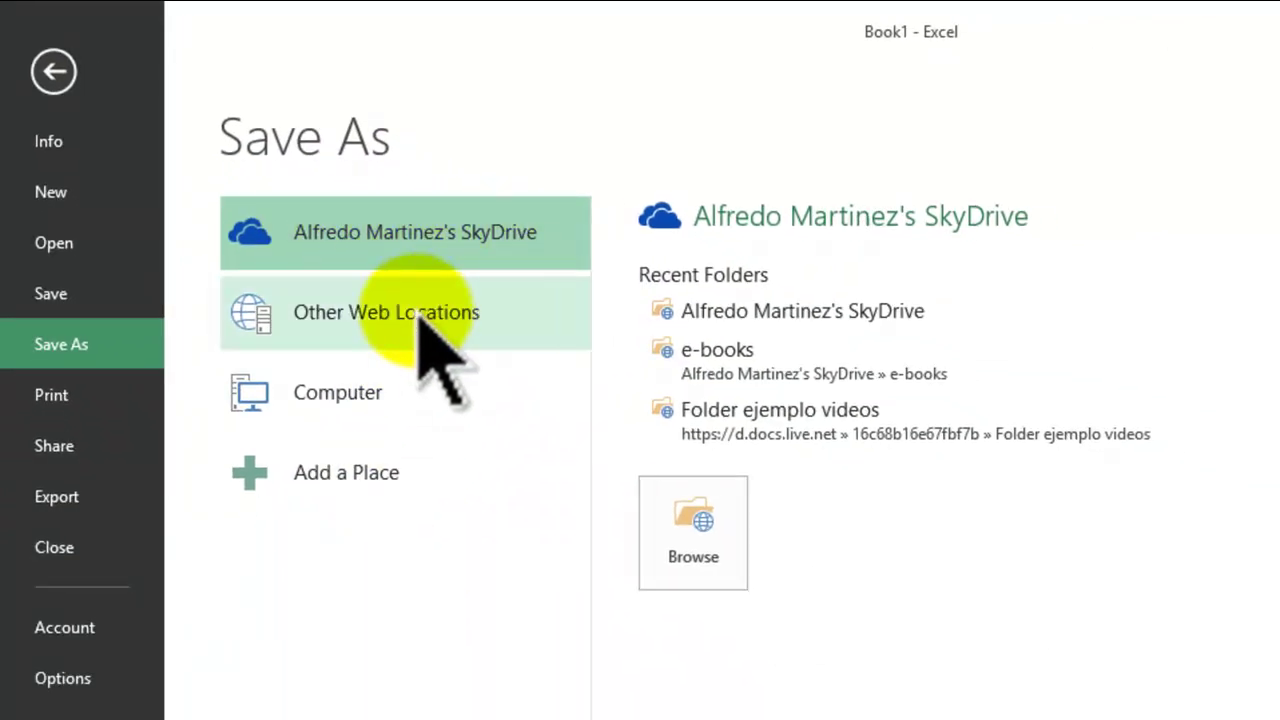
click(355, 395)
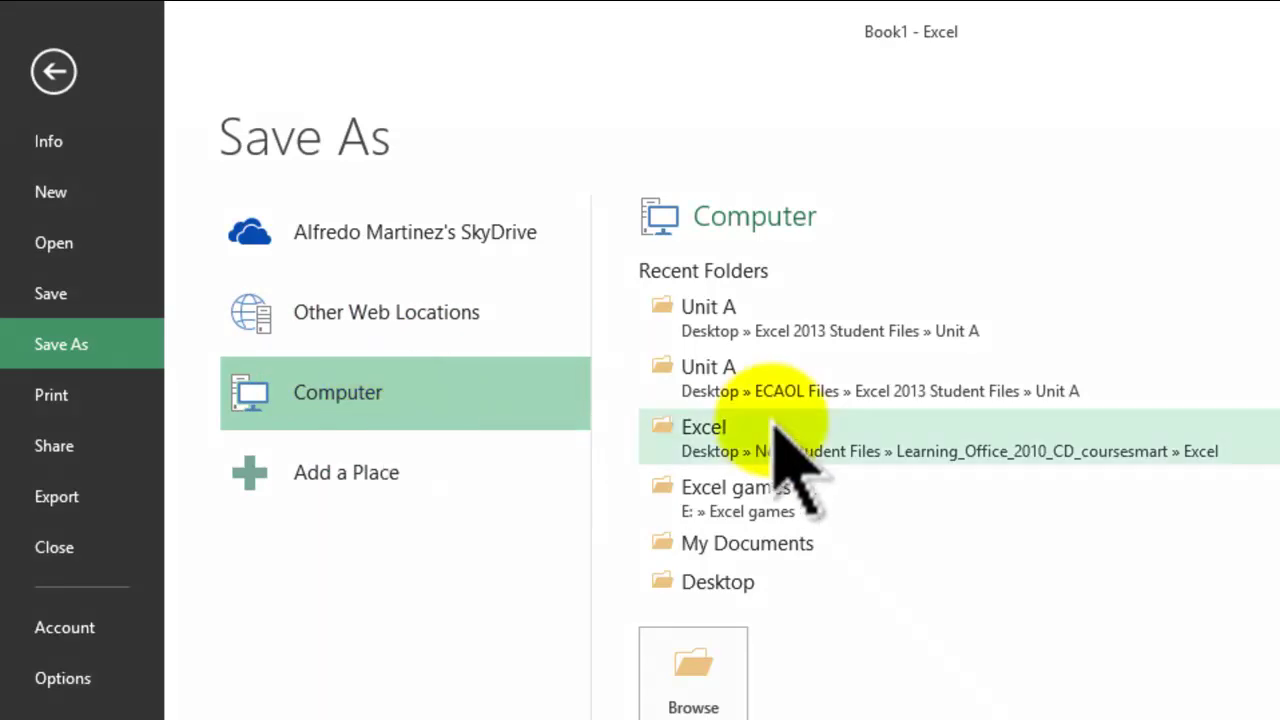
click(712, 545)
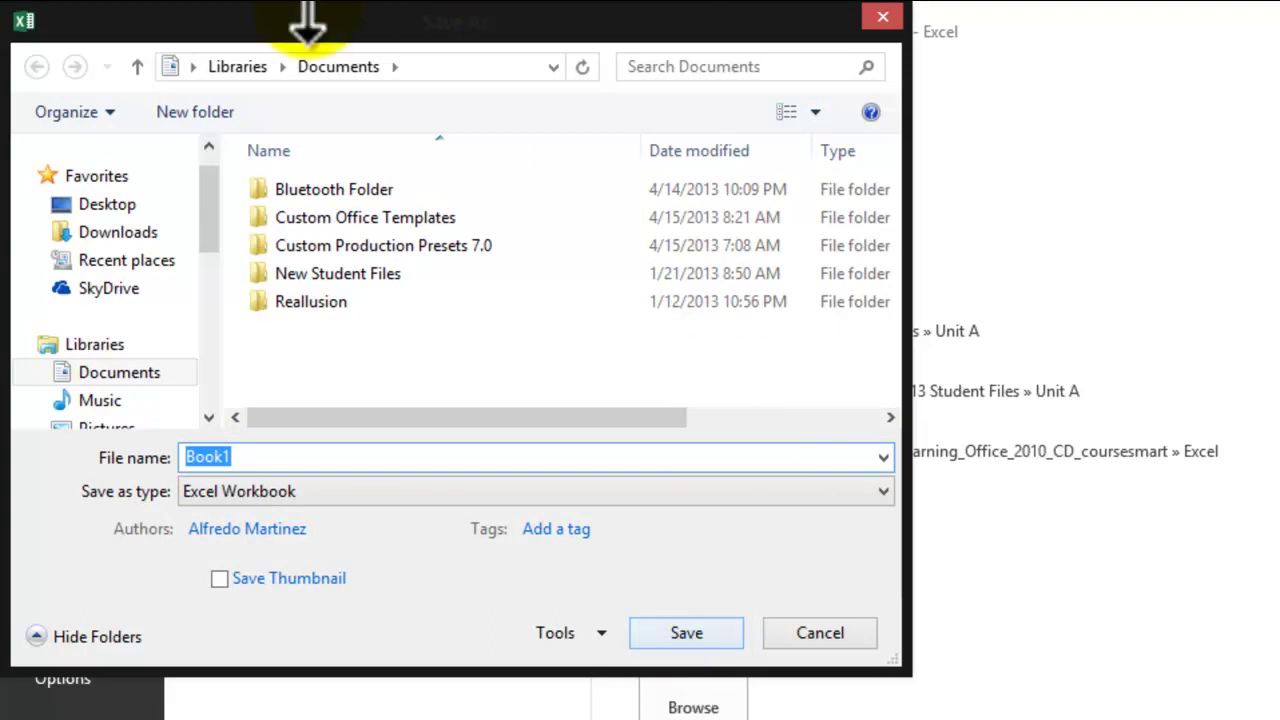
Name the file "Graphic User Interface for 2013 Version" and save it as an Excel Workbook
drag(380, 12, 405, 48)
click(288, 490)
double_click(288, 490)
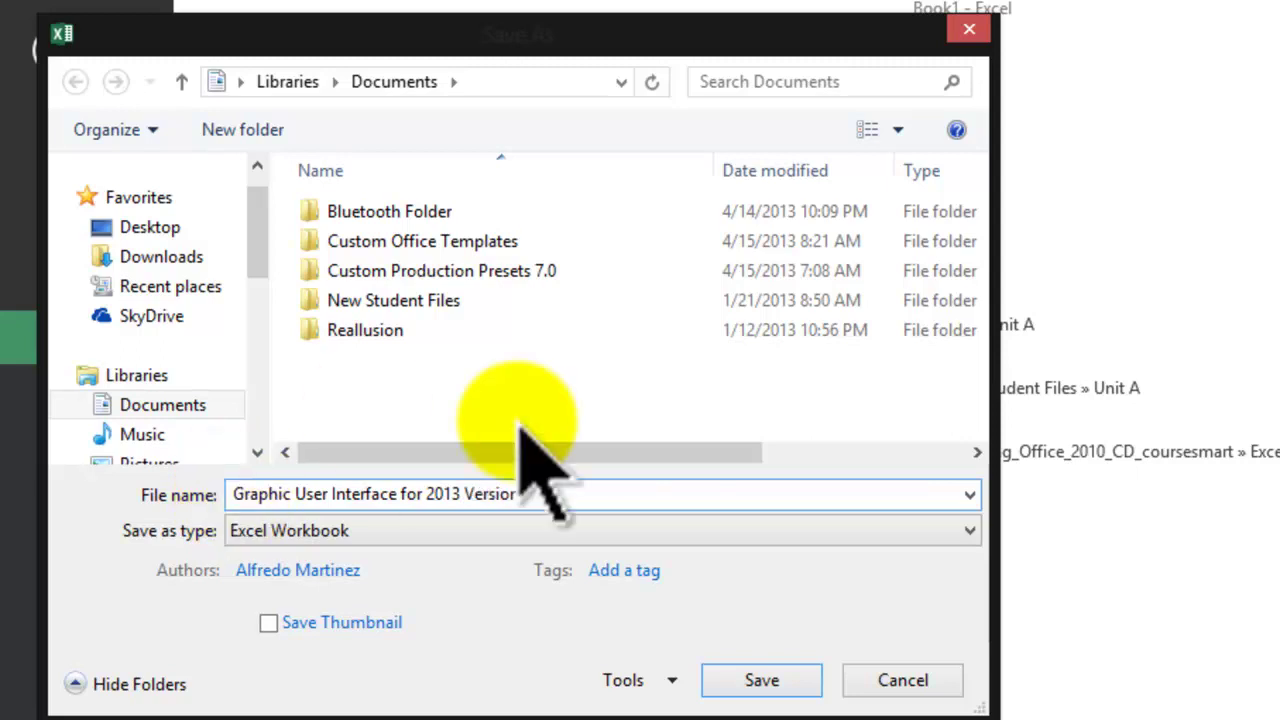
click(766, 684)
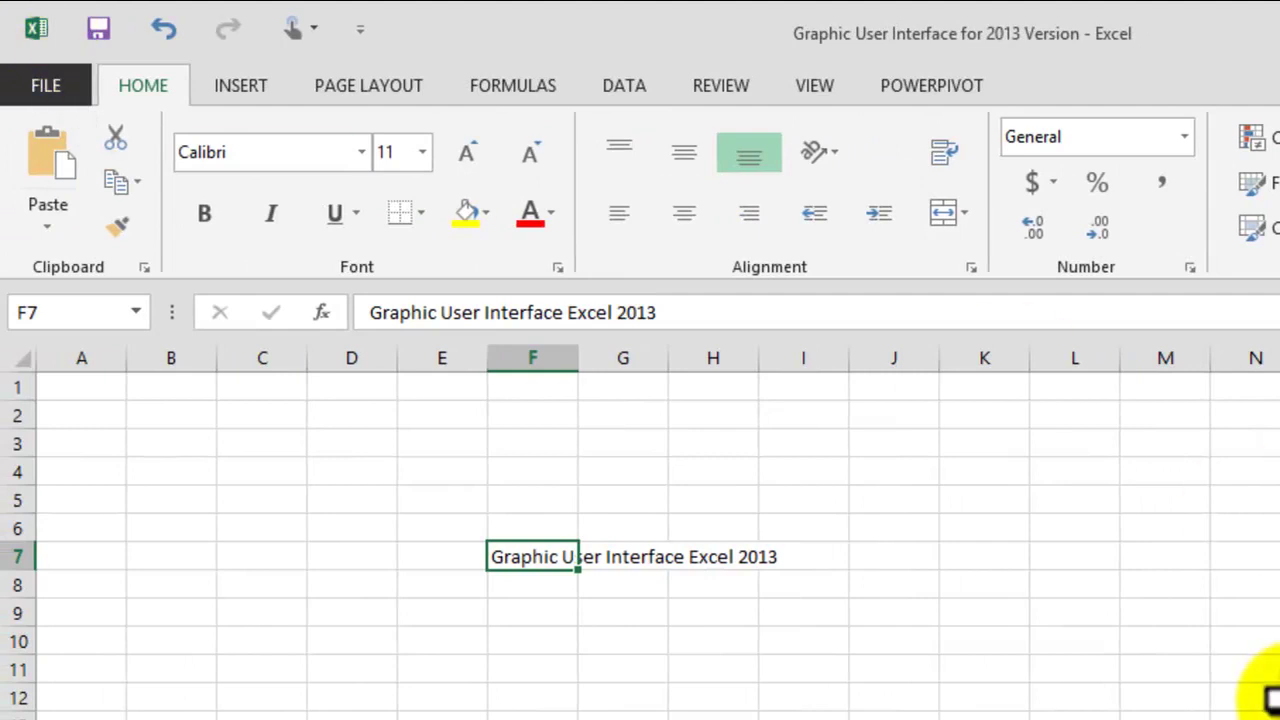
Examine the window control commands such as Restore, Minimize and Close, and leave them without choosing any
click(36, 27)
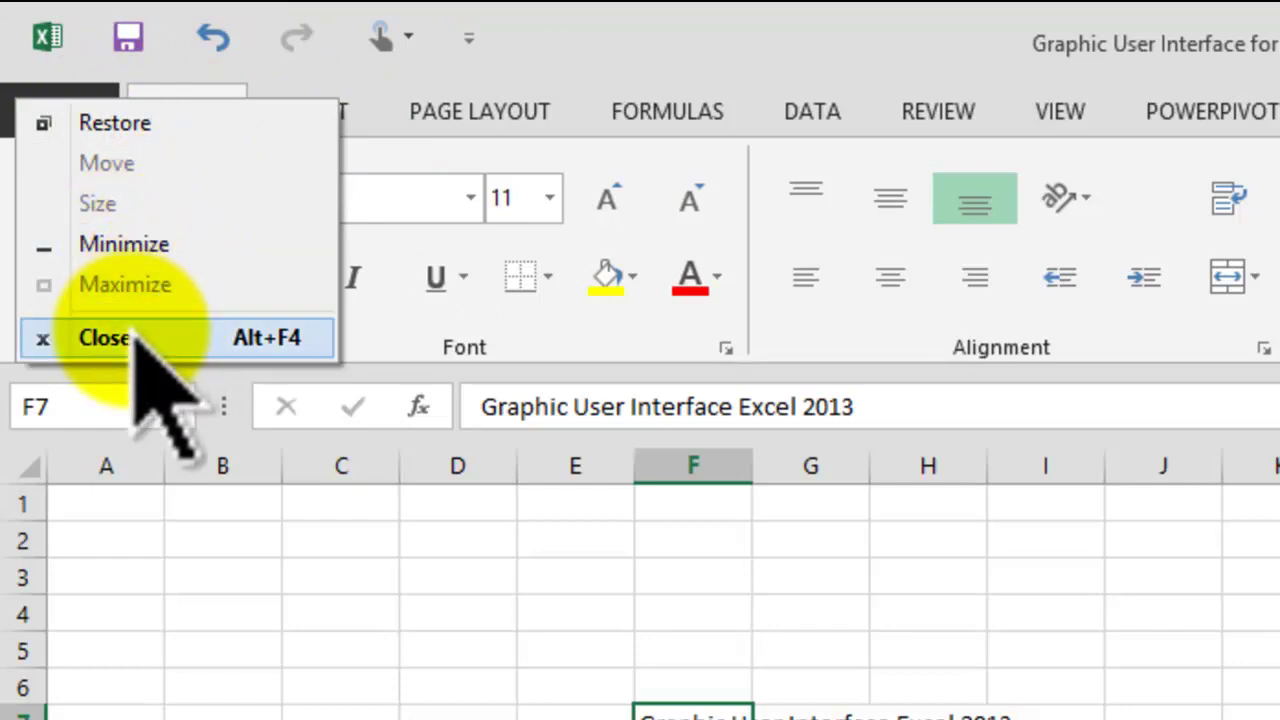
click(630, 50)
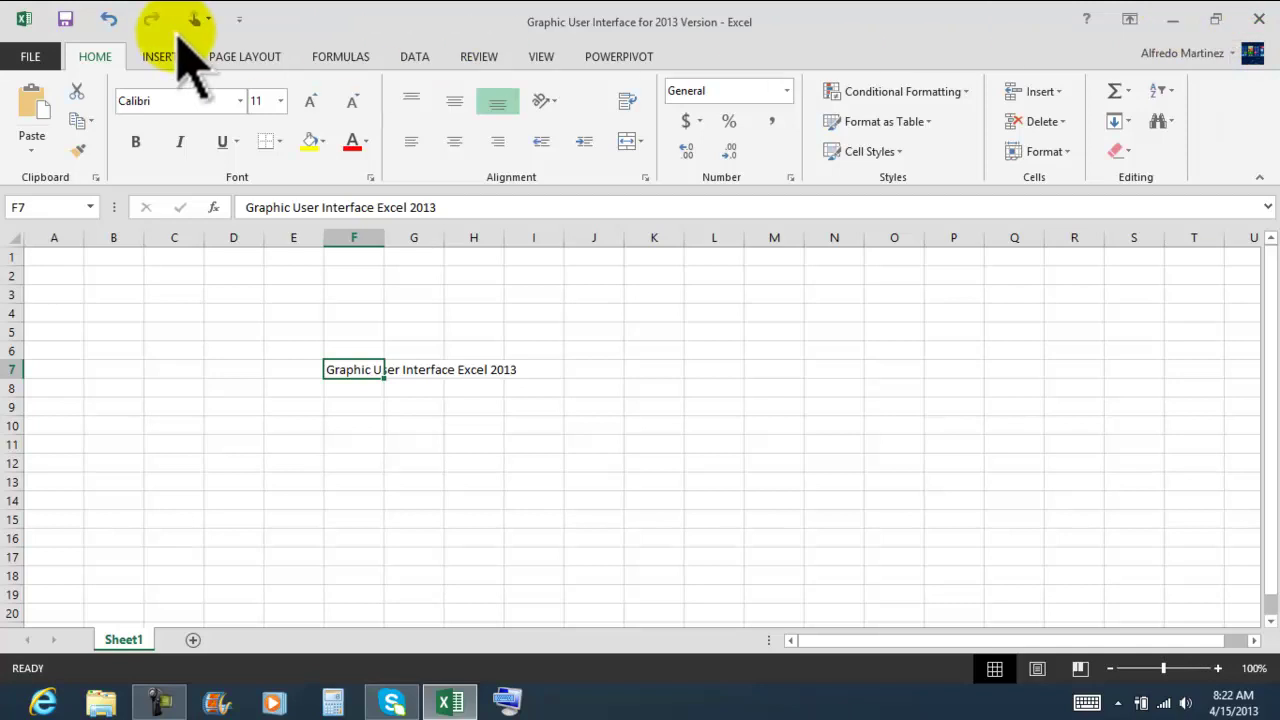
click(25, 20)
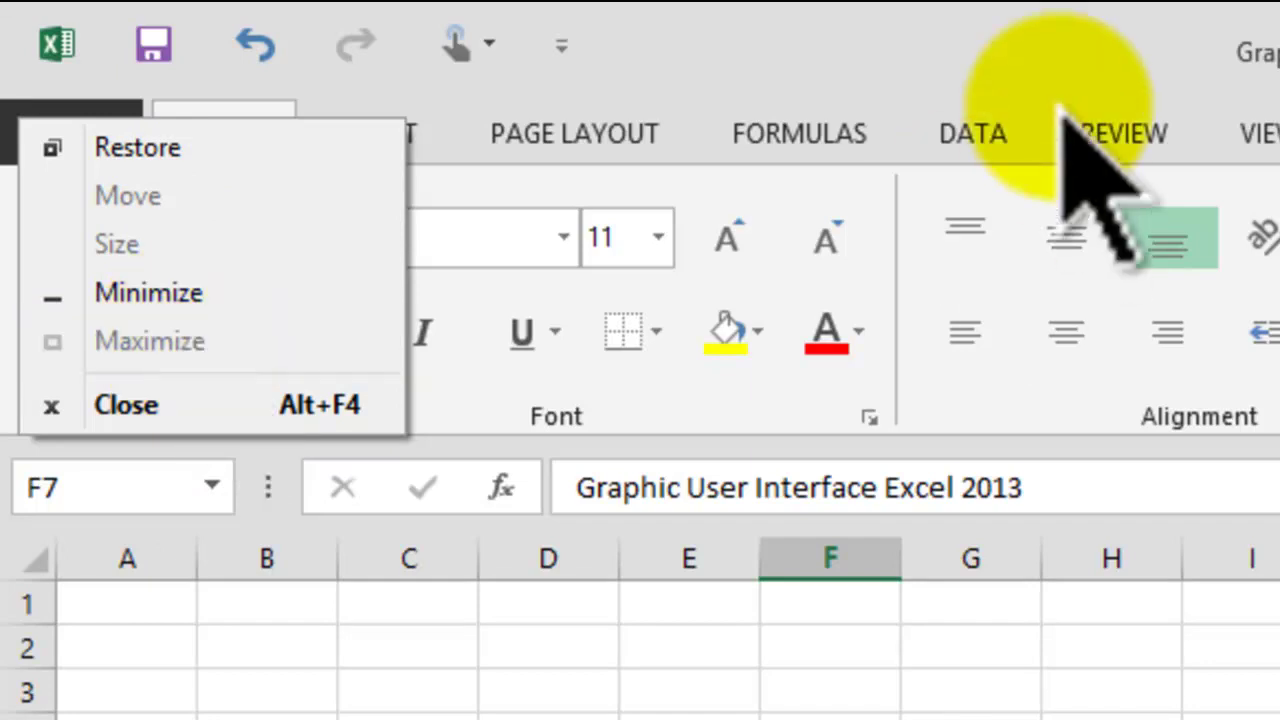
click(866, 52)
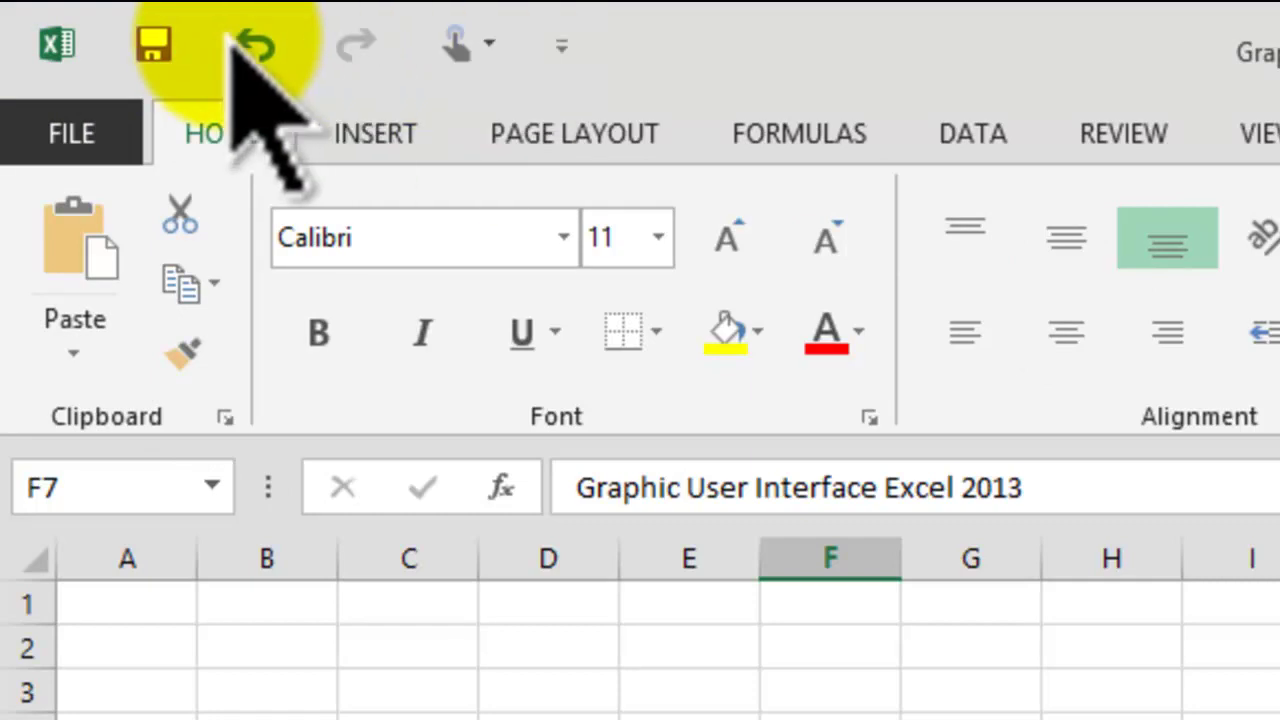
Save the workbook again under its existing name and select cell F10
click(150, 42)
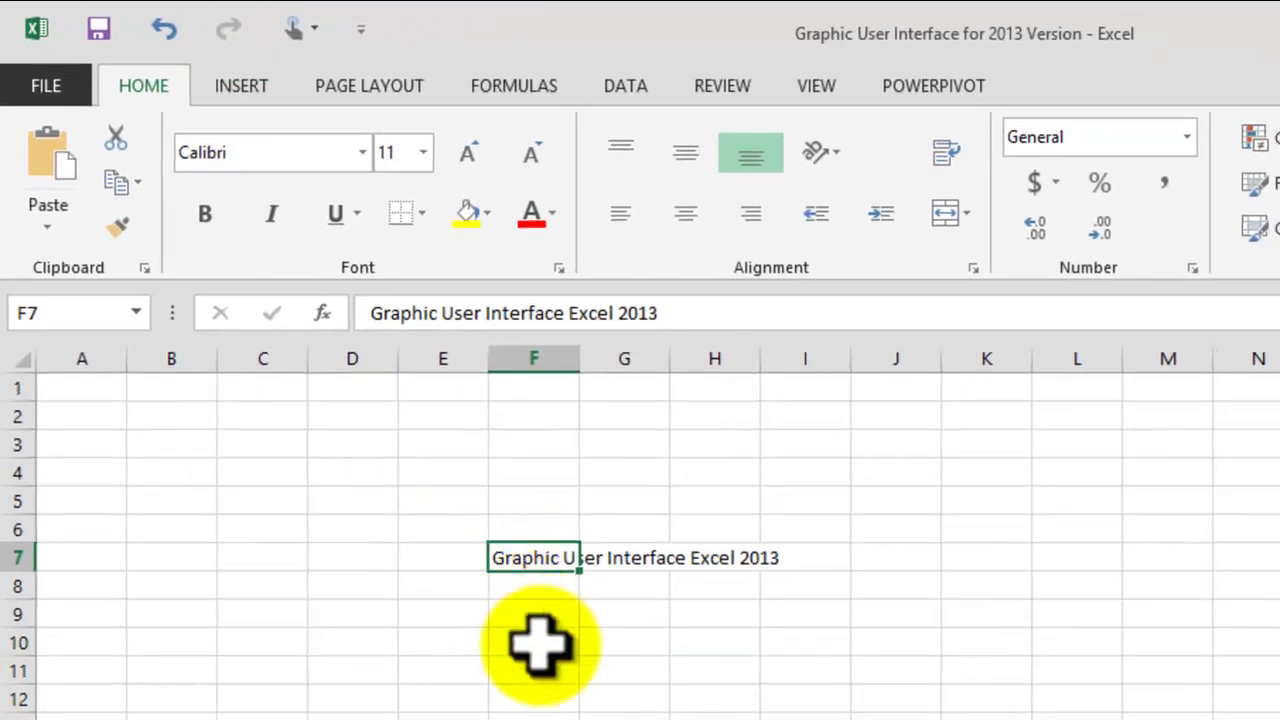
click(550, 645)
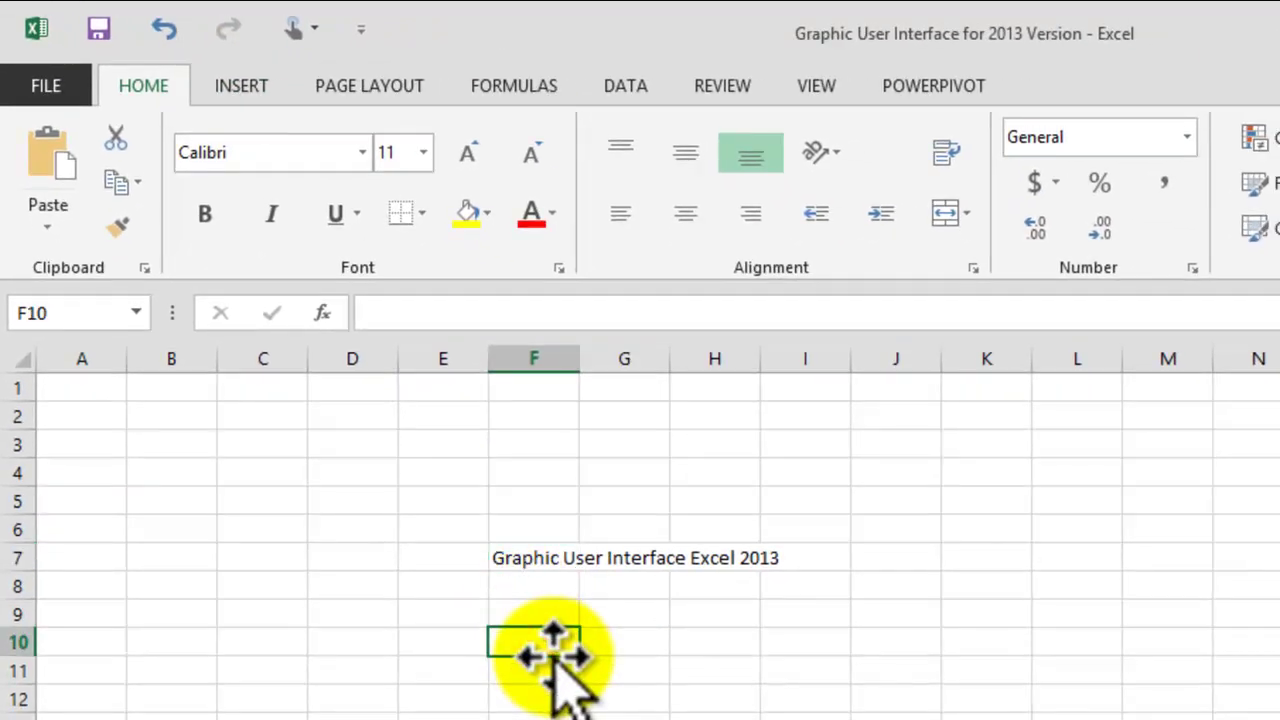
Enter a person's full name in cell F10, undo and redo that entry, and select cell G13
text(amm)
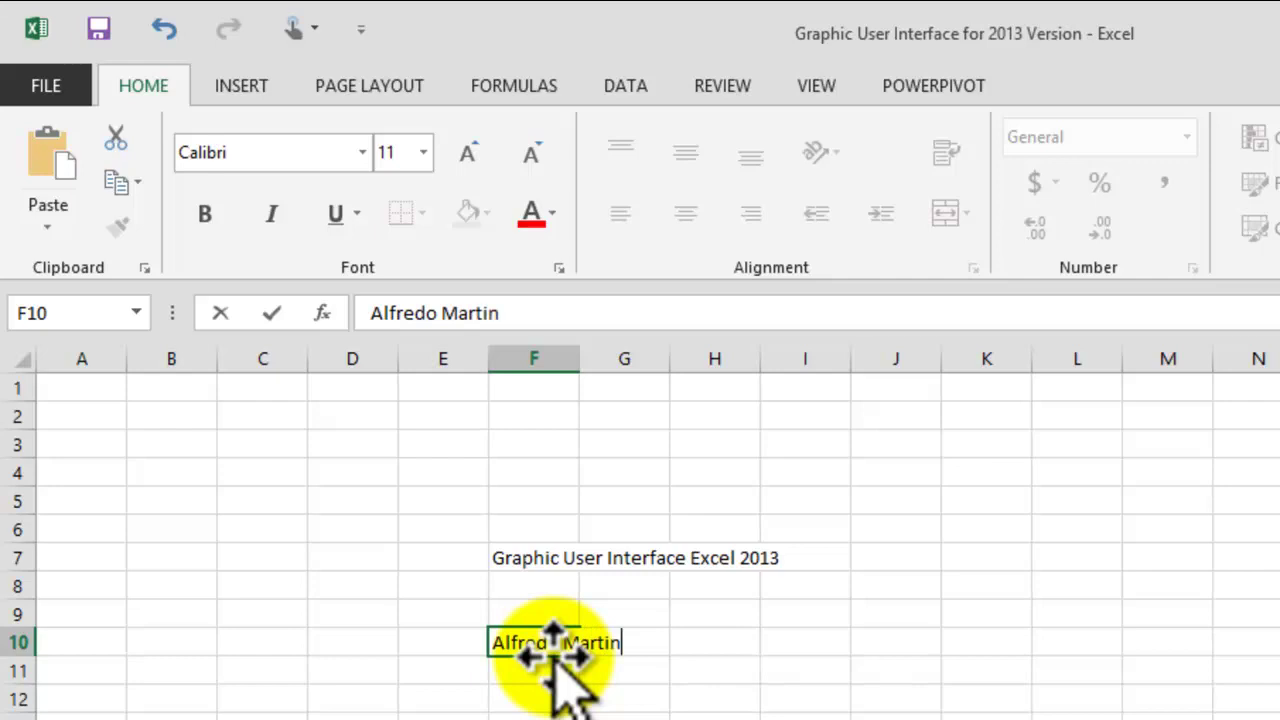
key(Return)
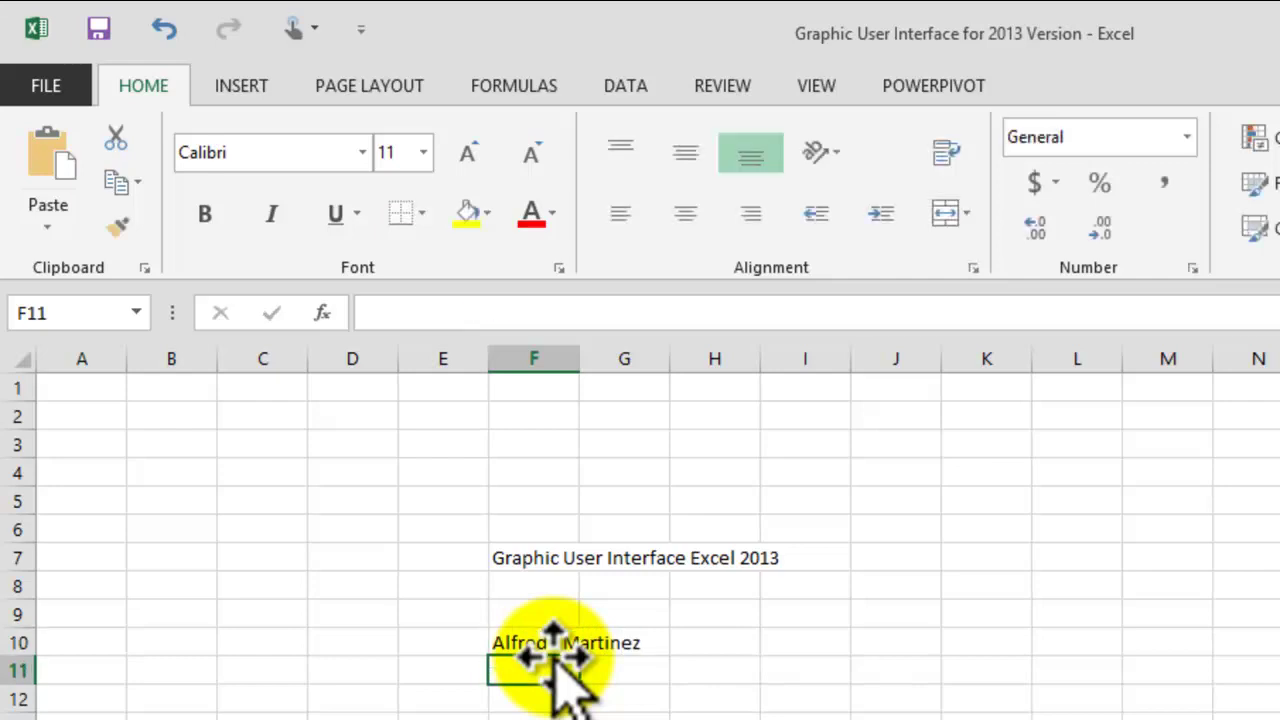
click(166, 30)
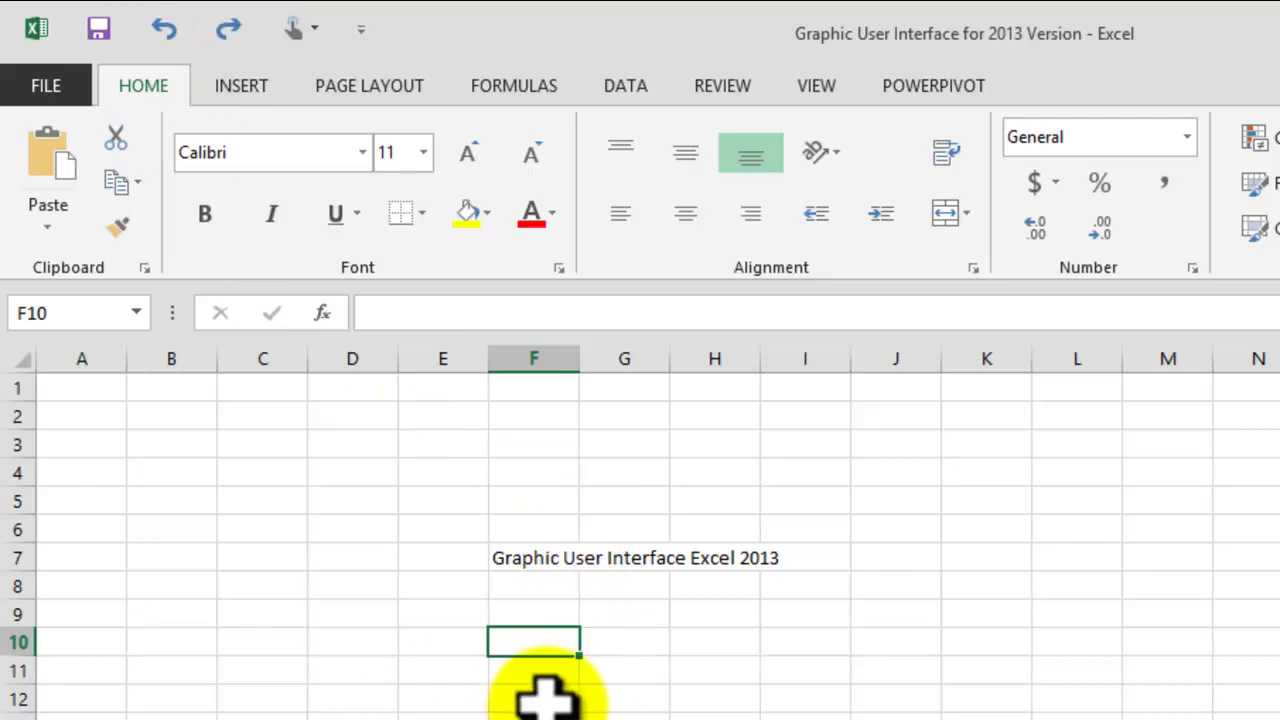
click(230, 30)
click(632, 712)
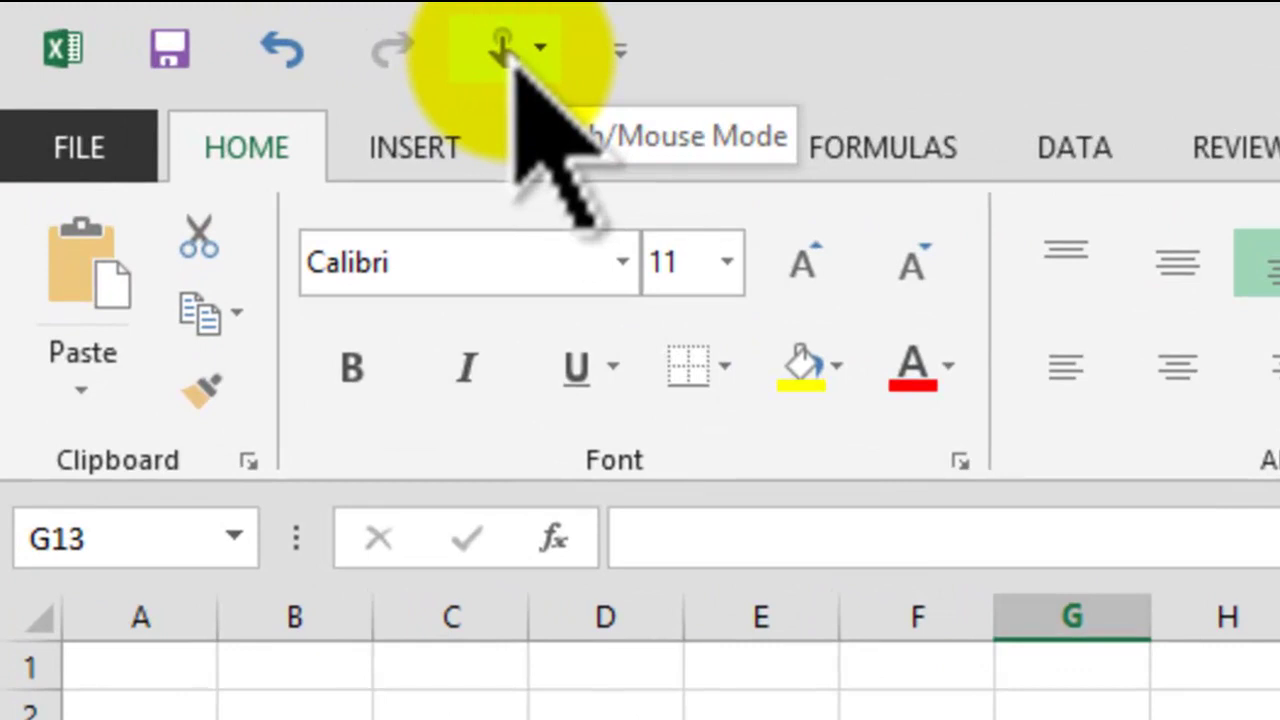
Optimize the spacing between commands for mouse use by switching the Touch/Mouse Mode to Mouse
click(541, 44)
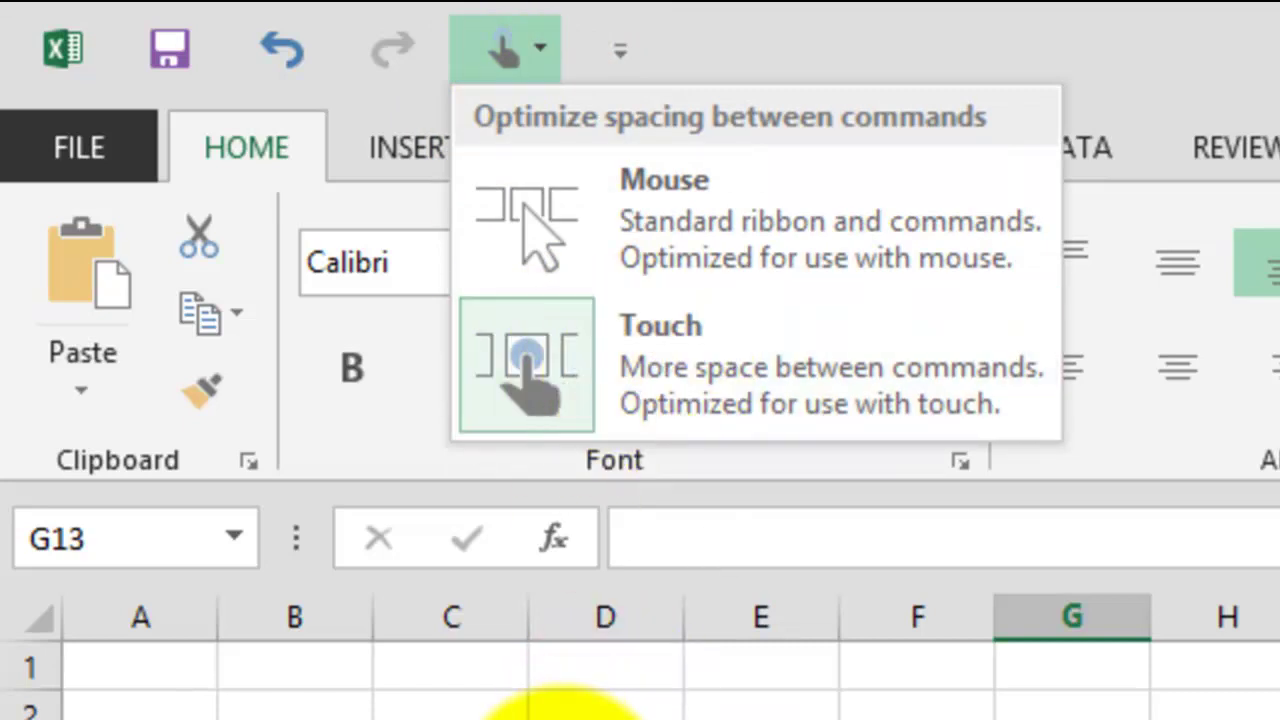
key(Escape)
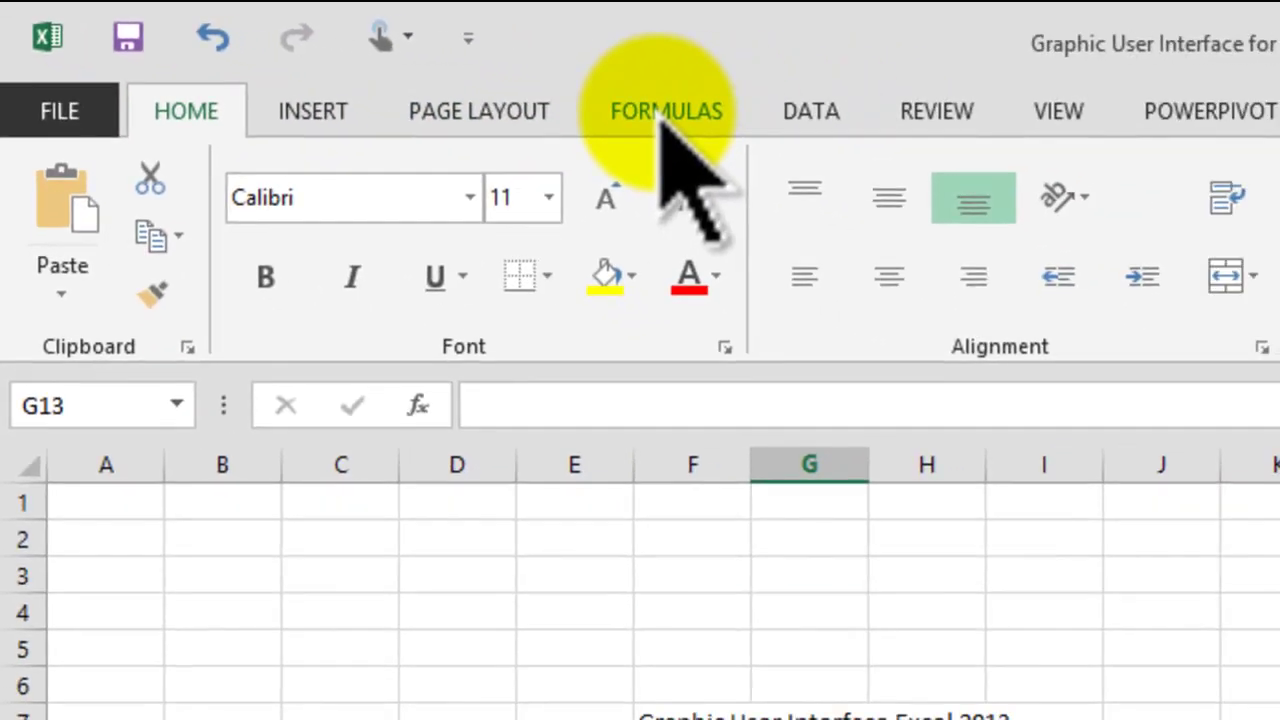
click(408, 38)
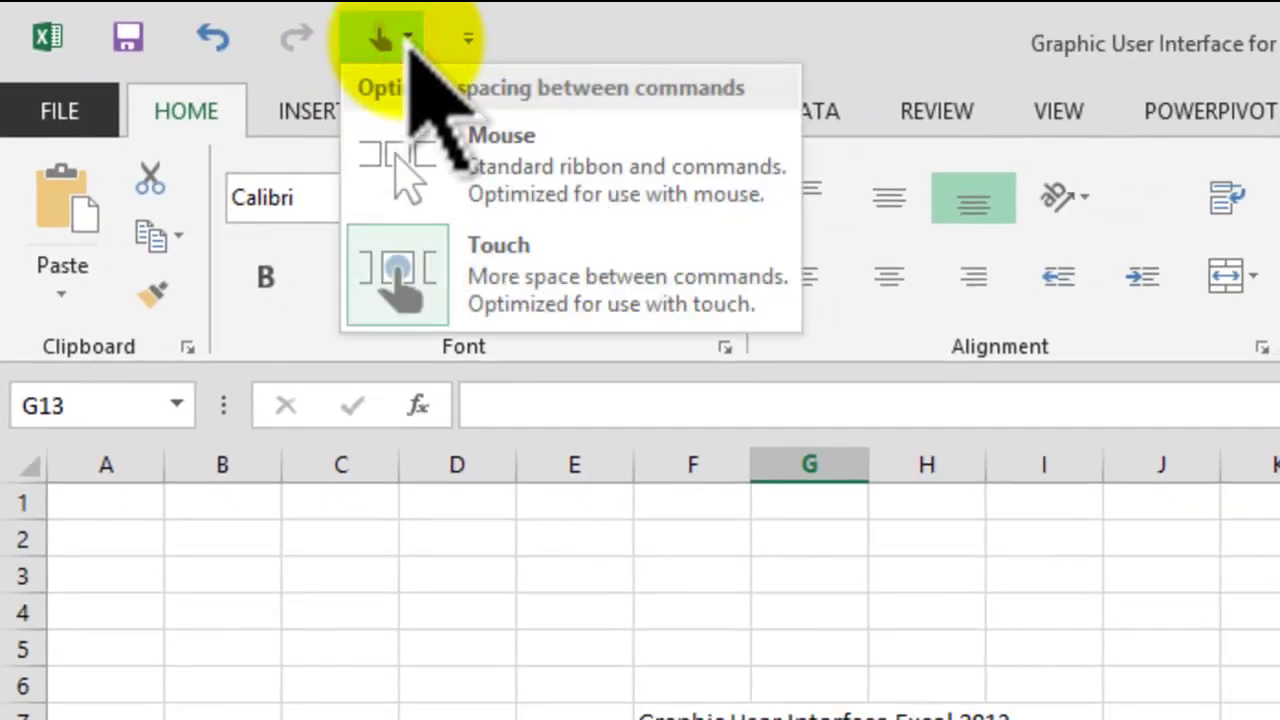
click(513, 165)
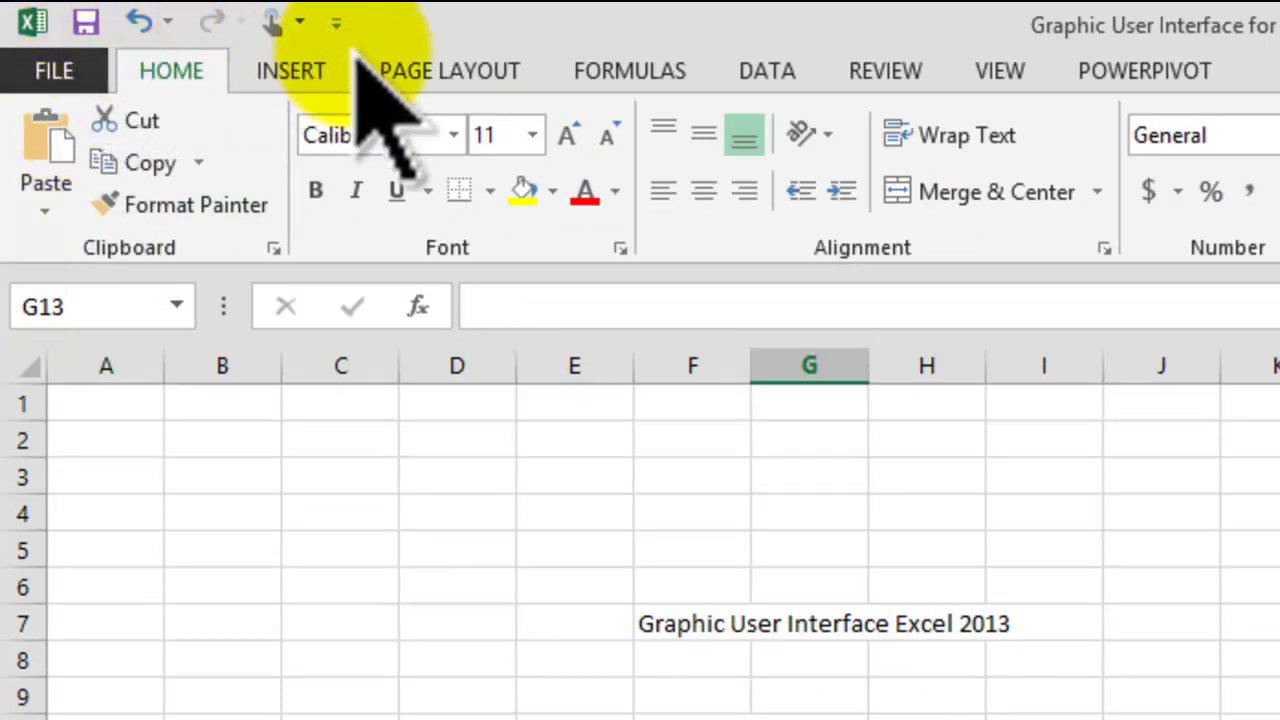
Review the Insert and Page Layout commands in Mouse mode and switch the command spacing back to Touch
click(305, 68)
click(450, 65)
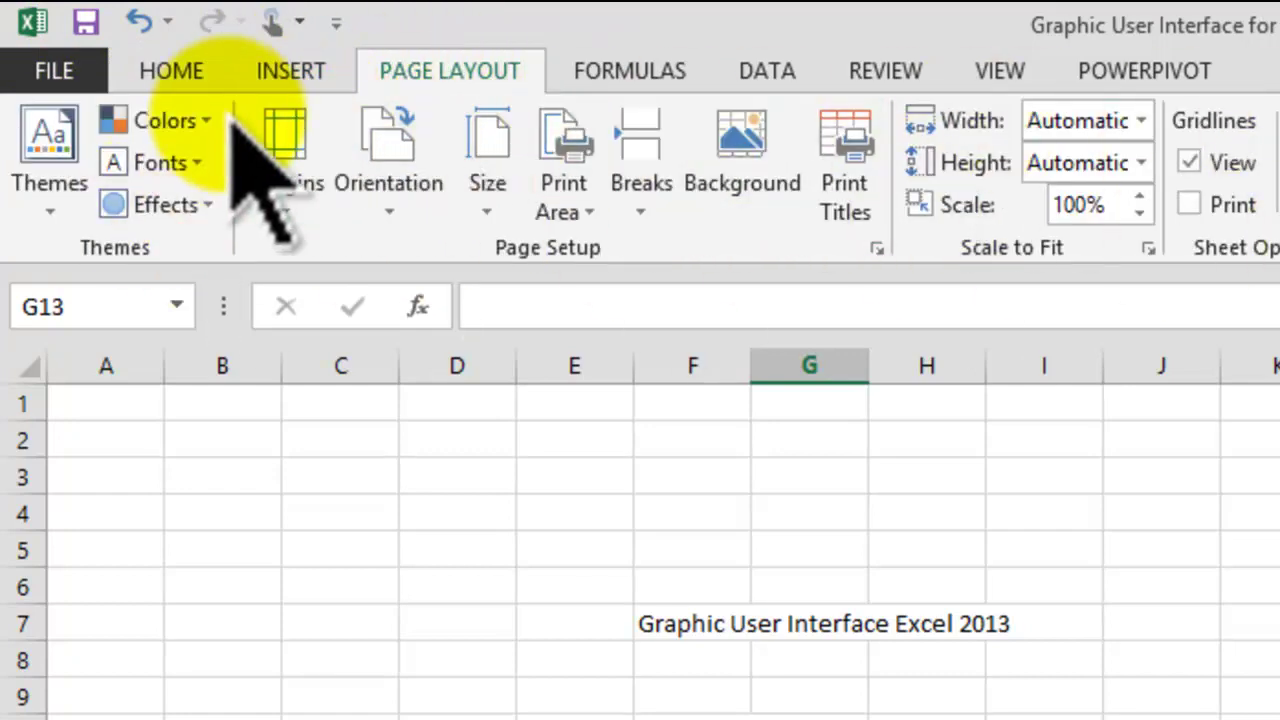
click(290, 24)
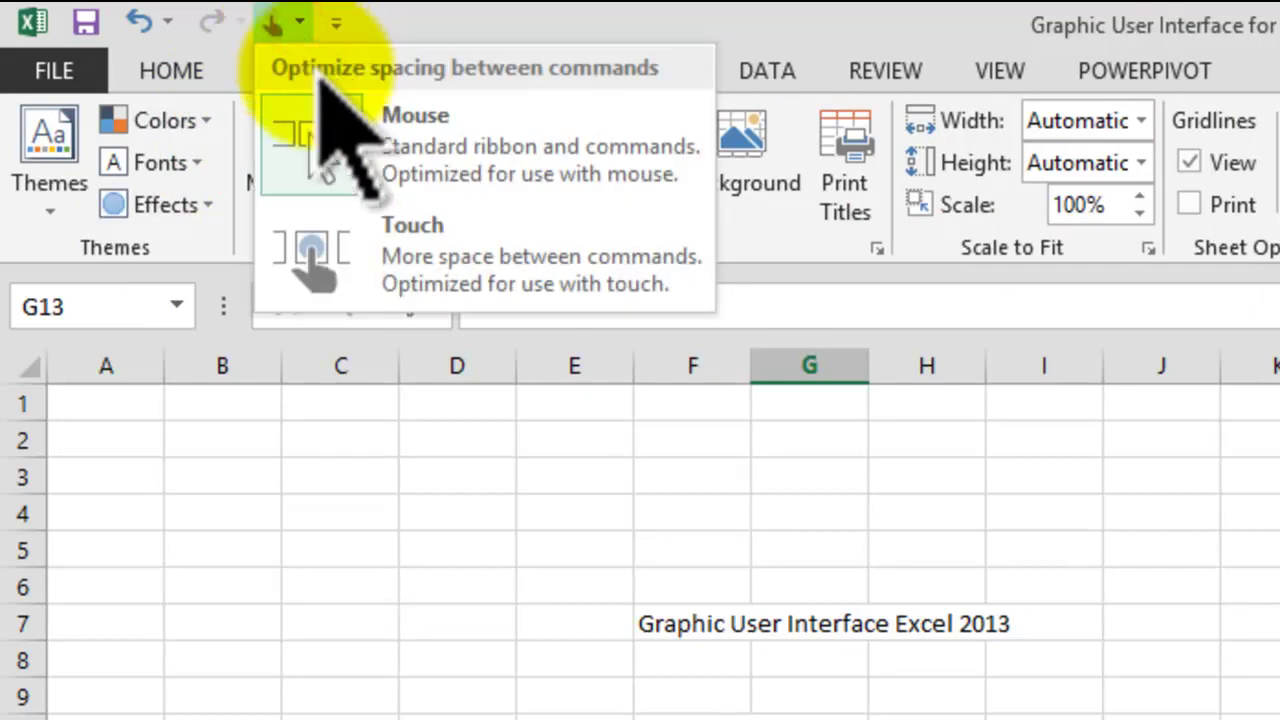
click(383, 240)
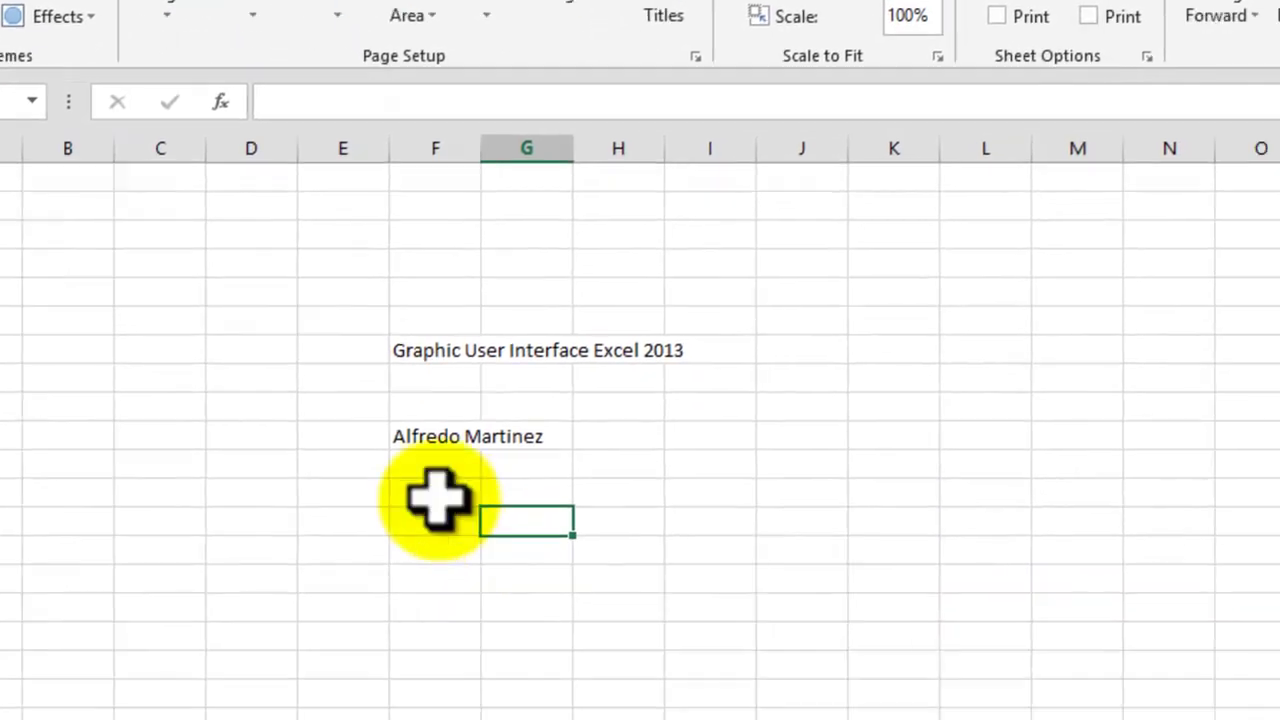
Enter "Touch Screen Monitor on you computer" in cell F12
click(540, 706)
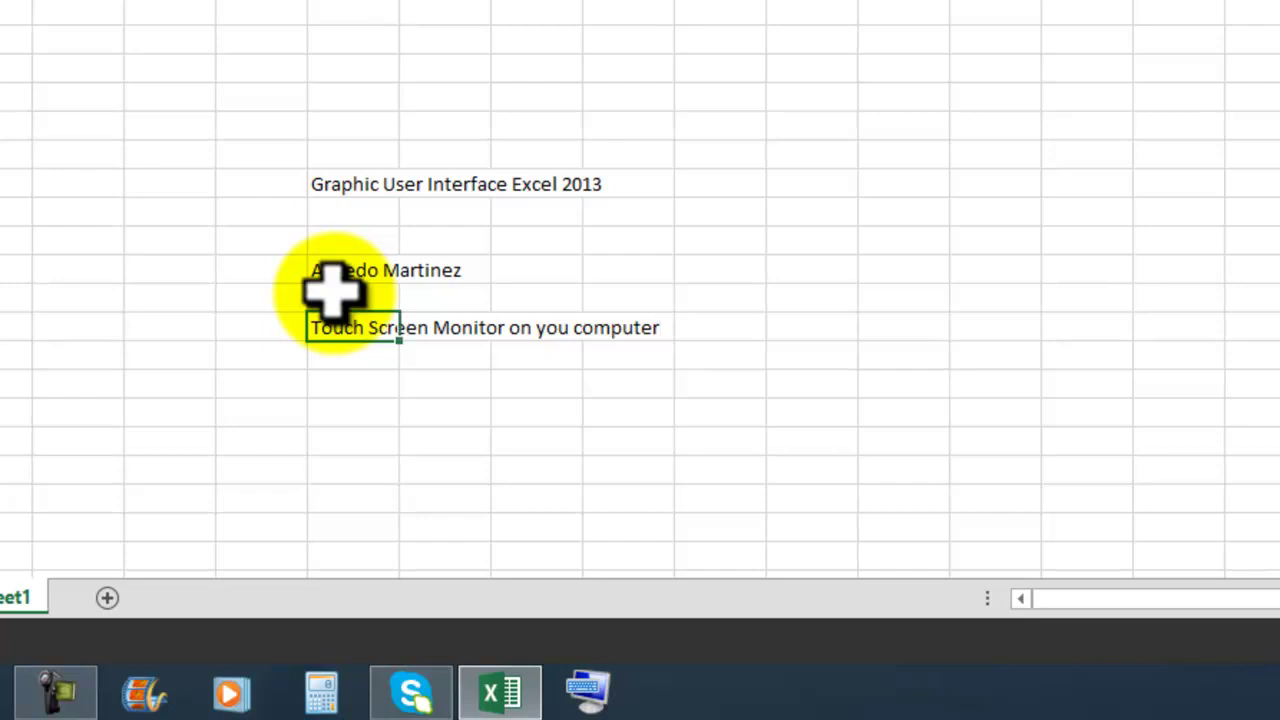
key(Return)
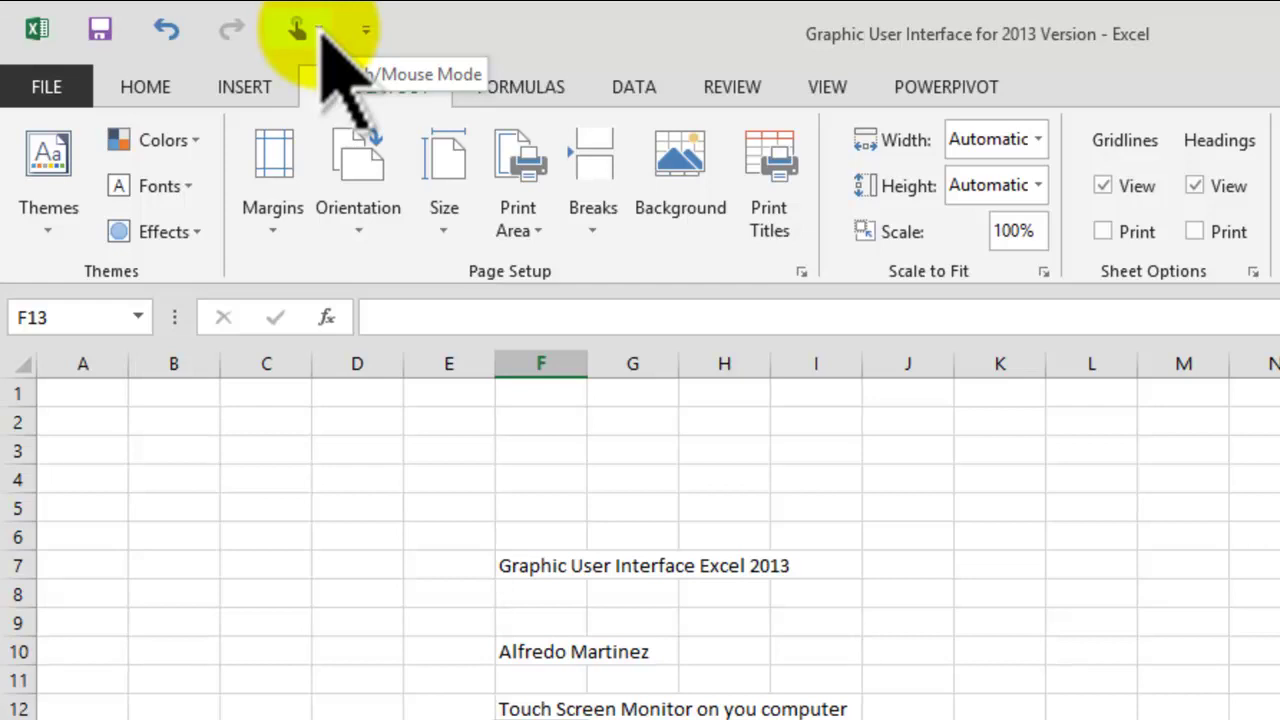
Examine the customization options of the Quick Access Toolbar and close the list without choosing any
click(366, 33)
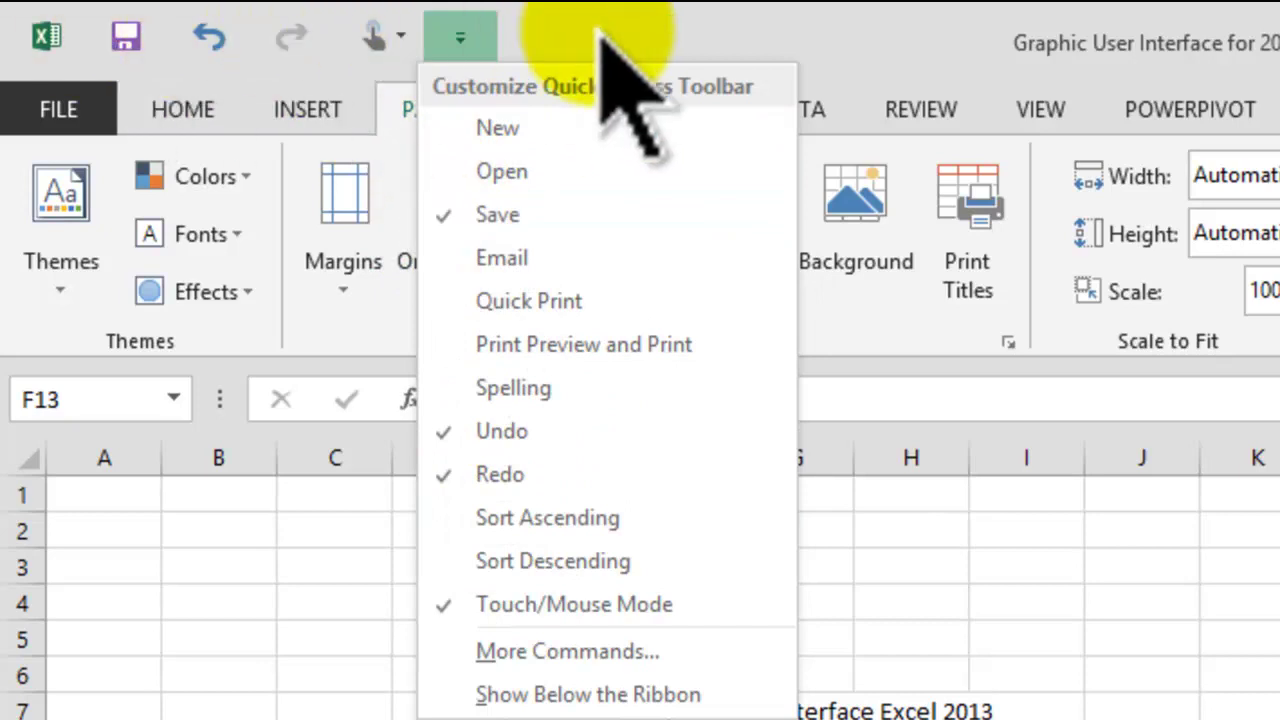
click(628, 30)
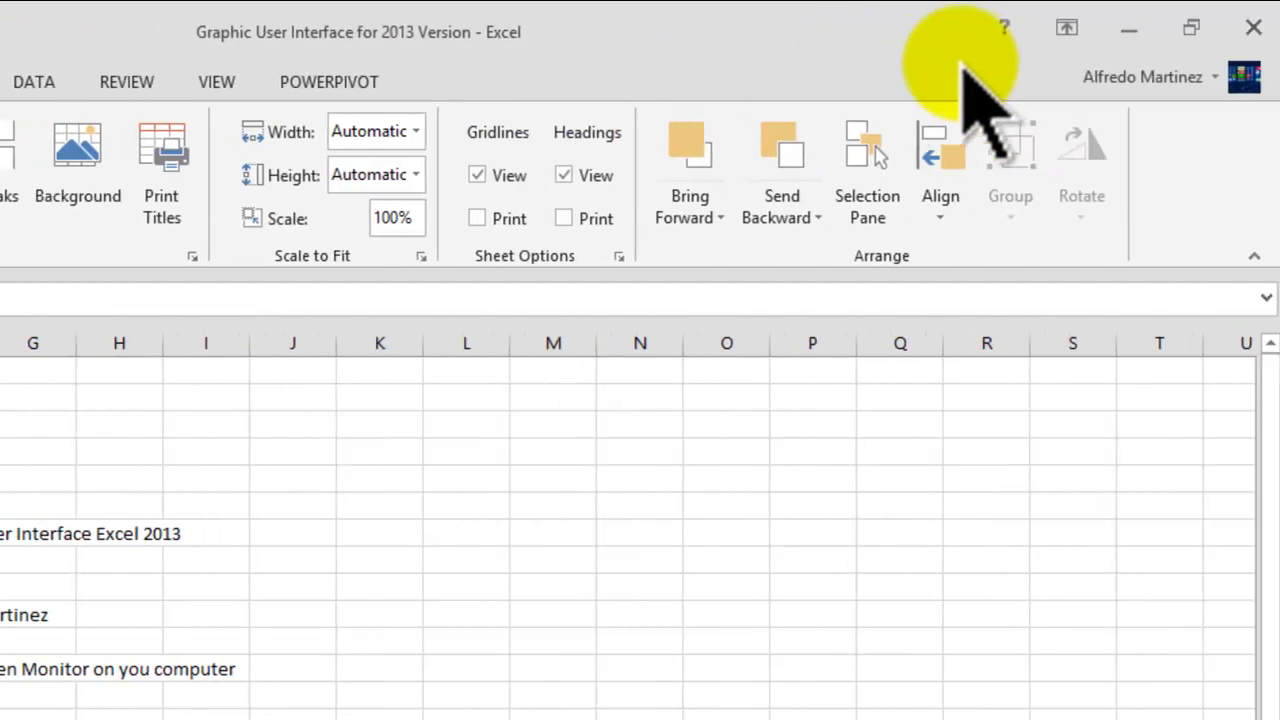
Open the "Overview of formulas" article from the Formulas topic in Excel Help, read it and close the help
click(999, 27)
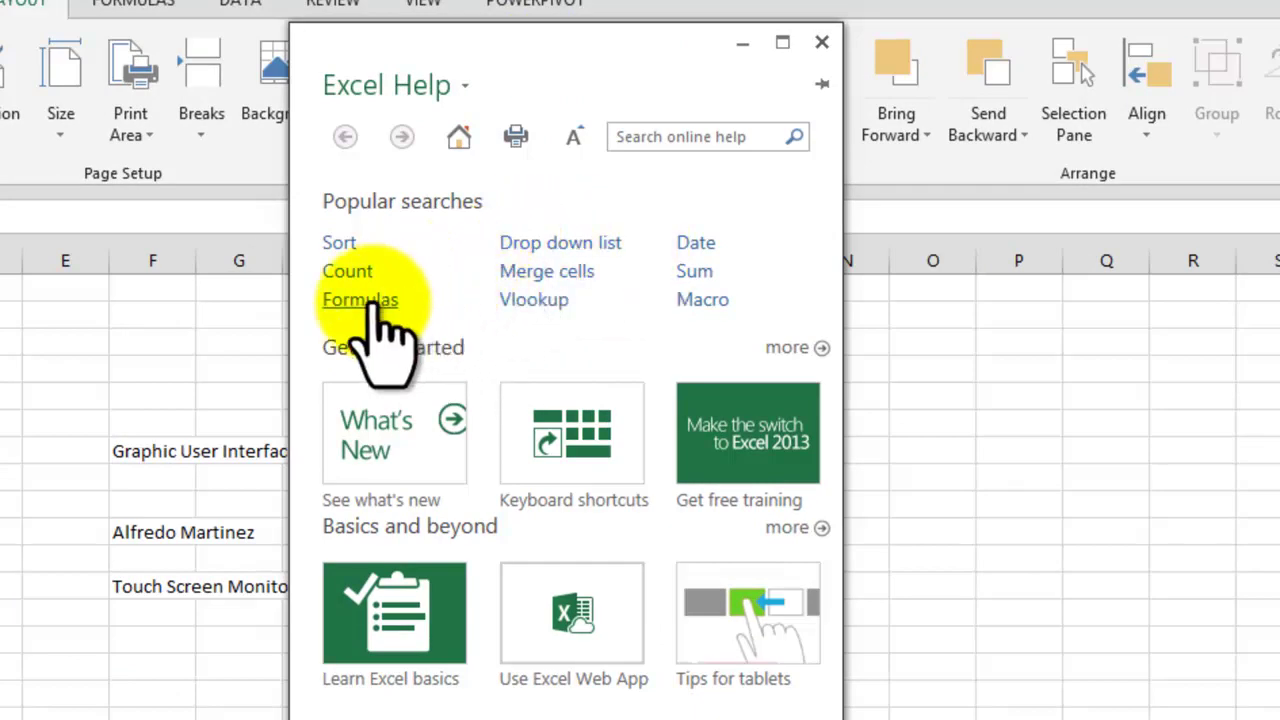
click(341, 299)
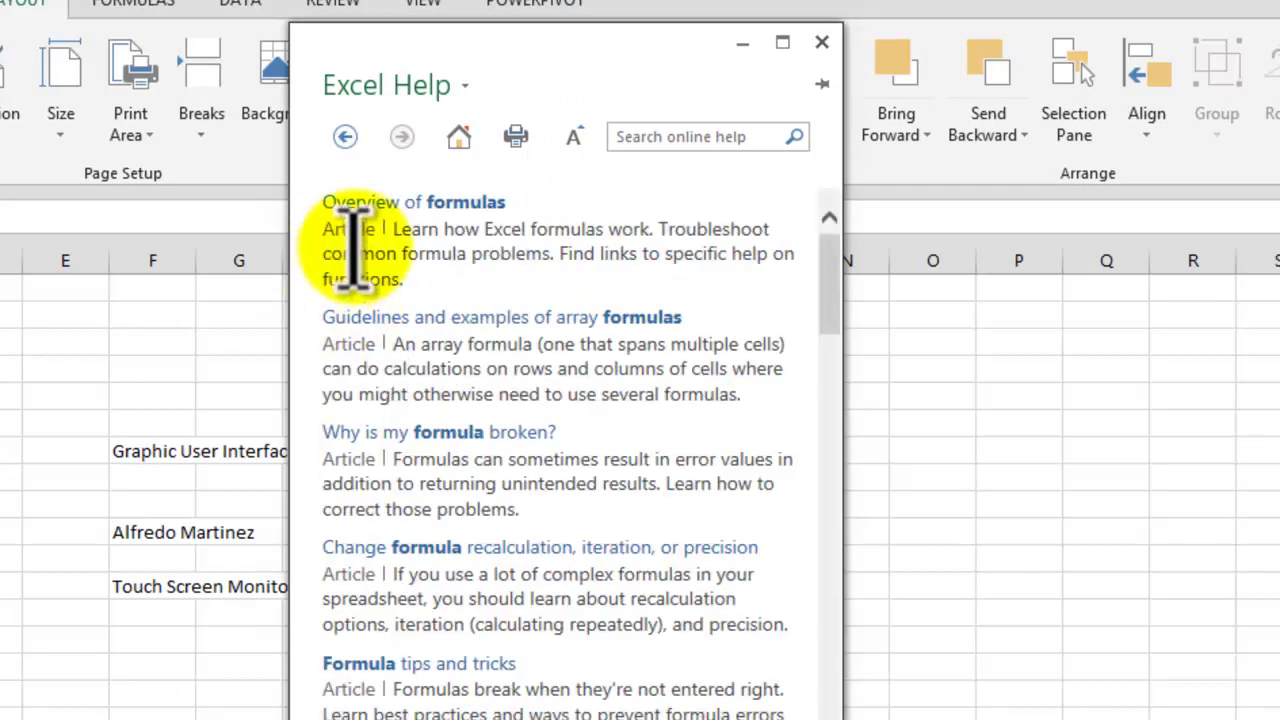
click(462, 203)
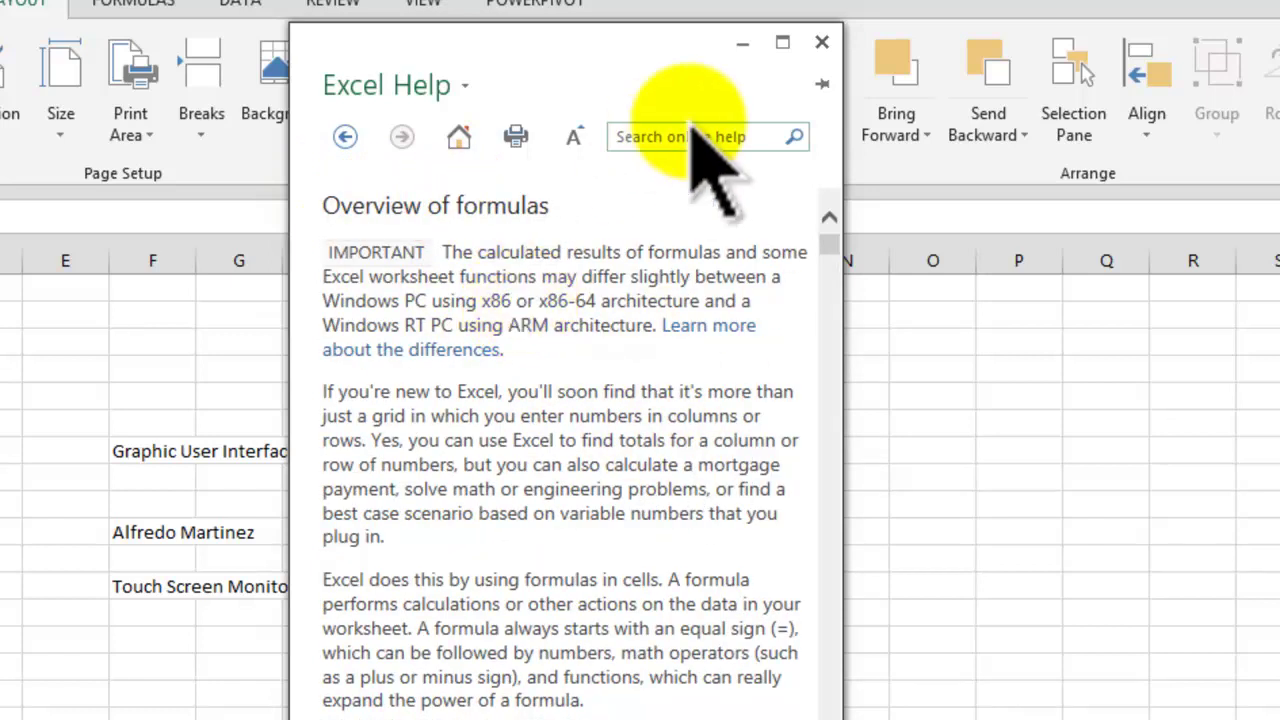
click(821, 43)
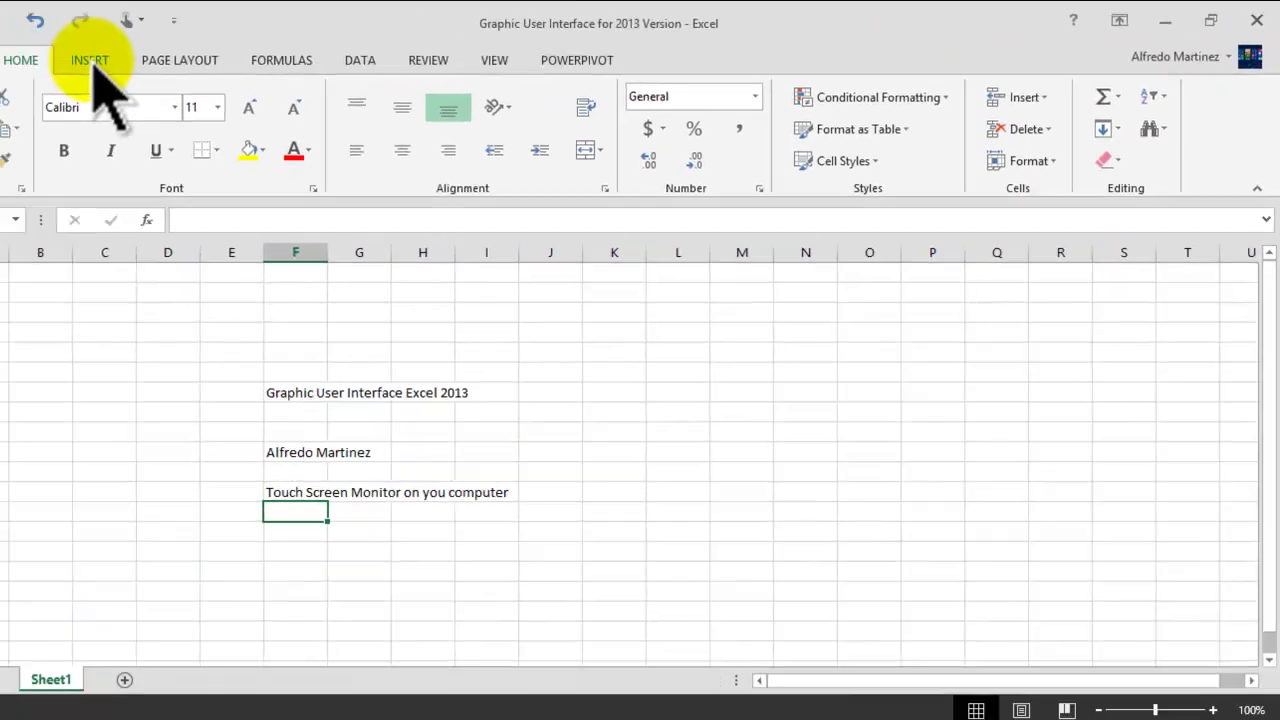
Examine the ribbon's Insert, Page Layout, Home, Formulas, Data and Review command sets, ending on the Home commands
click(158, 56)
click(226, 56)
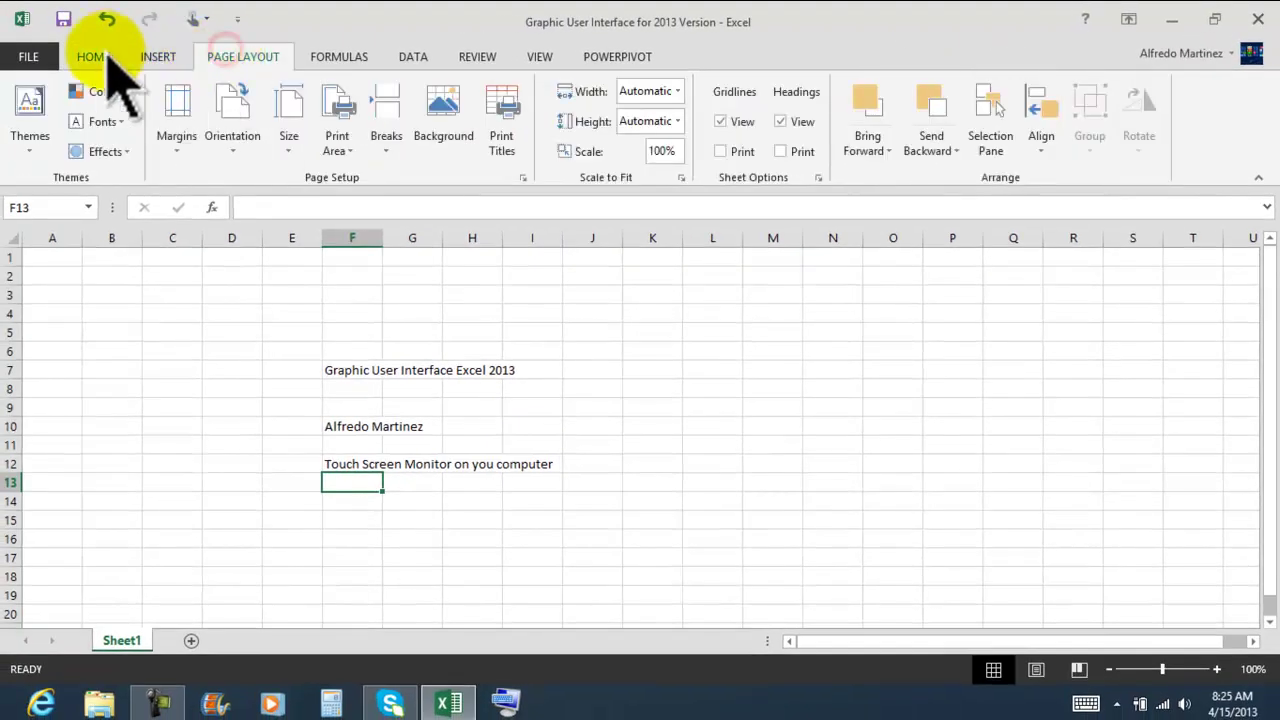
click(95, 56)
click(158, 56)
click(228, 56)
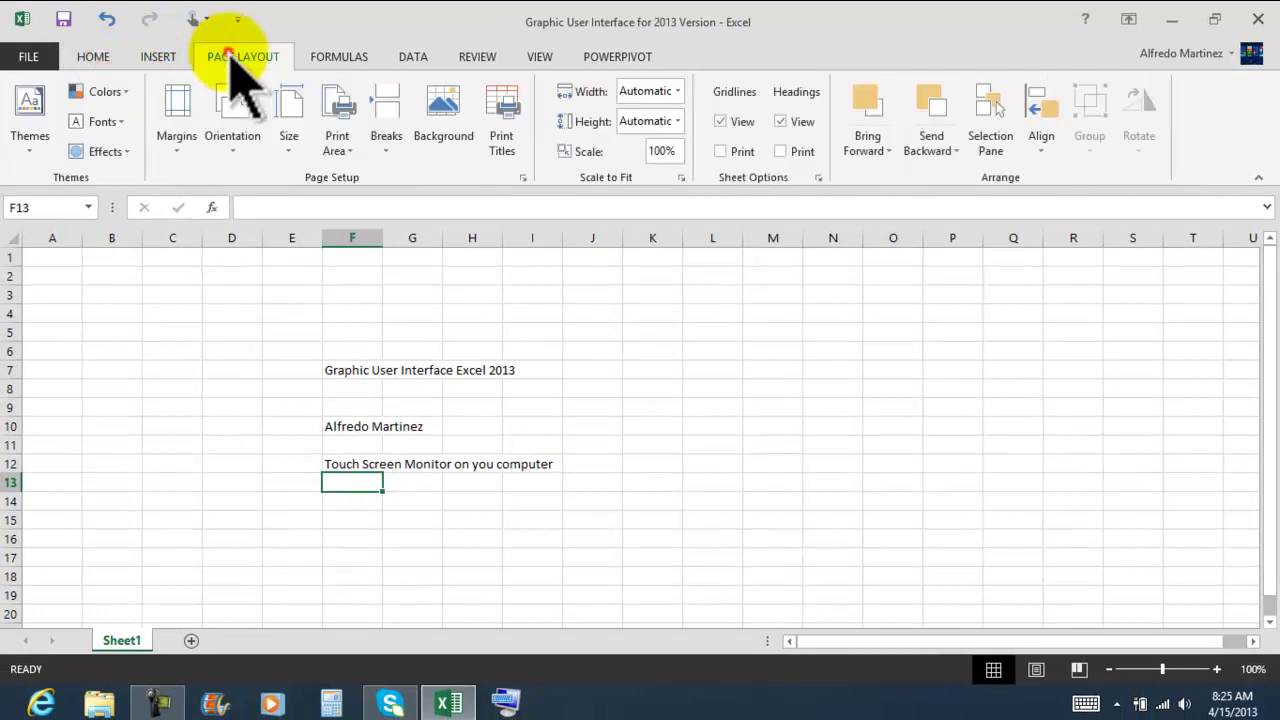
click(340, 56)
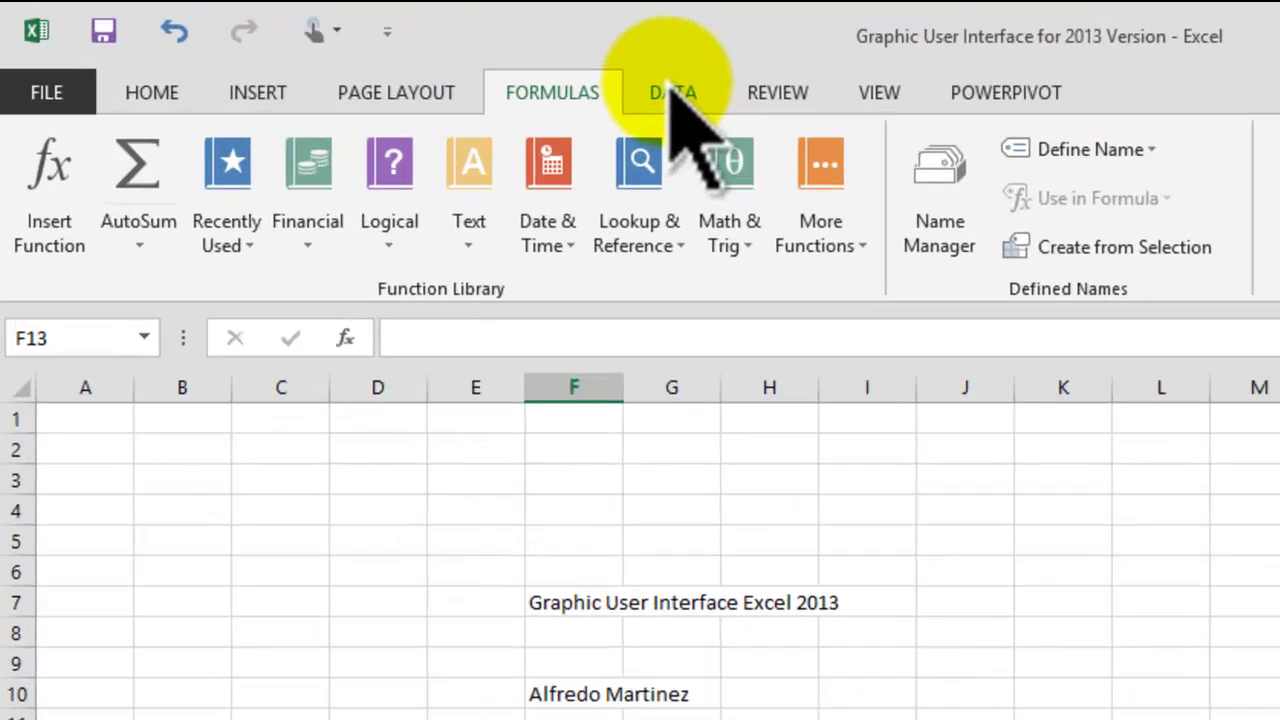
click(457, 66)
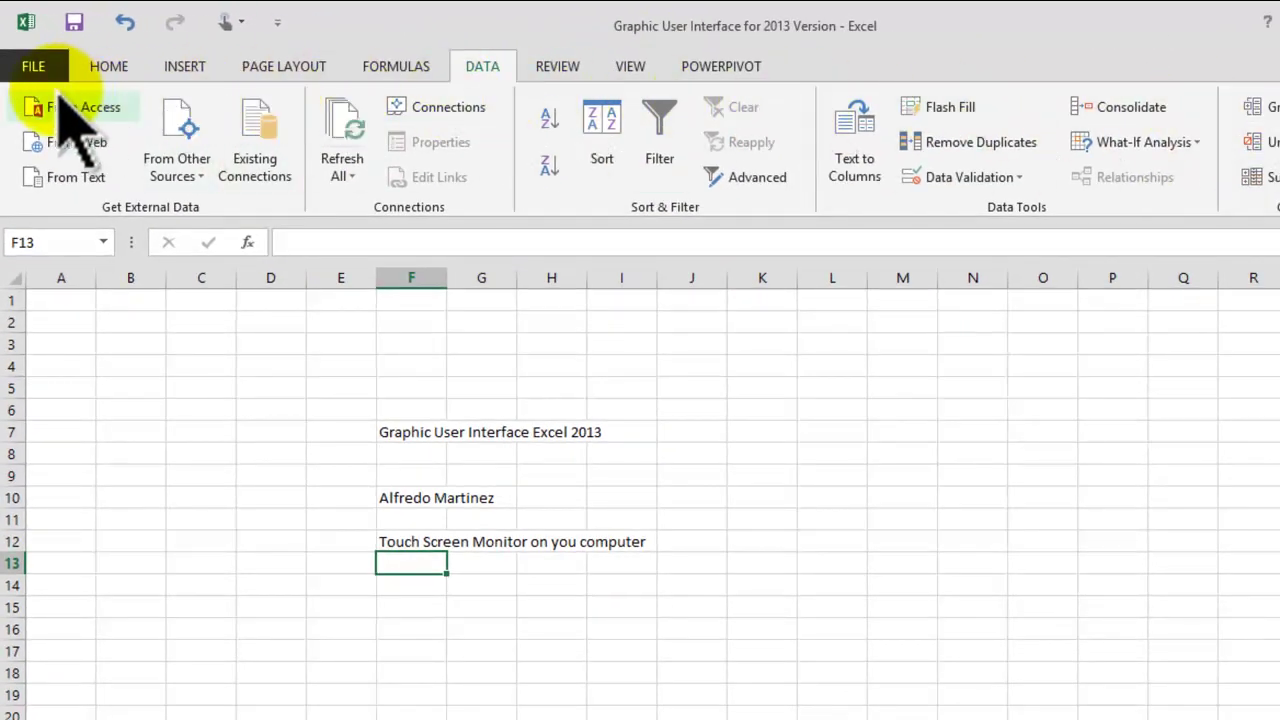
click(552, 70)
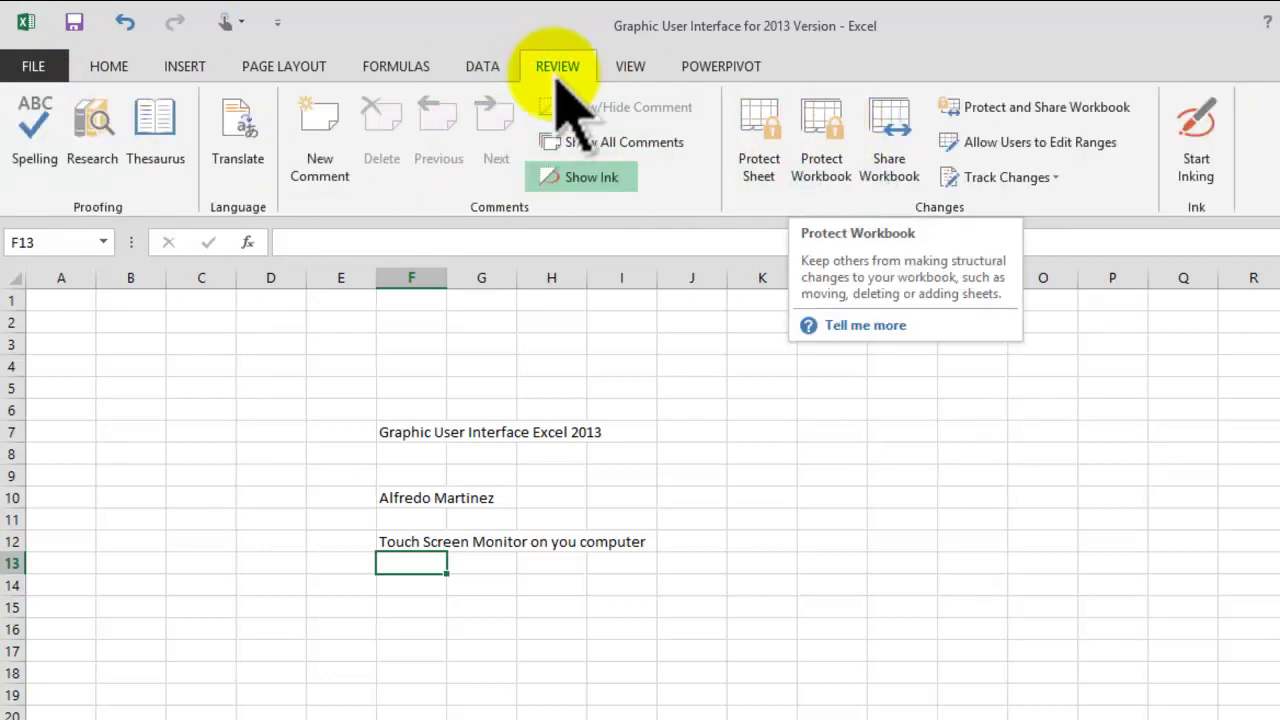
click(105, 66)
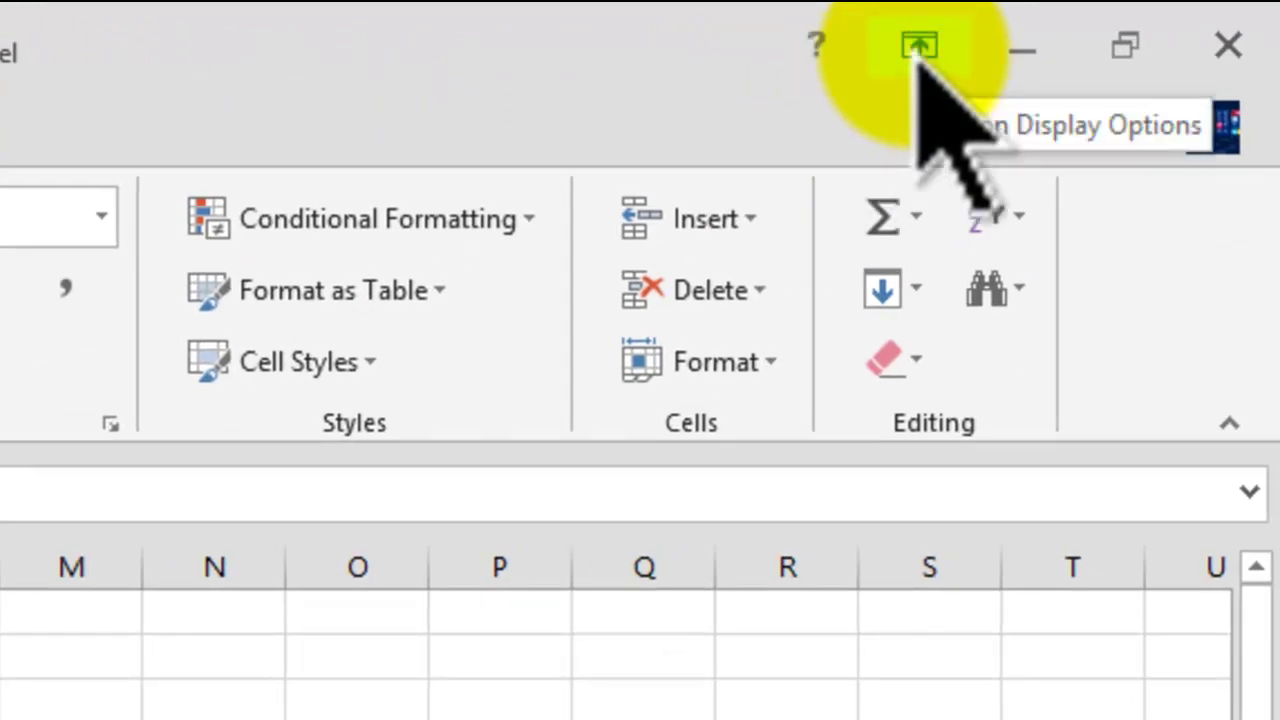
Set the ribbon to auto-hide, temporarily reveal it to view the Insert and Home commands, and hide it again
click(917, 47)
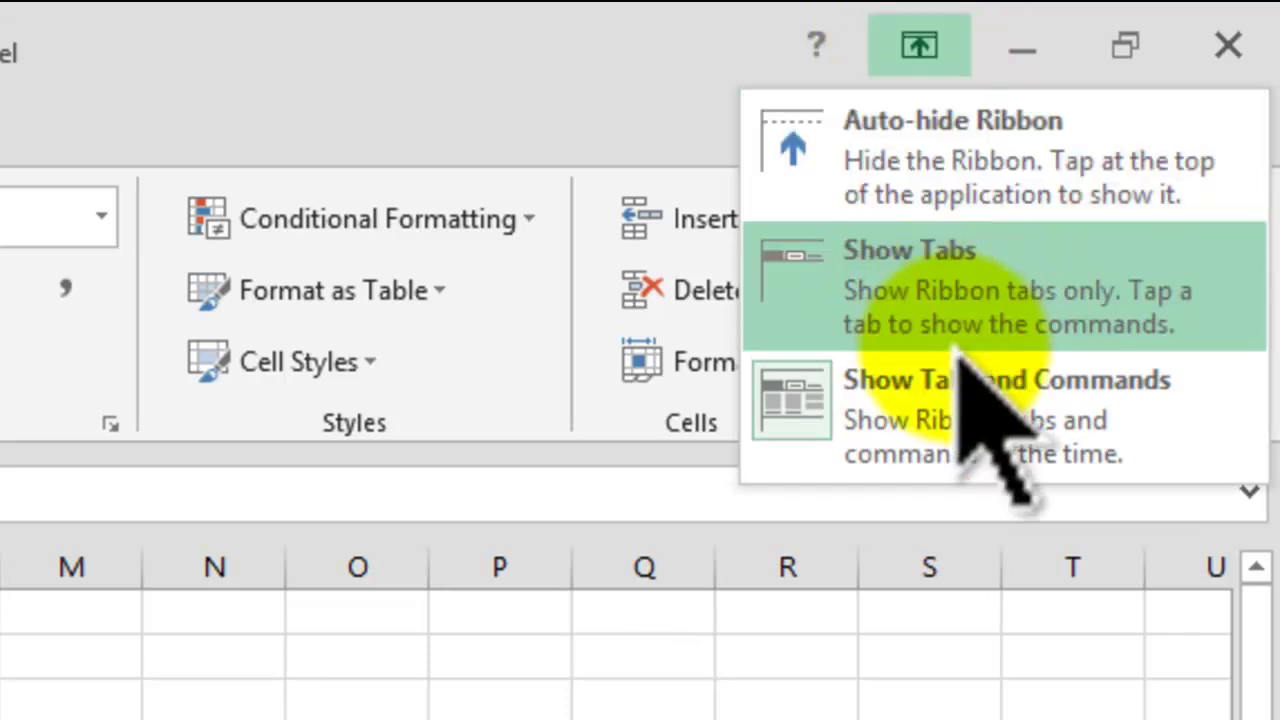
click(880, 175)
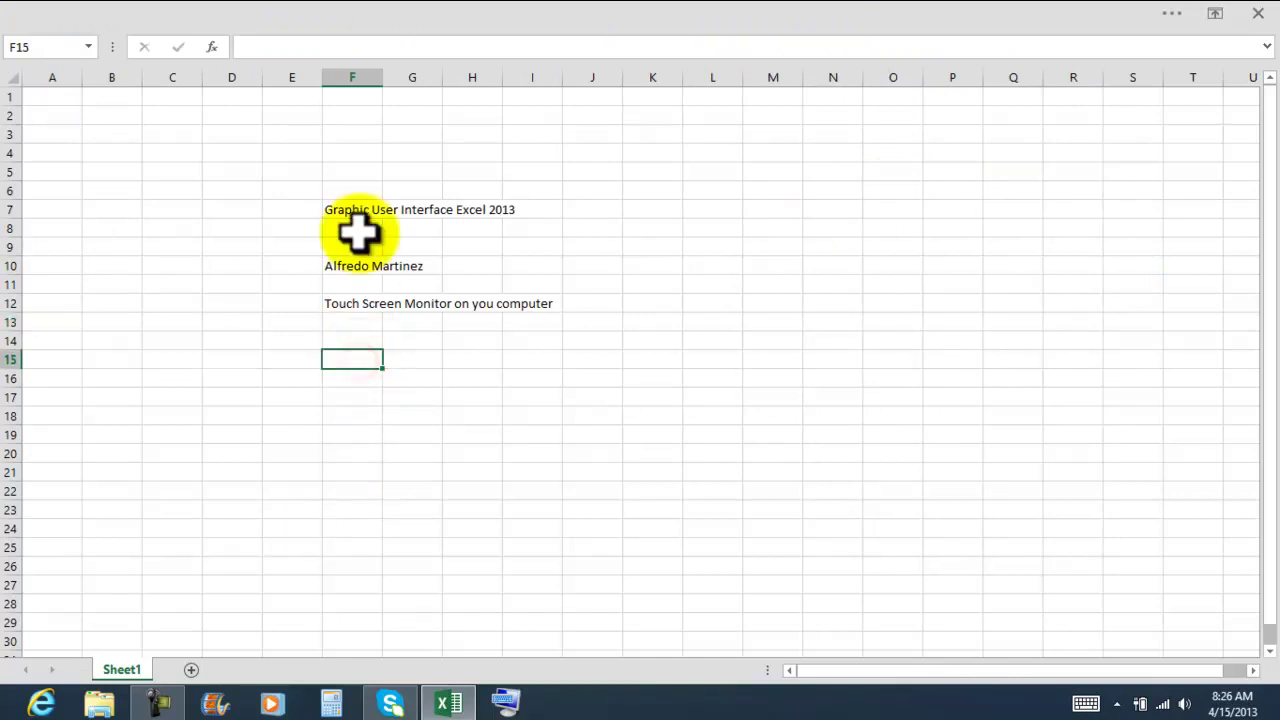
click(310, 12)
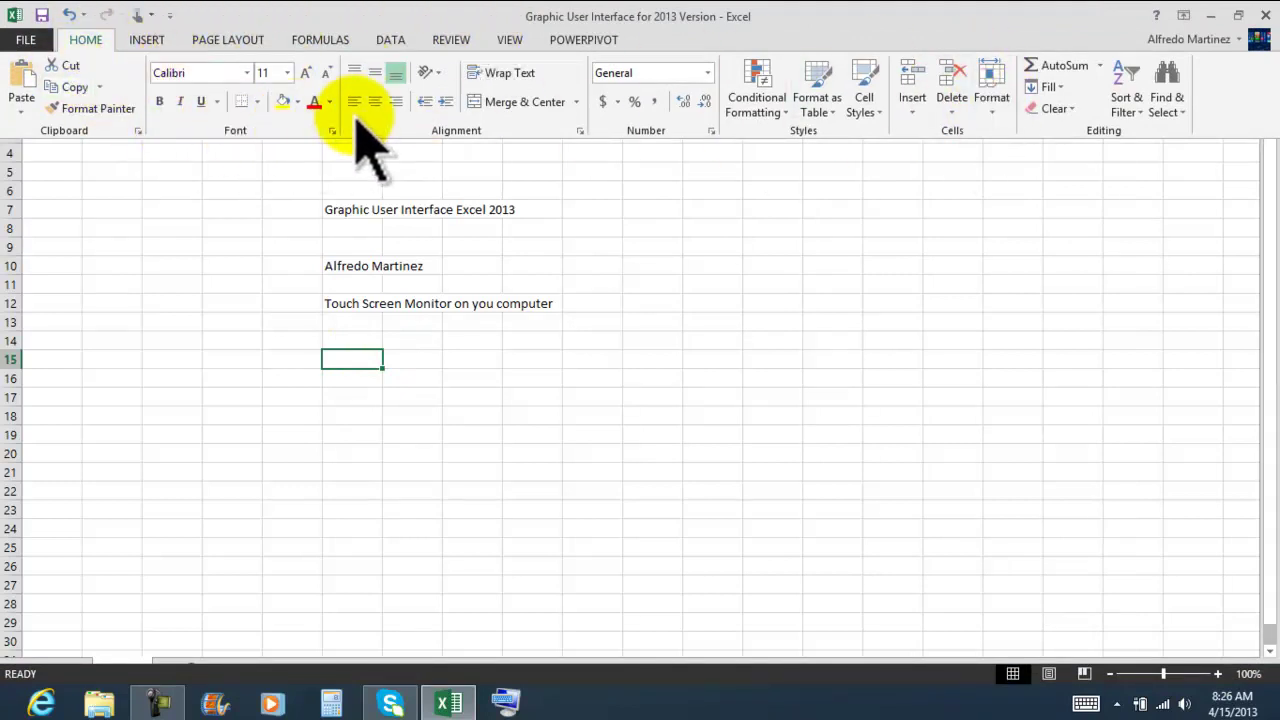
click(147, 40)
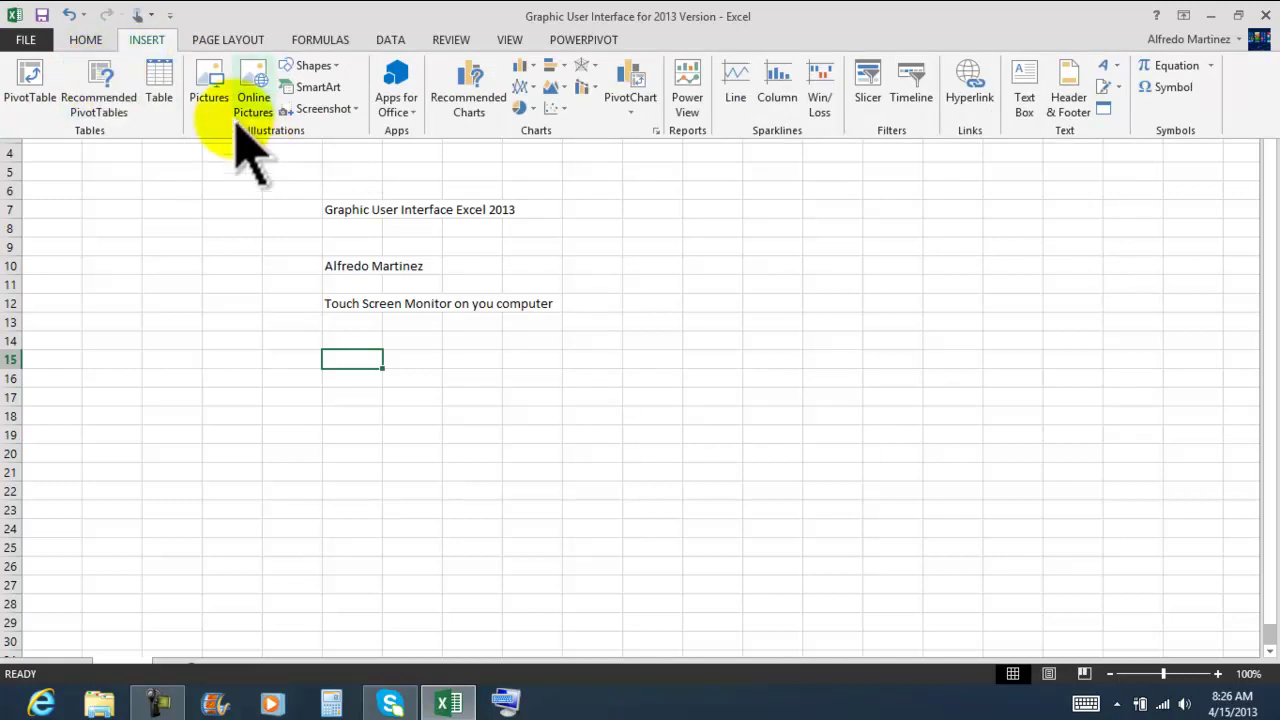
click(88, 39)
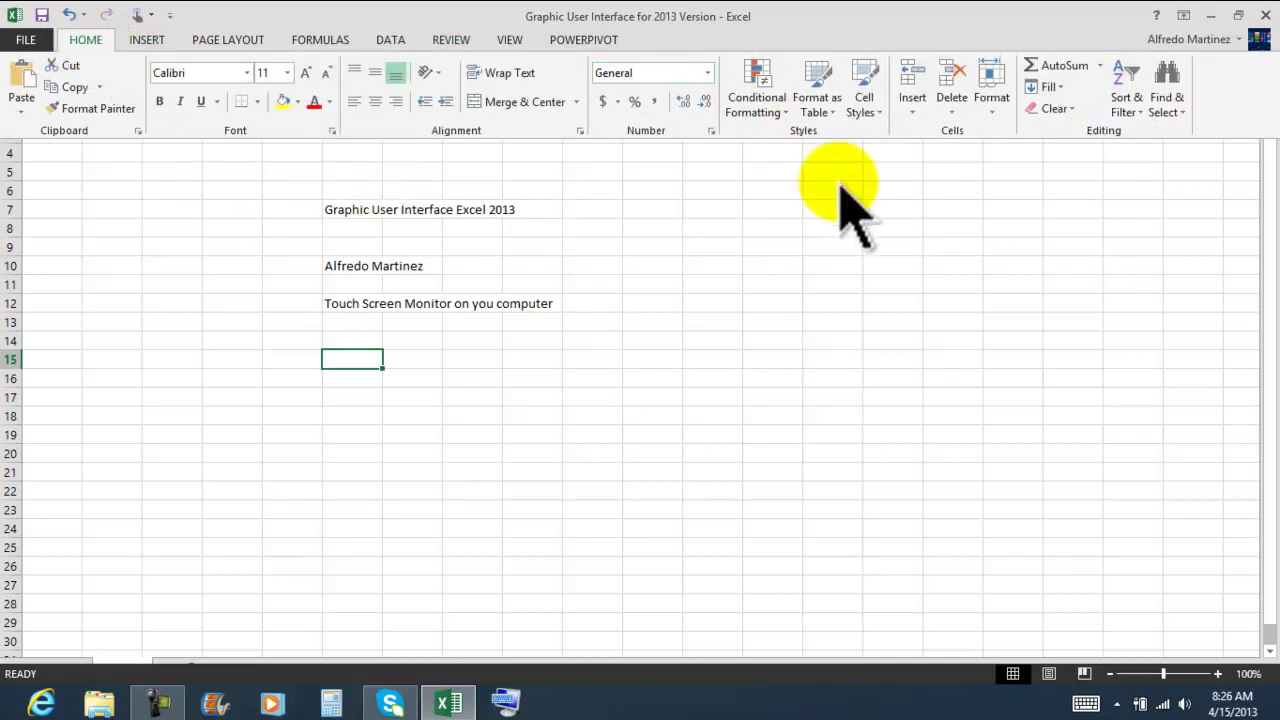
key(ctrl+shift+F1)
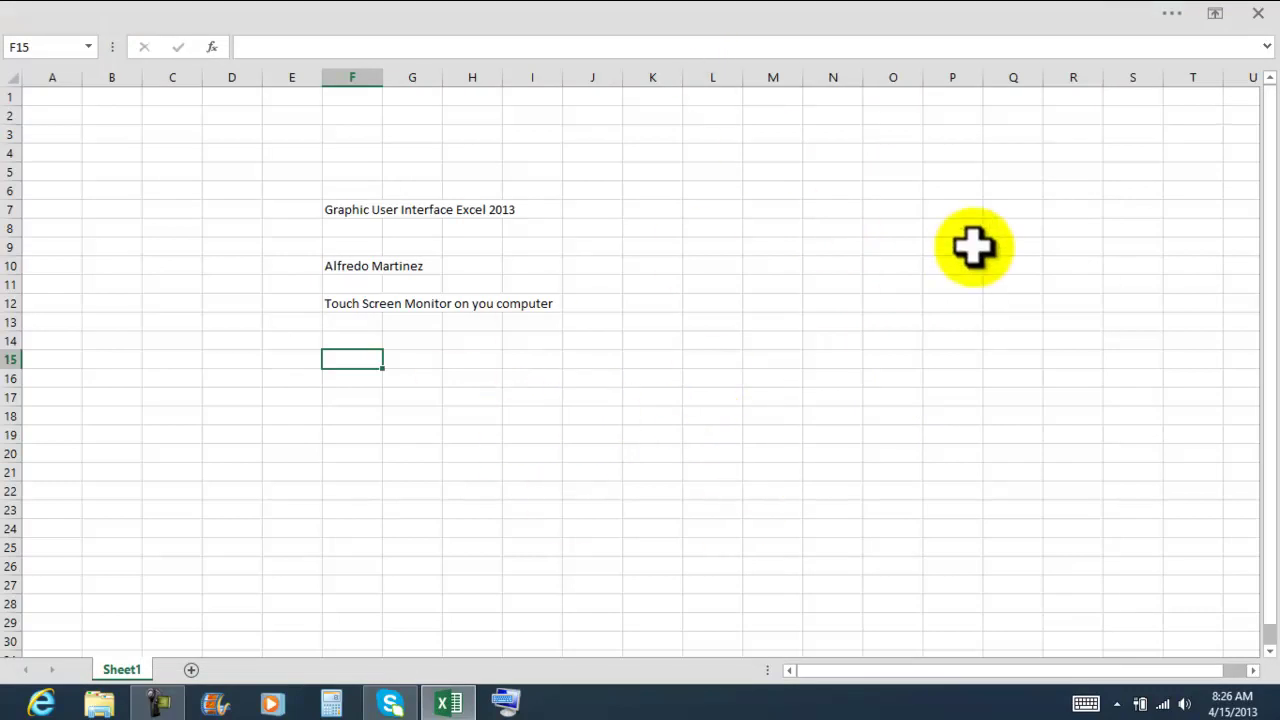
Set the ribbon display to Show Tabs, select cell C8 and reveal the Formulas commands
click(1215, 14)
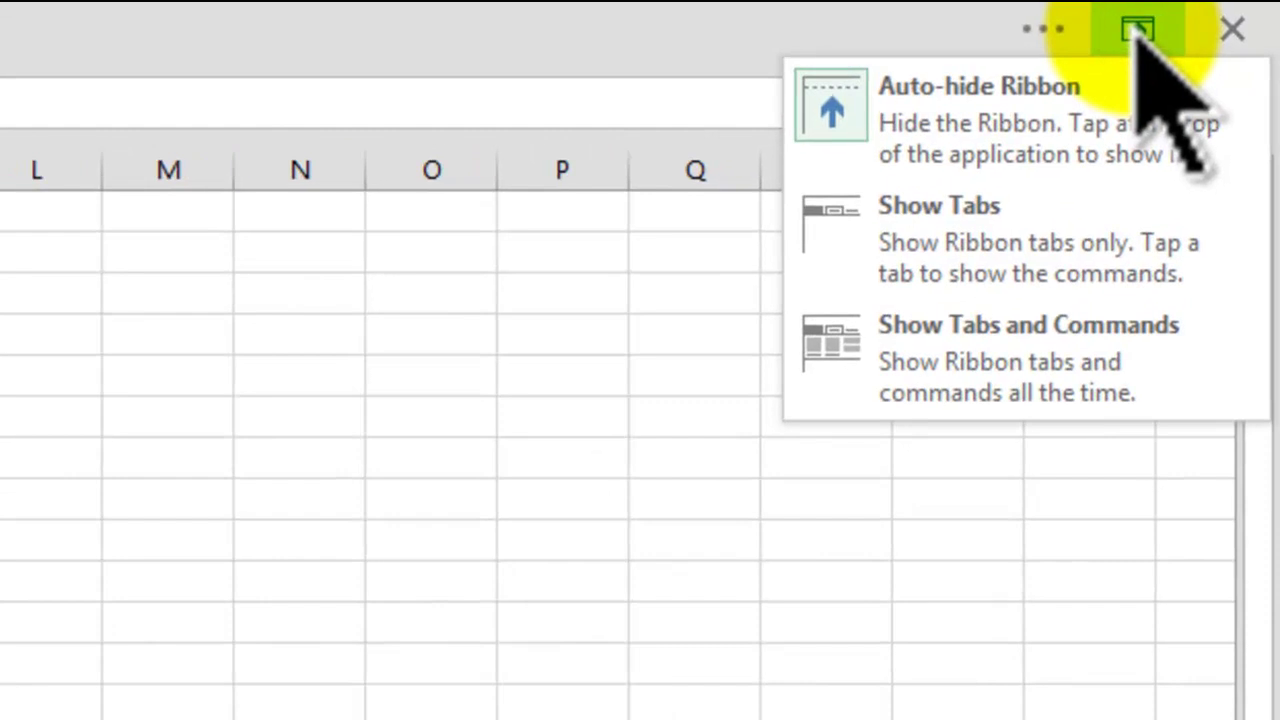
click(968, 250)
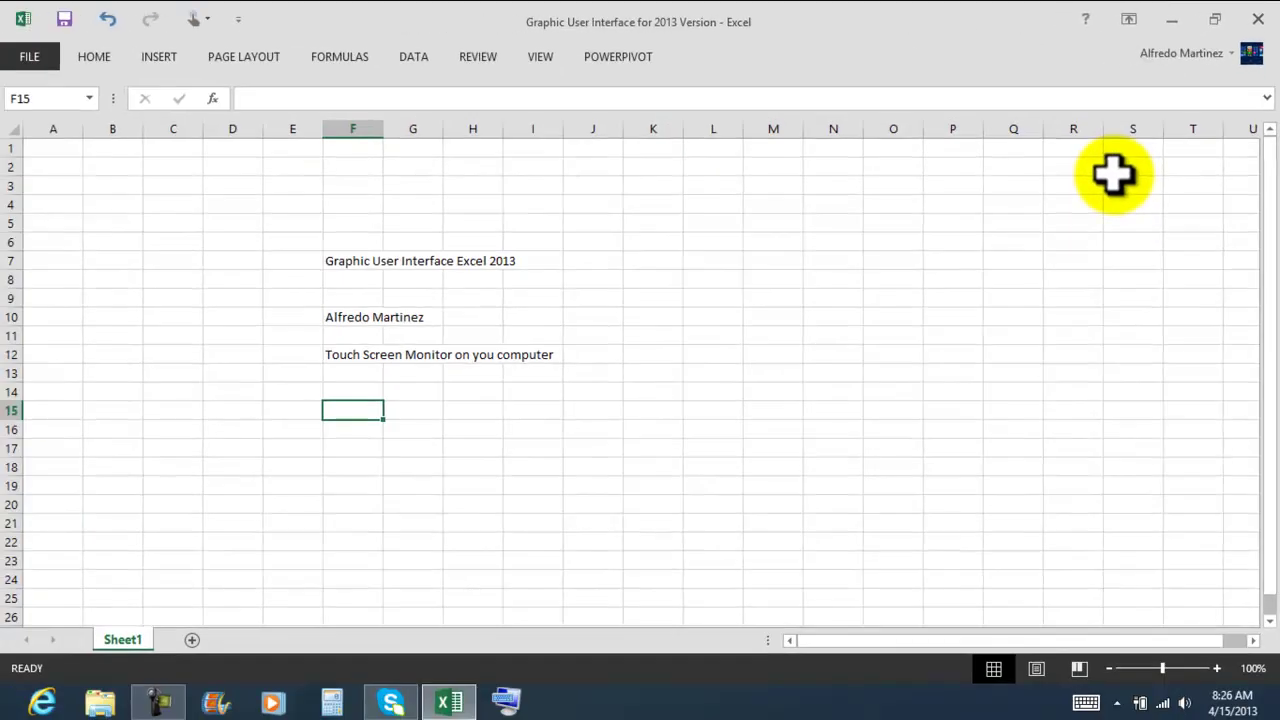
click(182, 285)
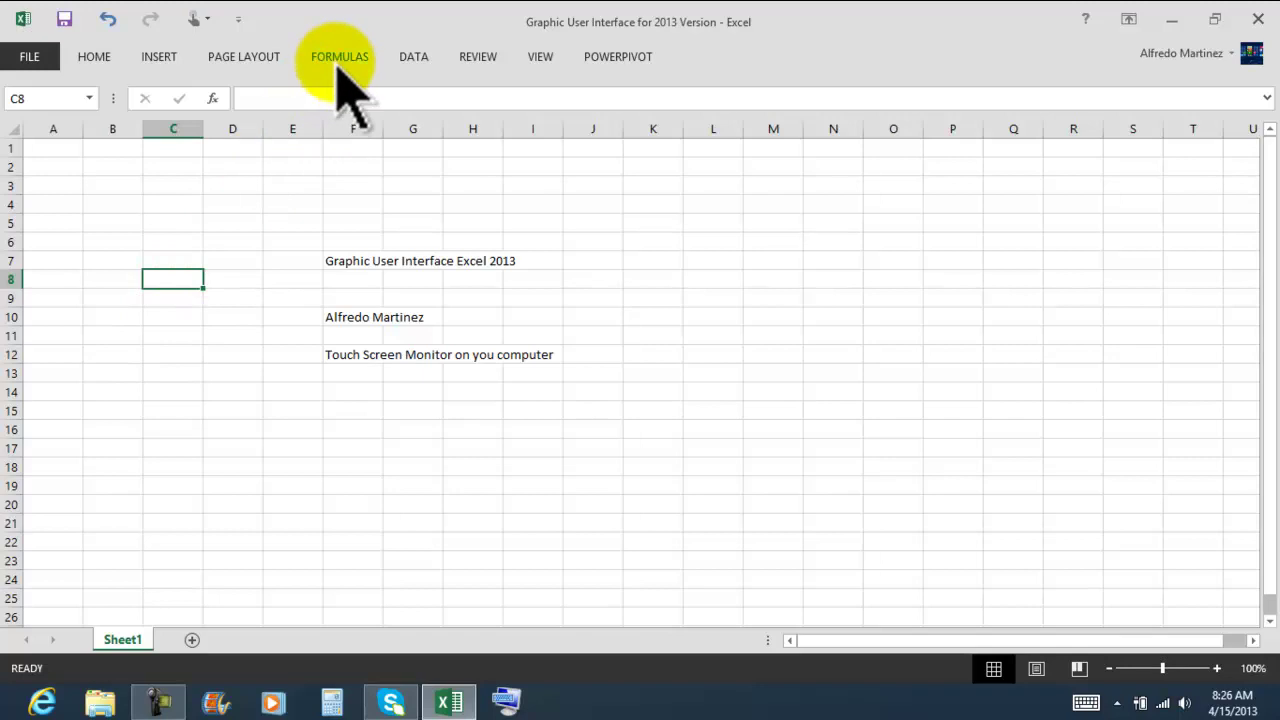
click(340, 57)
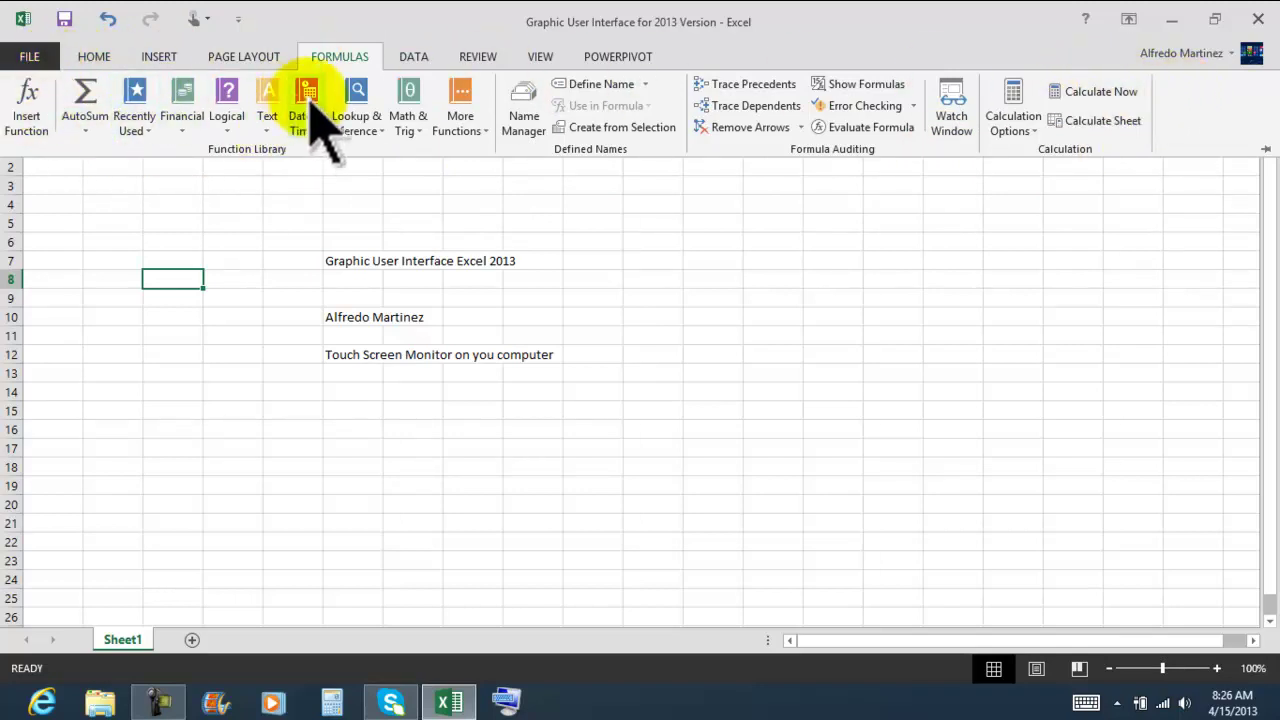
View the Home commands, collapse the ribbon again, and set the ribbon display to Show Tabs and Commands
click(94, 57)
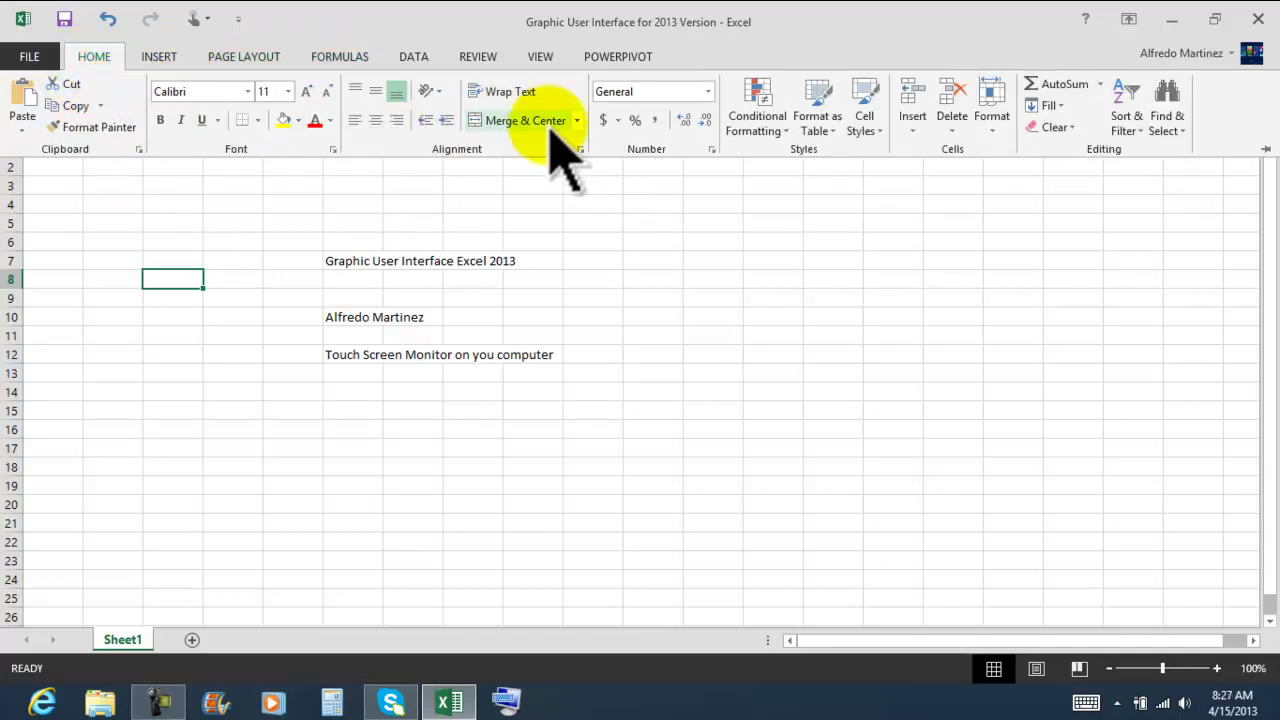
click(762, 352)
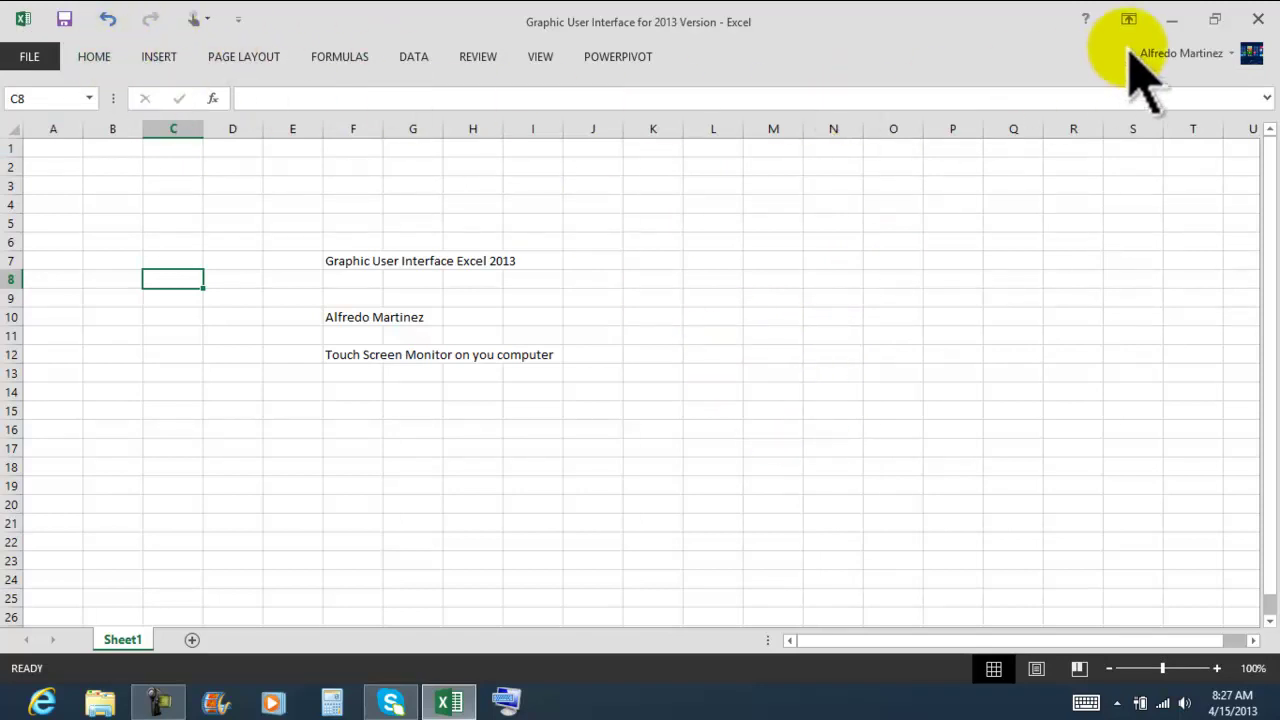
click(1127, 19)
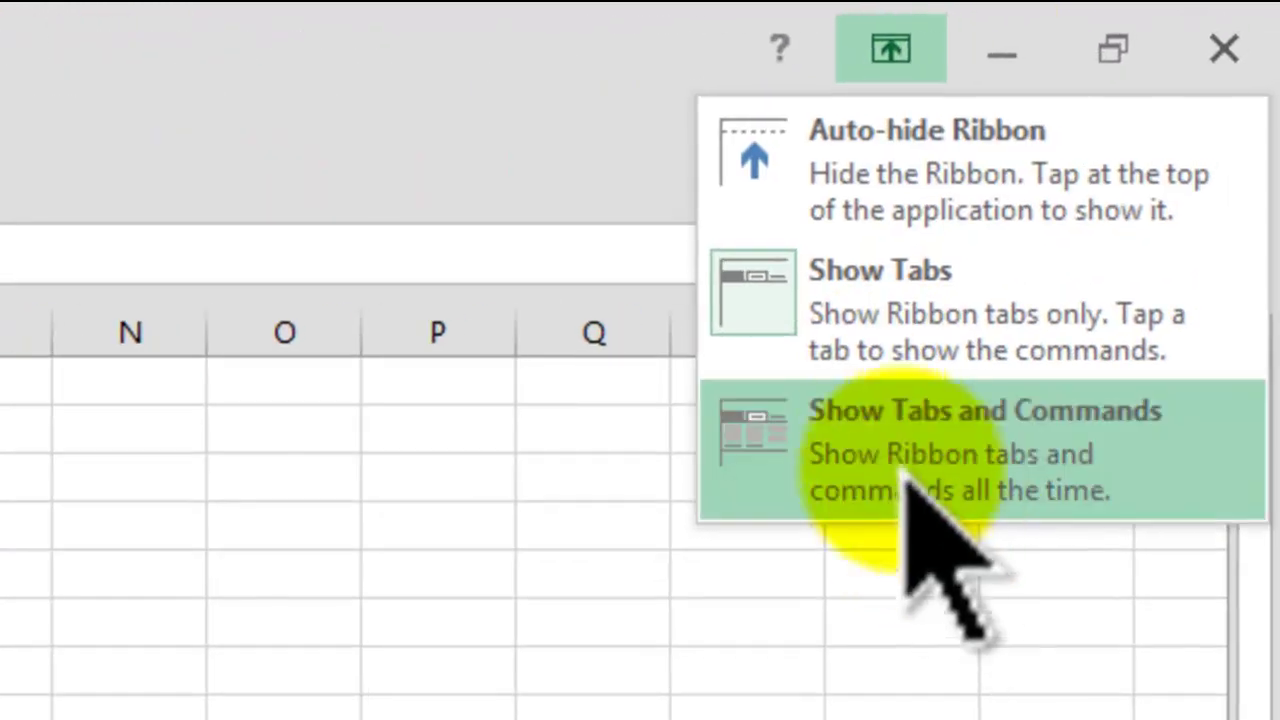
click(904, 450)
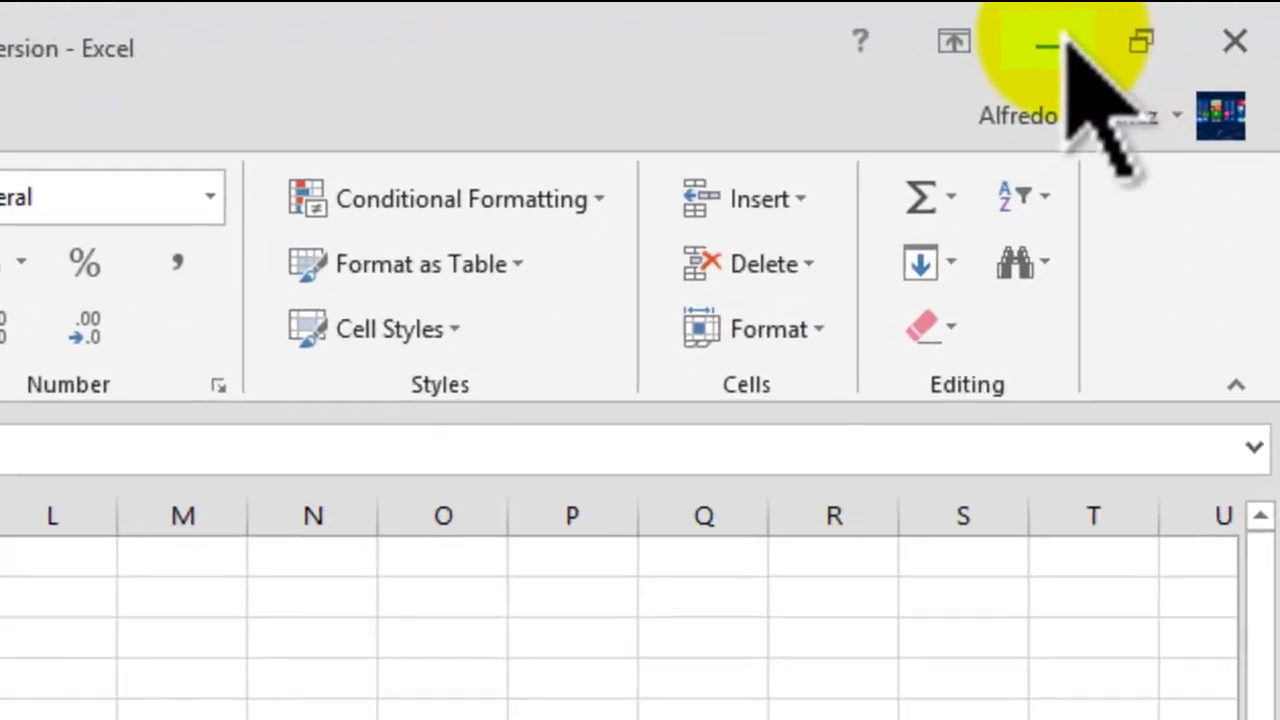
Minimize the workbook window to the desktop, preview its thumbnail, and bring the window back
click(1050, 42)
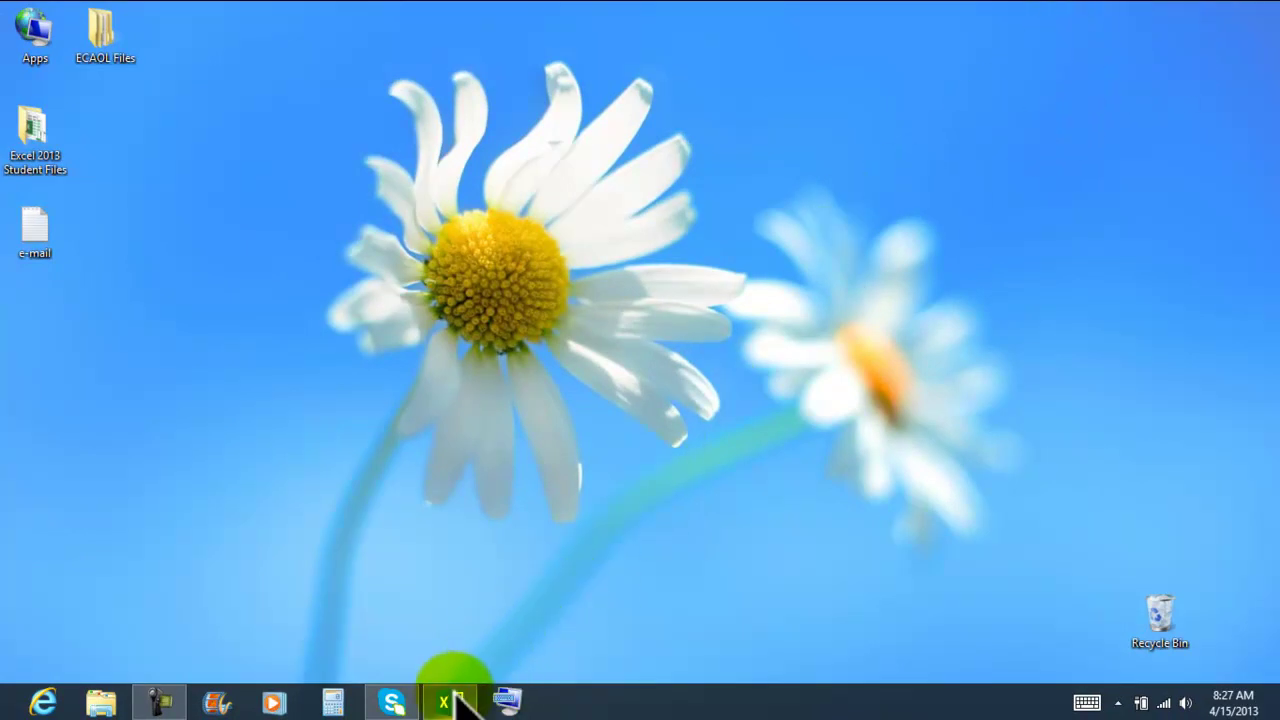
mouse_move(455, 700)
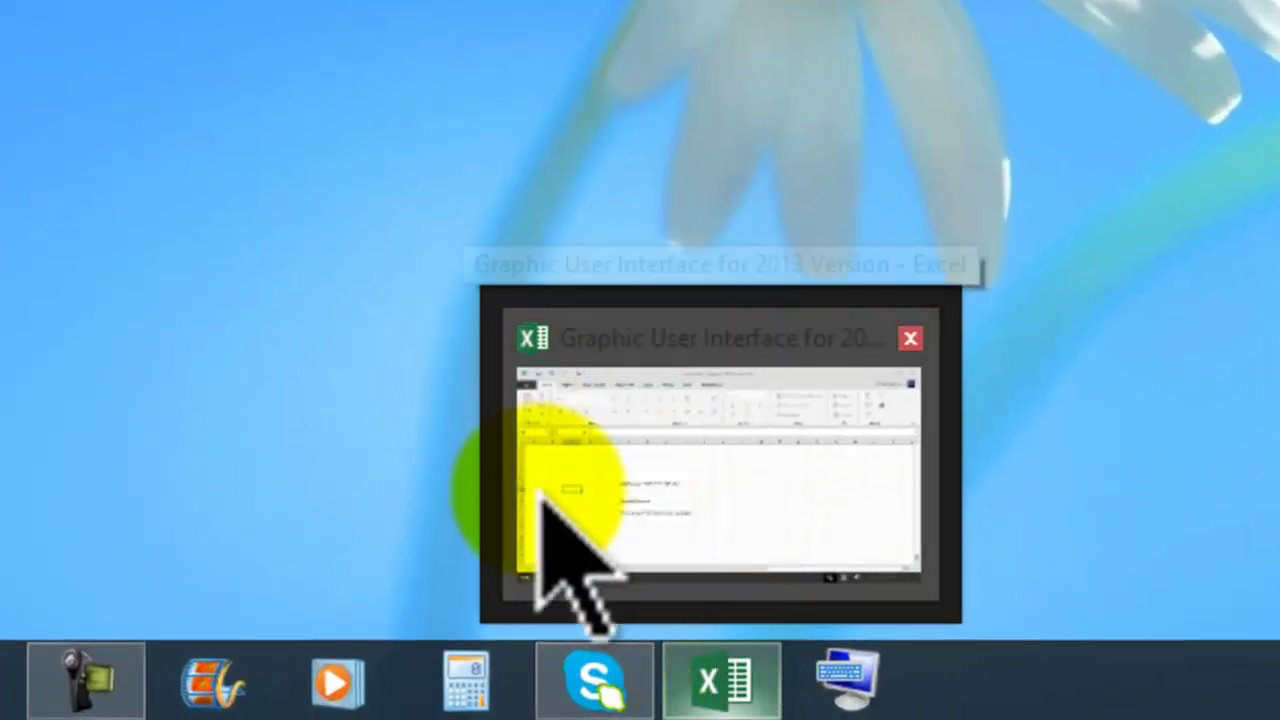
mouse_move(727, 432)
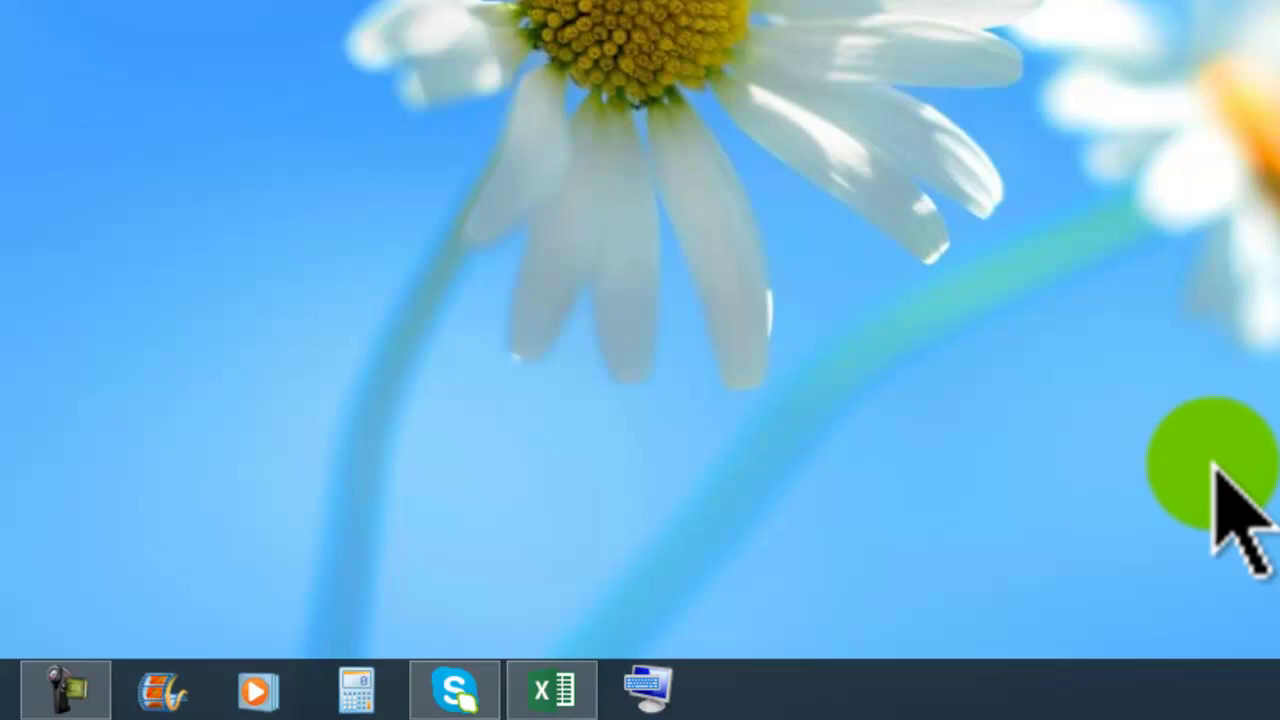
click(552, 693)
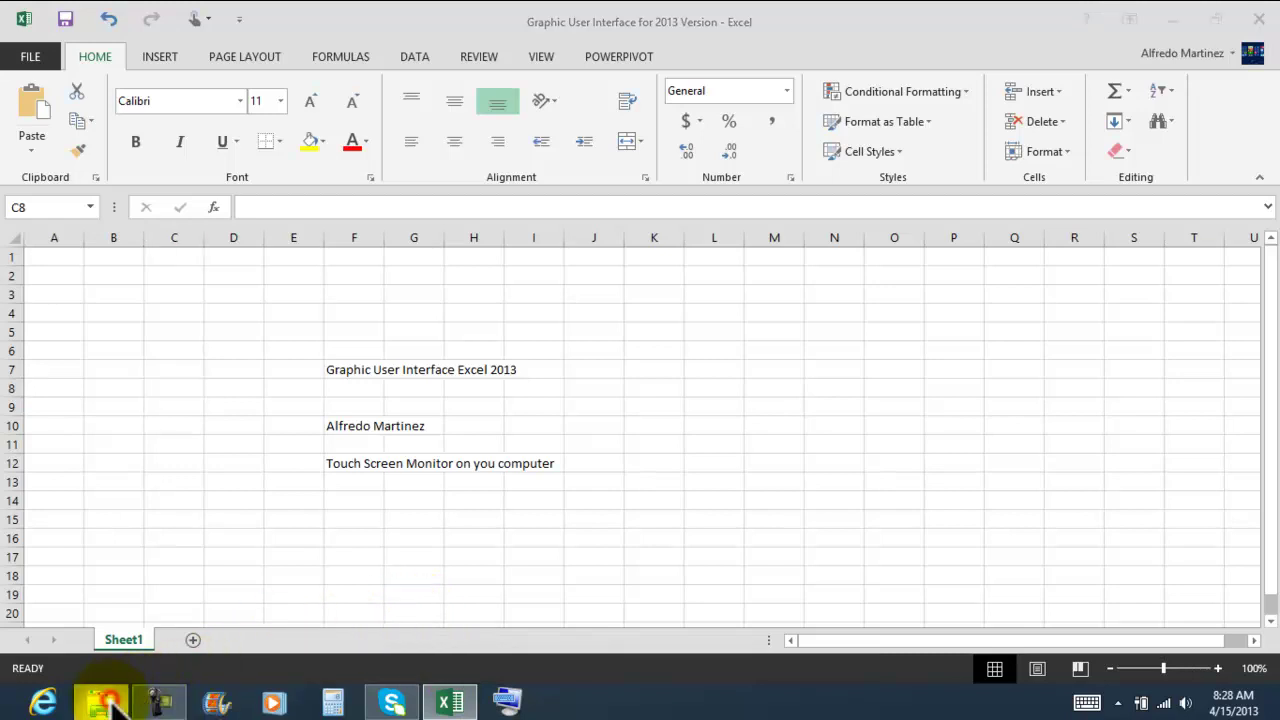
Open File Explorer over the workbook, switch between it and Excel, and close File Explorer
click(104, 702)
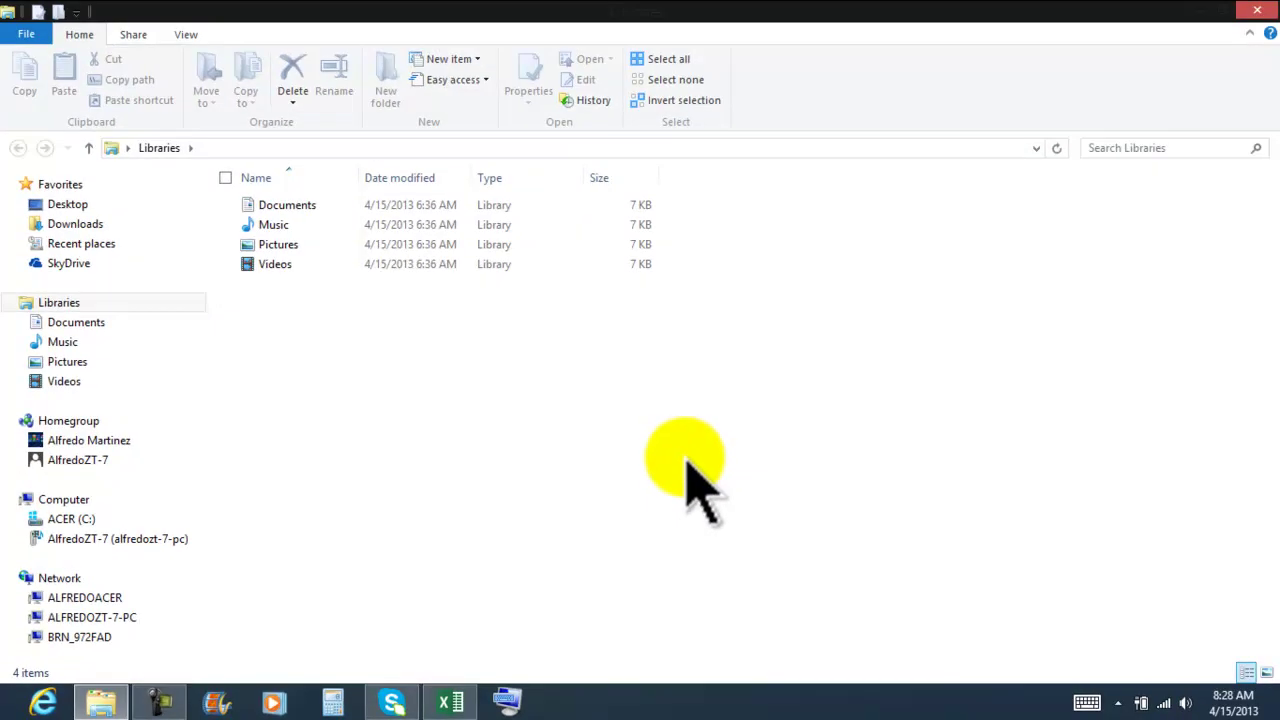
mouse_move(442, 705)
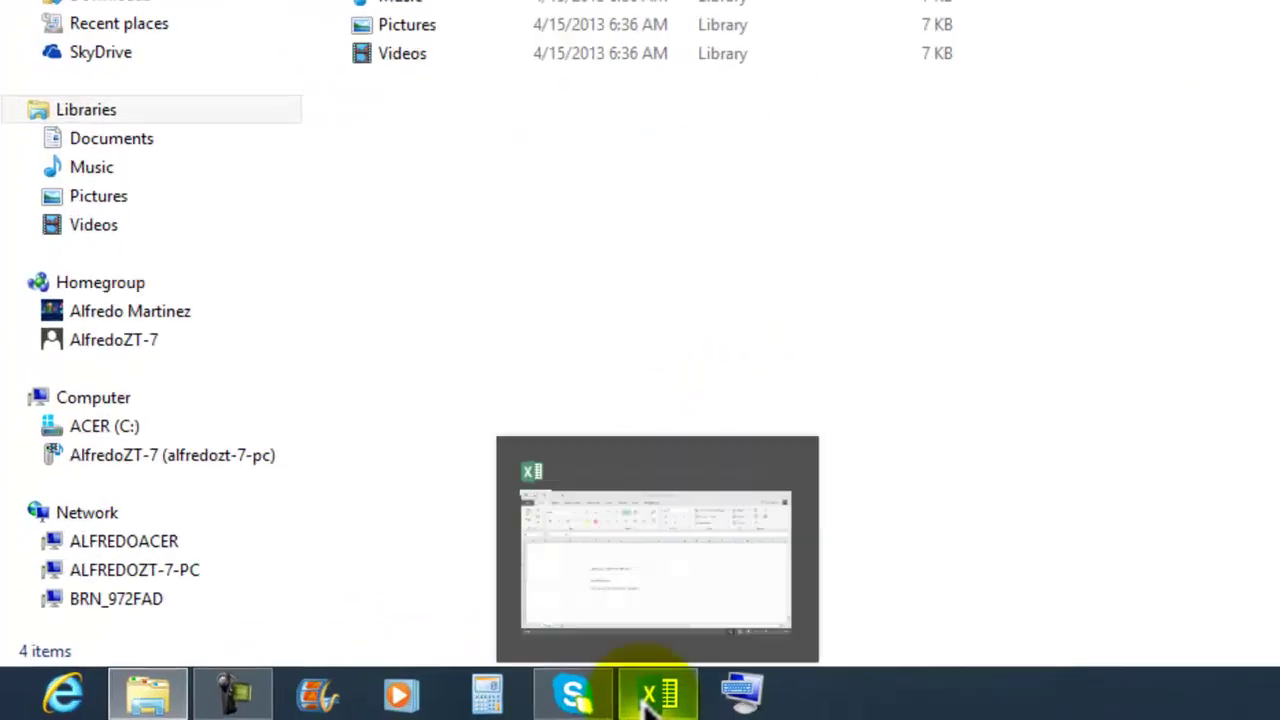
click(645, 700)
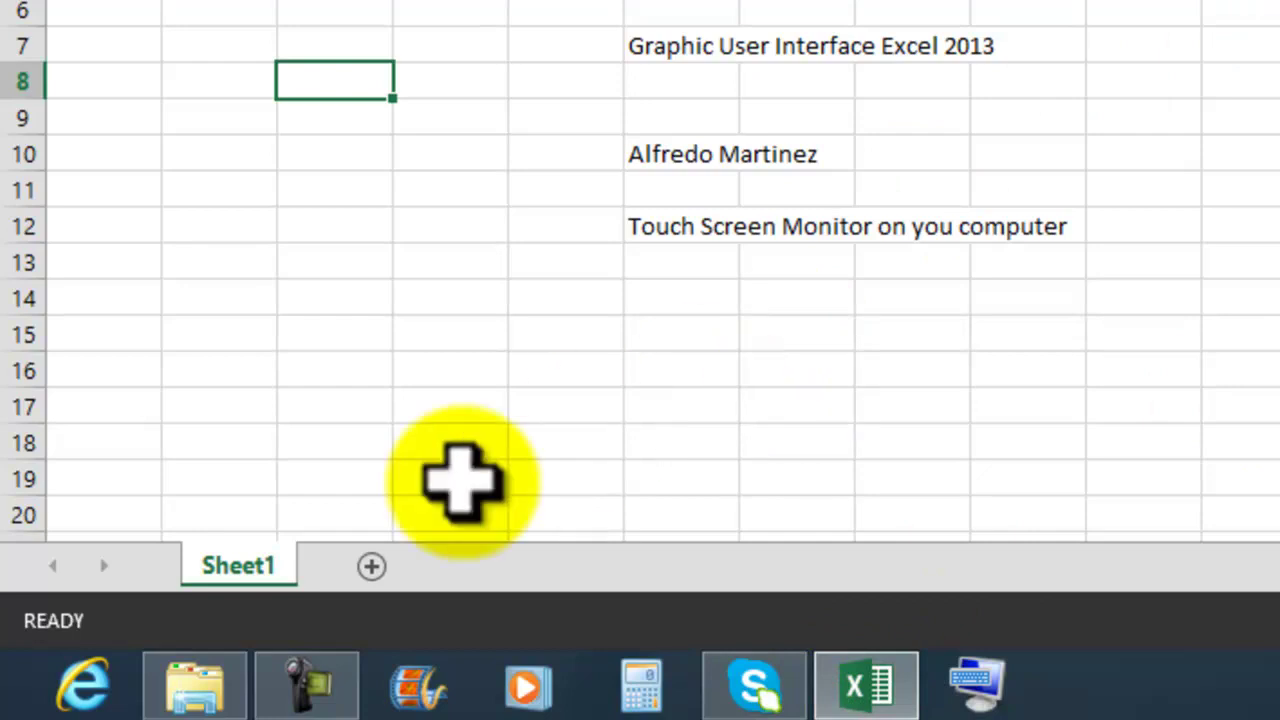
click(215, 700)
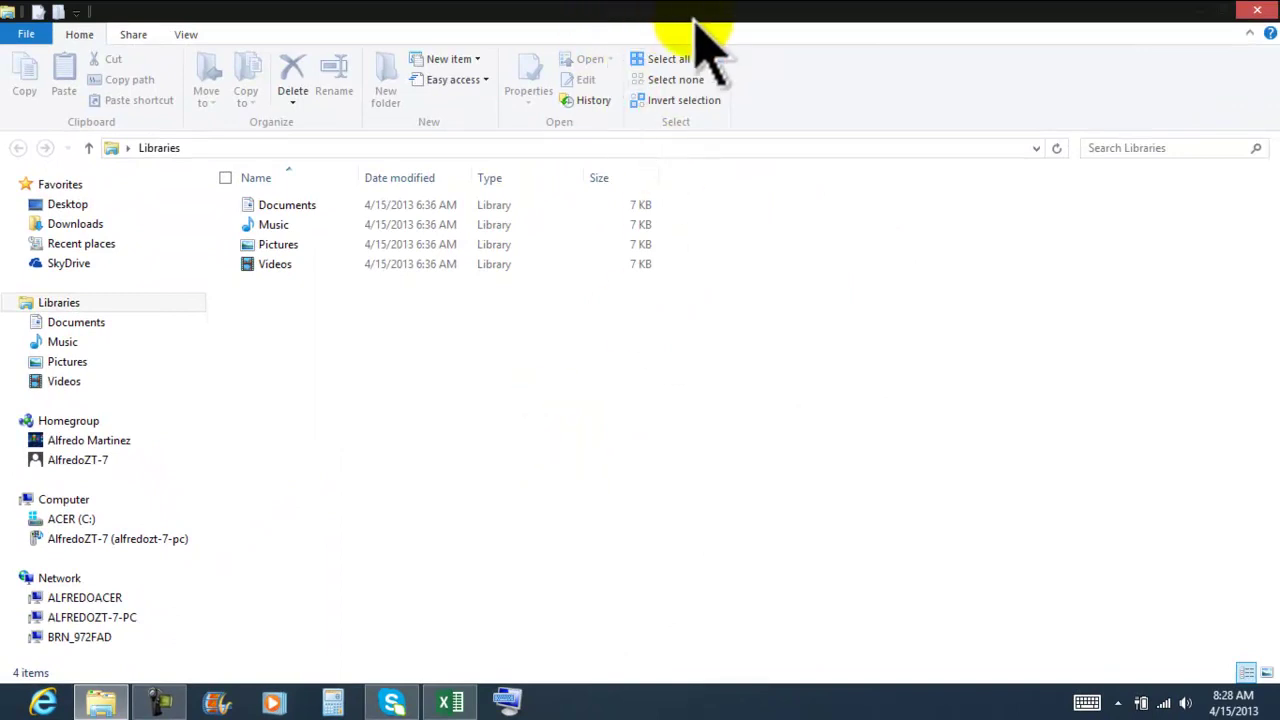
click(1258, 10)
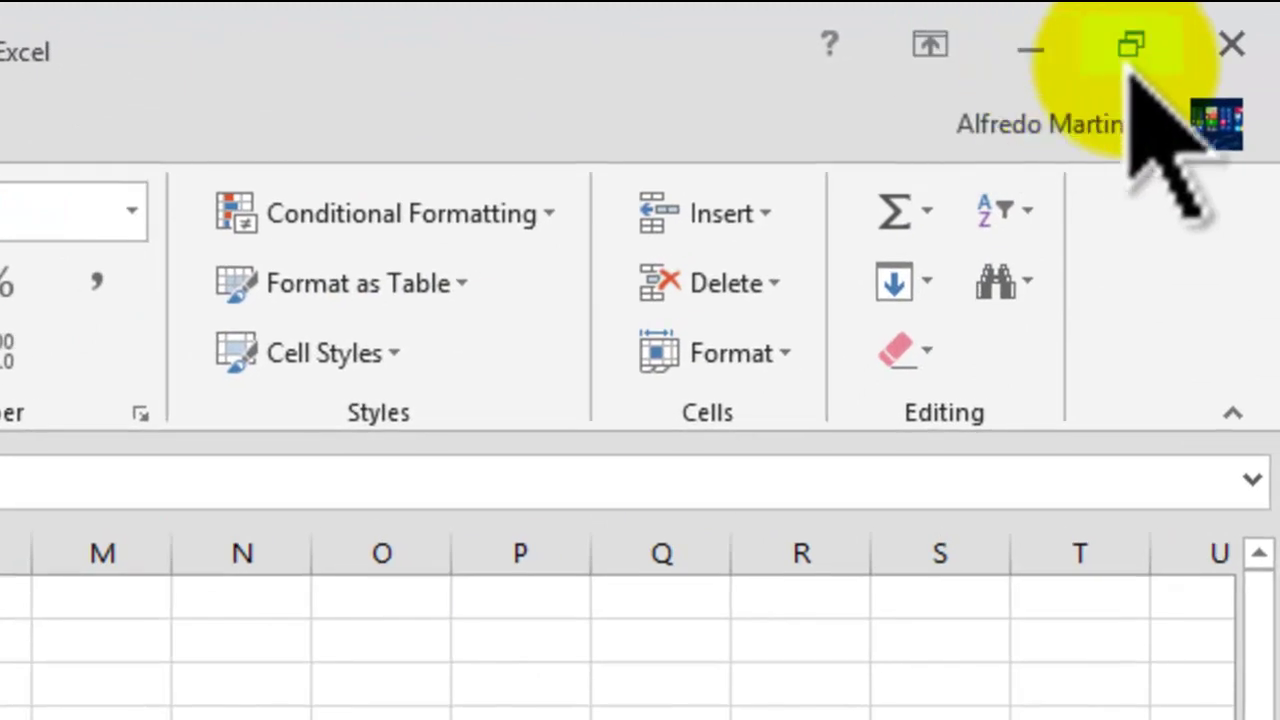
Restore the maximized Excel window down to a floating window and reposition it on the desktop
click(1132, 45)
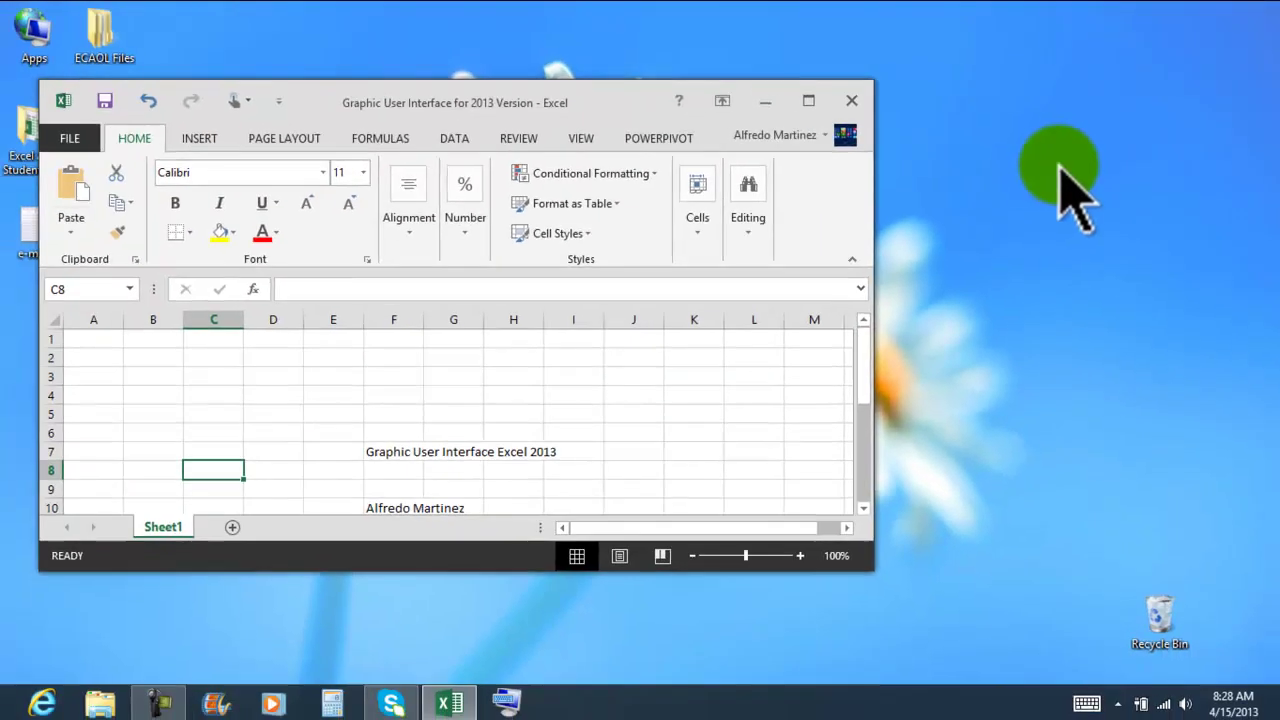
click(157, 700)
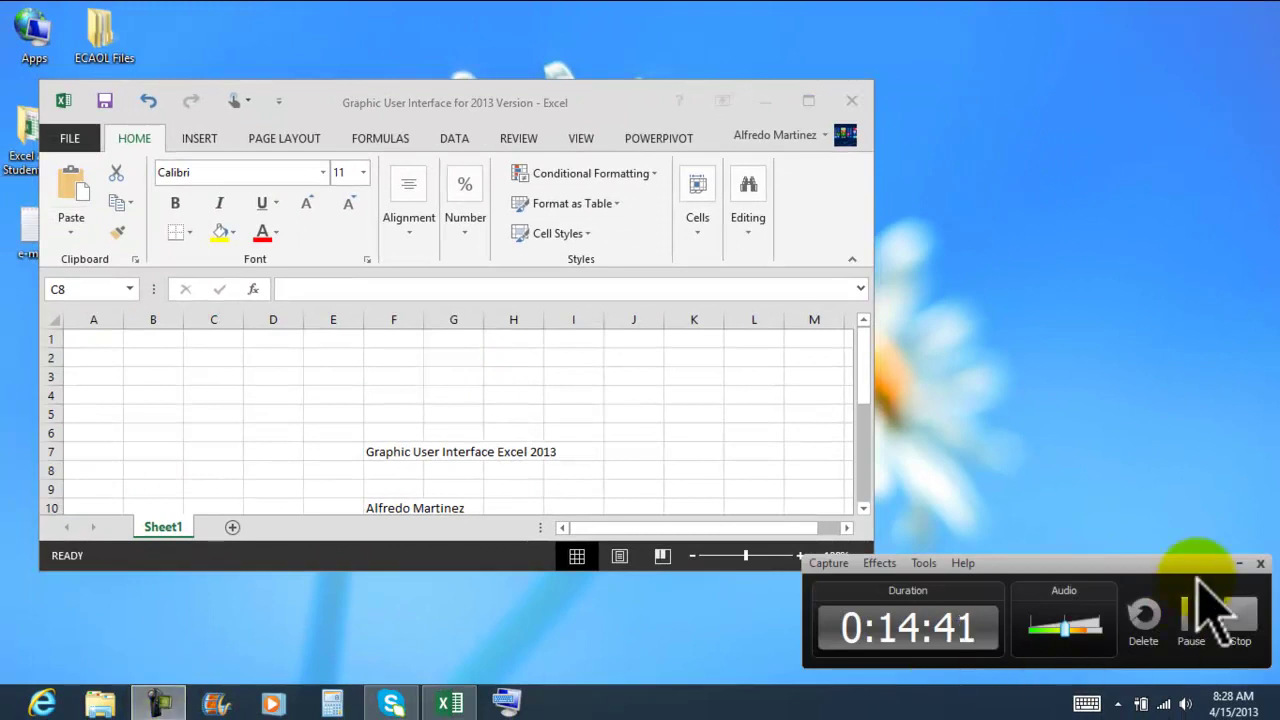
click(1239, 563)
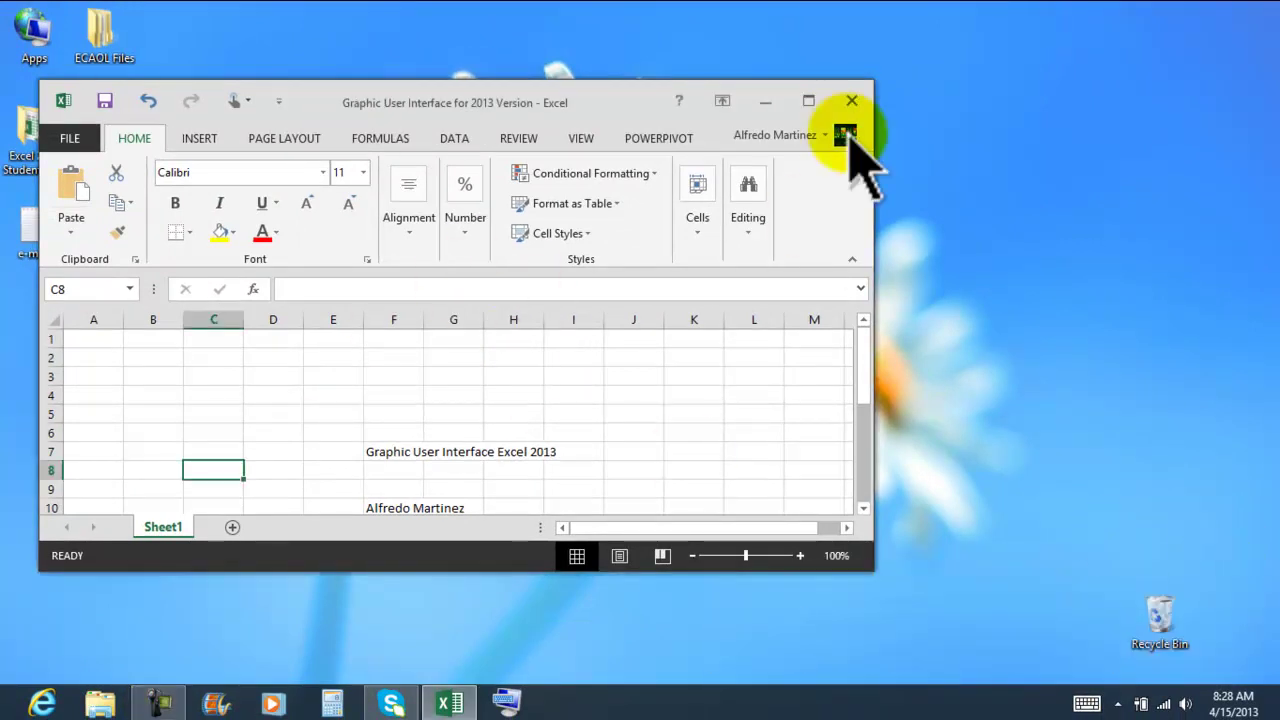
drag(523, 104, 548, 70)
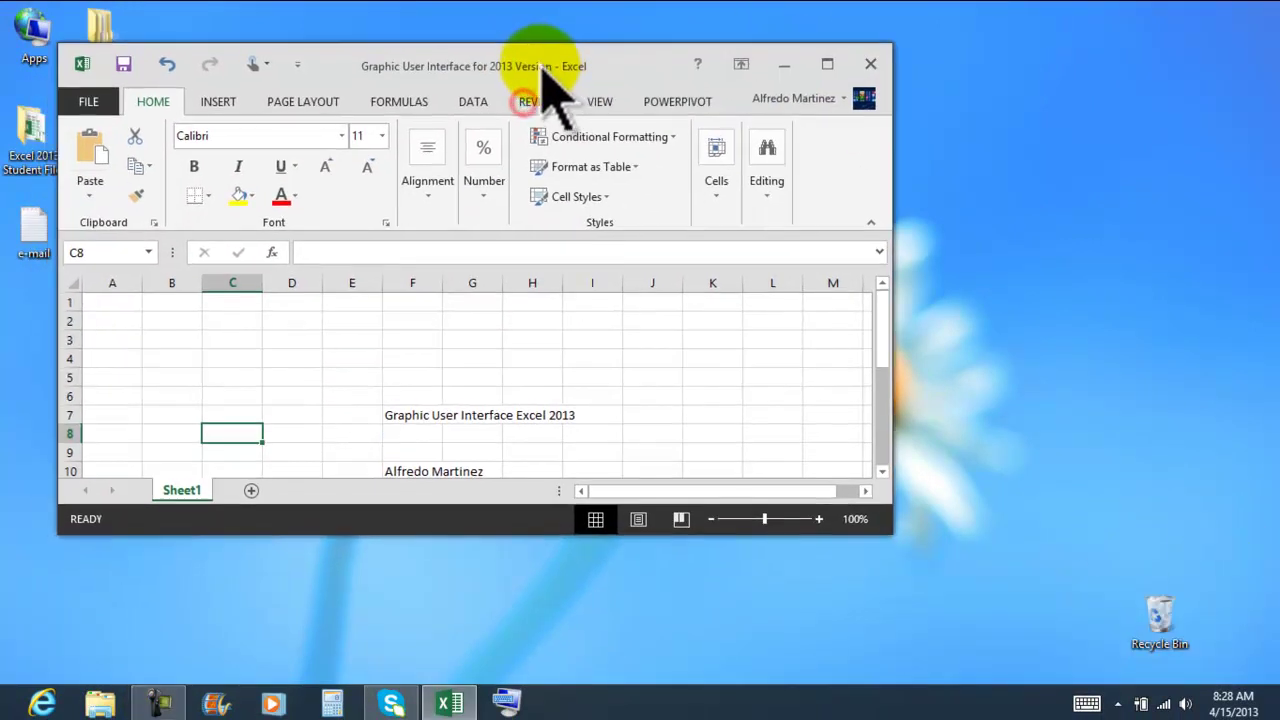
drag(423, 63, 455, 69)
Resize the floating Excel window by its edge and corner, and maximize it again
drag(937, 171, 814, 194)
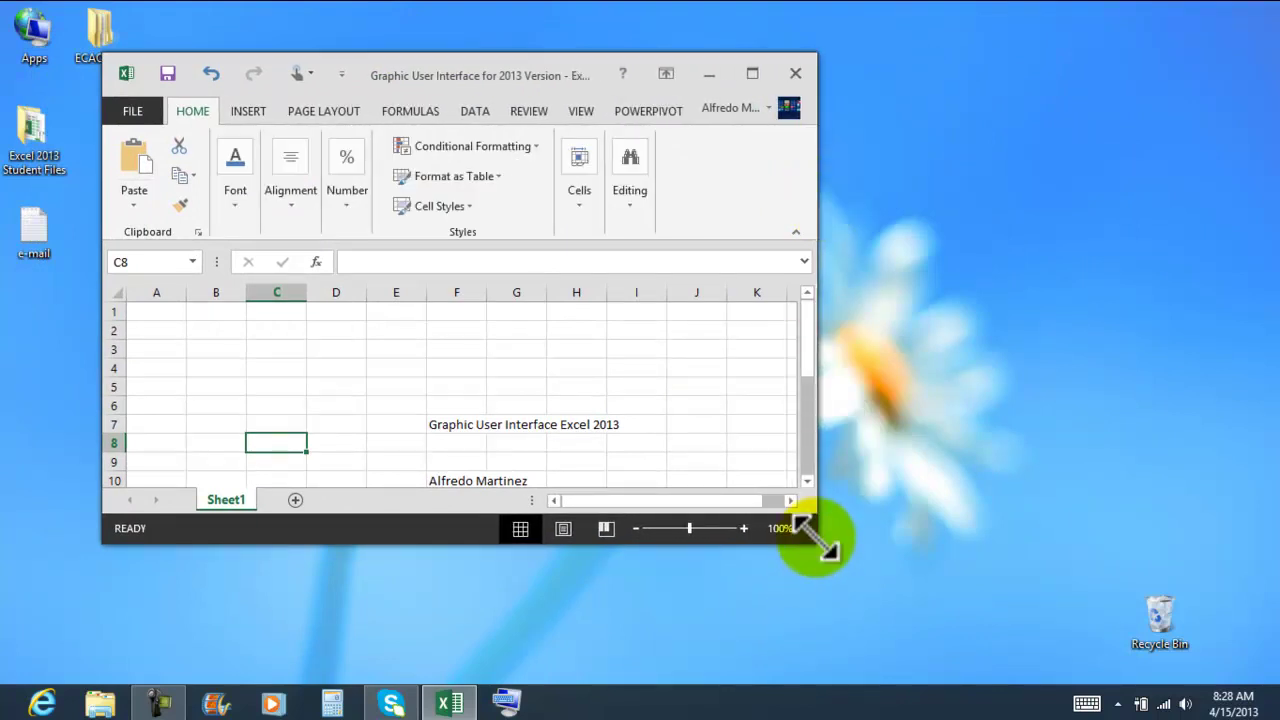
drag(815, 530, 834, 546)
drag(702, 560, 451, 566)
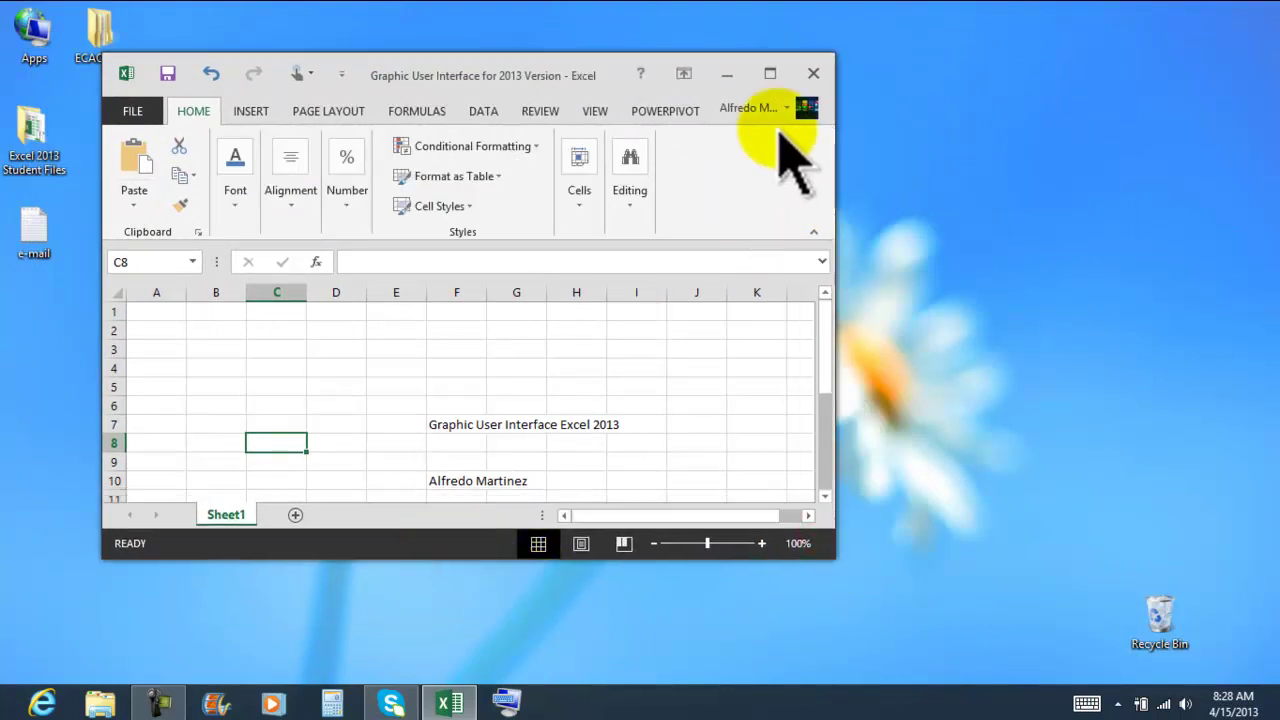
click(770, 75)
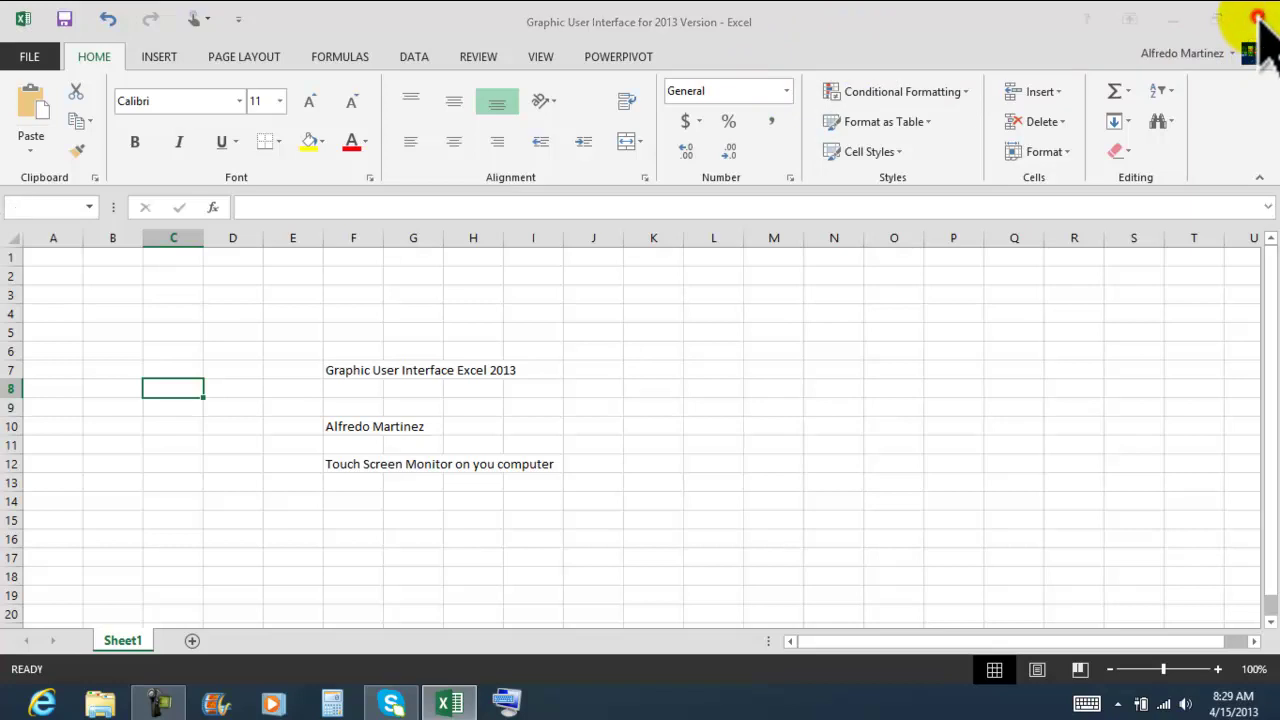
Close the workbook saving its changes, and reopen "Graphic User Interface for 2013 Version" from Excel's recent files
click(1257, 18)
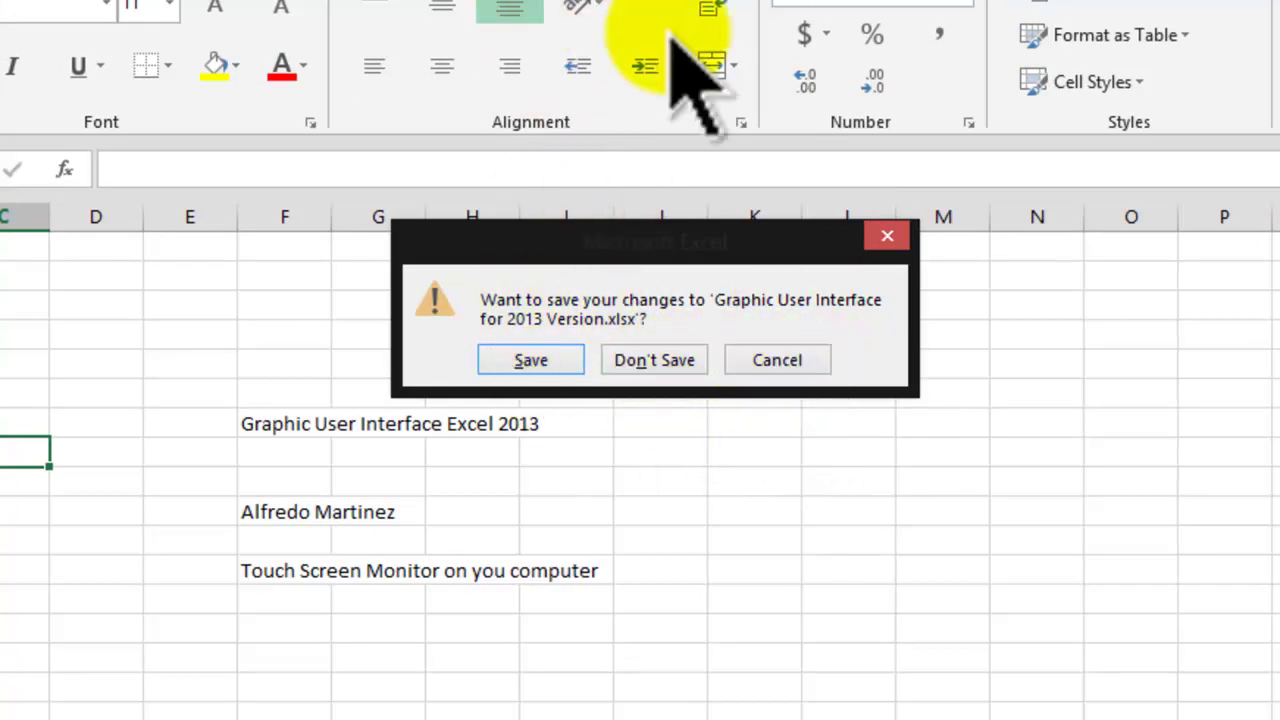
click(531, 360)
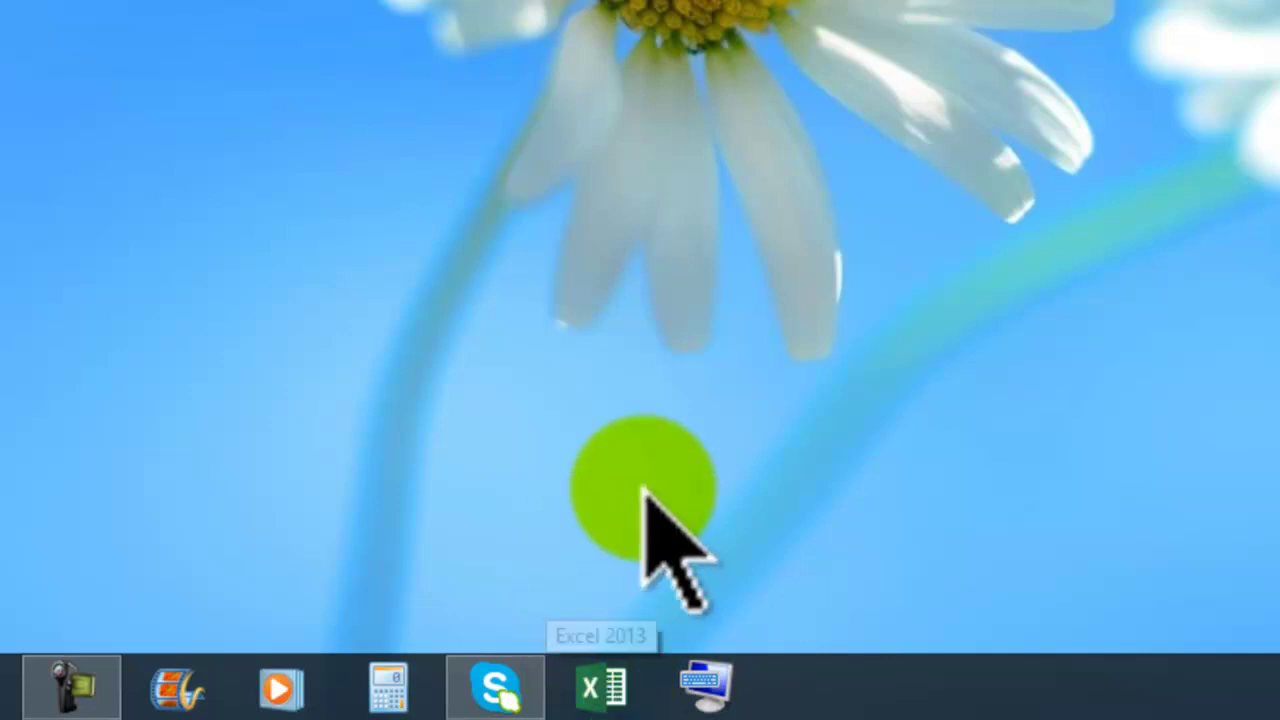
right_click(604, 688)
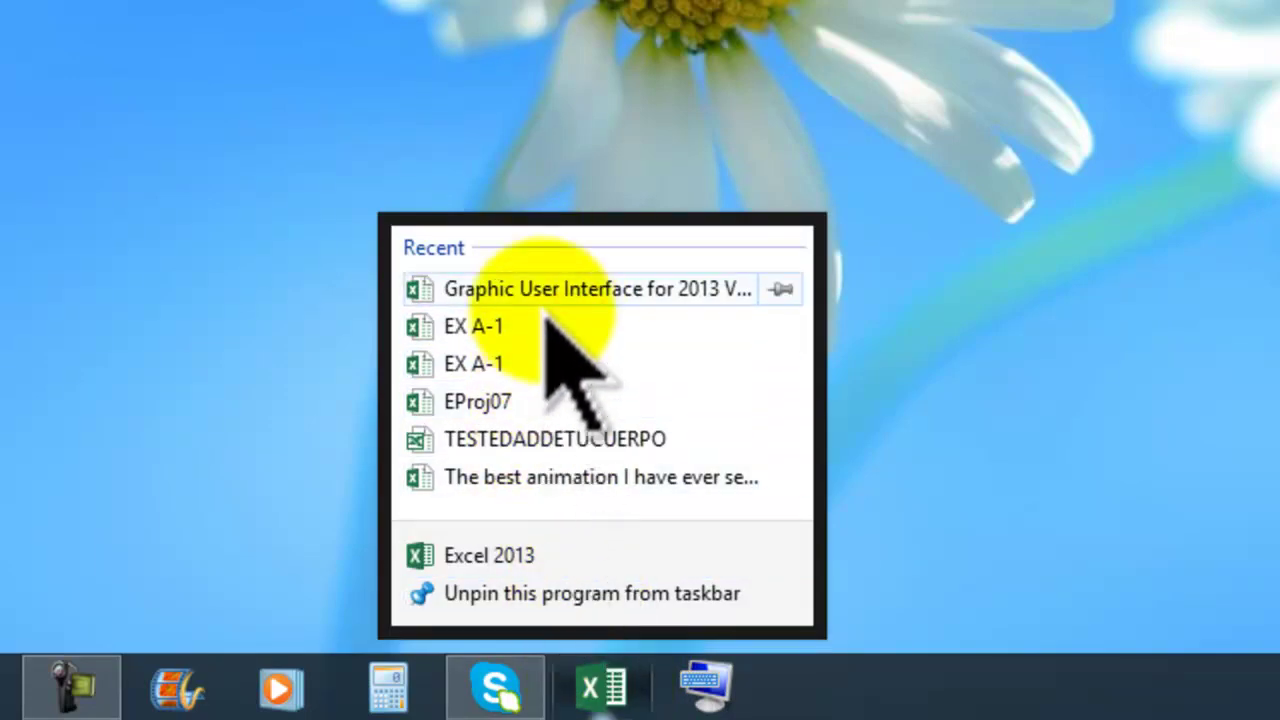
click(507, 289)
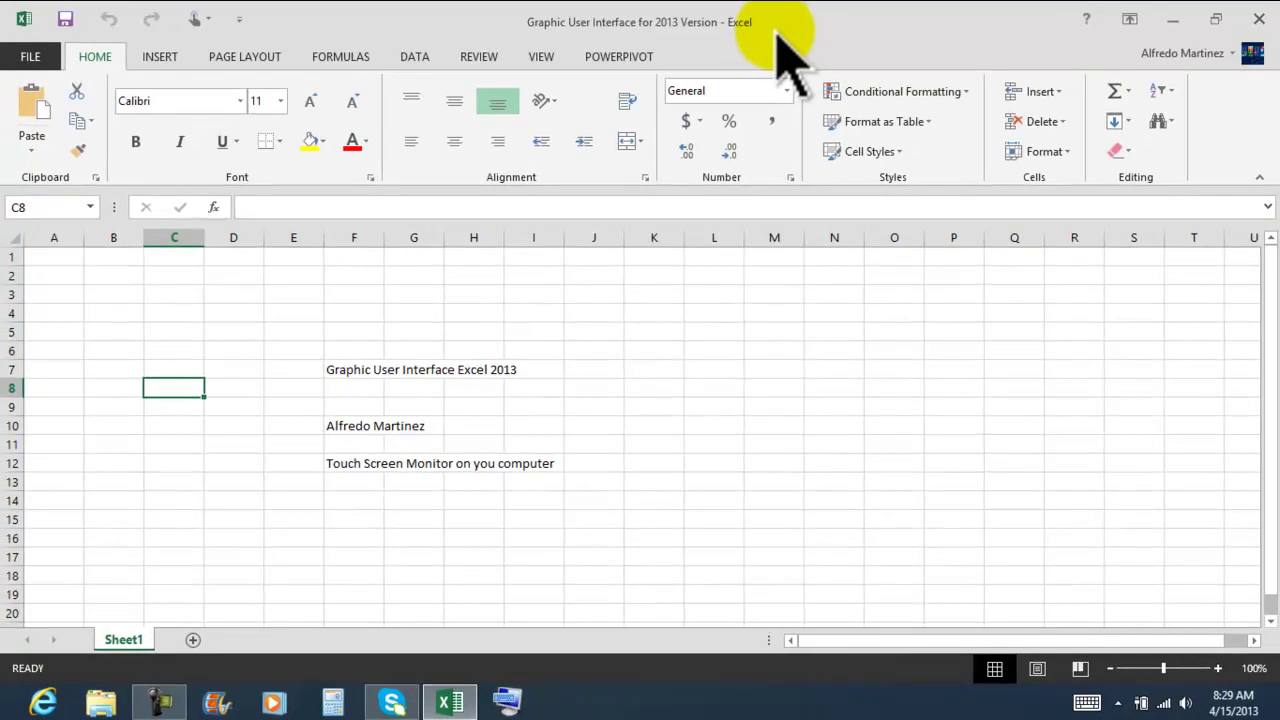
Create a new blank workbook alongside the open one
click(32, 57)
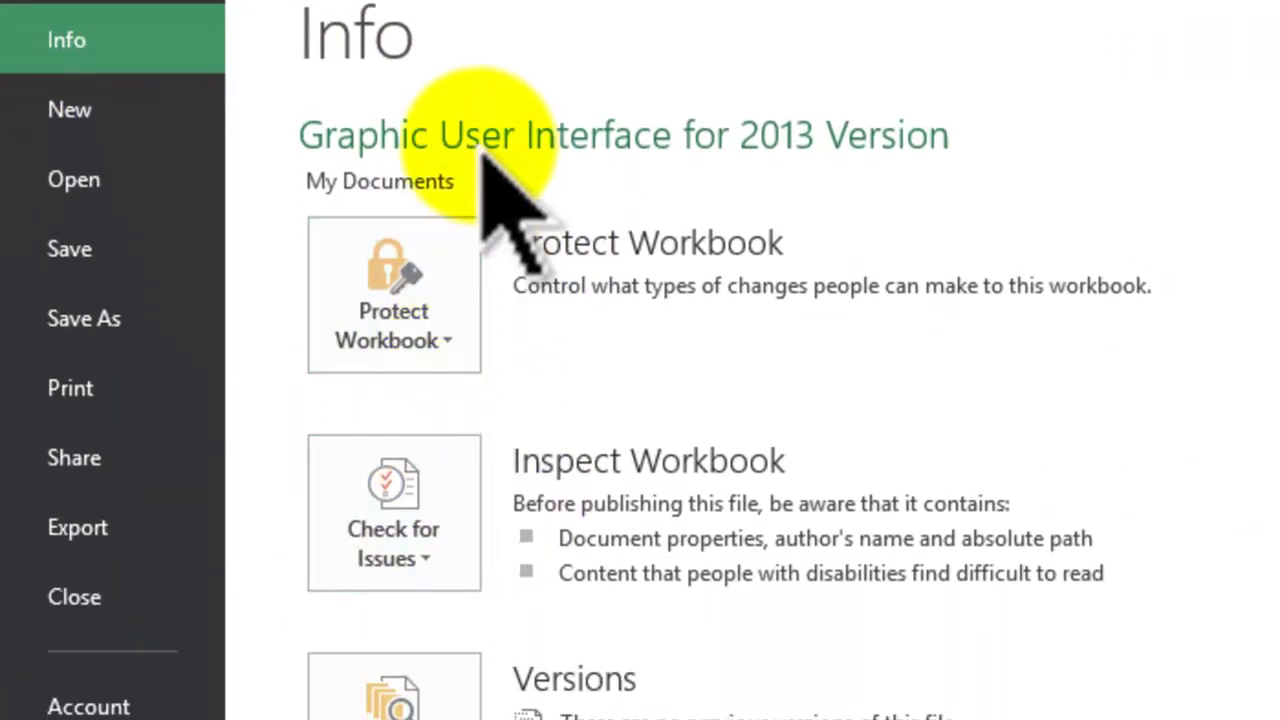
click(72, 116)
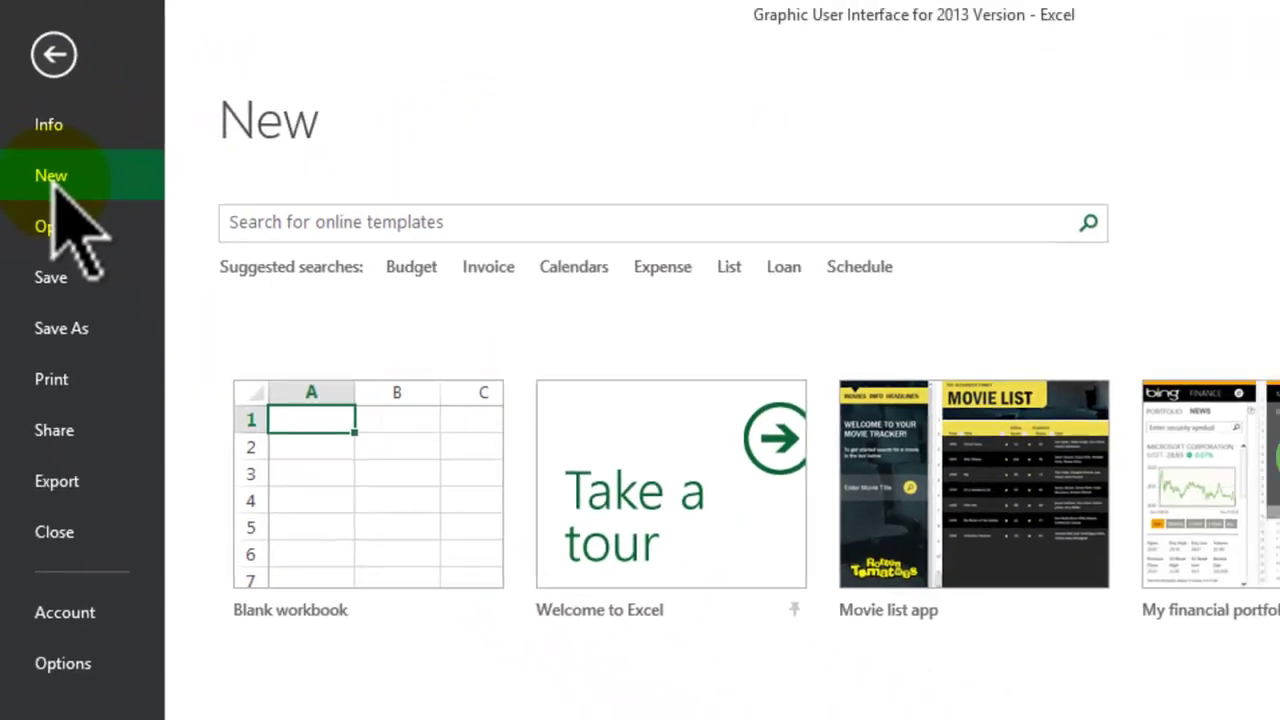
click(352, 510)
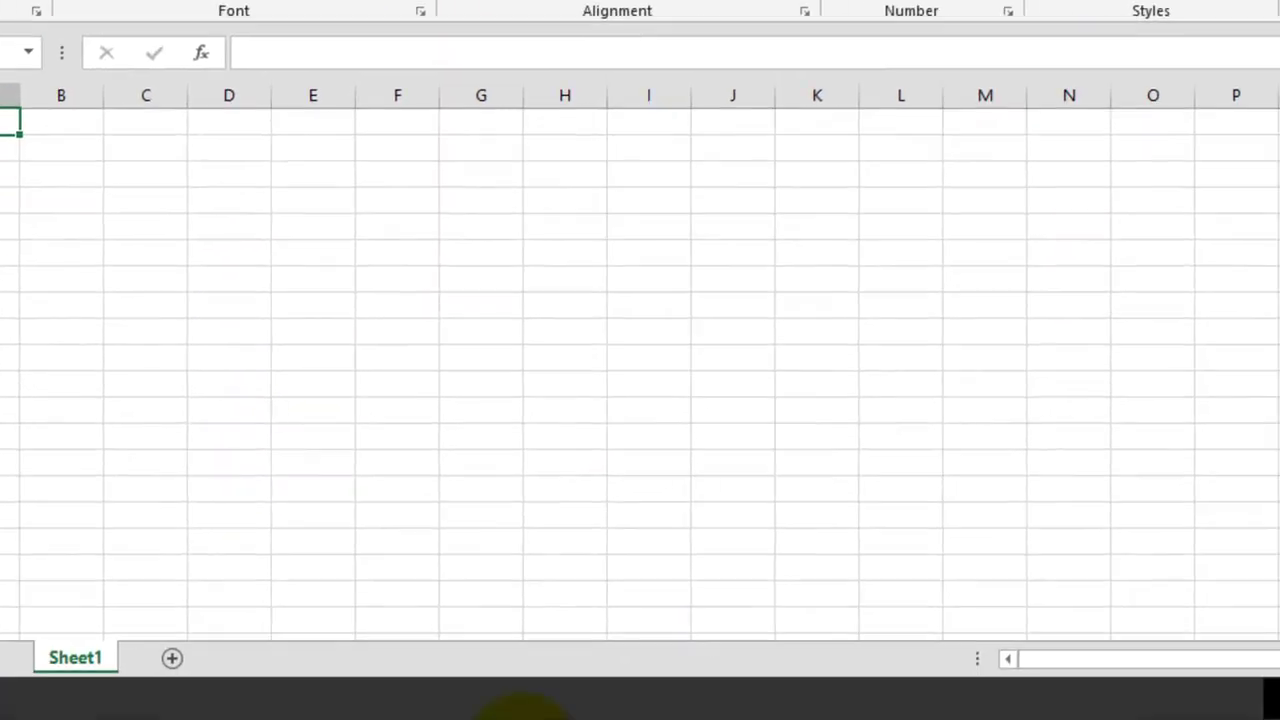
Preview the two open workbook windows and close the blank Book1 workbook
mouse_move(629, 719)
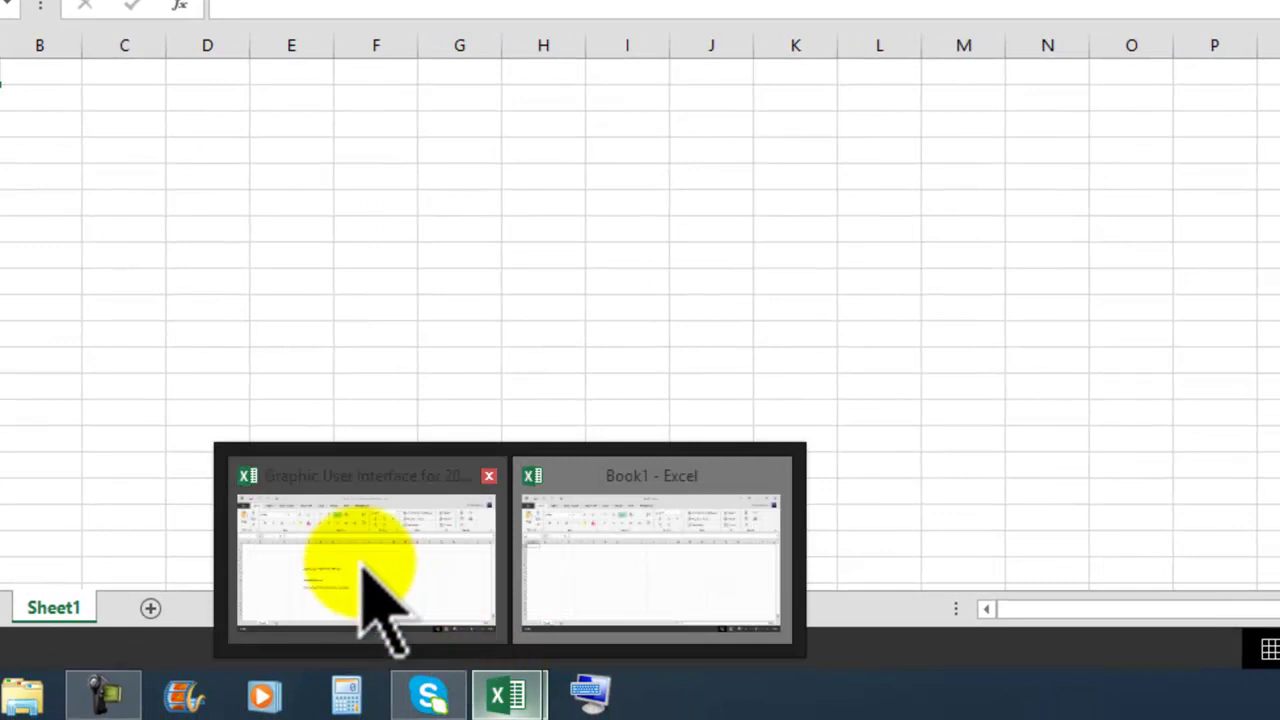
mouse_move(362, 565)
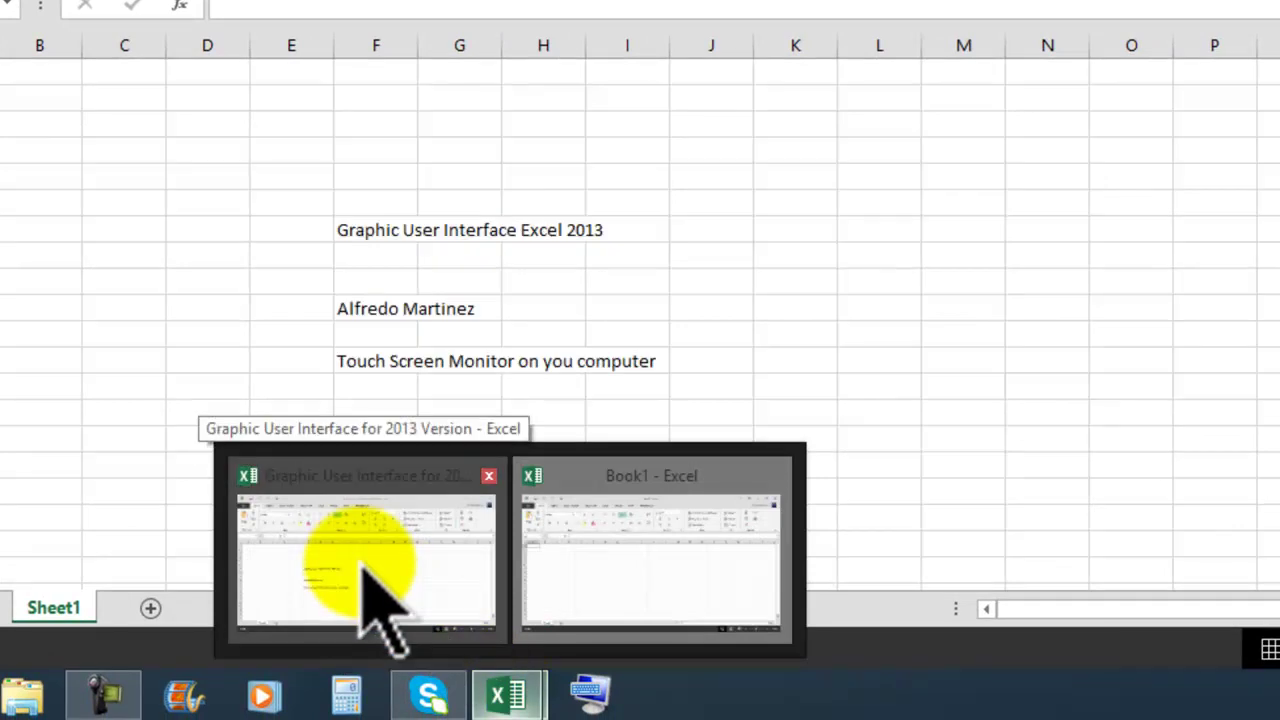
mouse_move(608, 560)
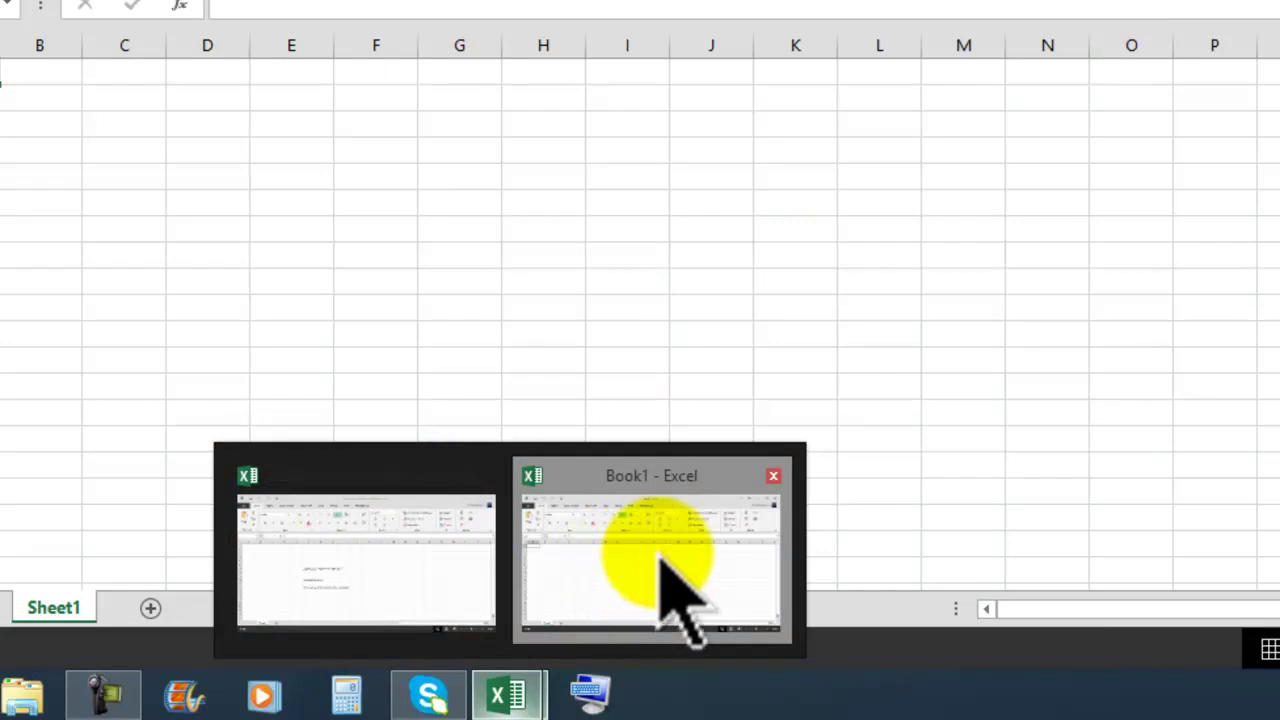
click(776, 476)
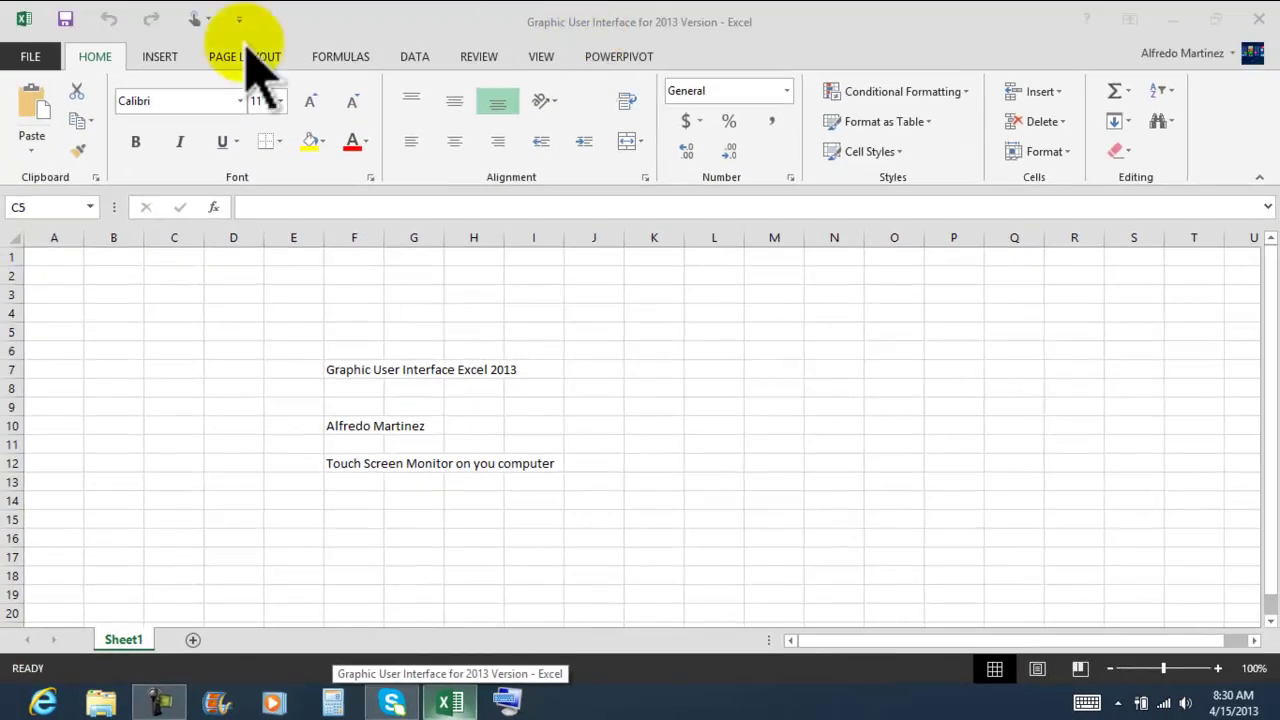
Save the open workbook using the File commands
click(24, 56)
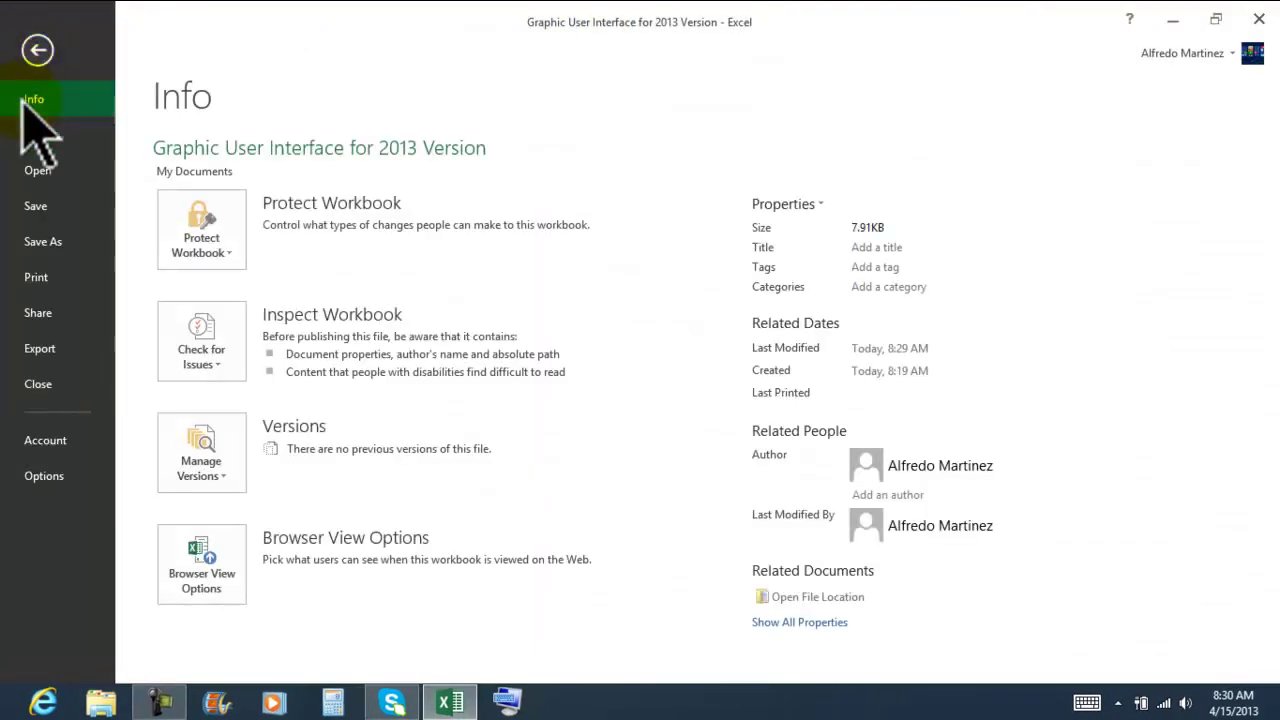
click(40, 205)
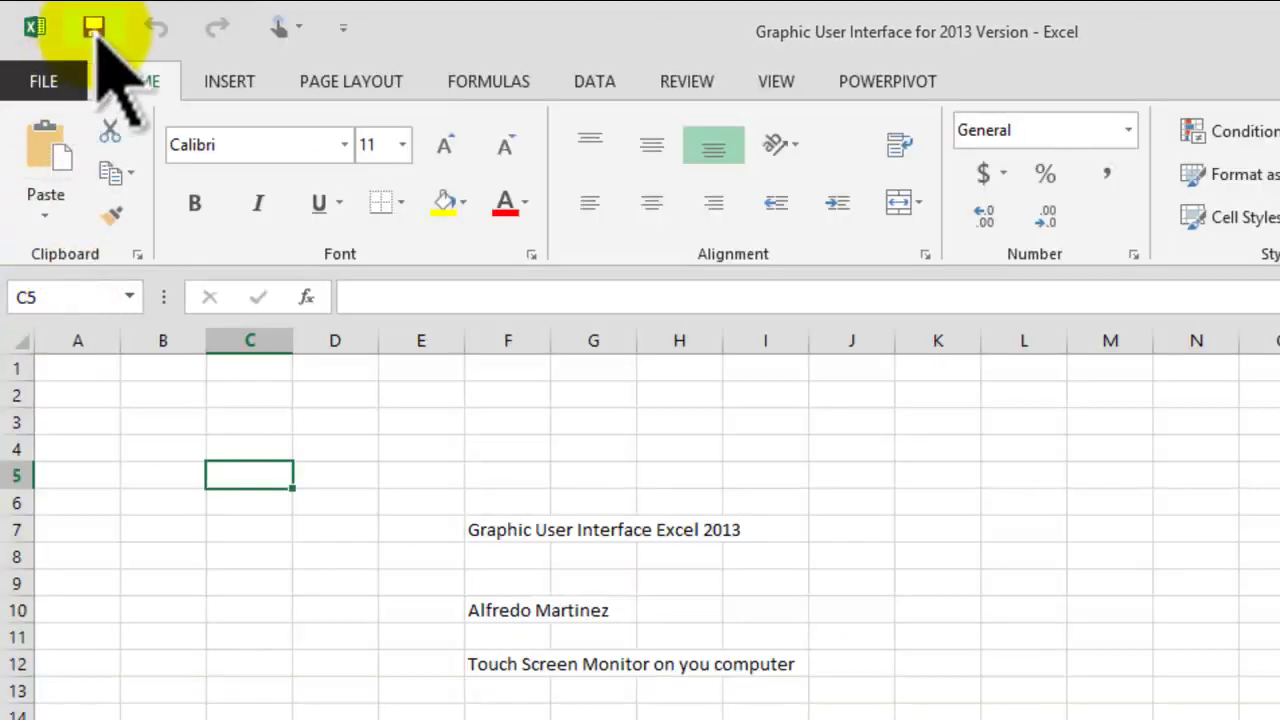
View the Save As locations and the workbook's print settings and preview
click(43, 81)
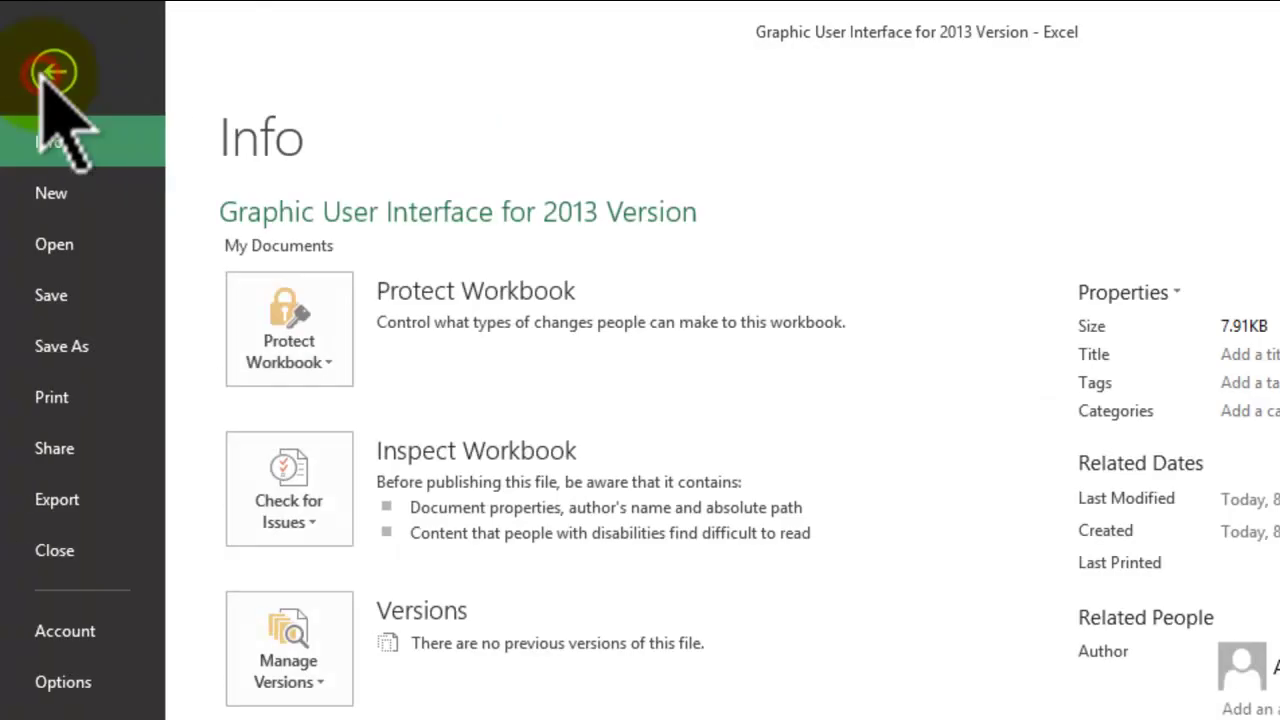
click(45, 346)
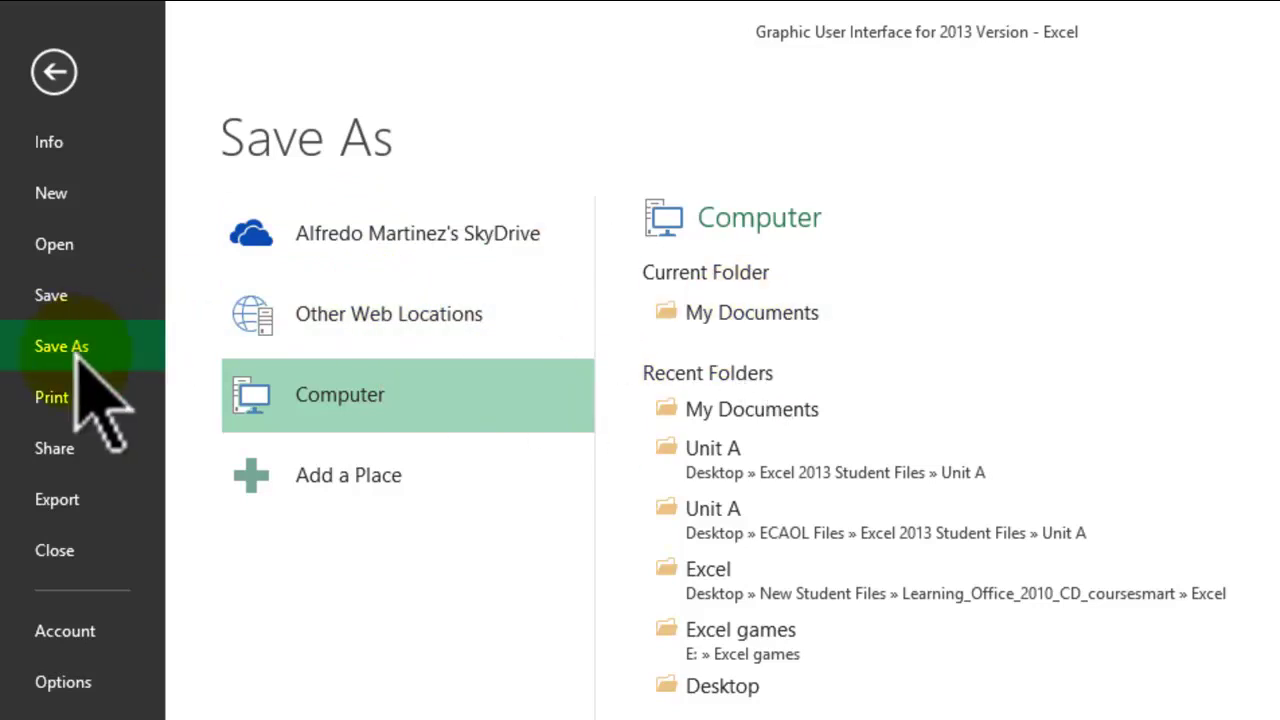
click(62, 397)
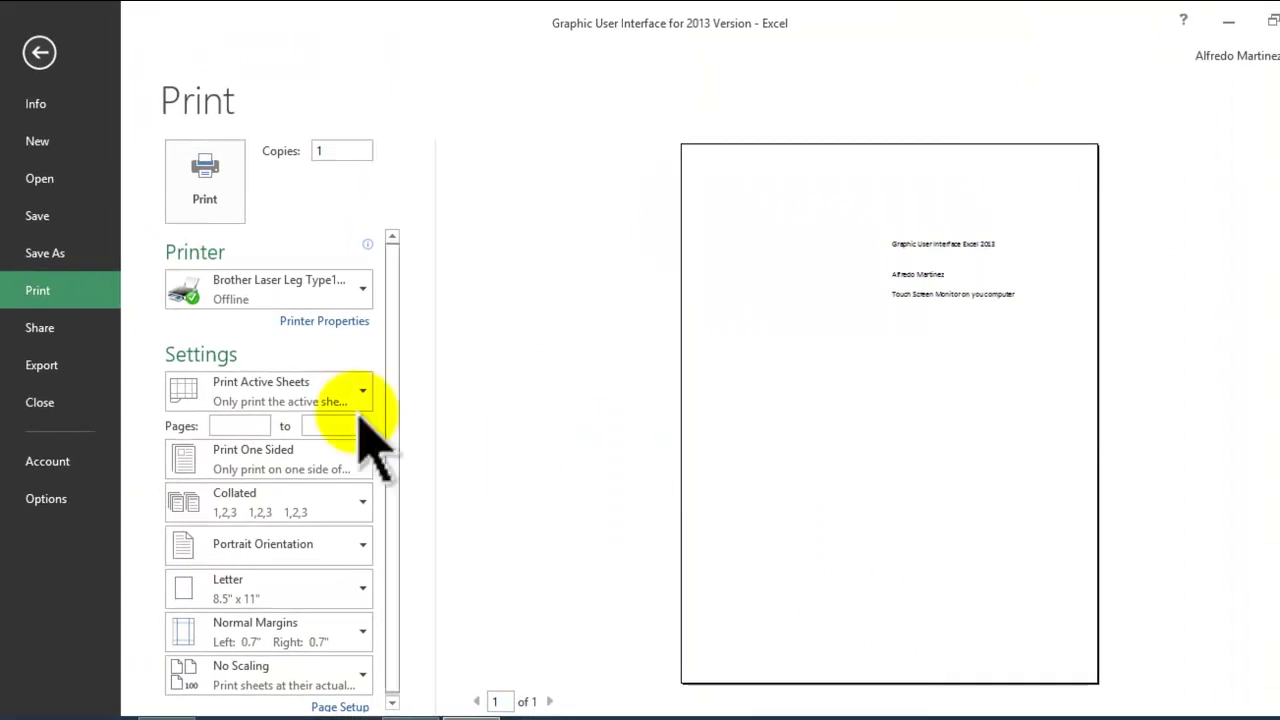
Review the workbook's invite and email sharing options, and its PDF/XPS and change-file-type export options
click(38, 330)
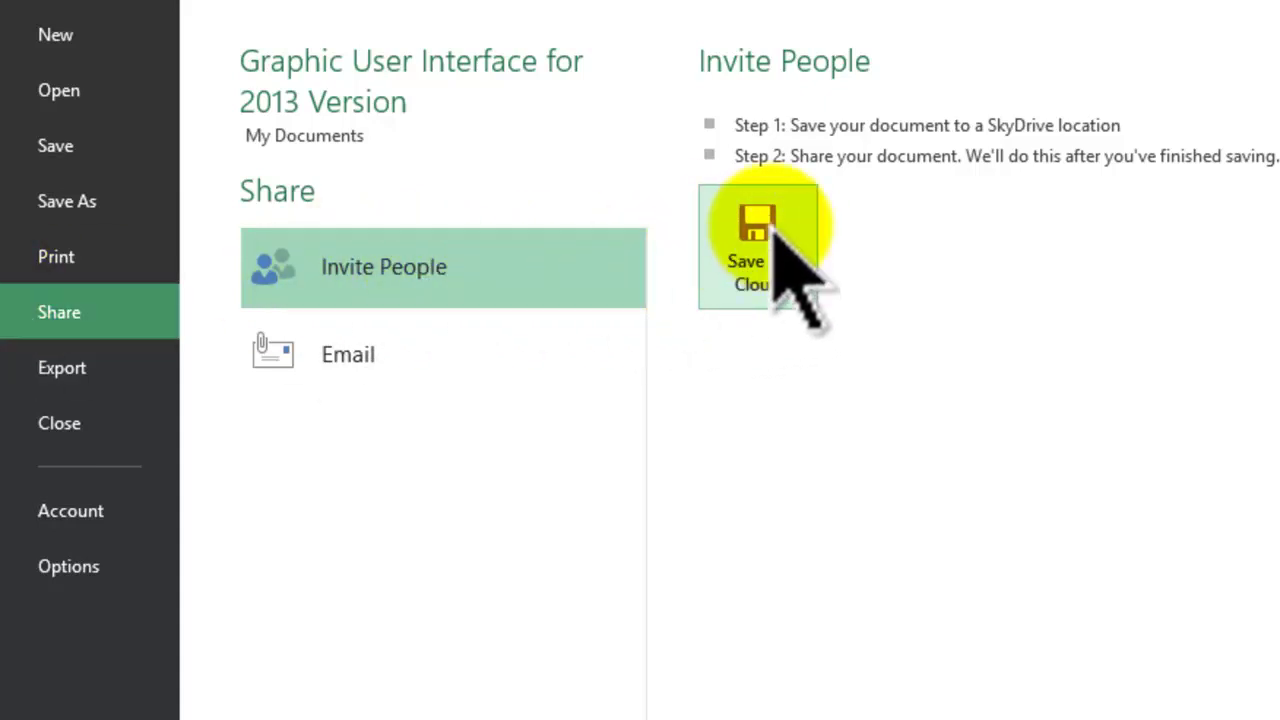
click(355, 358)
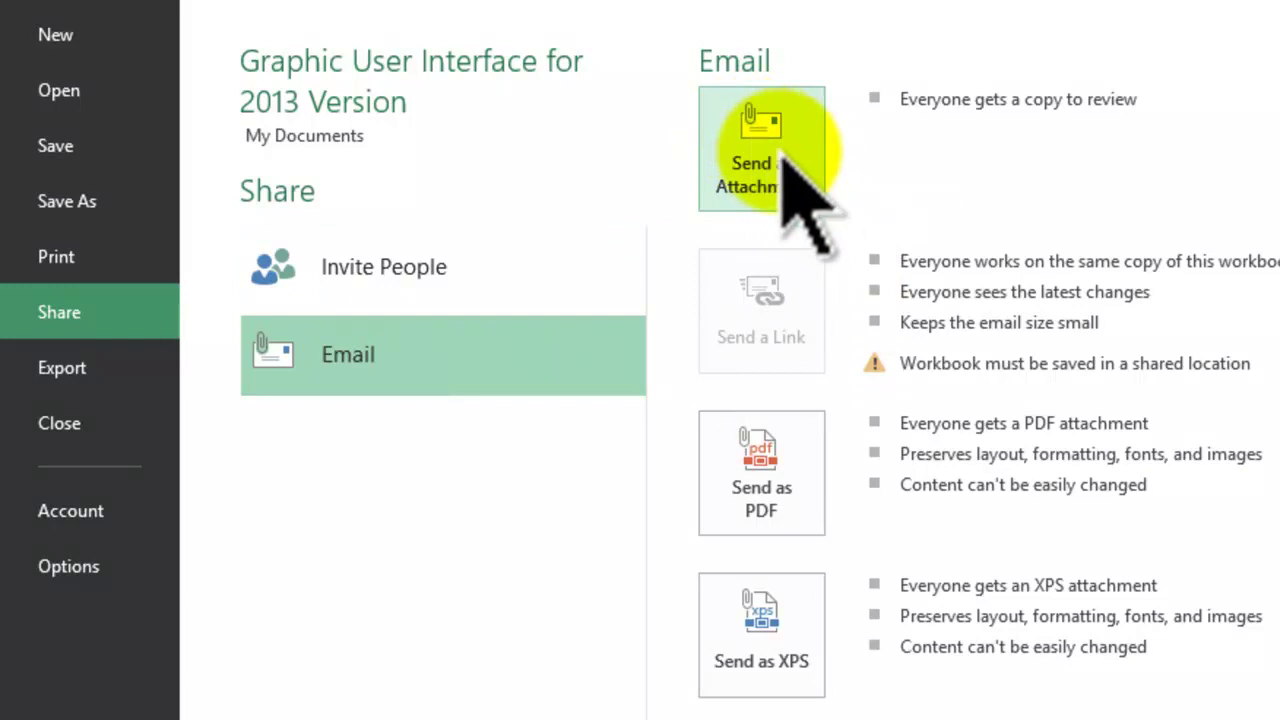
click(100, 372)
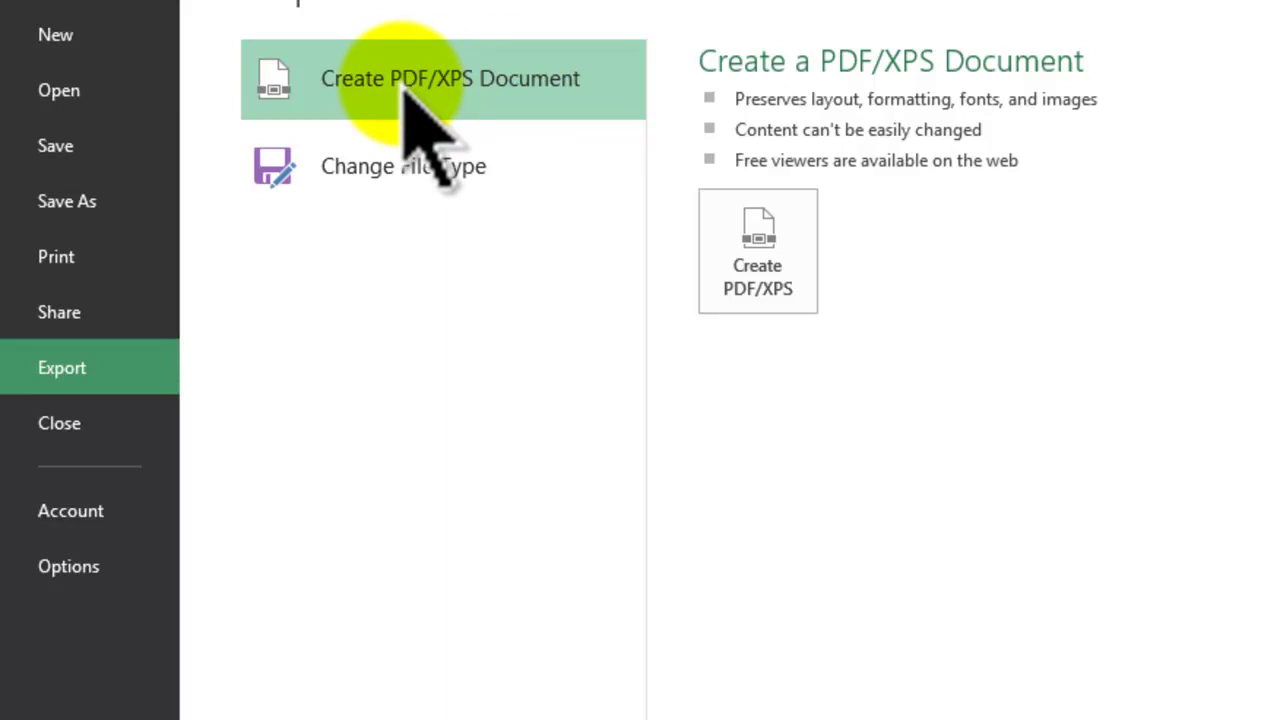
click(408, 174)
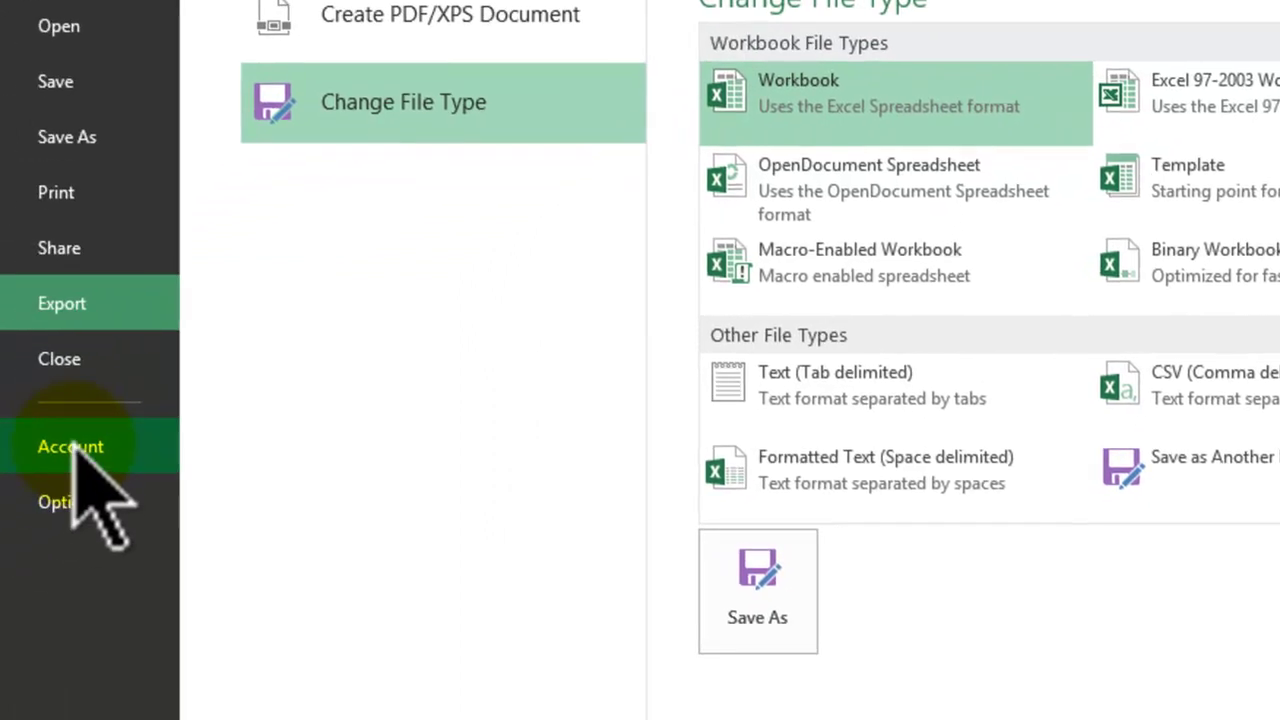
Try the Calligraphy and Circuit Office backgrounds in the account settings, and restore No Background
click(72, 450)
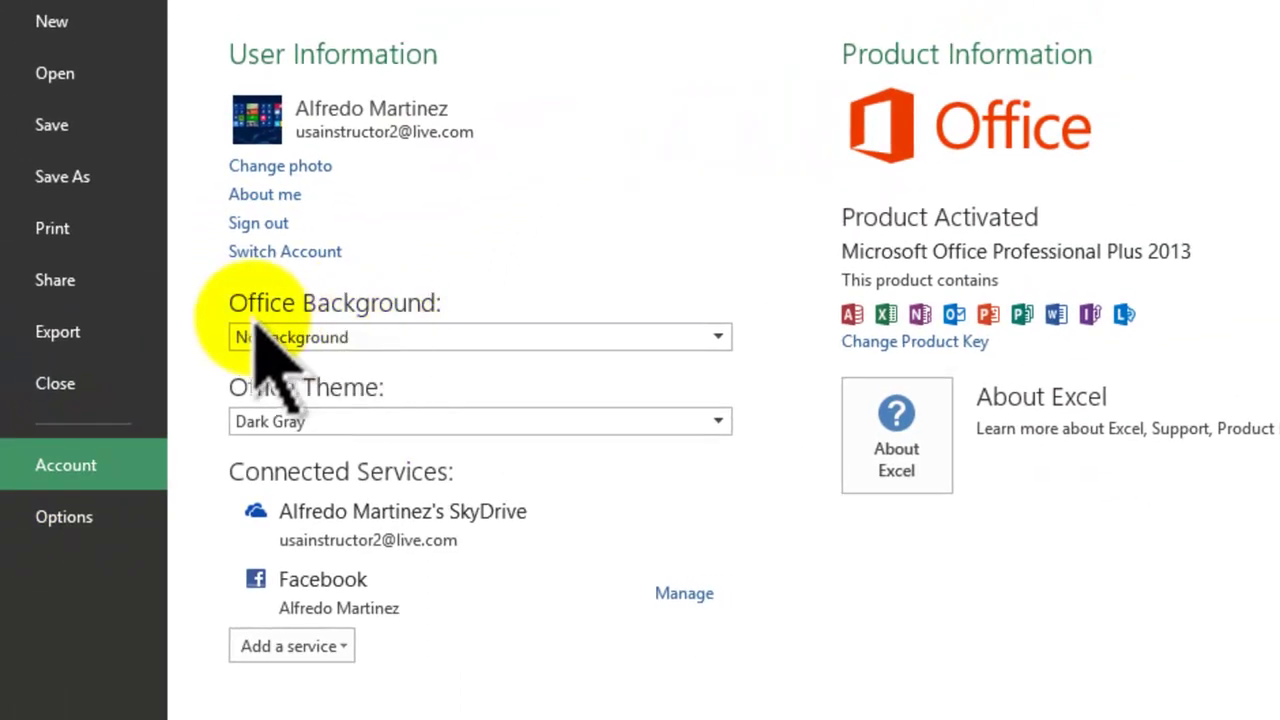
click(719, 338)
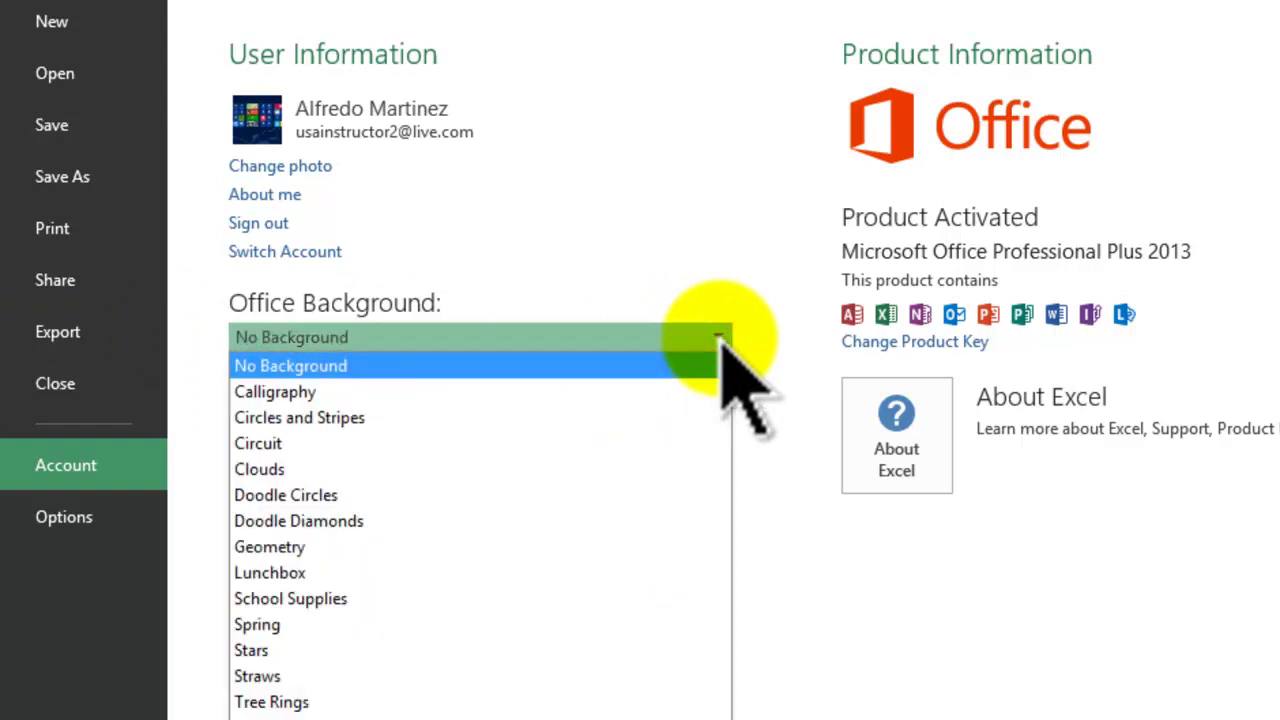
click(305, 393)
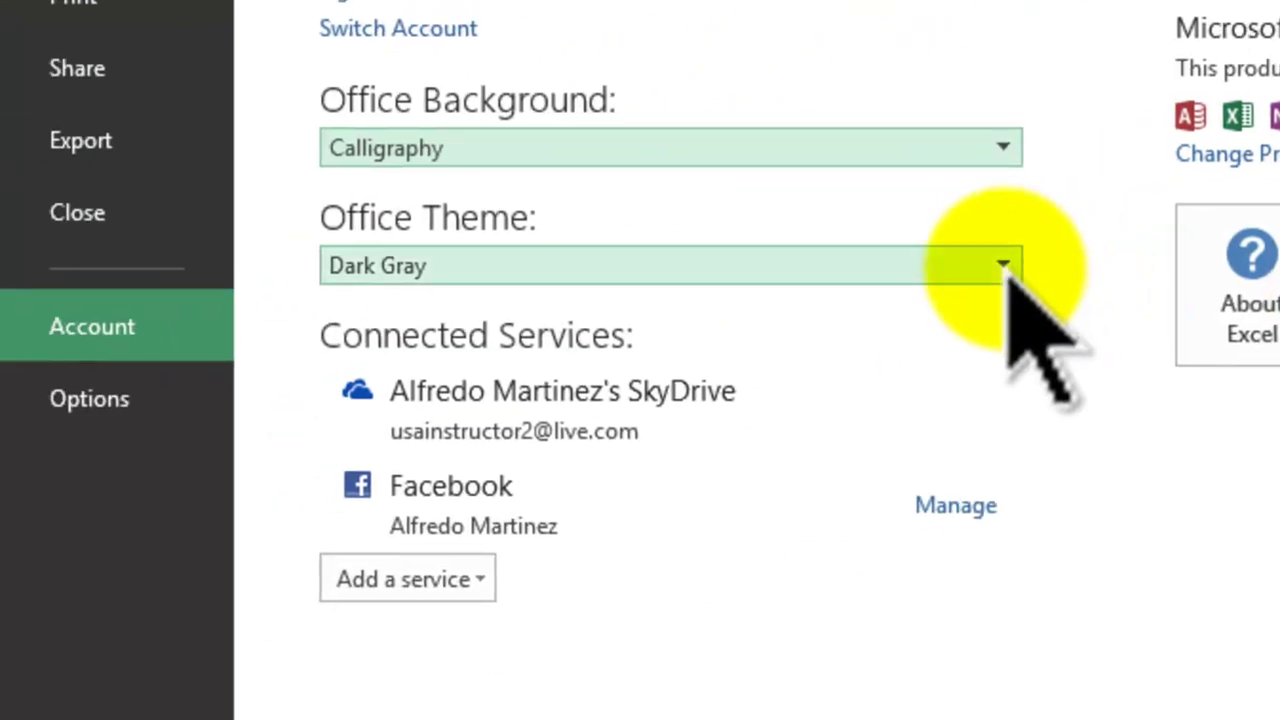
click(1003, 147)
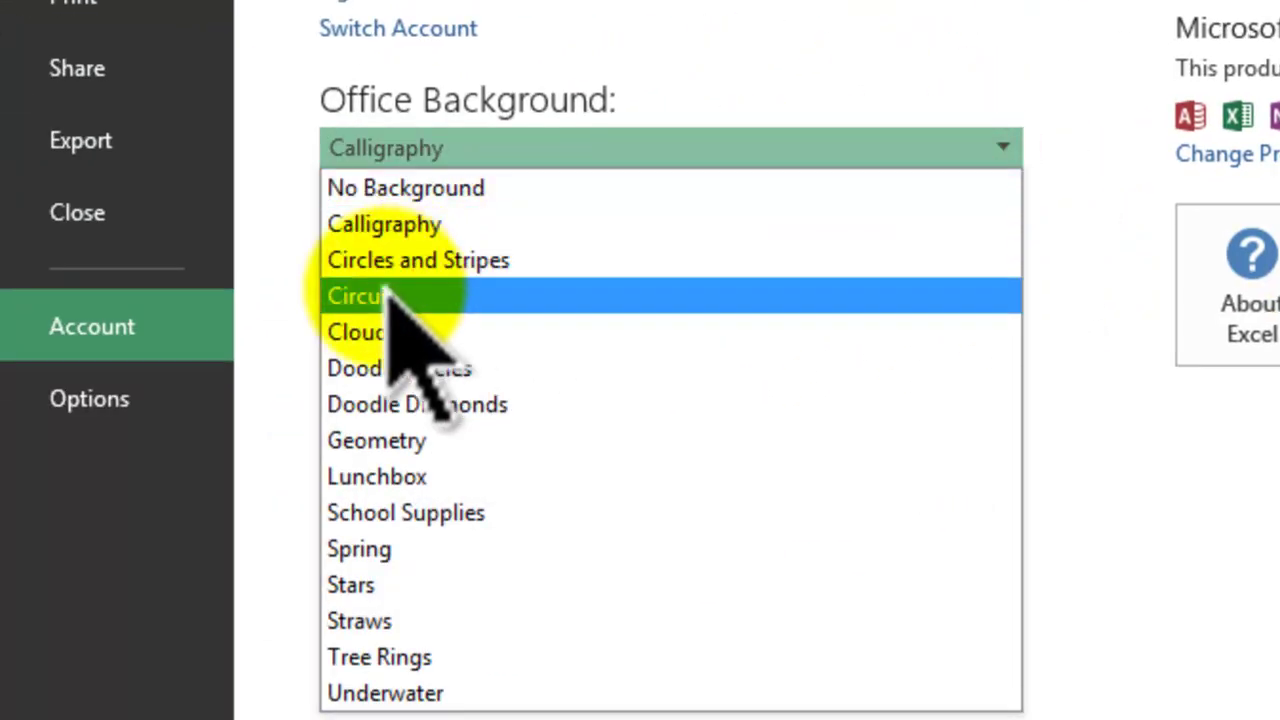
click(390, 296)
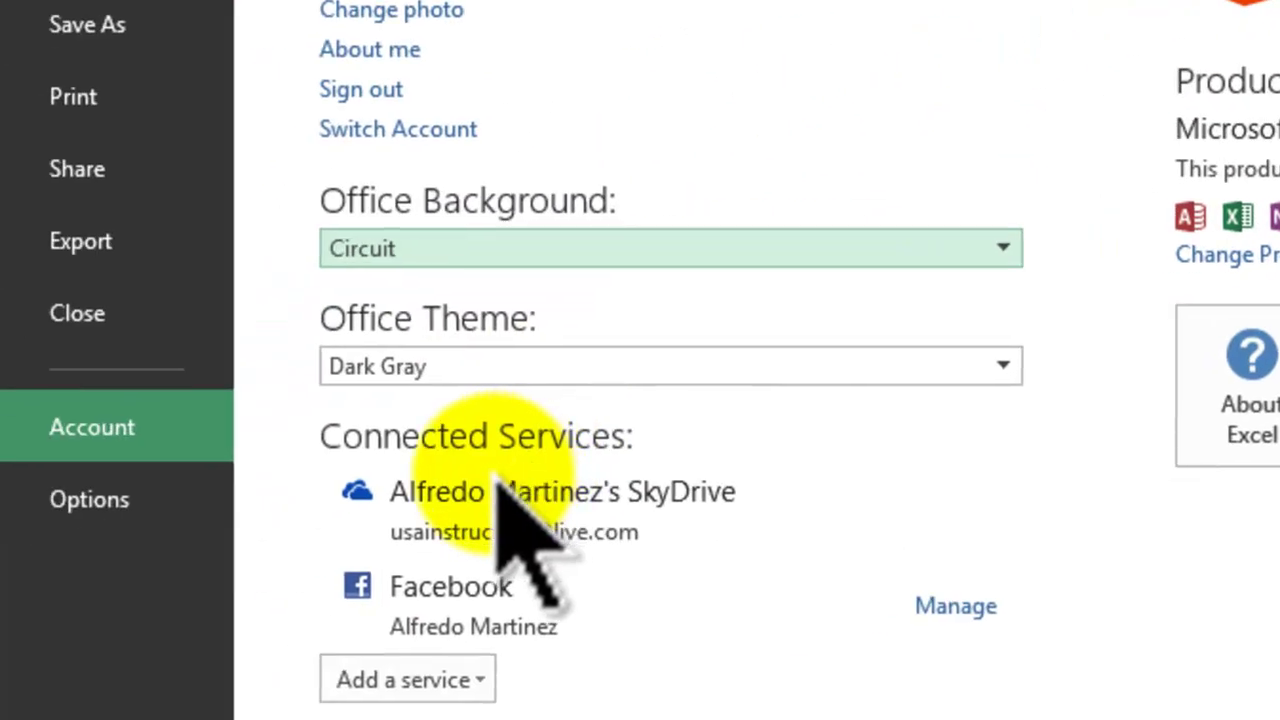
click(618, 248)
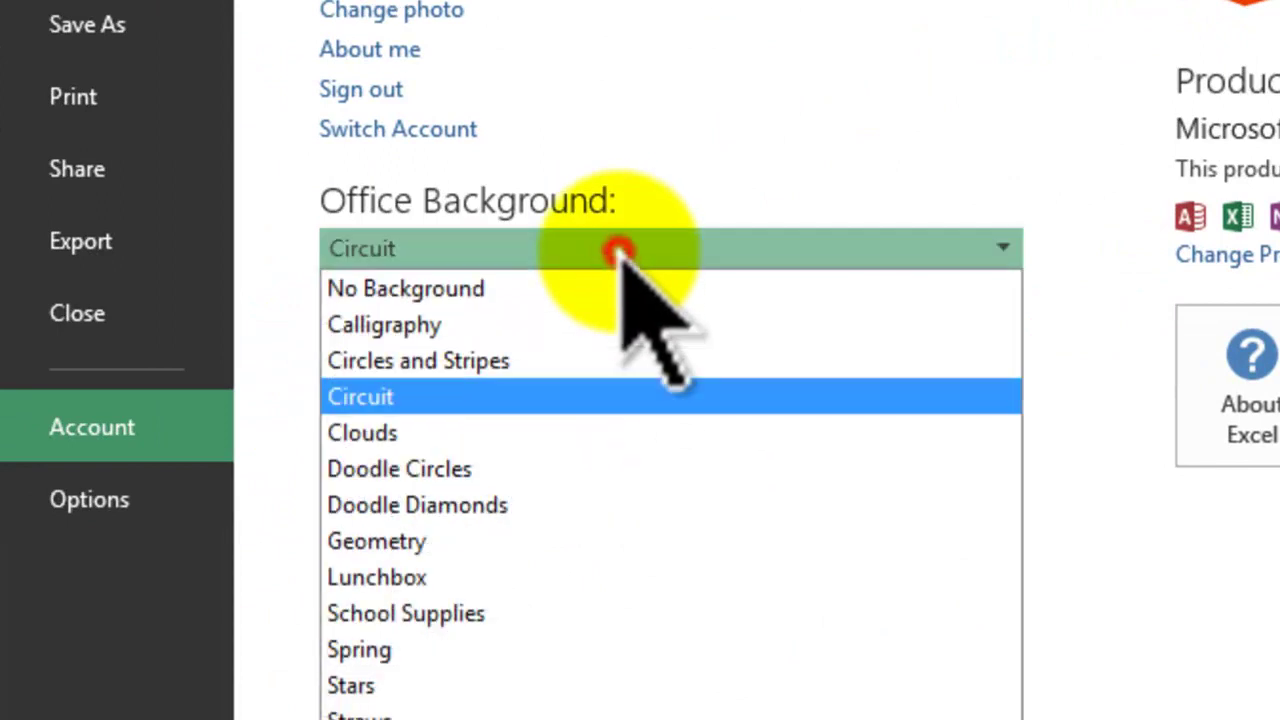
click(530, 297)
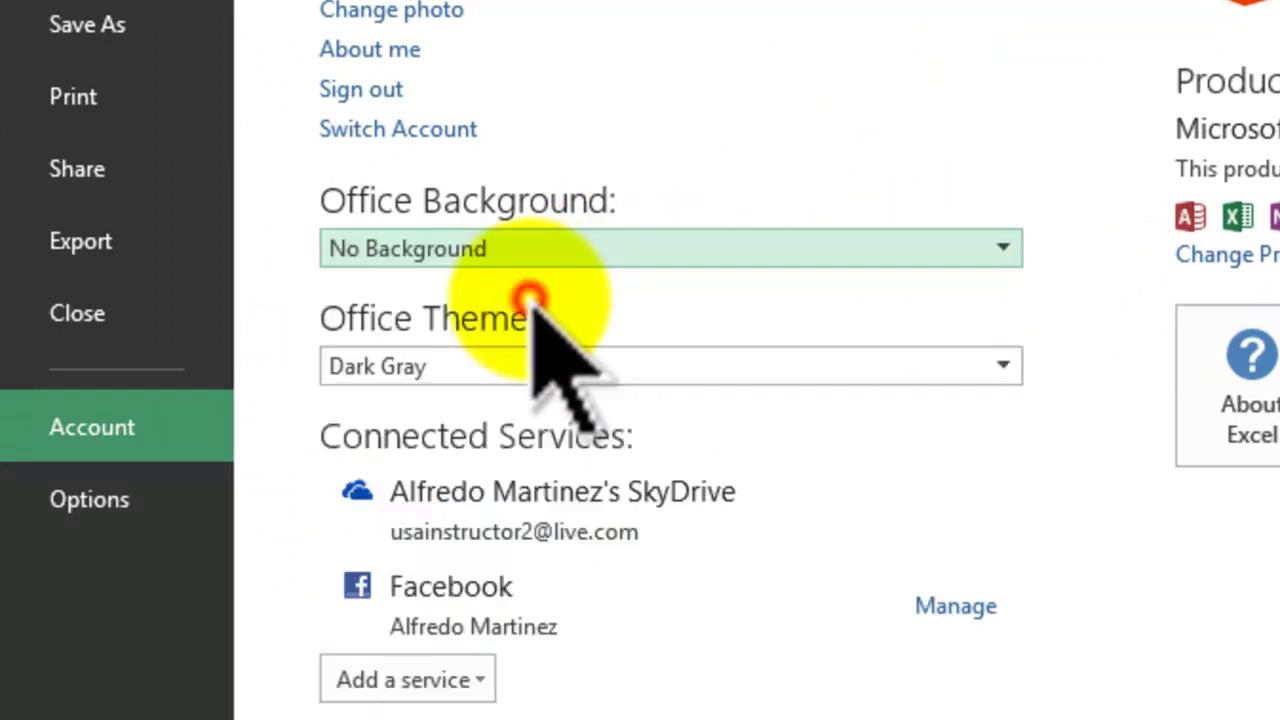
View the available Office themes and keep Dark Gray
click(1003, 366)
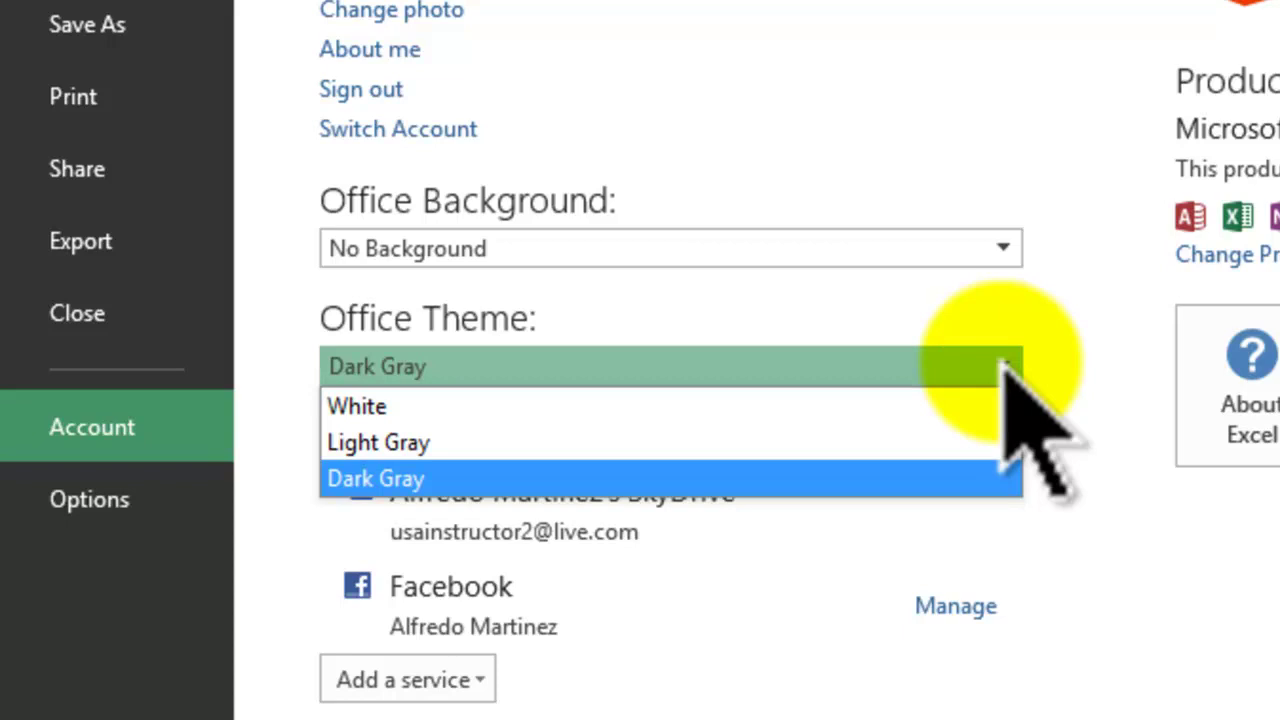
click(540, 362)
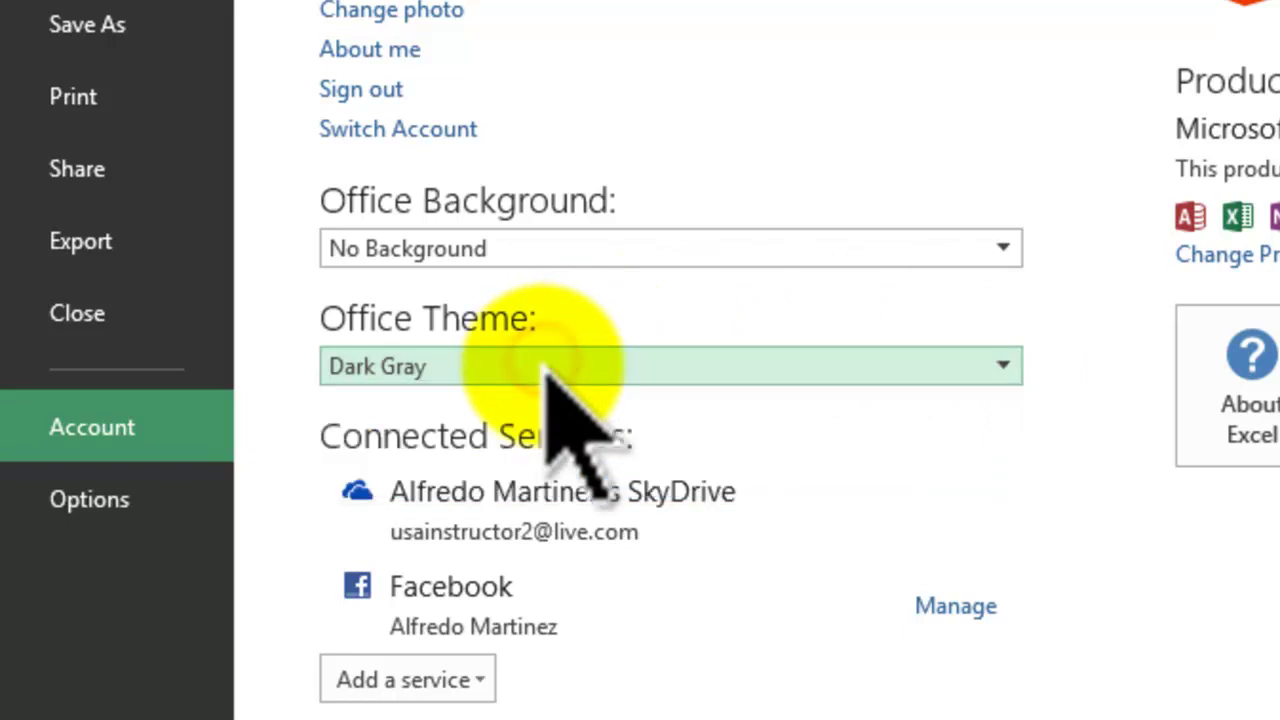
click(972, 458)
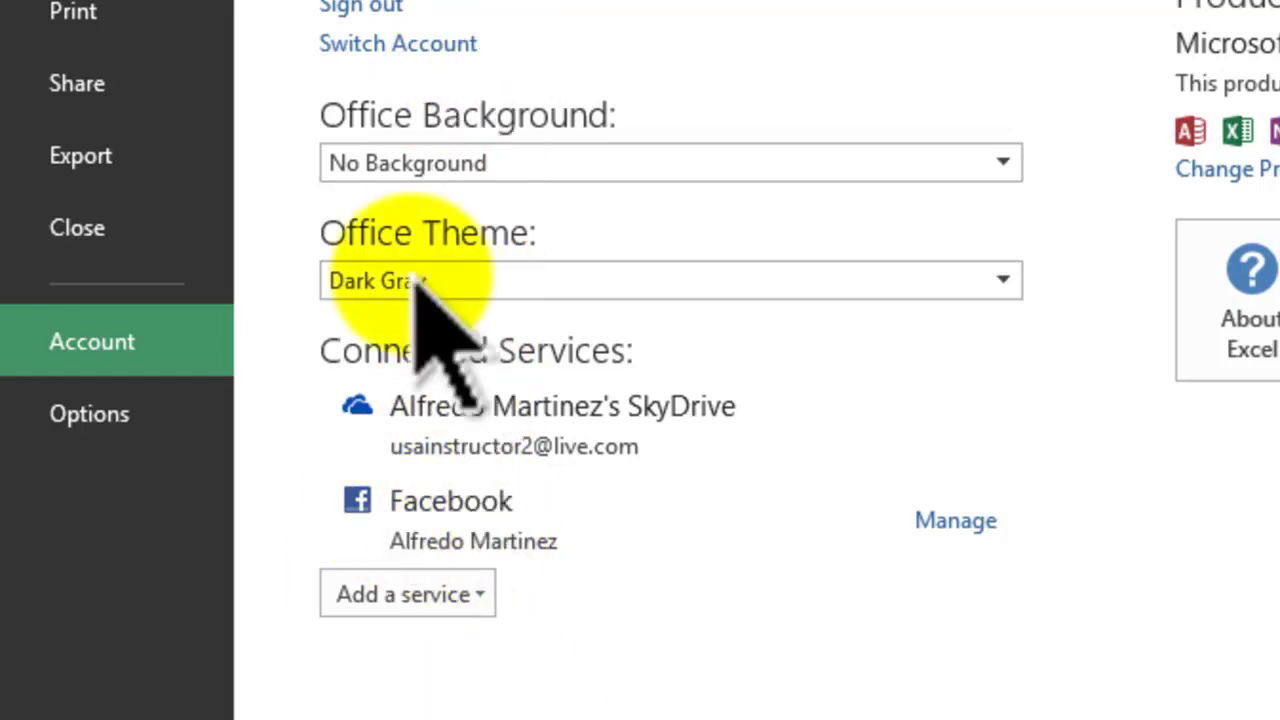
Review the General, Formulas, Proofing and Save categories of Excel's options, and close the options dialog
click(68, 421)
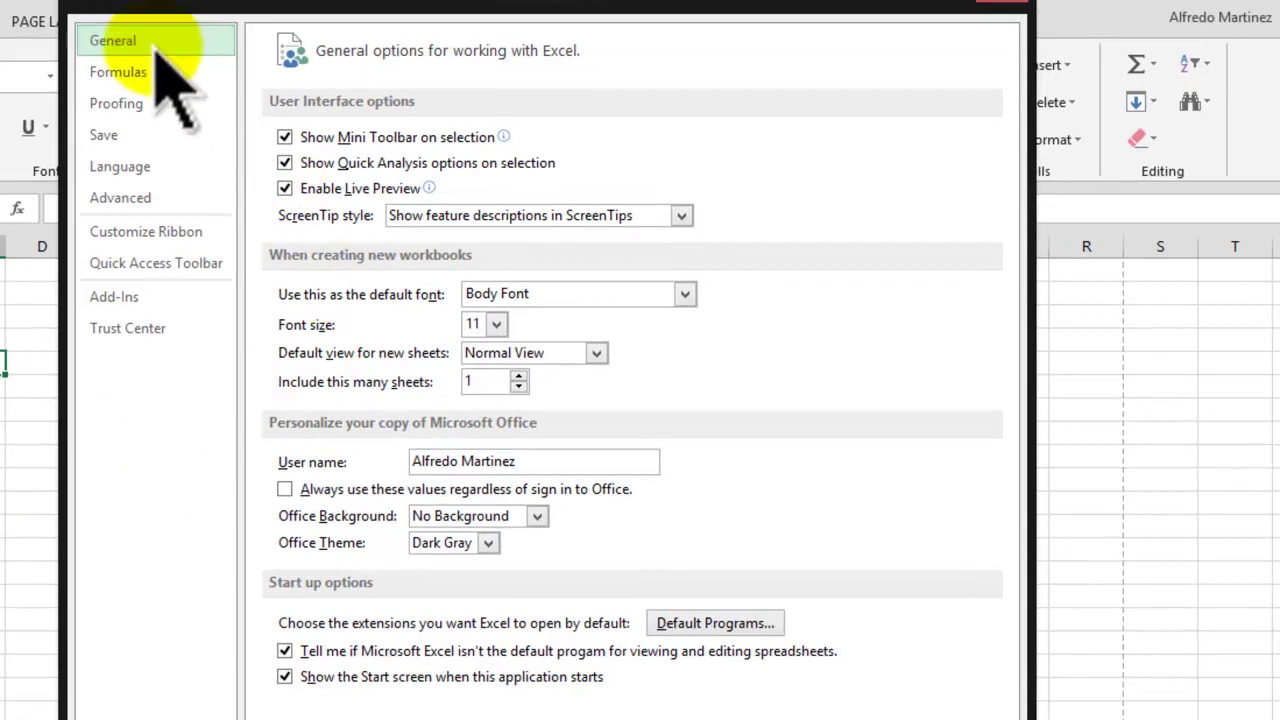
click(133, 72)
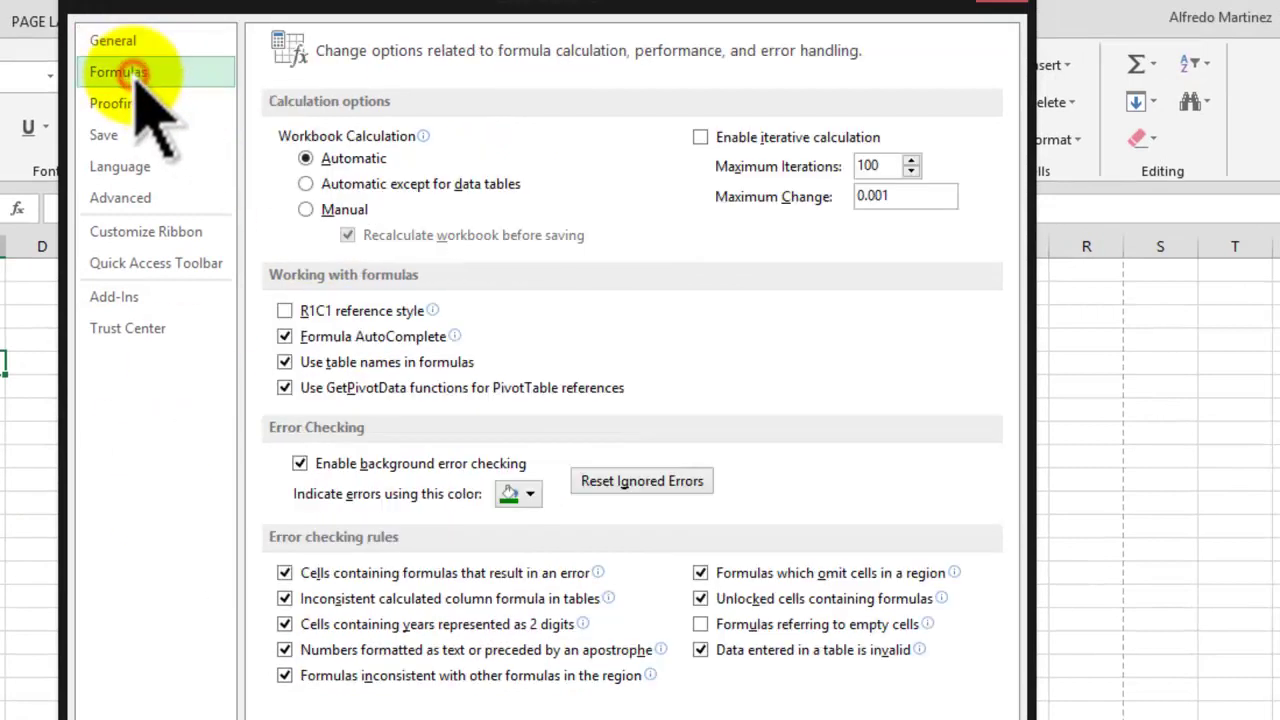
click(145, 100)
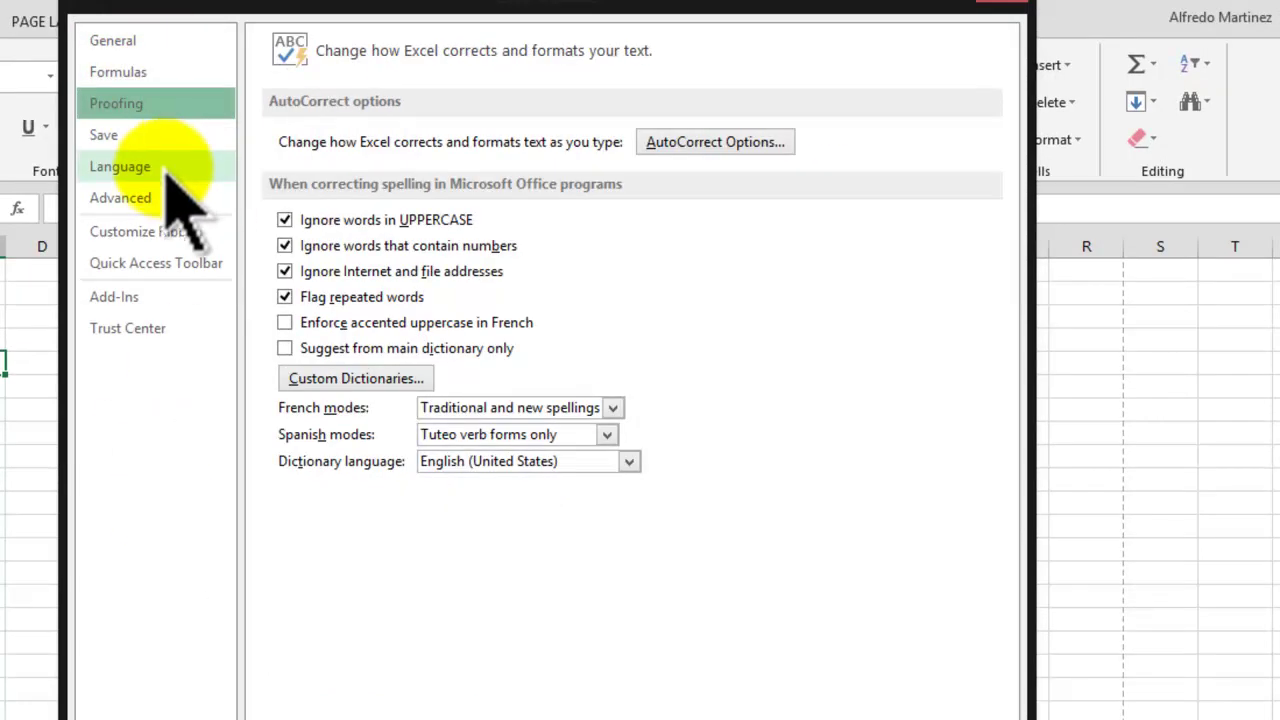
click(108, 136)
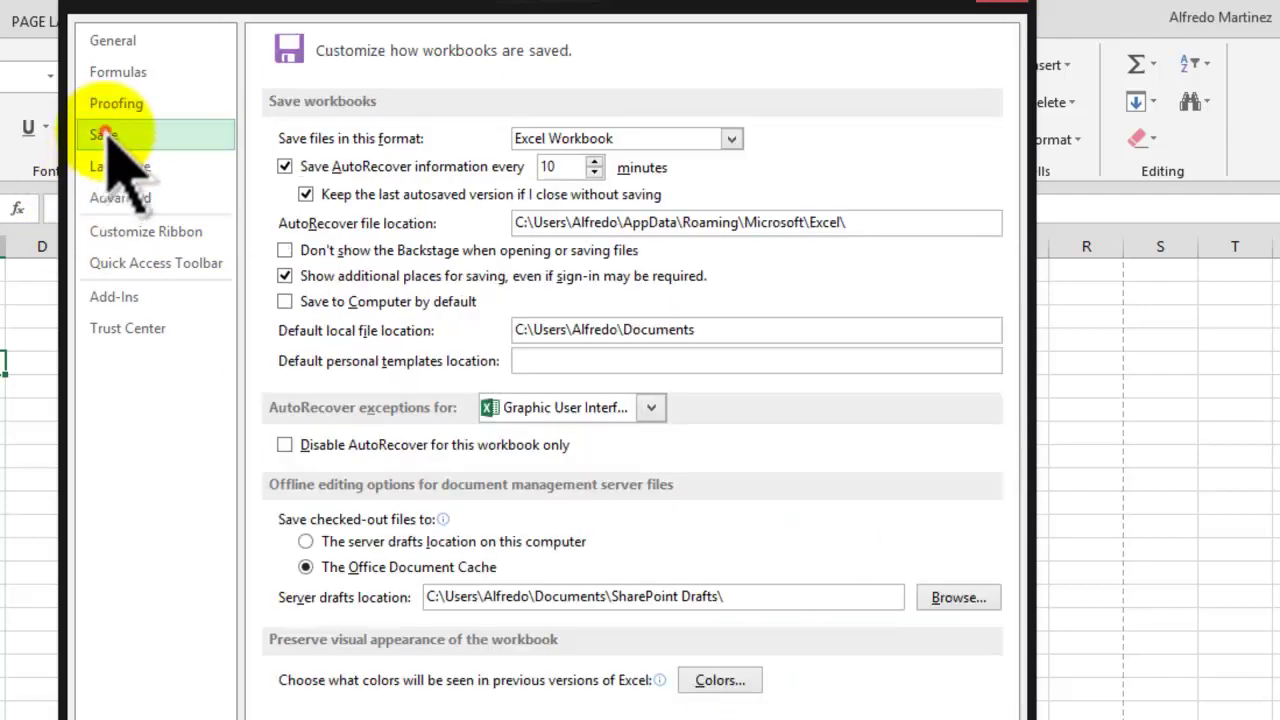
click(877, 719)
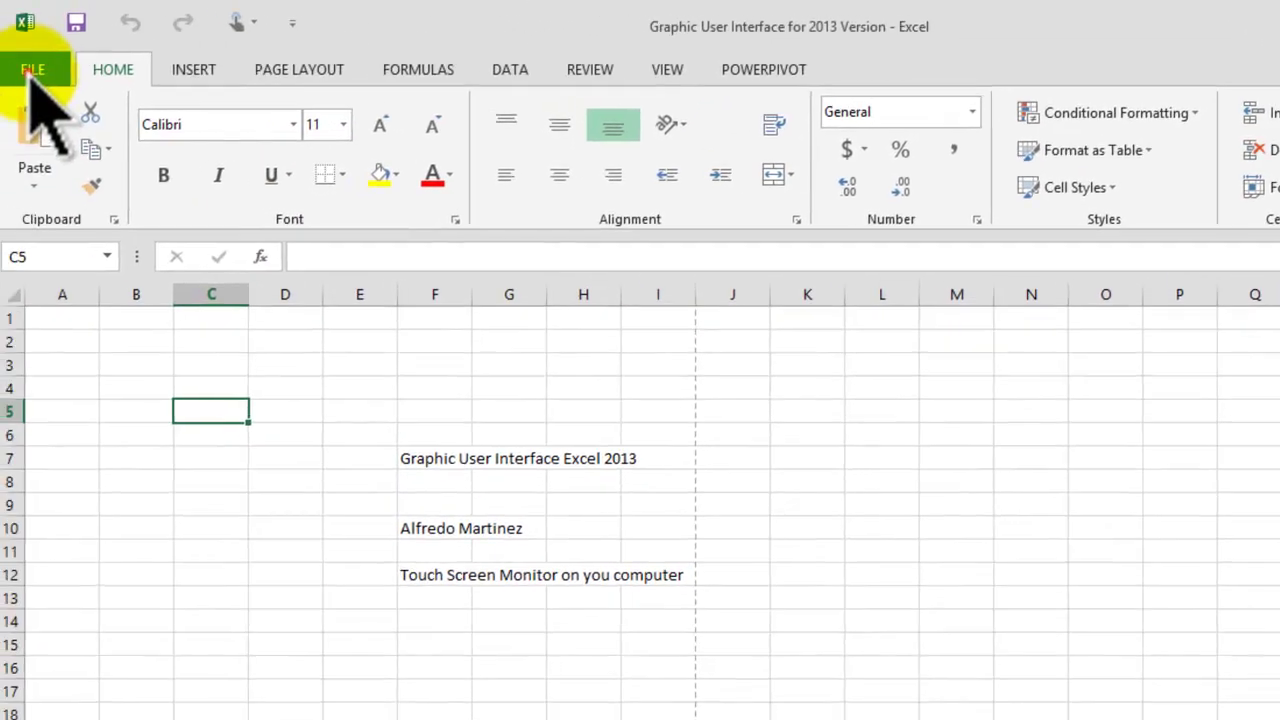
View the workbook's Info page, and return to the worksheet at cell C11
click(32, 72)
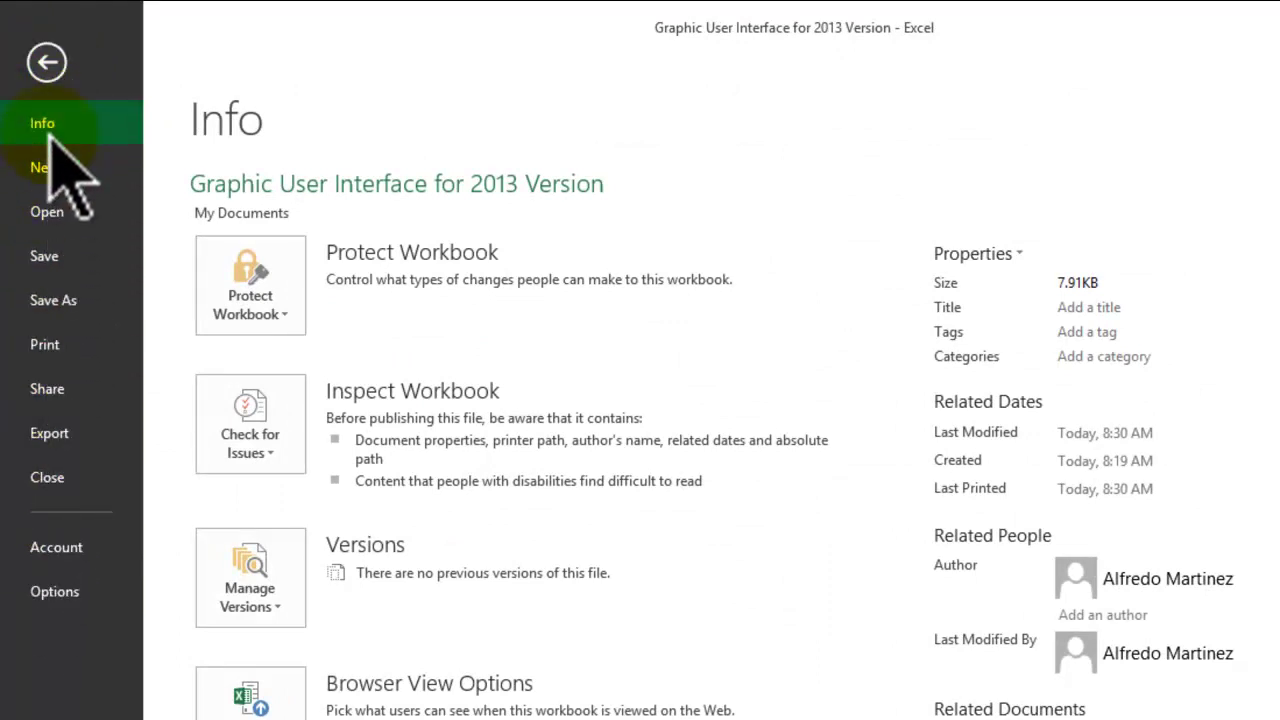
click(47, 64)
click(230, 550)
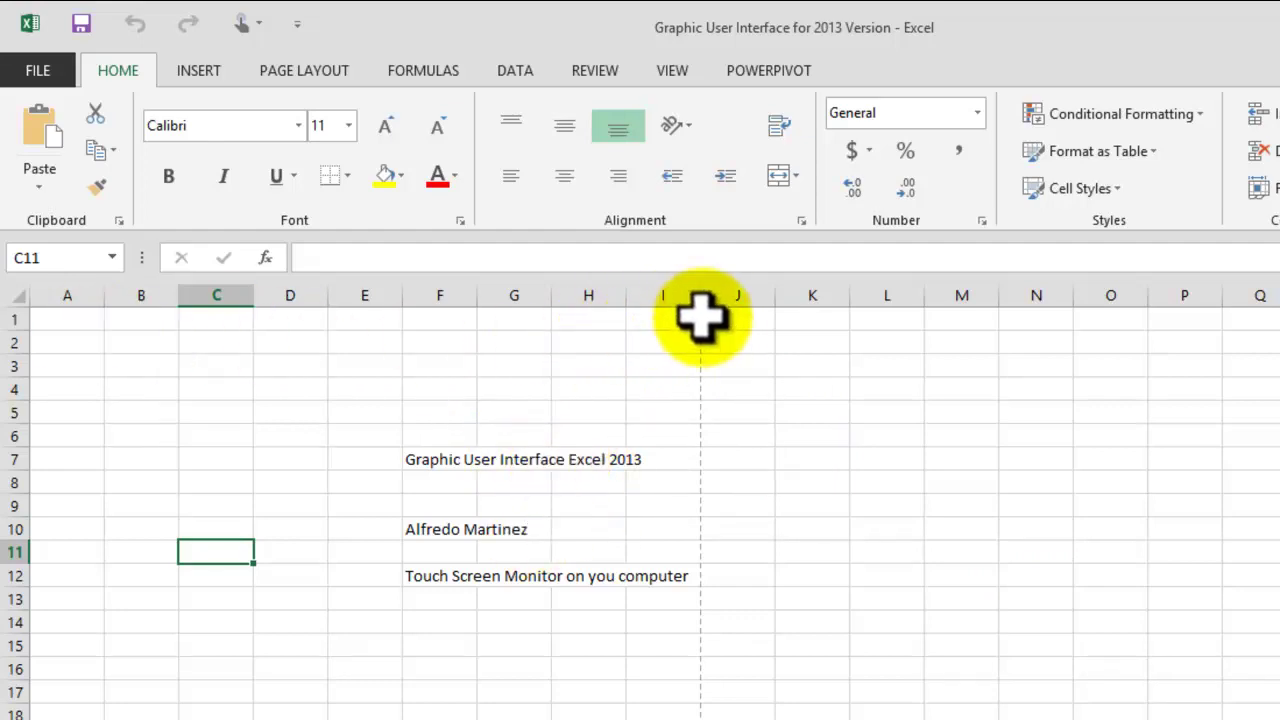
Select A1:I1 across the first printed page's width, and examine the page-break lines down the sheet
drag(72, 318, 645, 314)
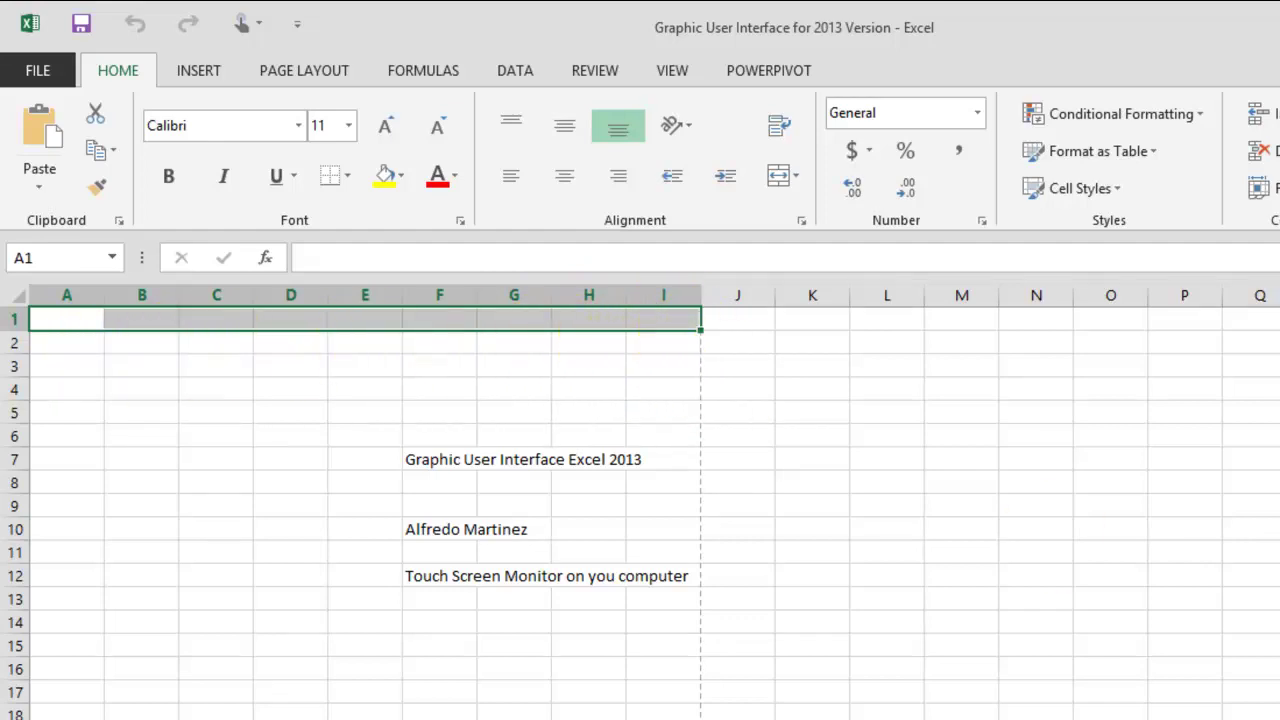
scroll(777, 651, down, 3)
scroll(695, 553, down, 9)
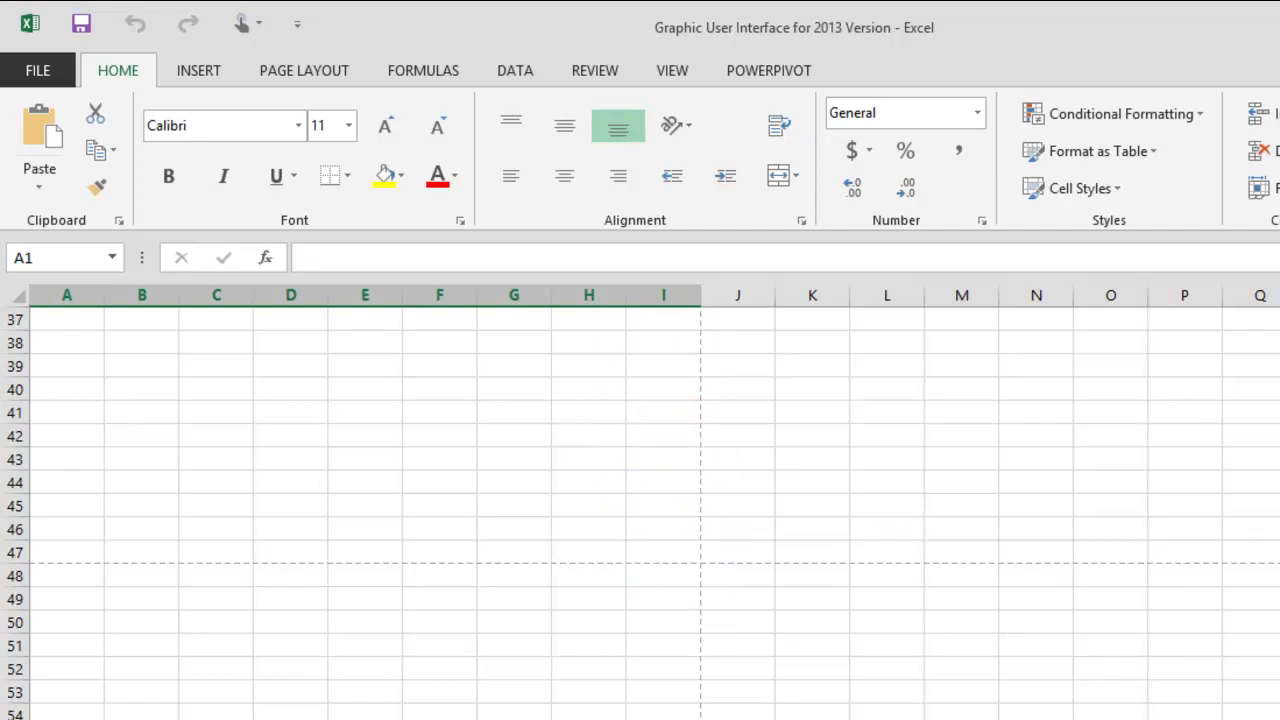
scroll(640, 500, down, 3)
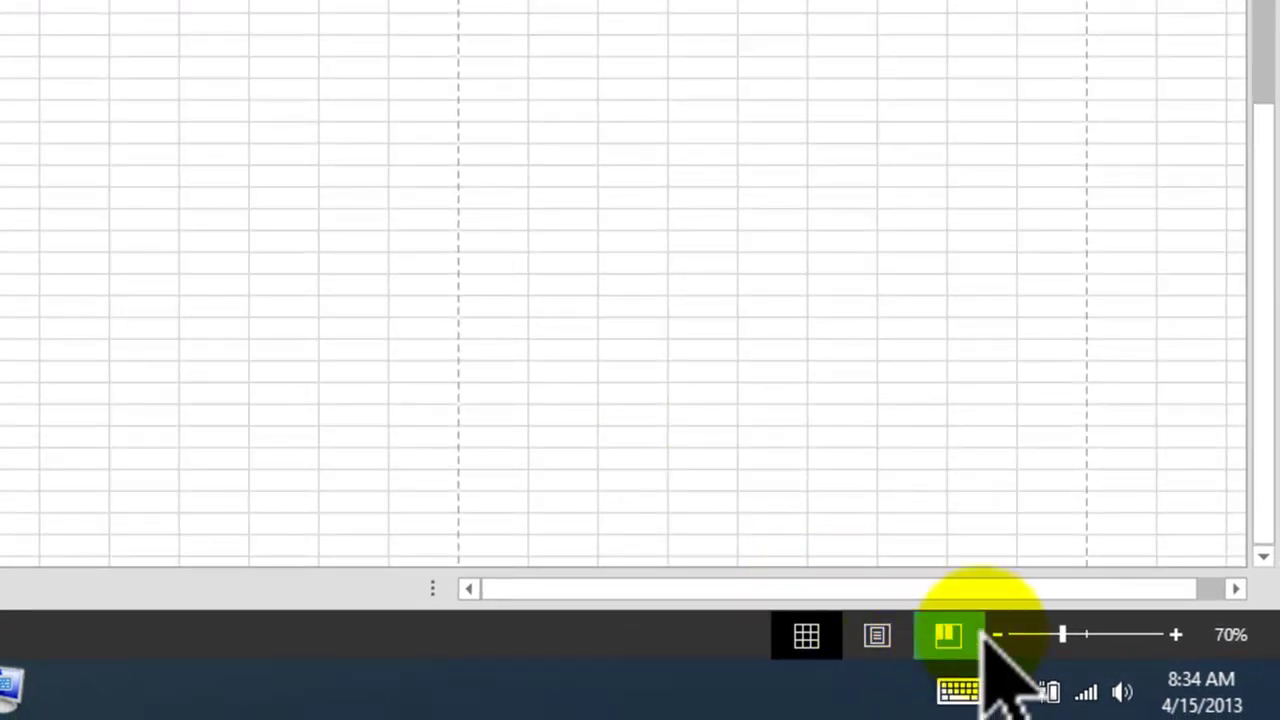
Zoom the worksheet out to 60% to view more pages, and restore the zoom to 100%
click(997, 634)
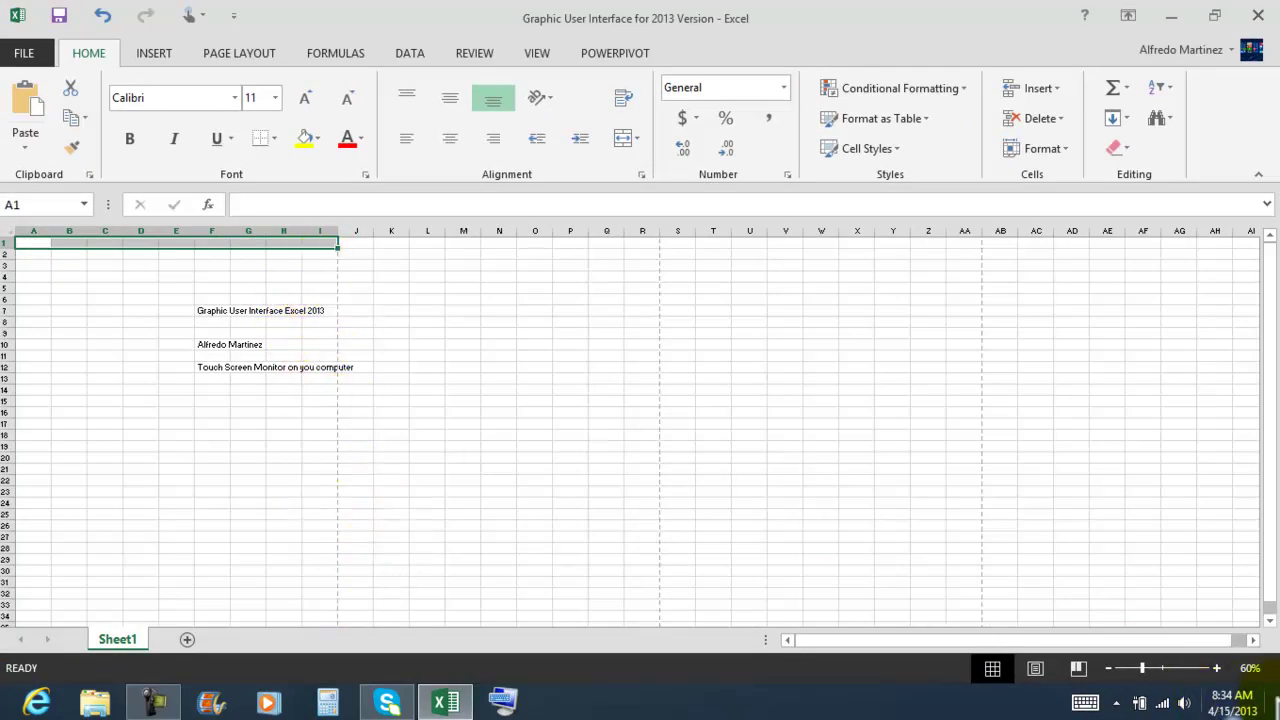
click(1220, 667)
click(1220, 667)
click(1220, 667)
click(1220, 667)
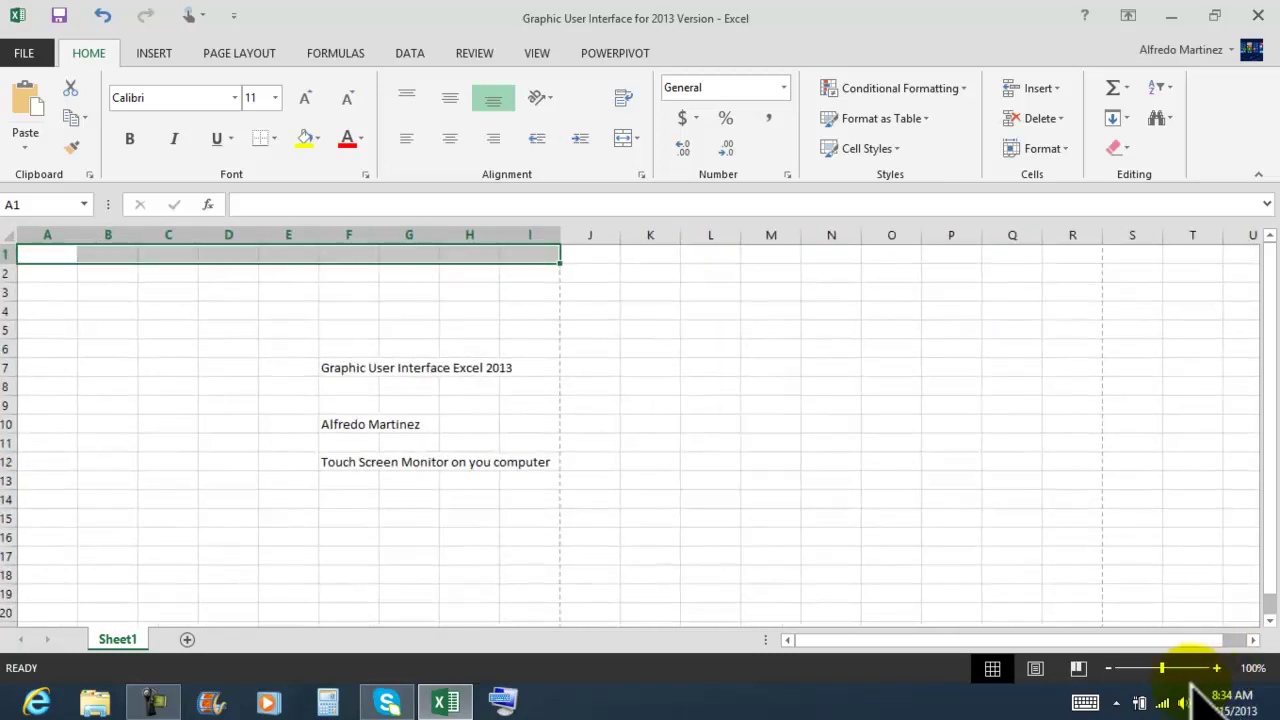
Cut the text in cells F7:F12 and paste it starting at cell A1
click(105, 330)
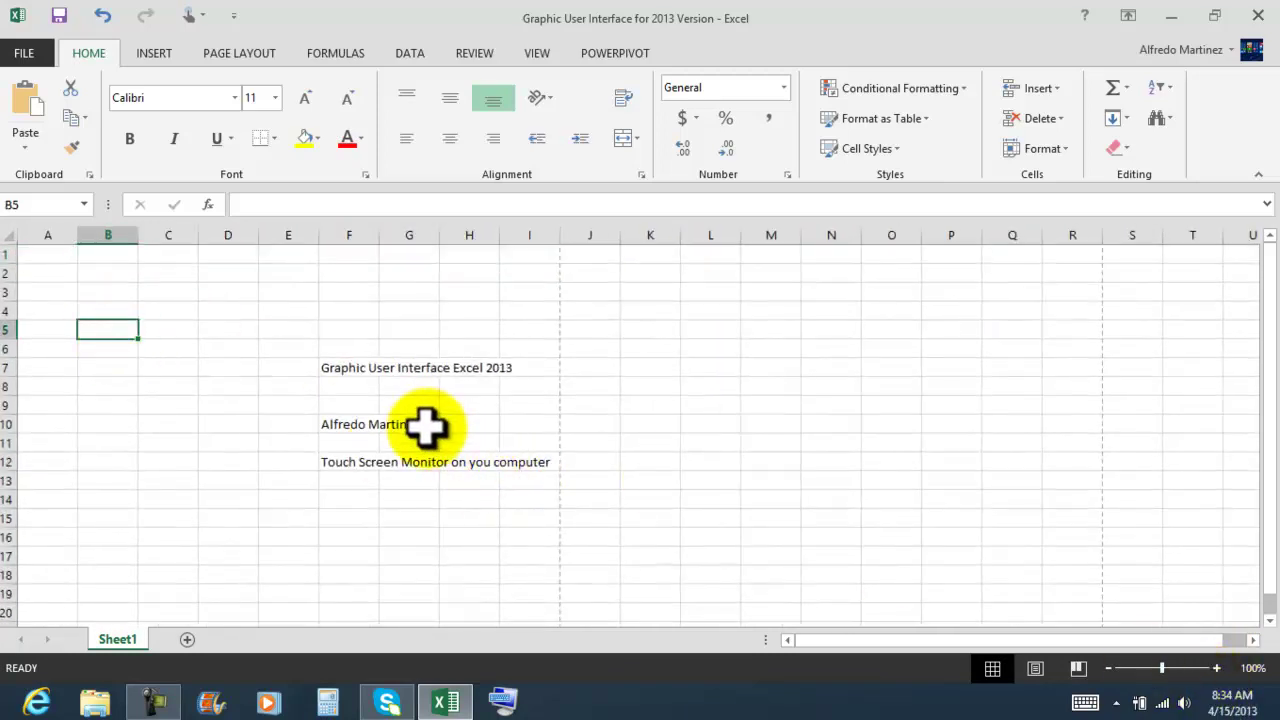
drag(331, 366, 350, 460)
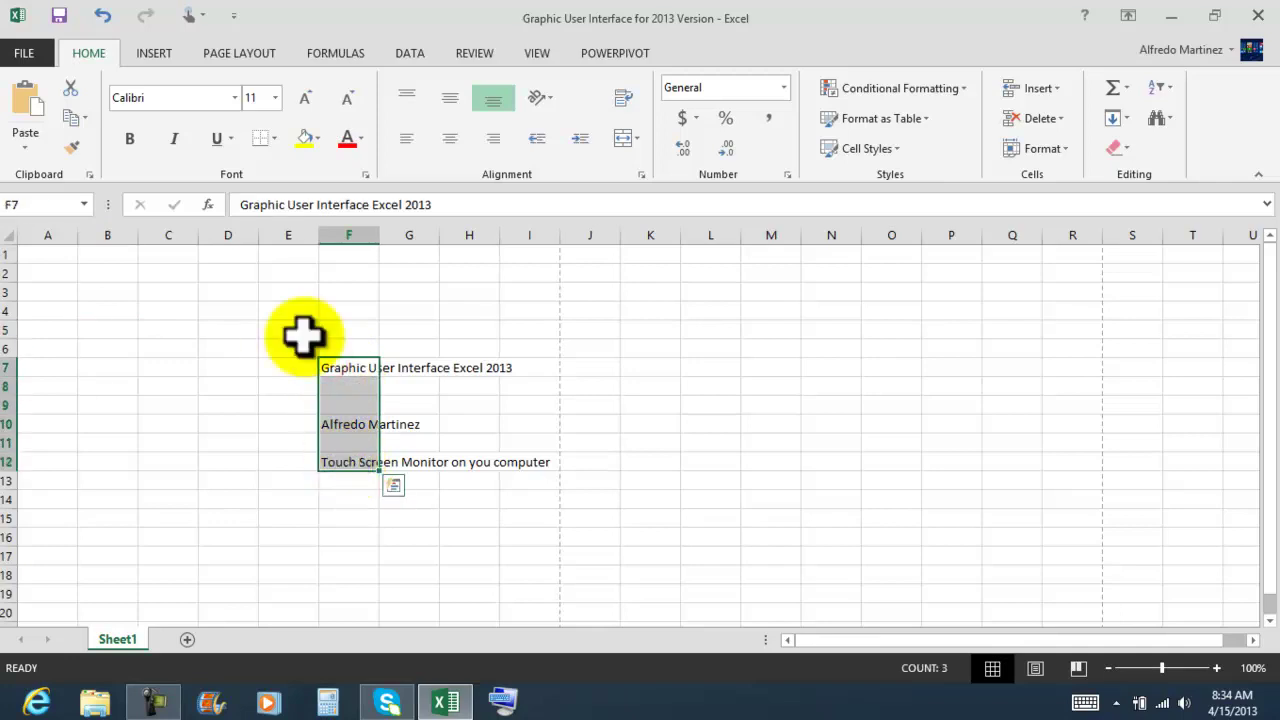
click(70, 88)
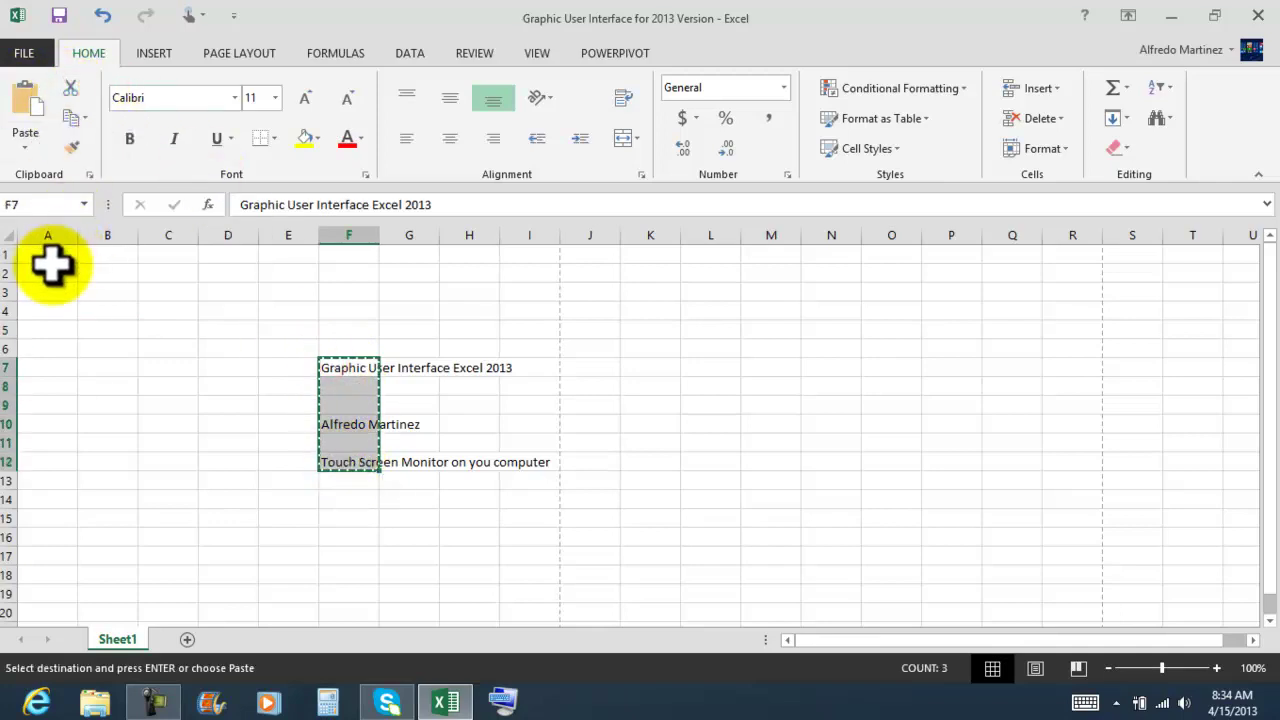
click(48, 256)
click(27, 108)
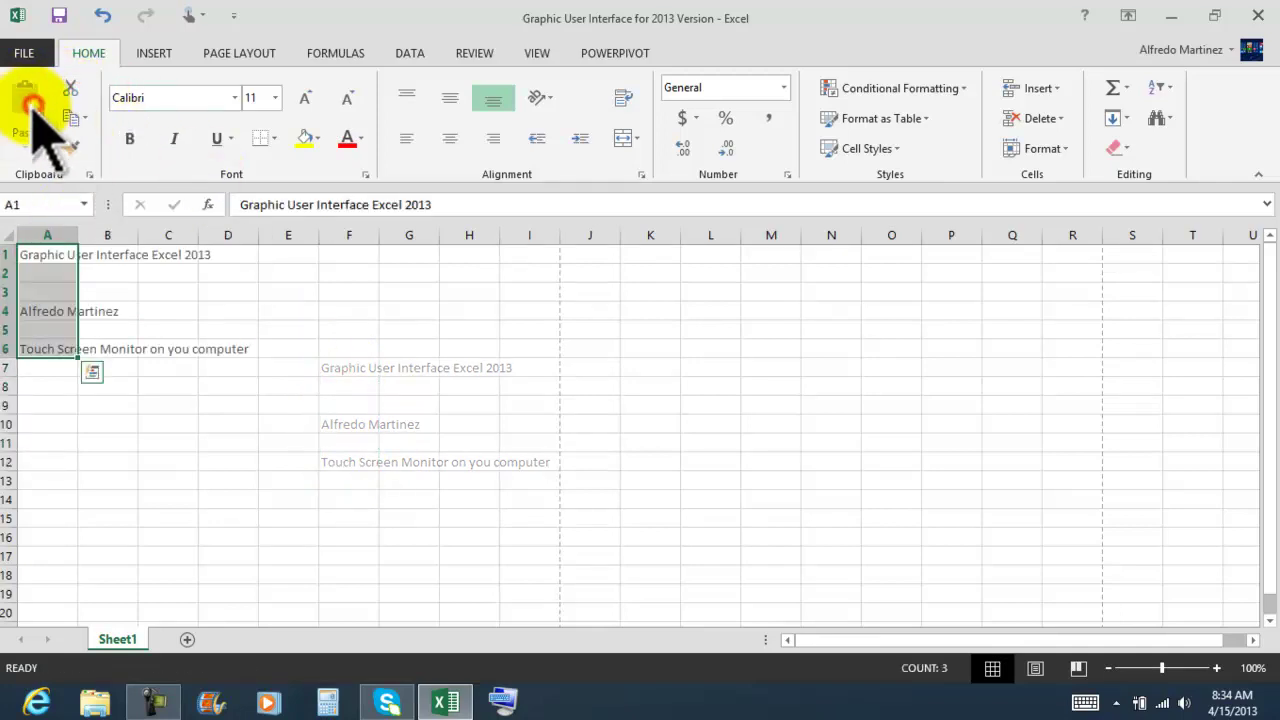
Select cell C10 and cell A8, and view the Home, Insert and Page Layout command sets
click(168, 422)
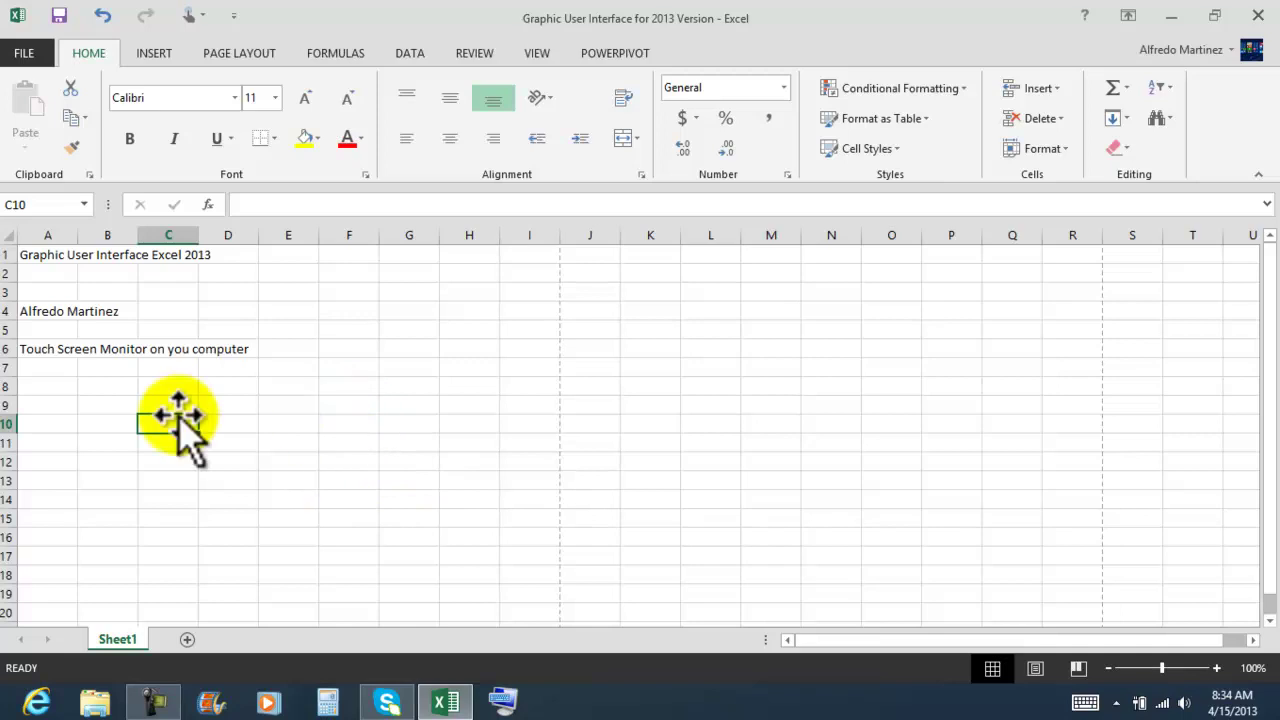
click(28, 385)
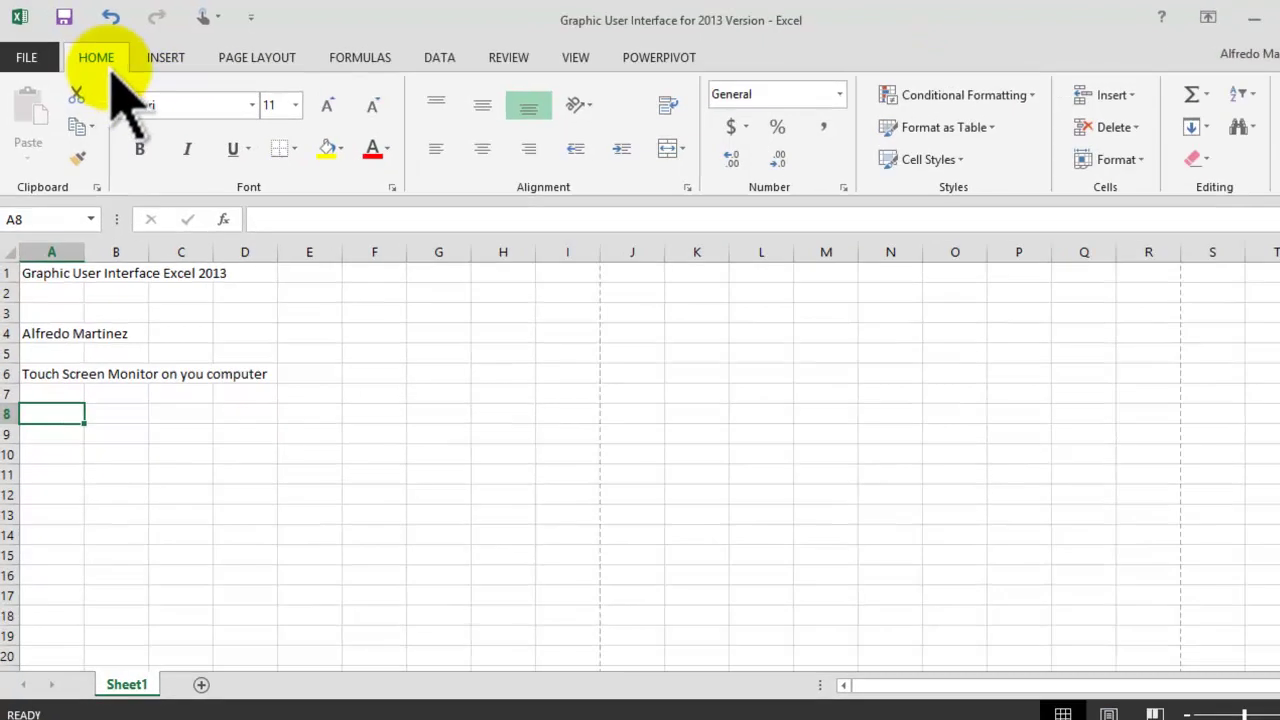
click(83, 46)
click(89, 55)
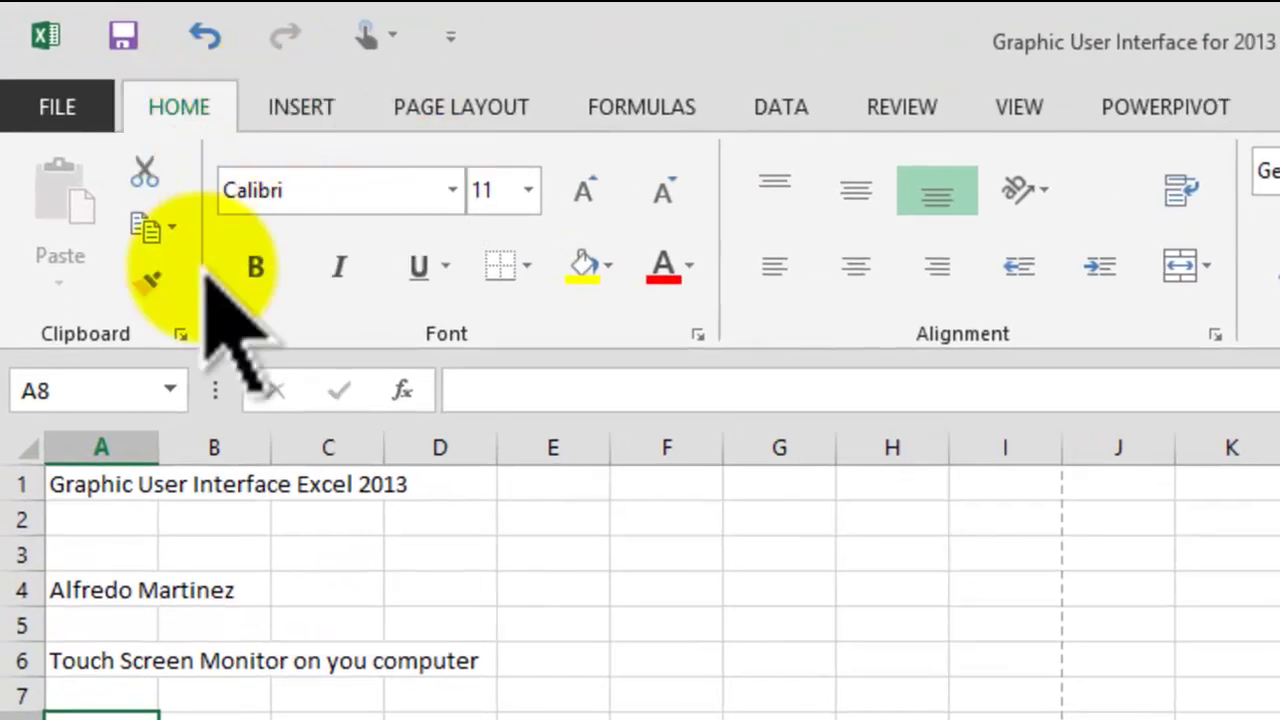
click(290, 107)
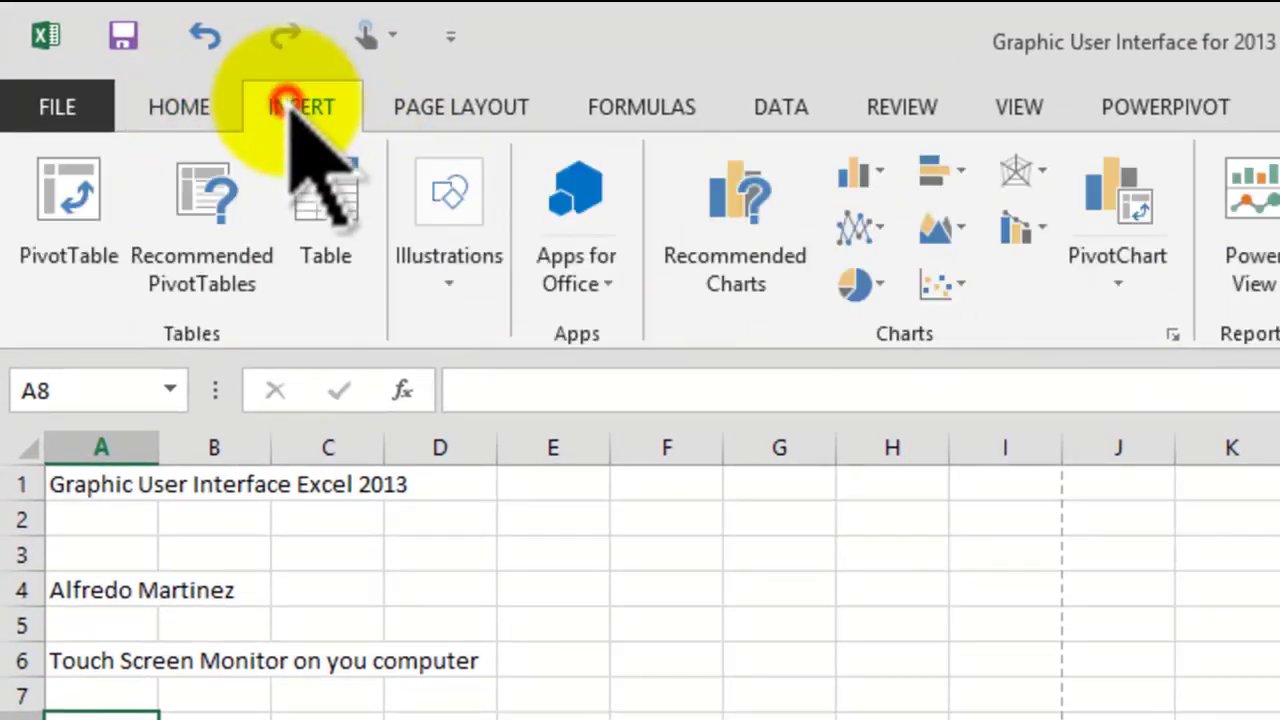
click(462, 106)
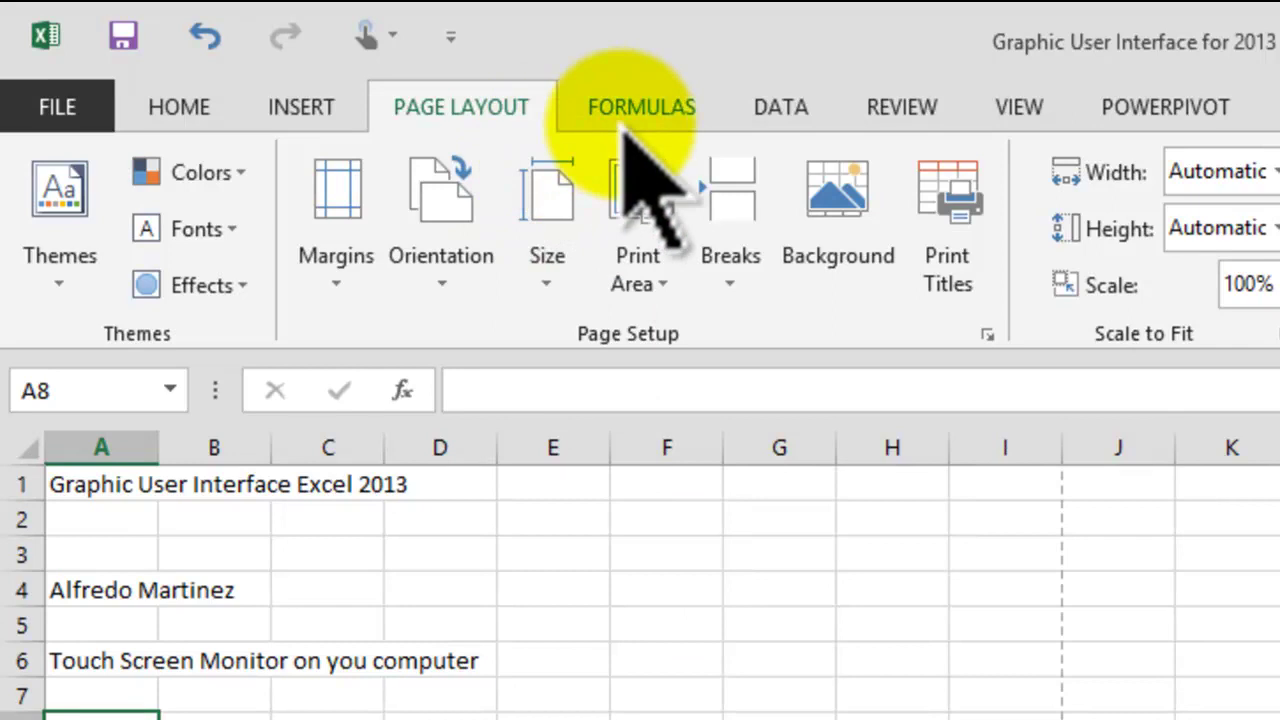
Highlight the A8 reference in the Name Box, and select cells B8, C8 and D8 in turn to check their references
click(70, 390)
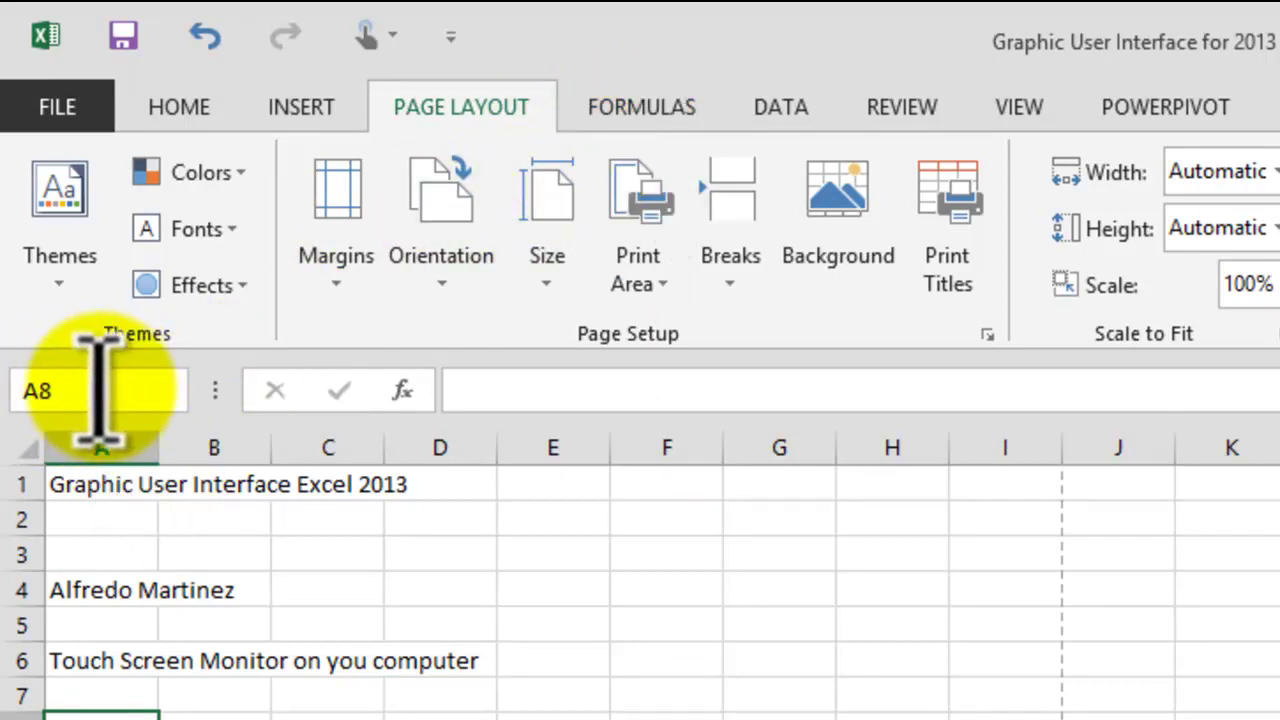
drag(103, 386, 6, 386)
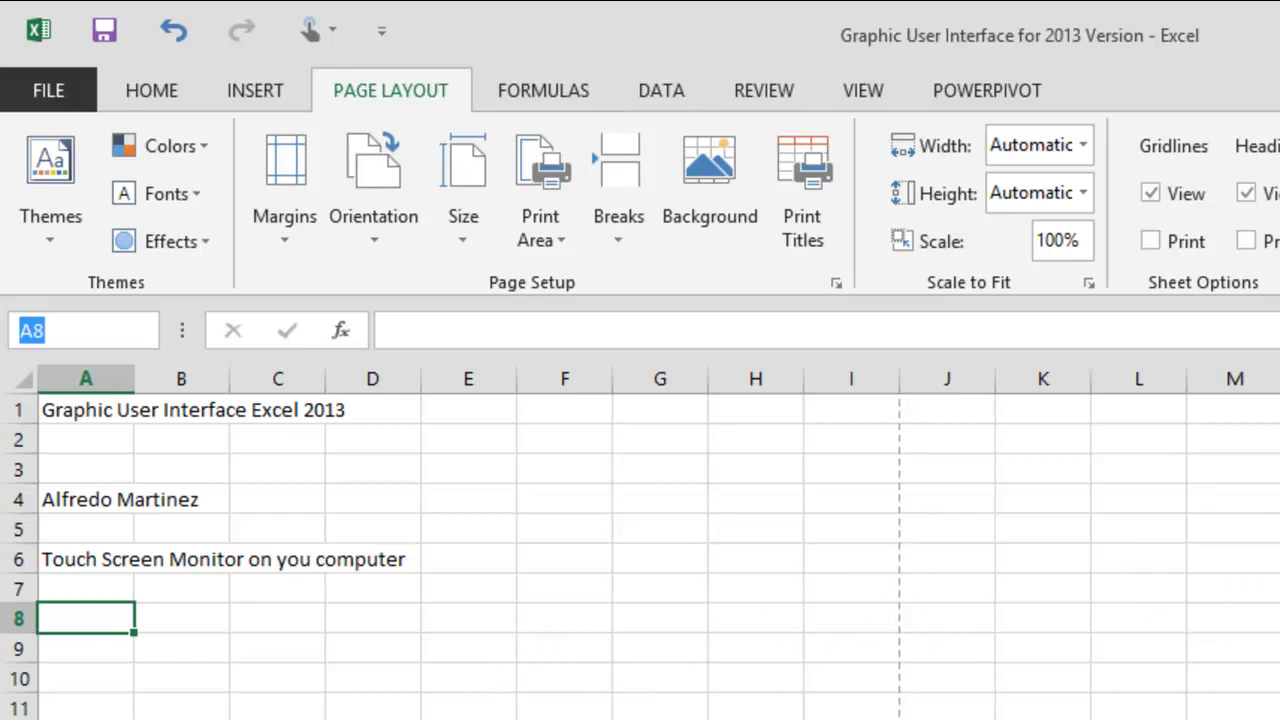
click(206, 617)
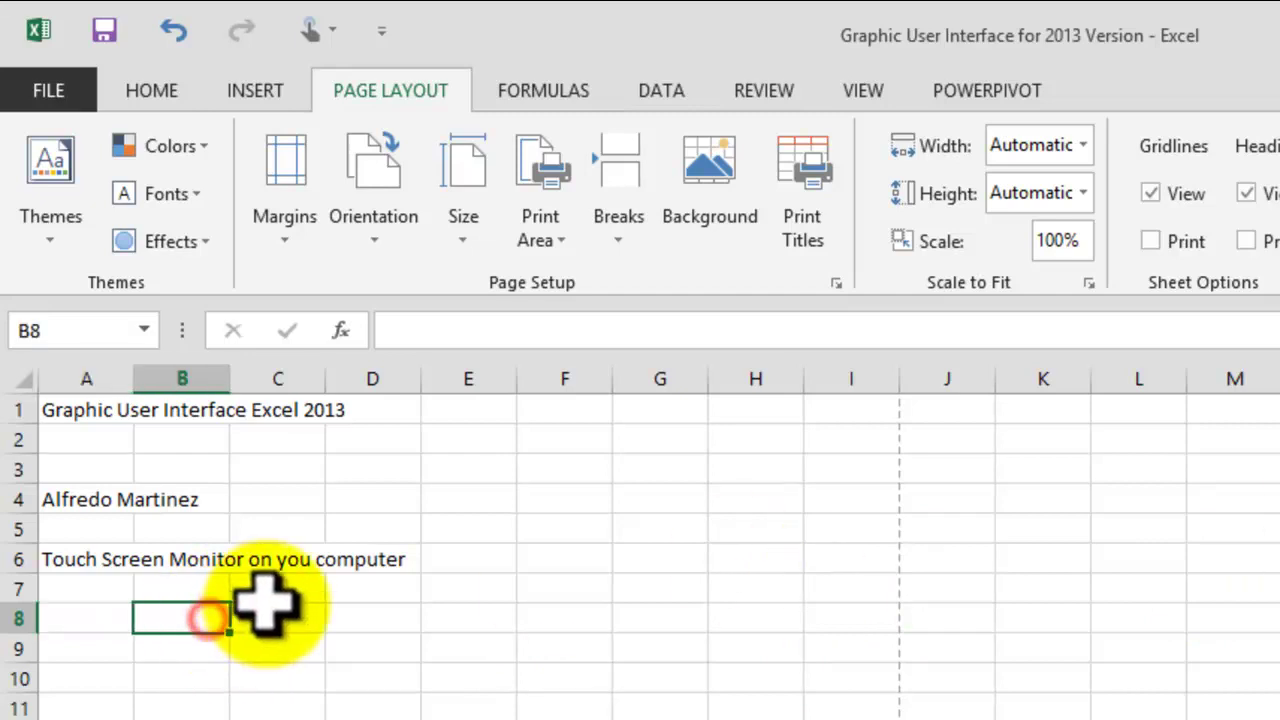
click(274, 616)
click(368, 622)
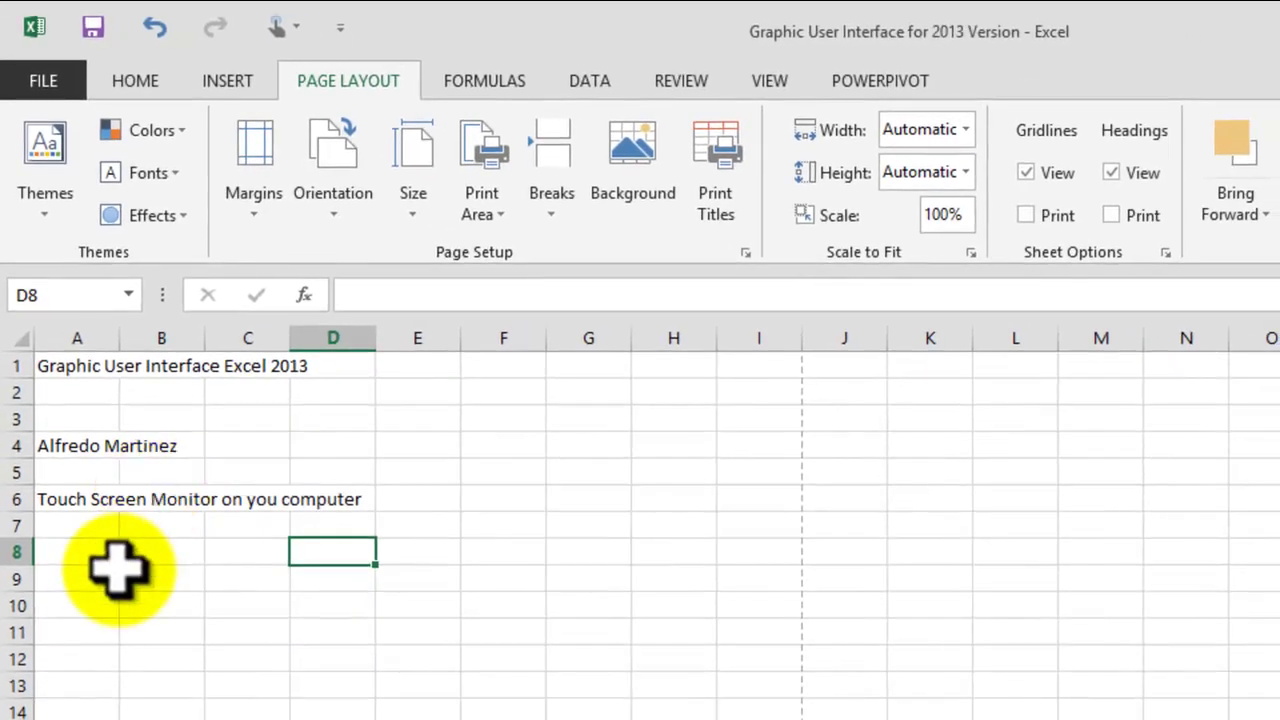
Enter "Cell: Is the intersection of a Column and a Row" in cell A8
click(105, 555)
text(C)
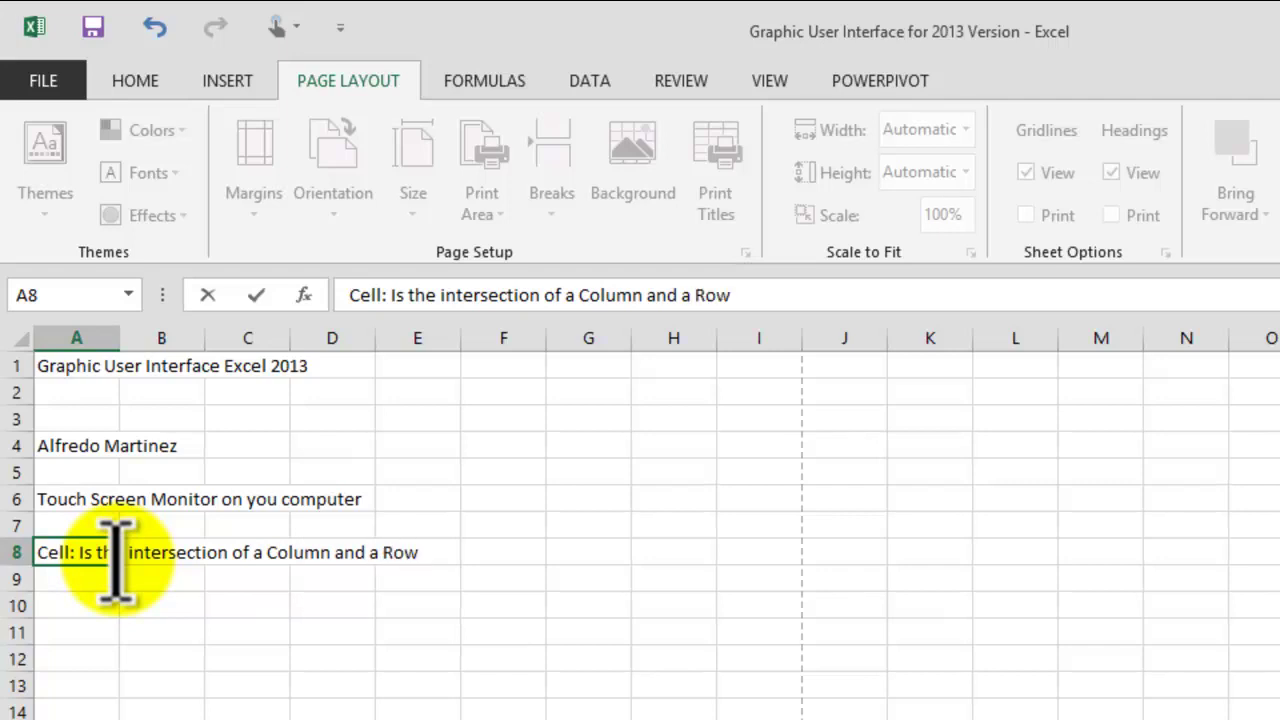
key(Return)
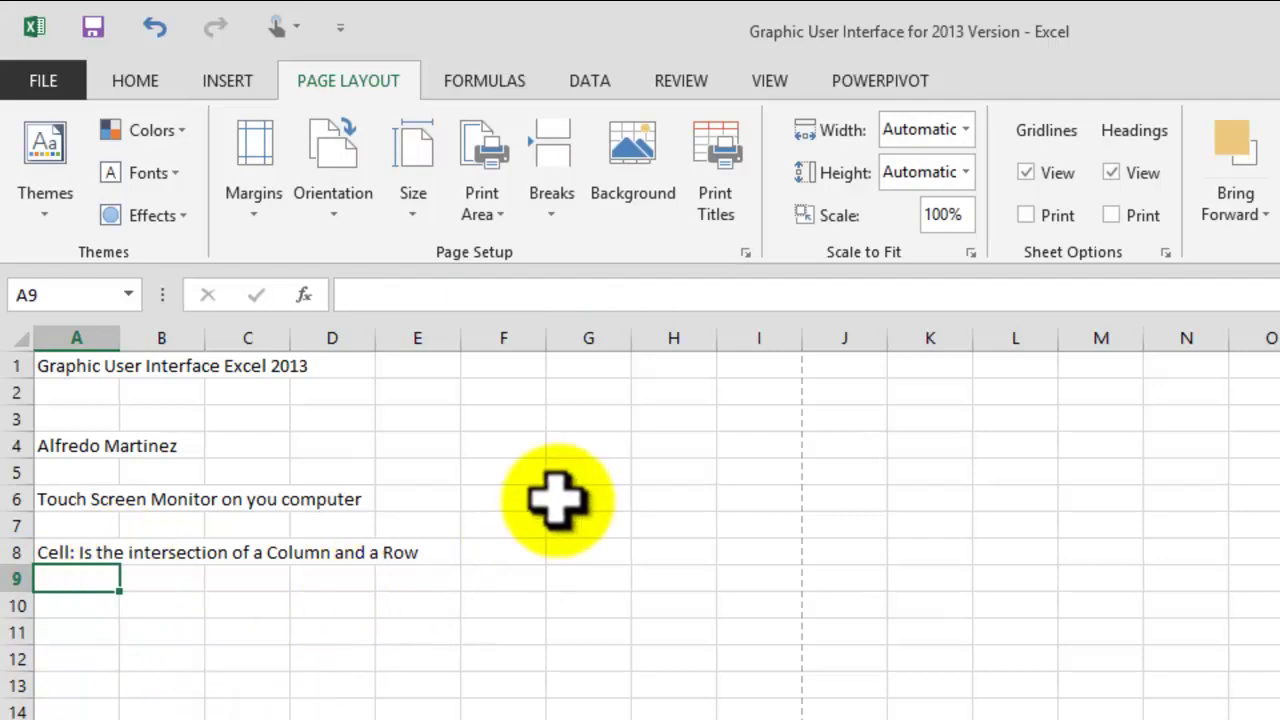
Select cells G5 and F11 to check their references, and open F11 for entry in the formula bar
click(575, 470)
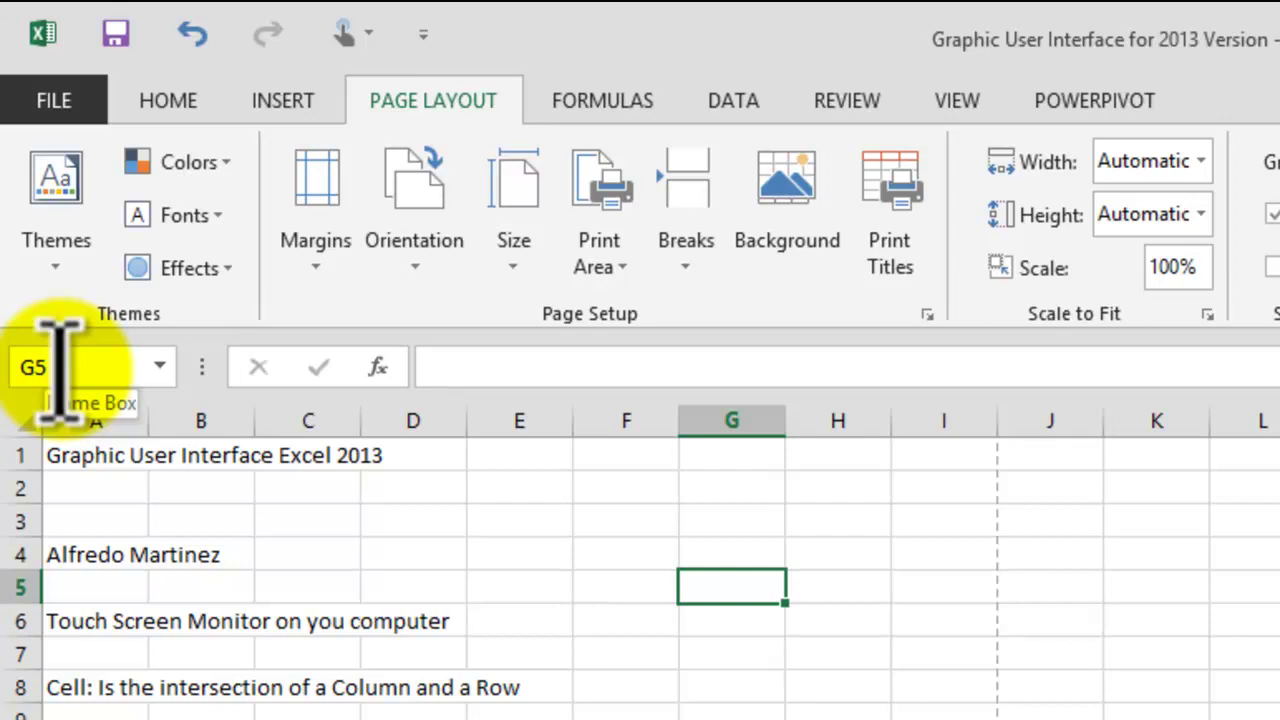
click(600, 712)
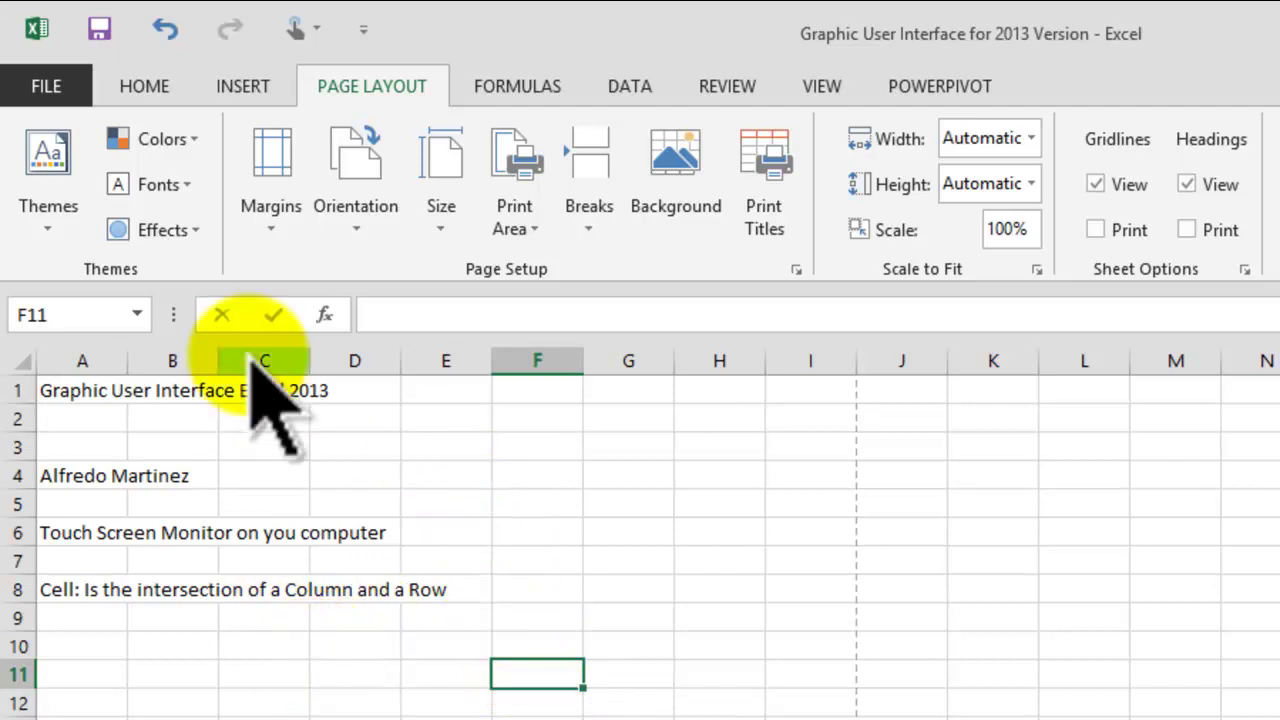
click(414, 312)
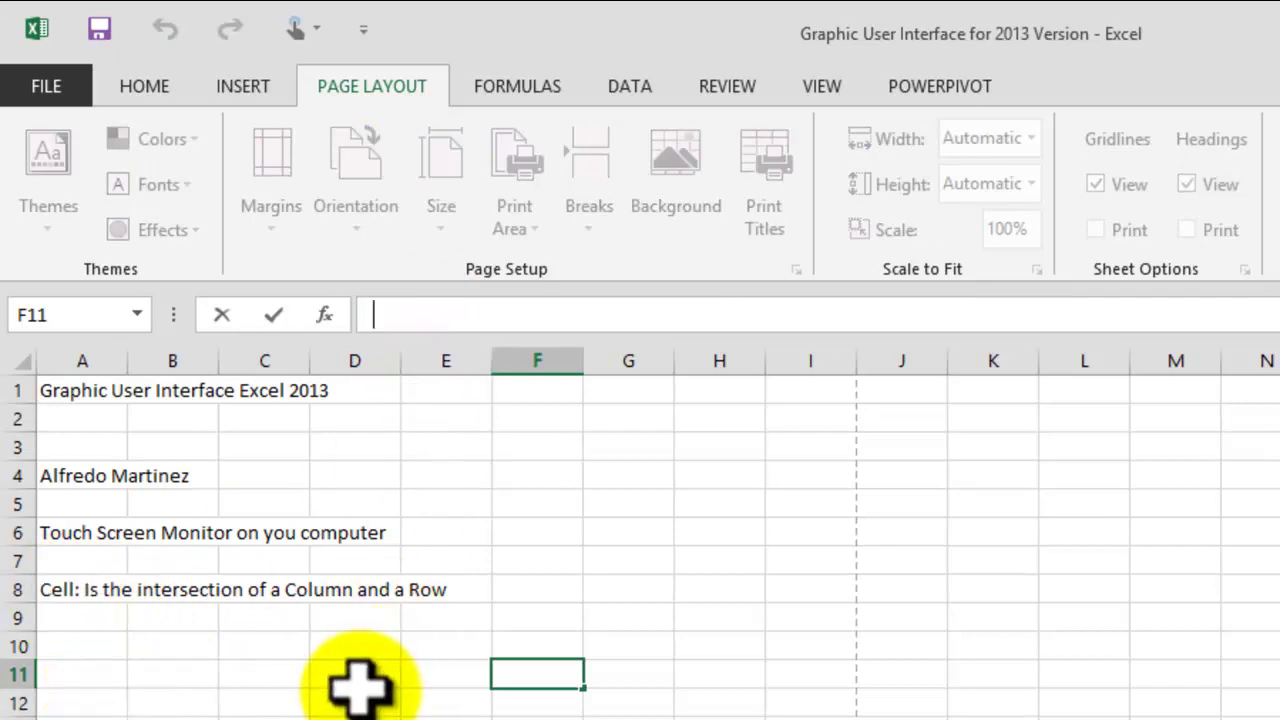
Enter "Welcome to International College" in cell B11 using the formula bar
click(145, 675)
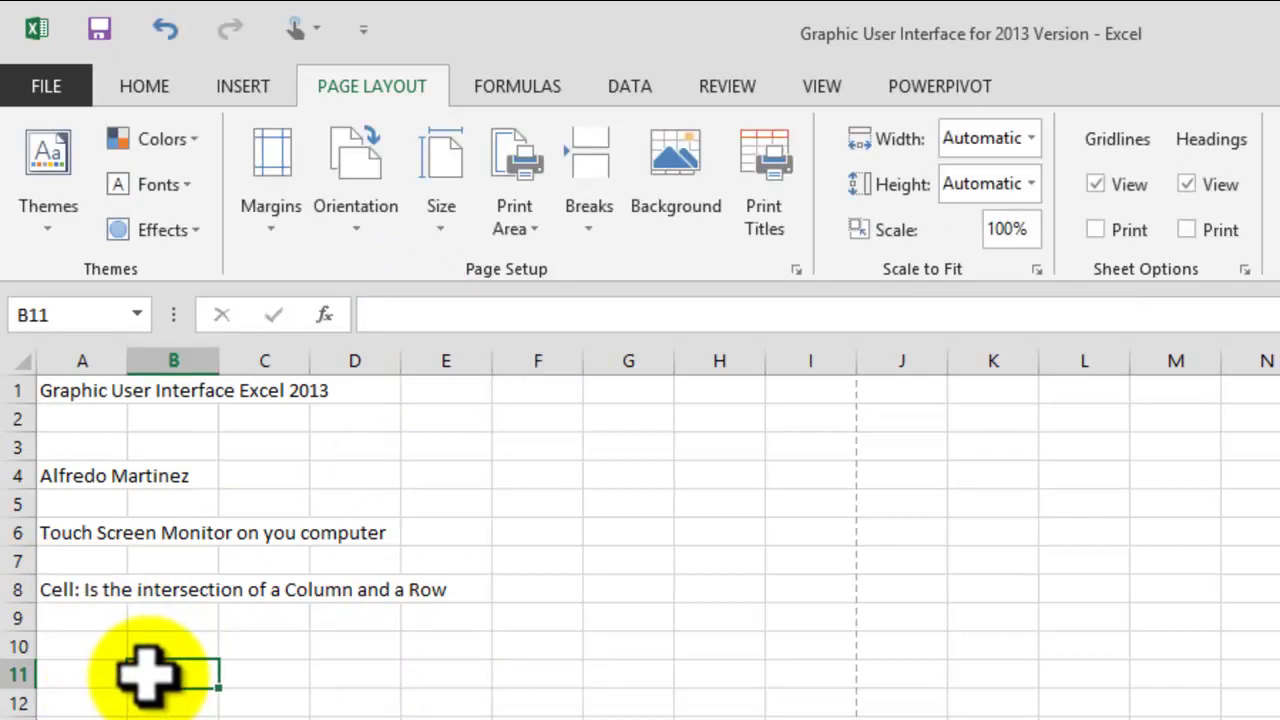
click(384, 313)
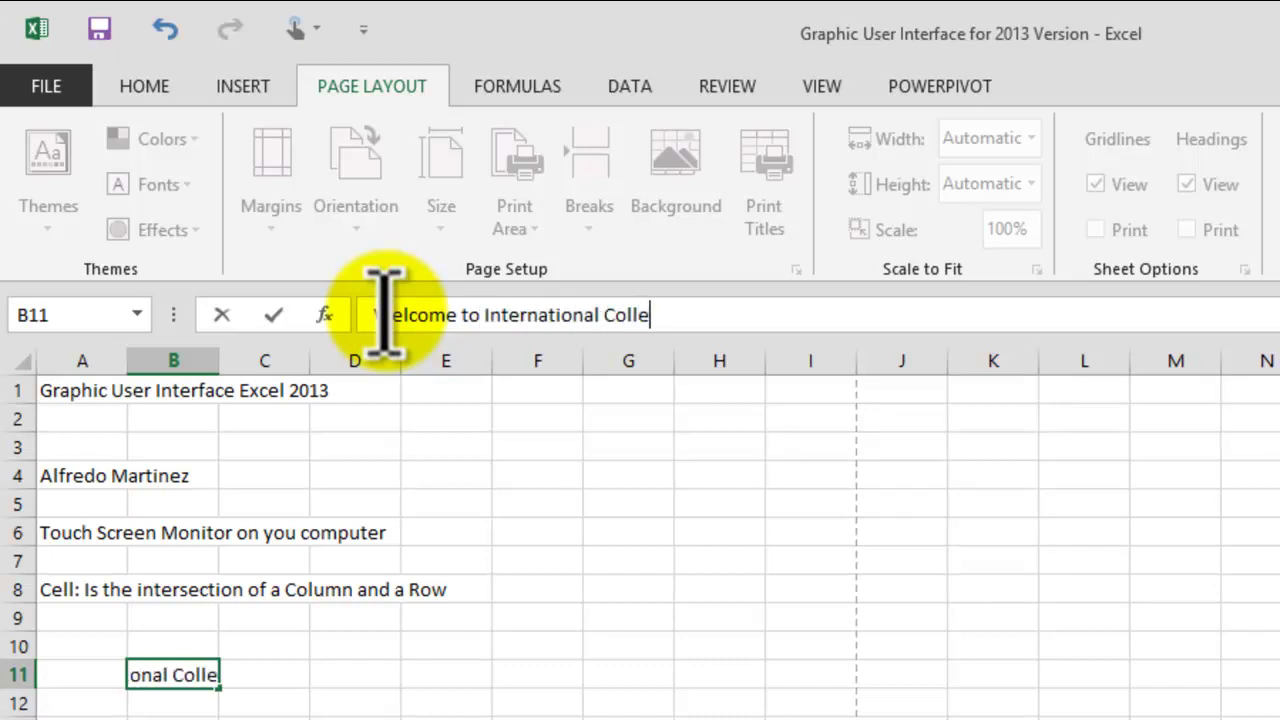
key(Return)
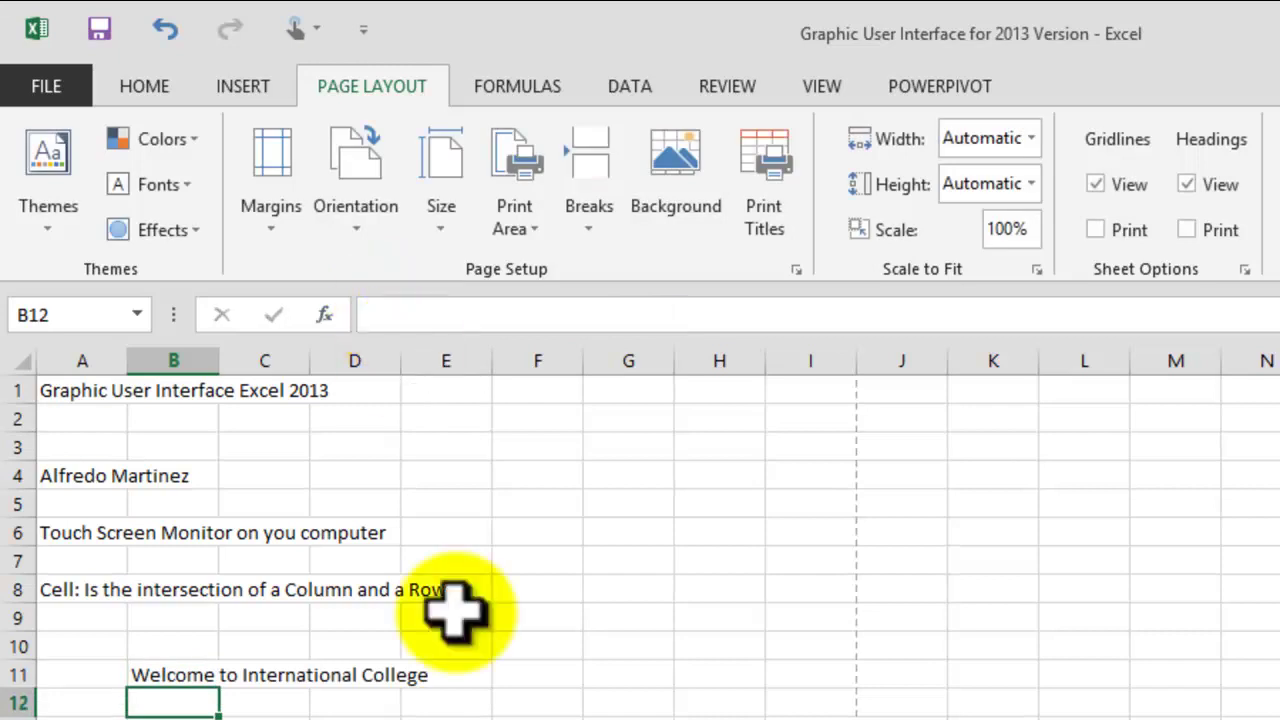
Open B11's text for editing in the formula bar, leave it, and compare the contents of B11 and D16
click(143, 671)
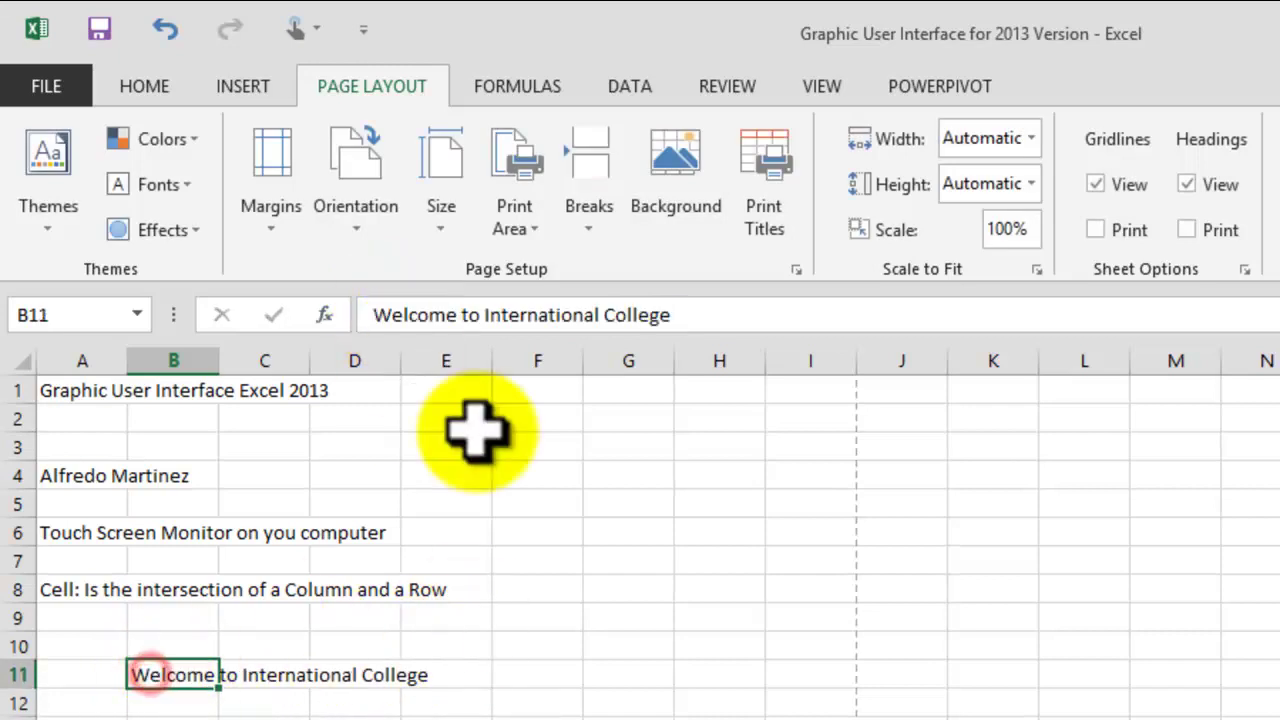
click(706, 312)
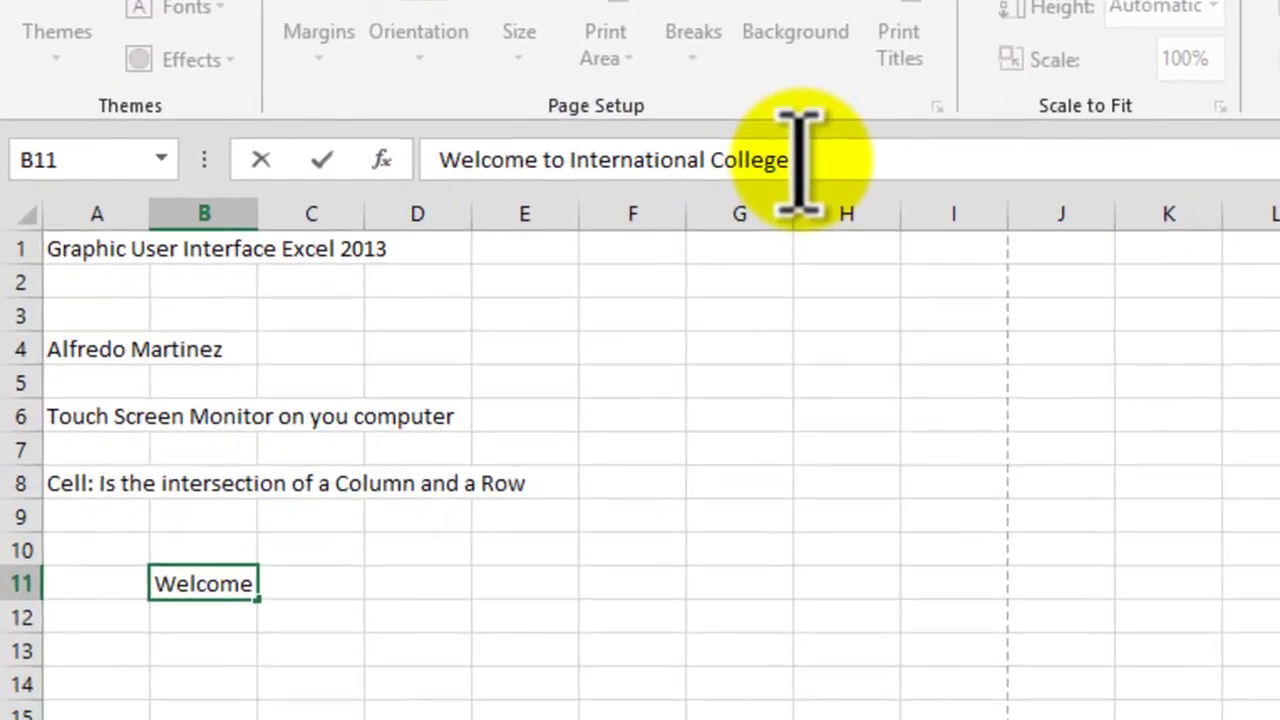
key(Return)
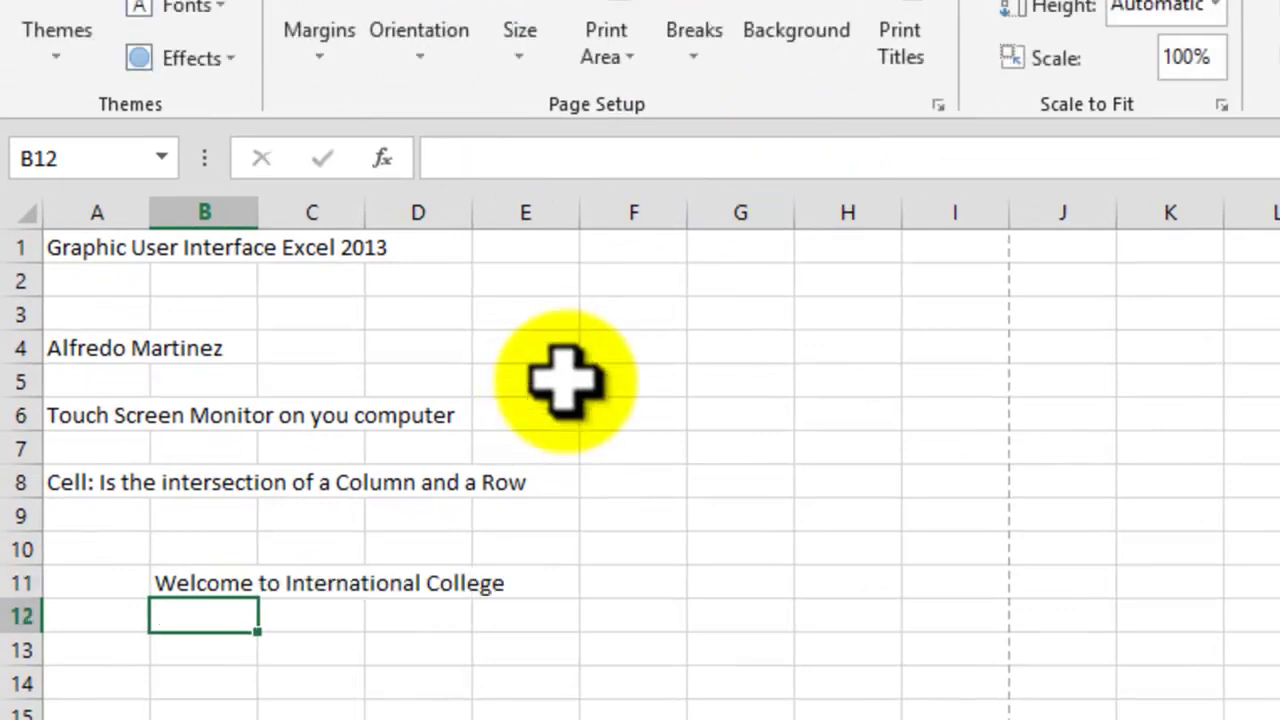
click(190, 583)
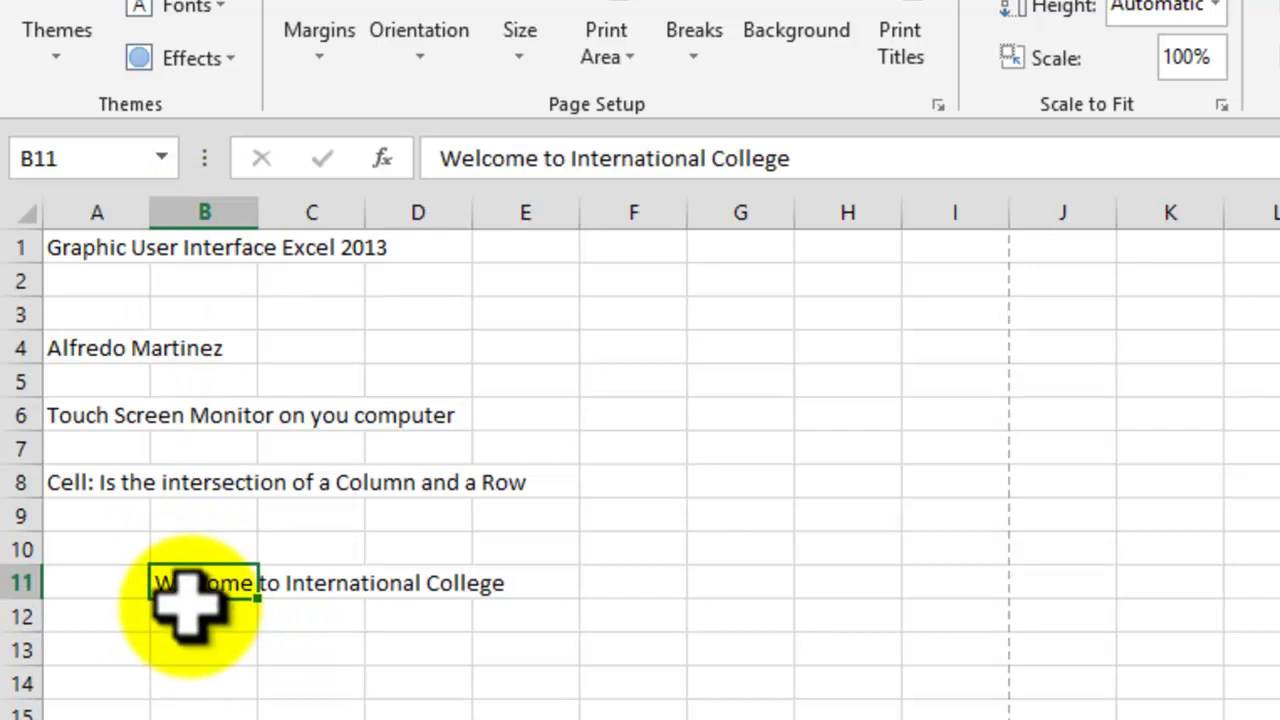
click(390, 714)
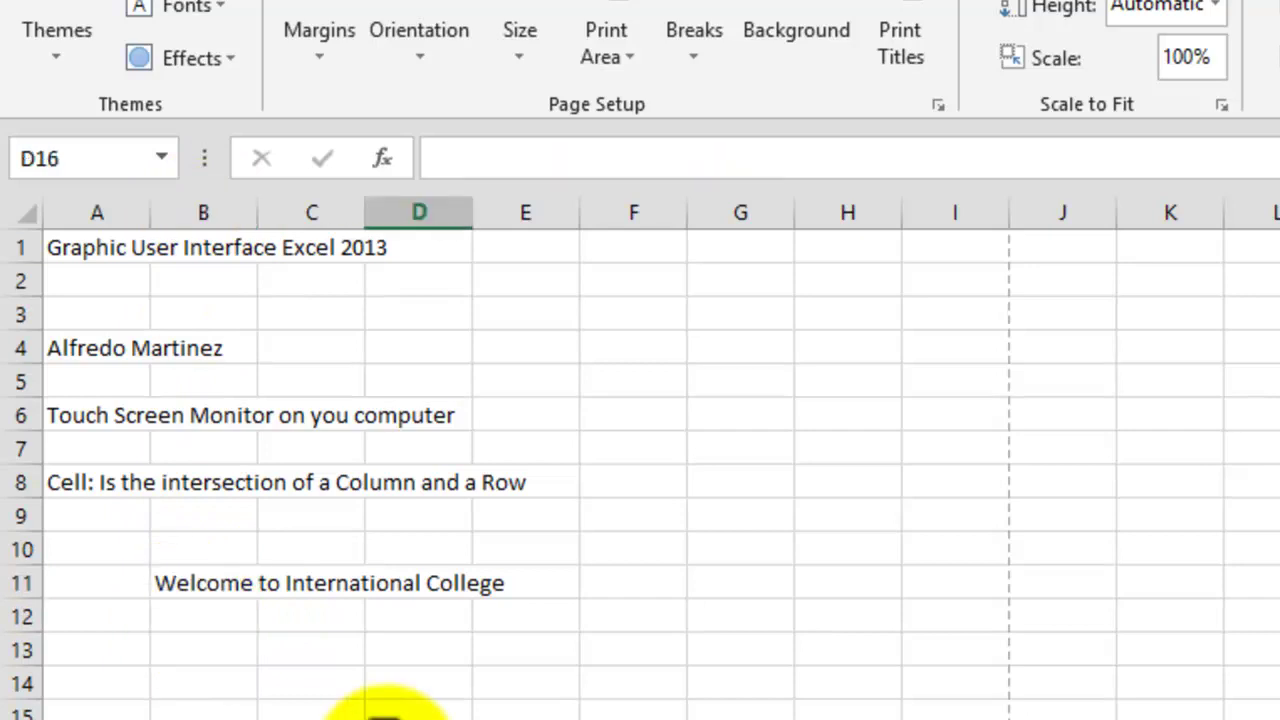
Append "Excel 2013" to the text in cell B11 using the formula bar
click(200, 585)
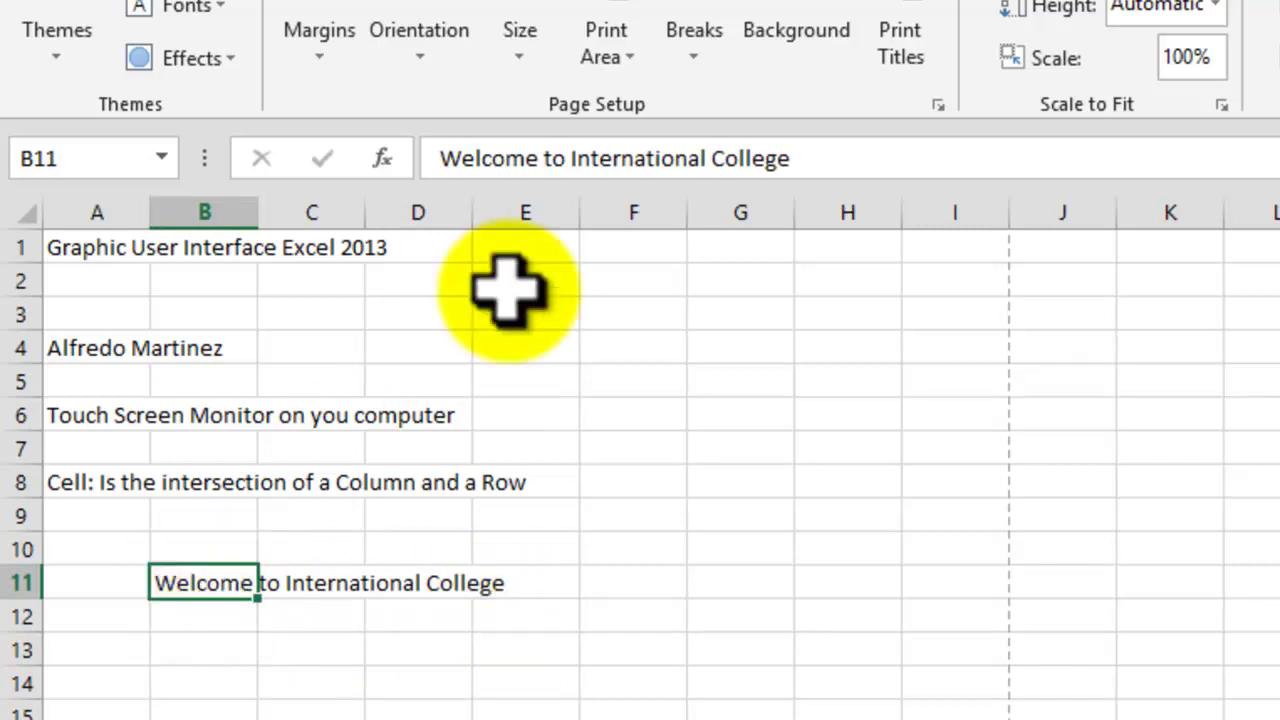
click(817, 158)
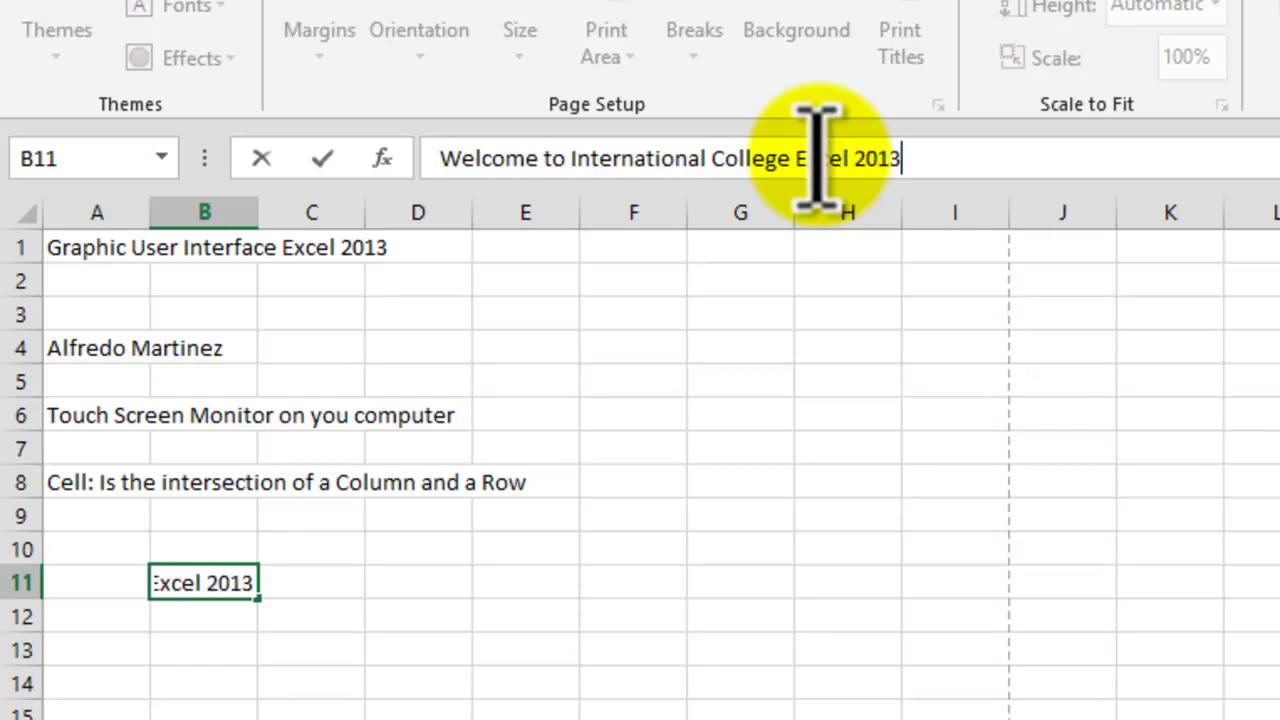
key(Return)
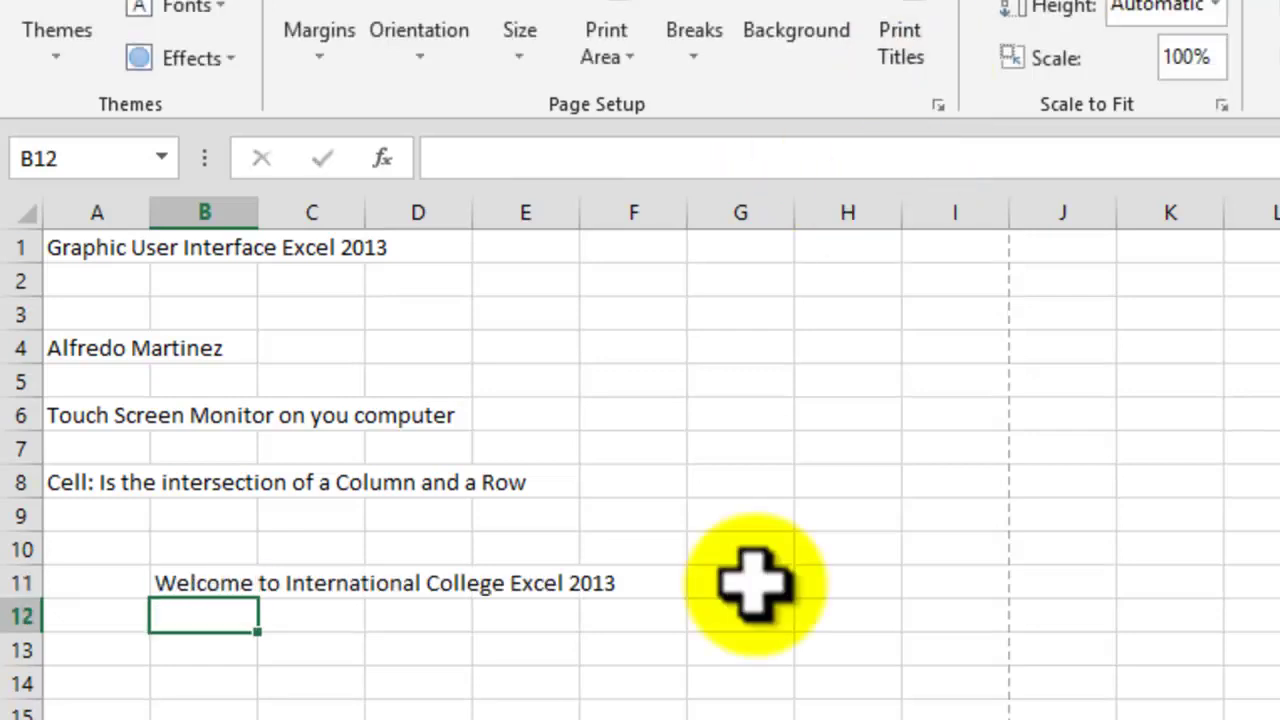
Open B11's text and the empty cell A13 for editing in the formula bar, and leave editing by selecting F15
click(206, 583)
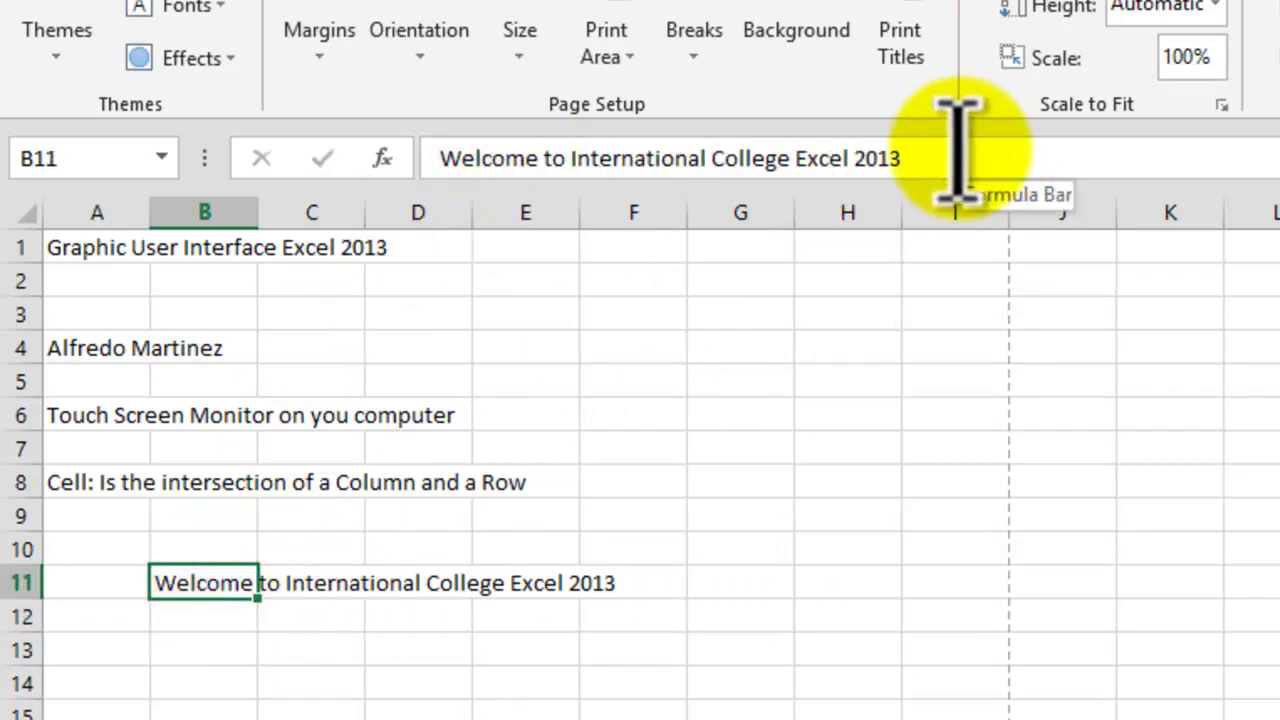
click(912, 160)
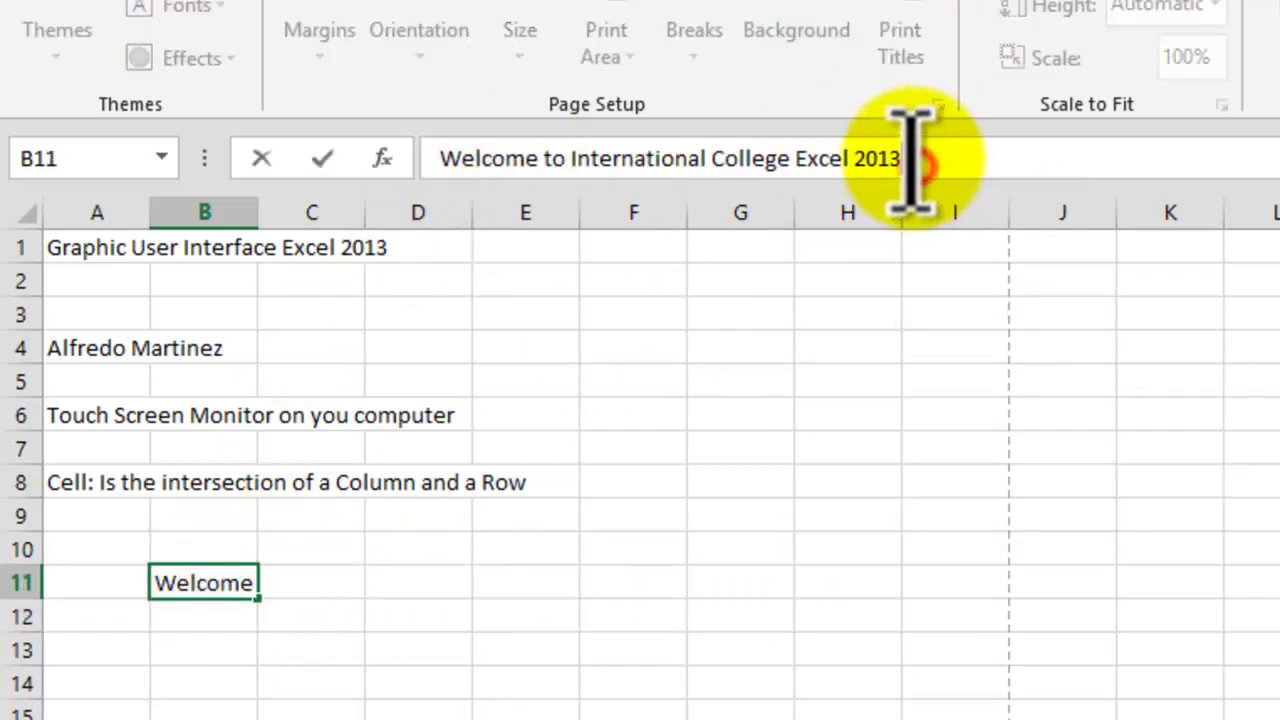
click(115, 650)
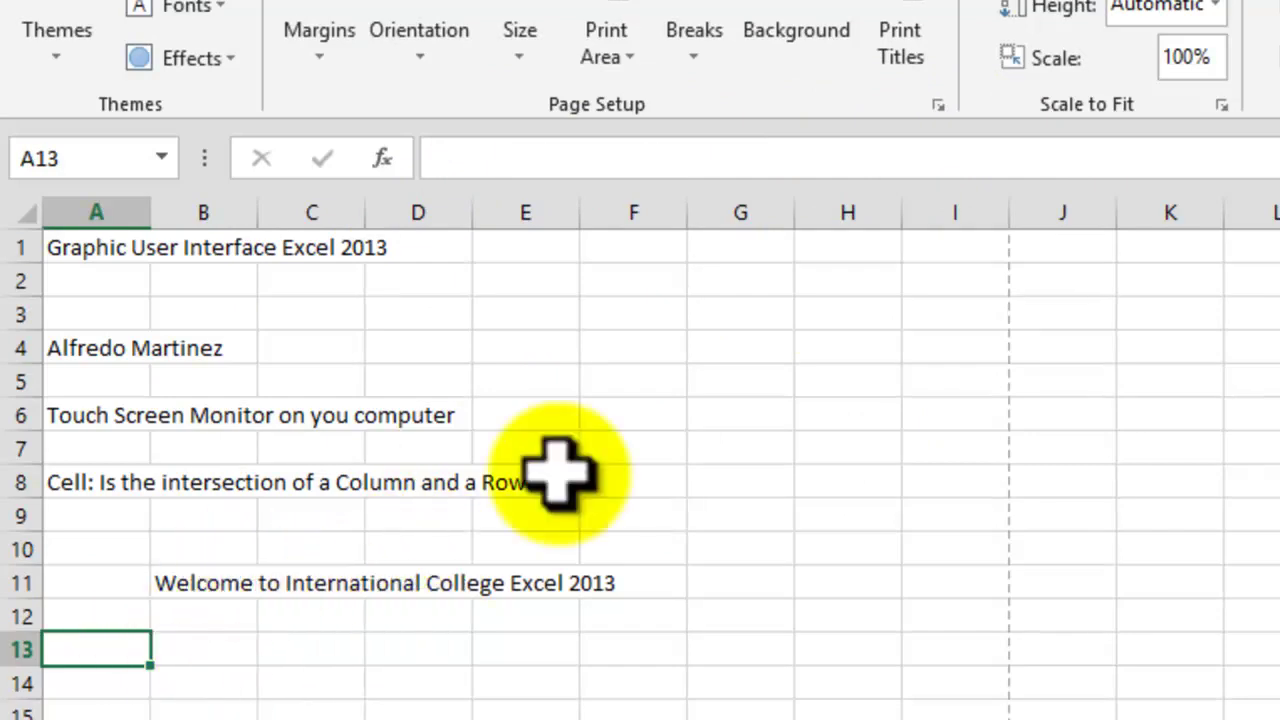
click(457, 150)
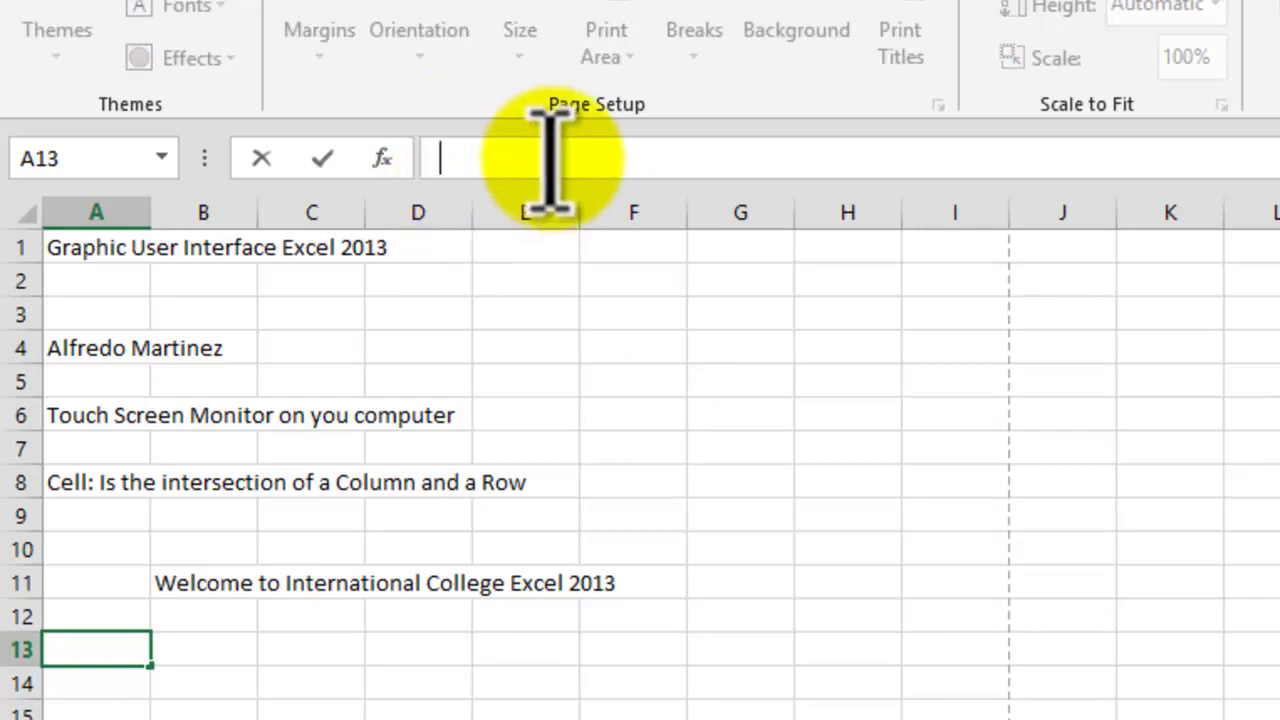
click(670, 702)
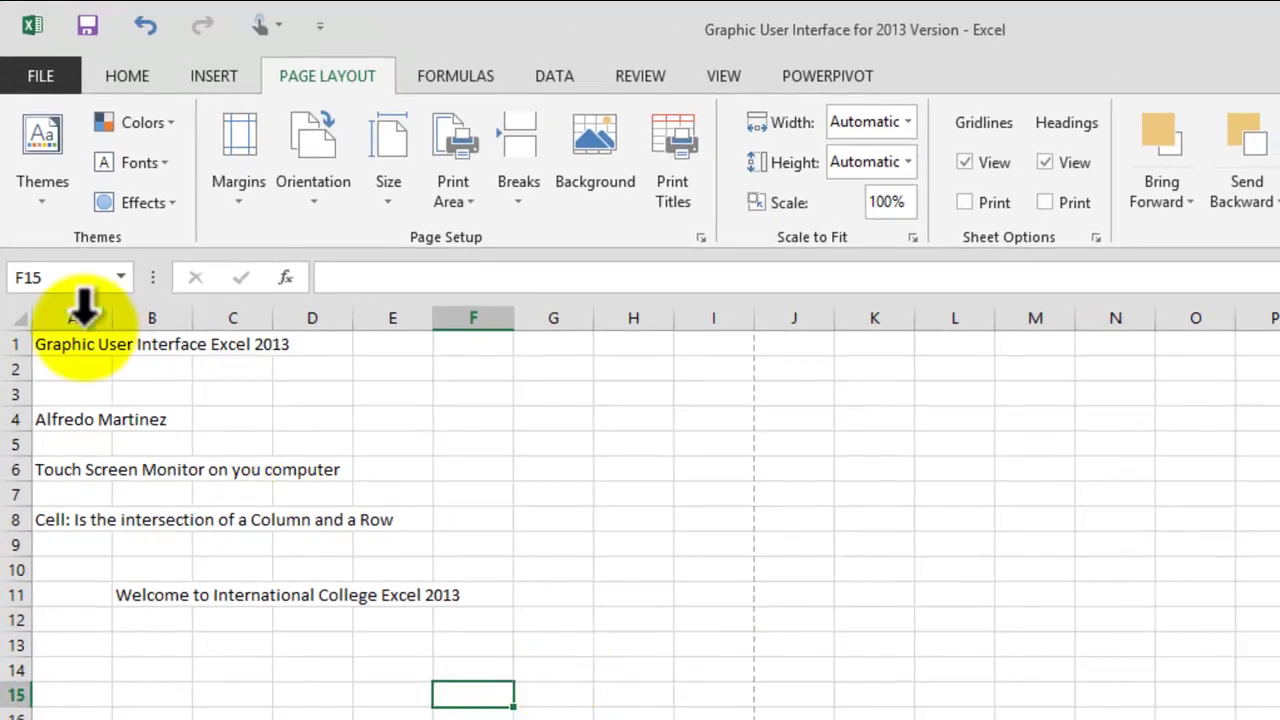
Select the whole columns A through I one at a time
click(87, 315)
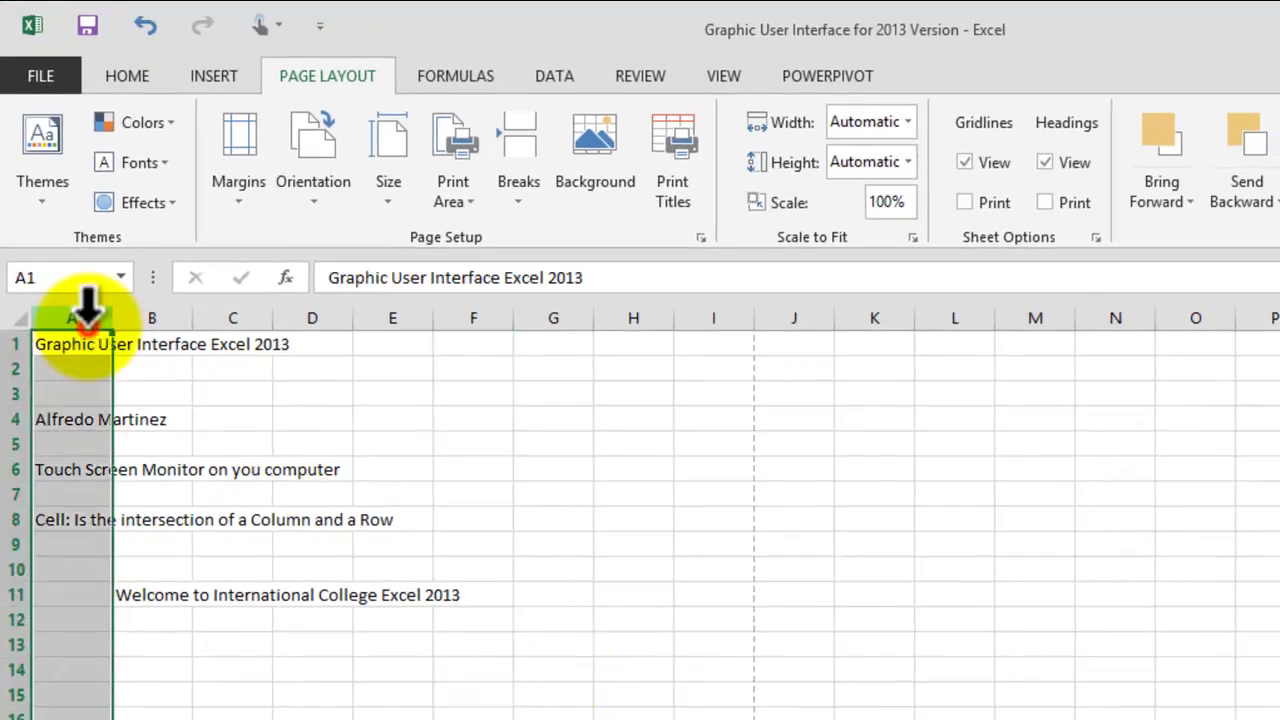
click(150, 315)
click(230, 318)
click(306, 318)
click(396, 318)
click(468, 318)
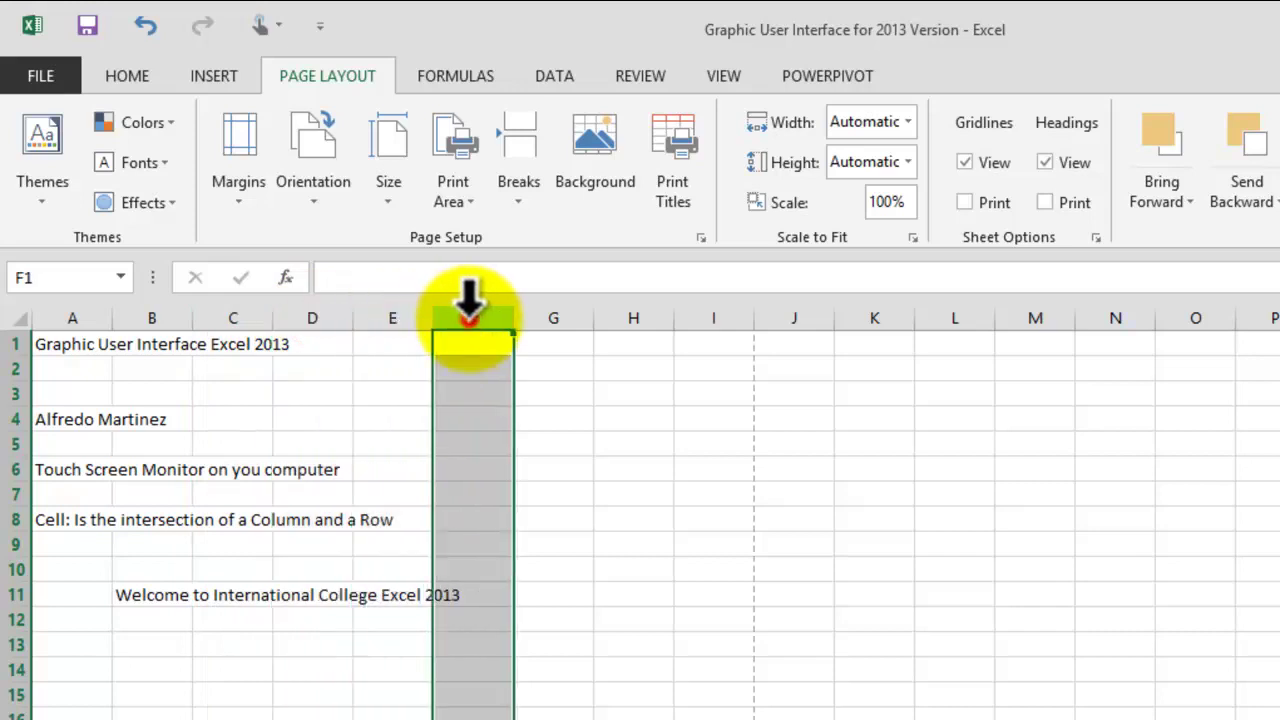
click(537, 318)
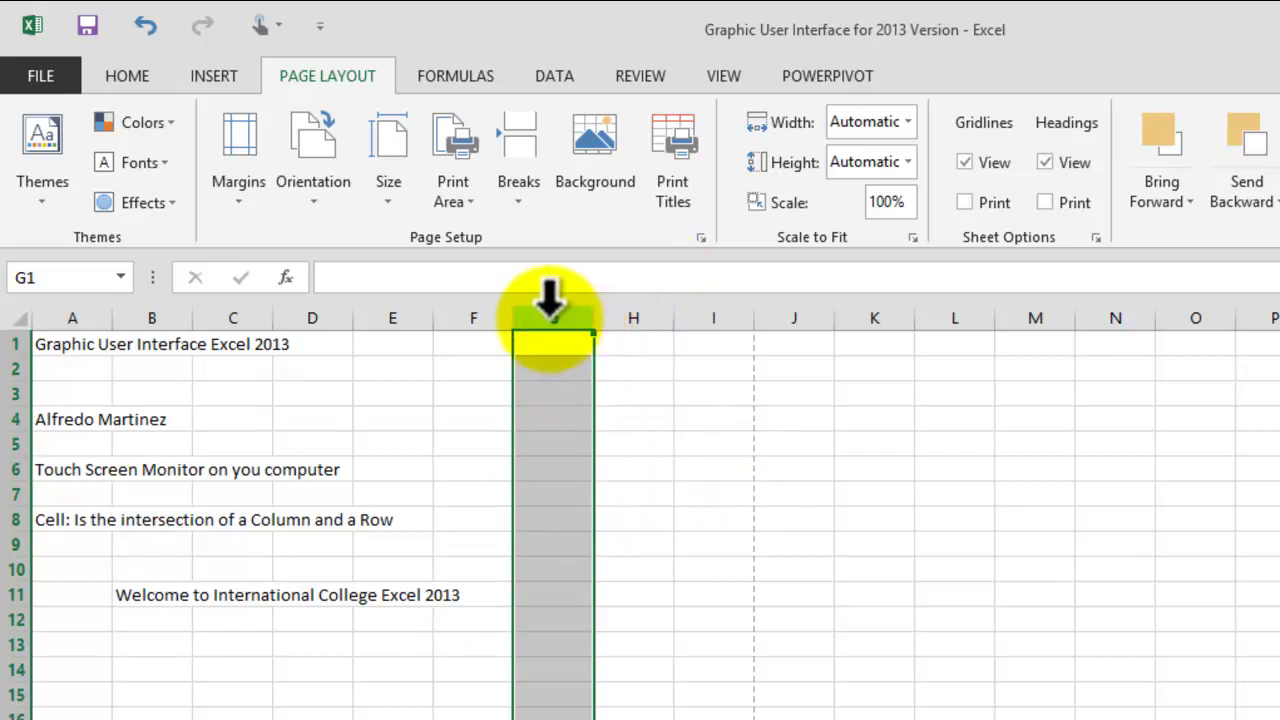
click(626, 310)
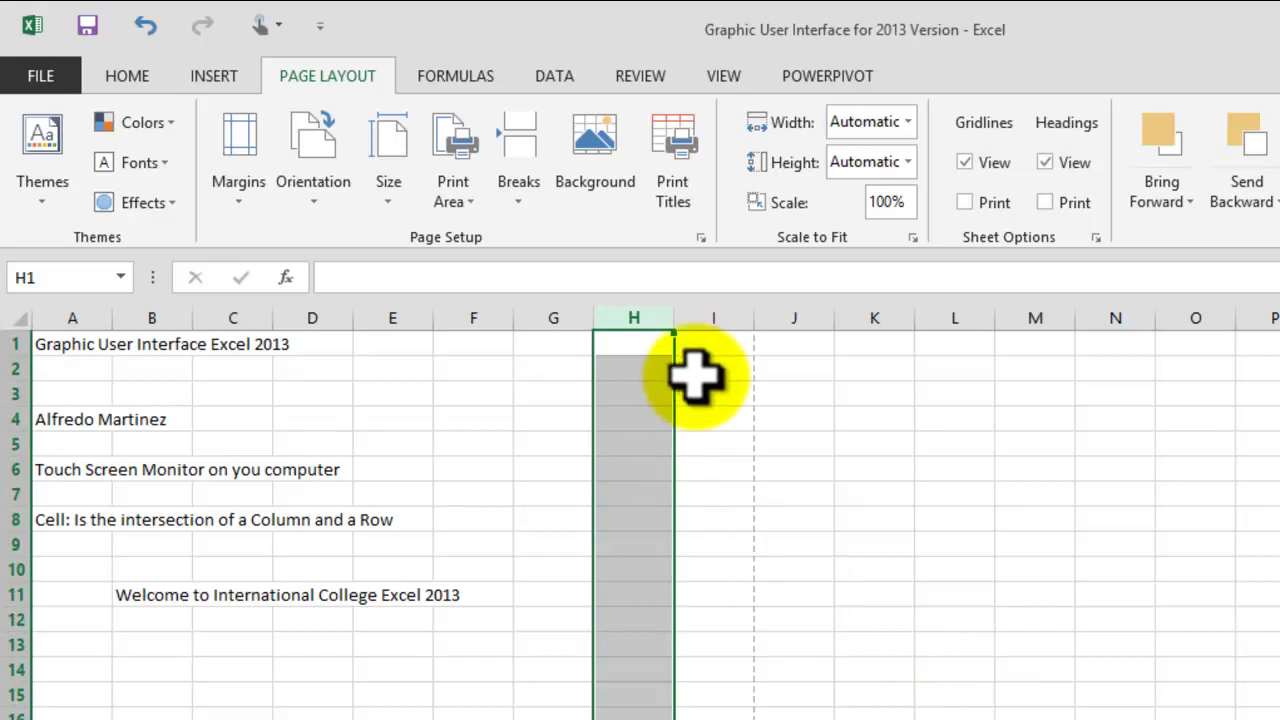
click(706, 310)
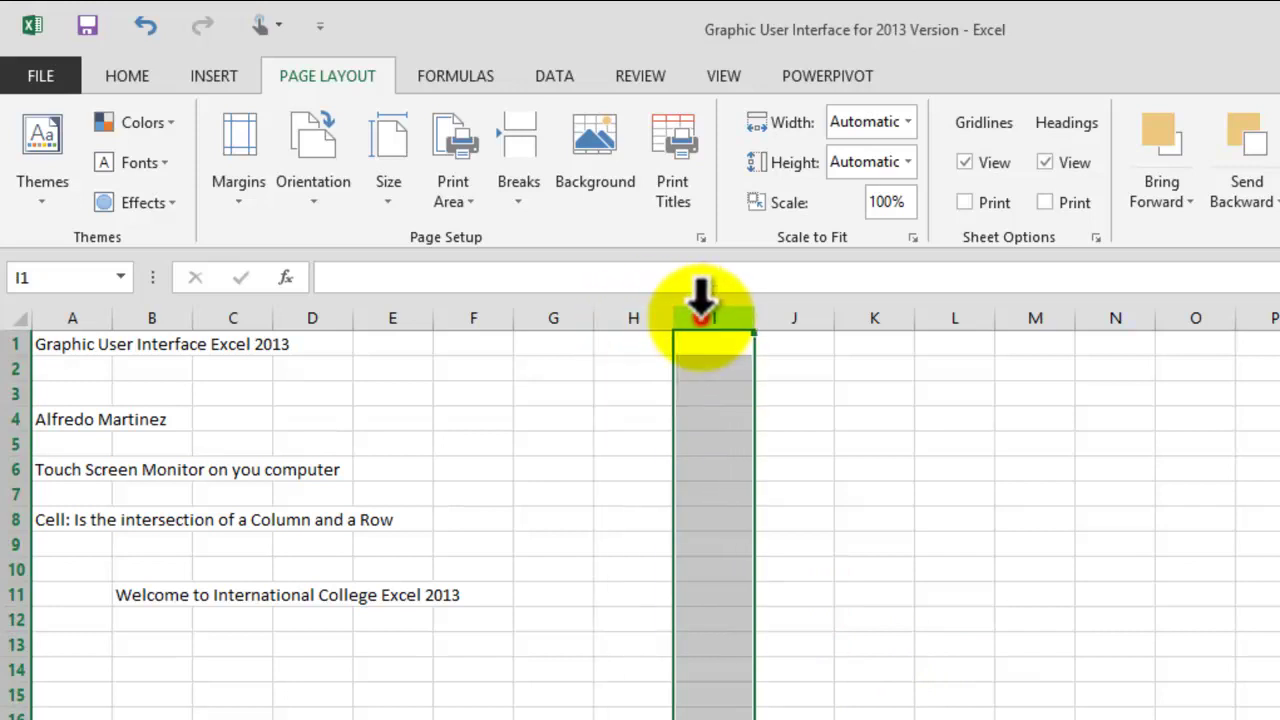
Select the entire rows 1 through 4 one at a time, and clear the row selection by selecting cell C15
click(16, 347)
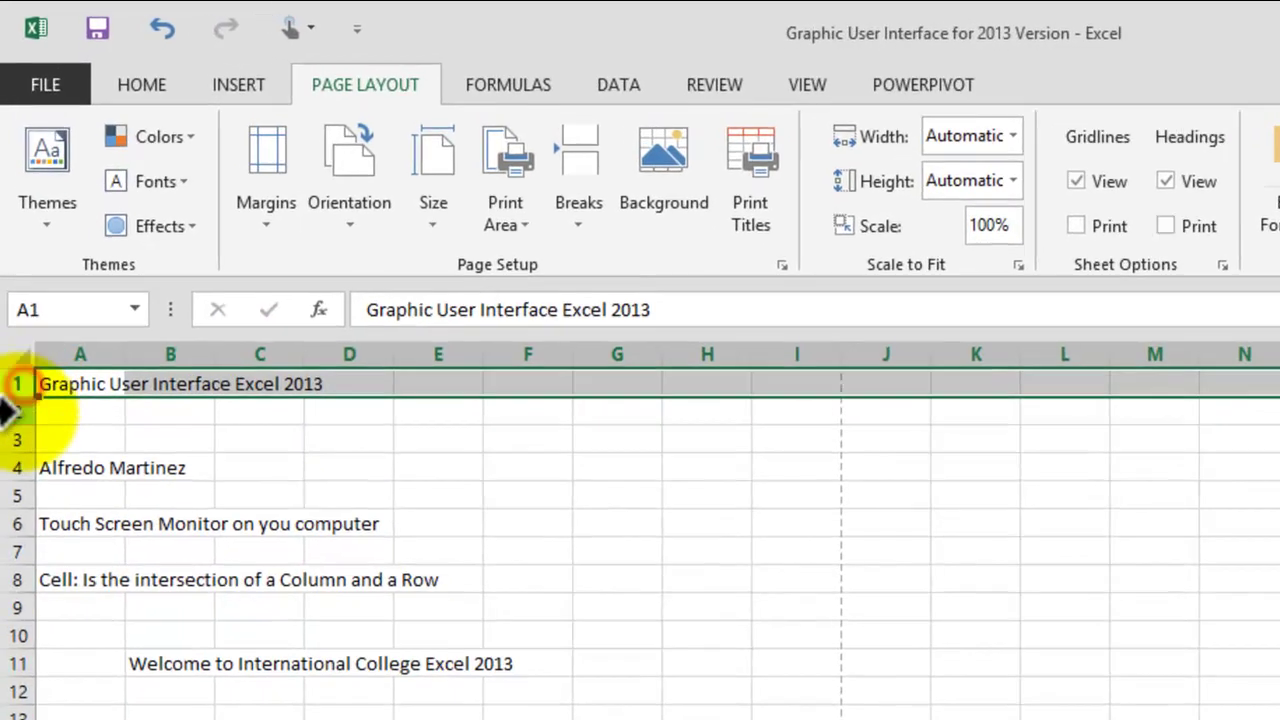
click(12, 410)
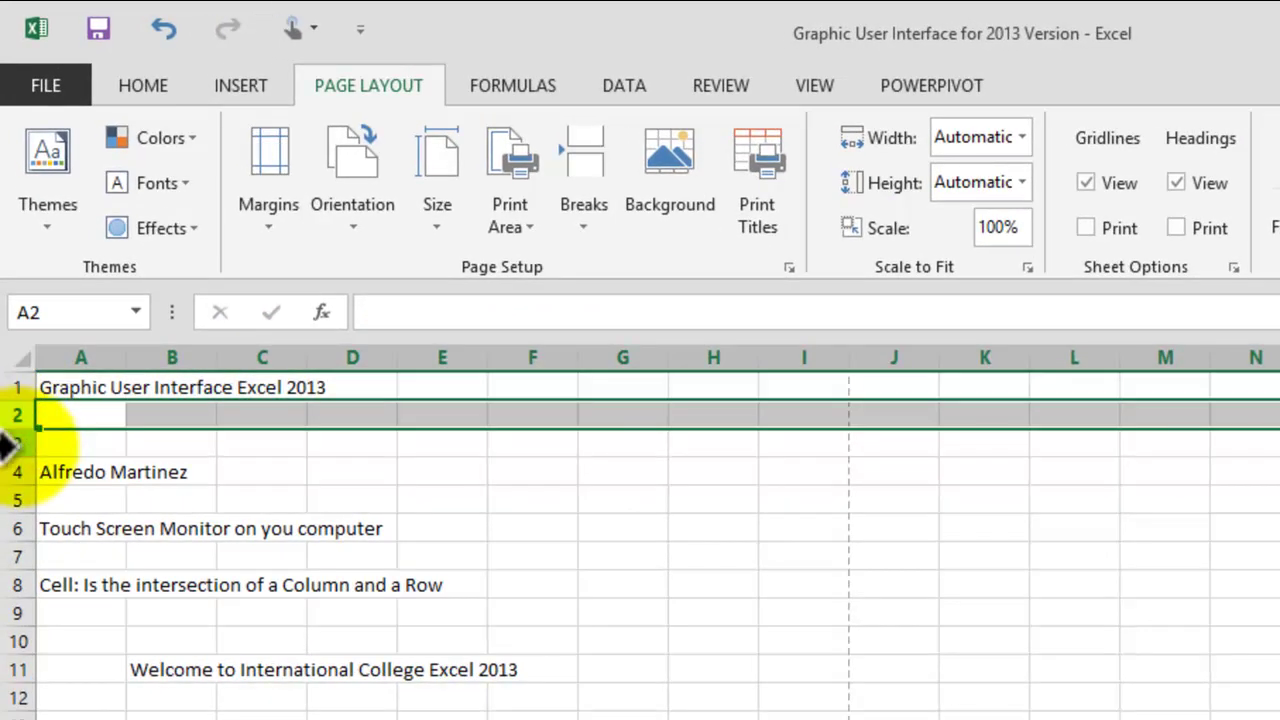
click(10, 443)
click(12, 472)
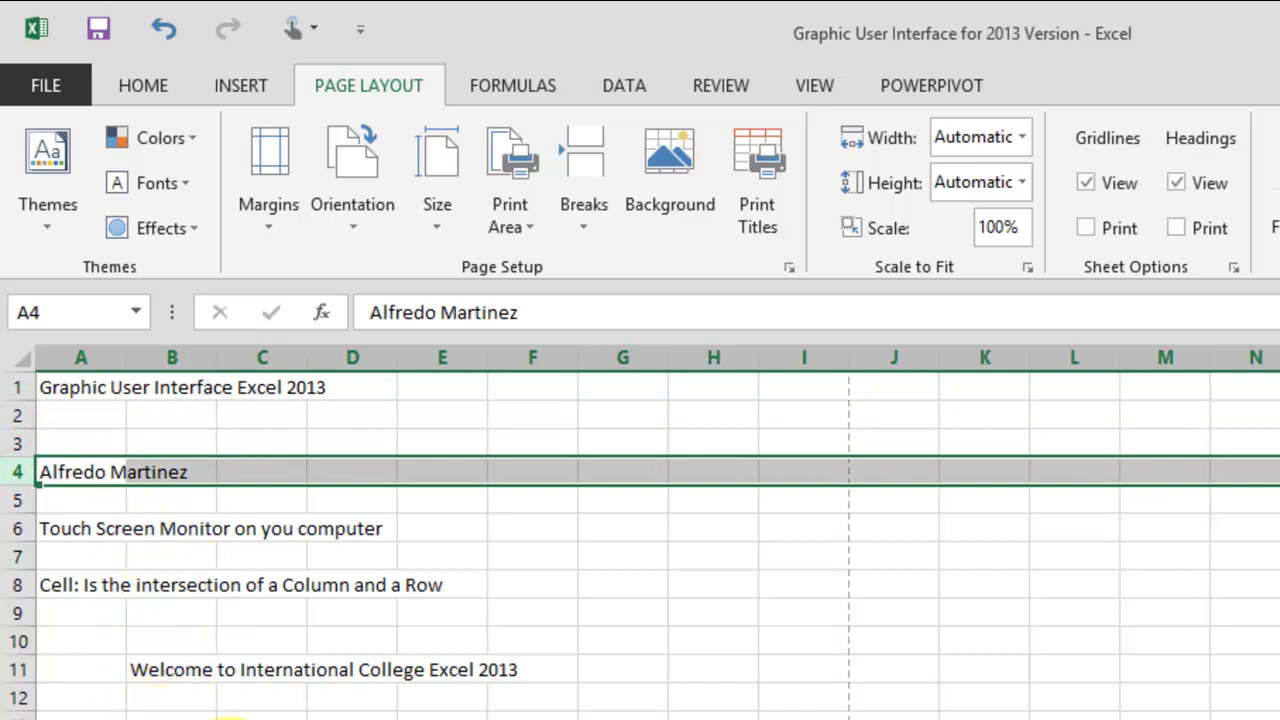
click(230, 719)
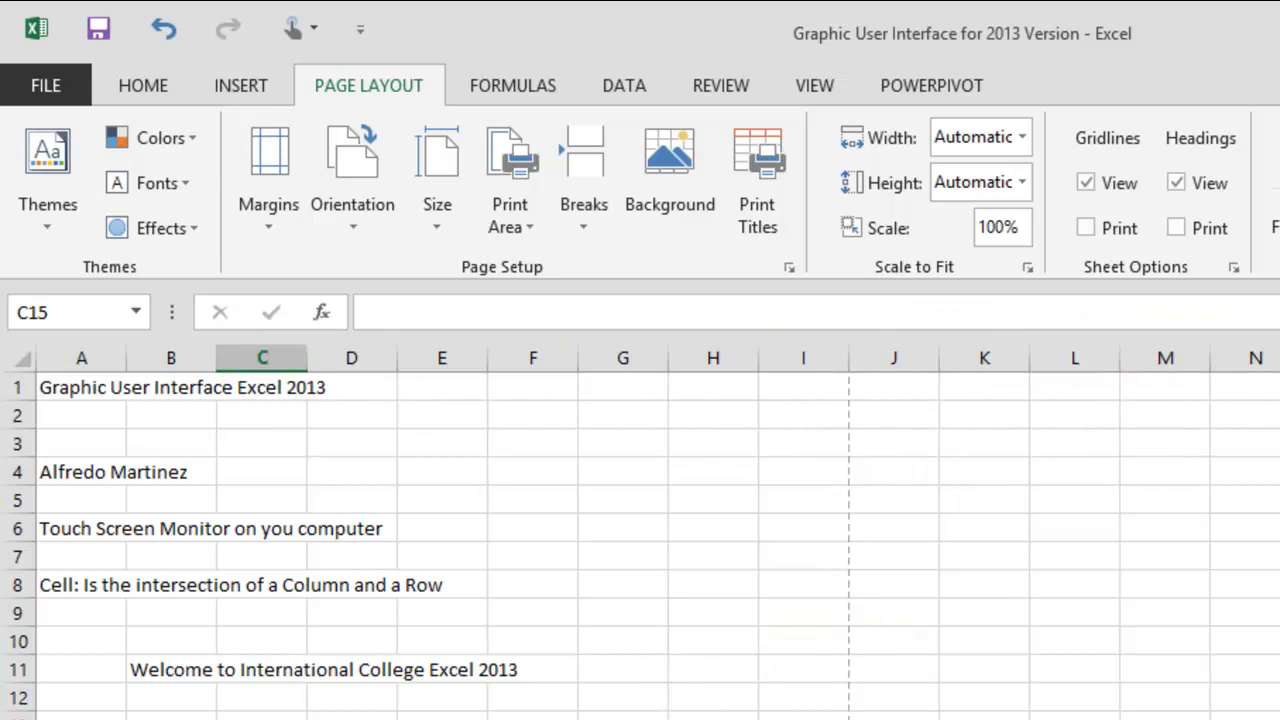
Select the whole columns Z, AA, AB and AC one at a time, and return to column A
scroll(649, 532, right, 3)
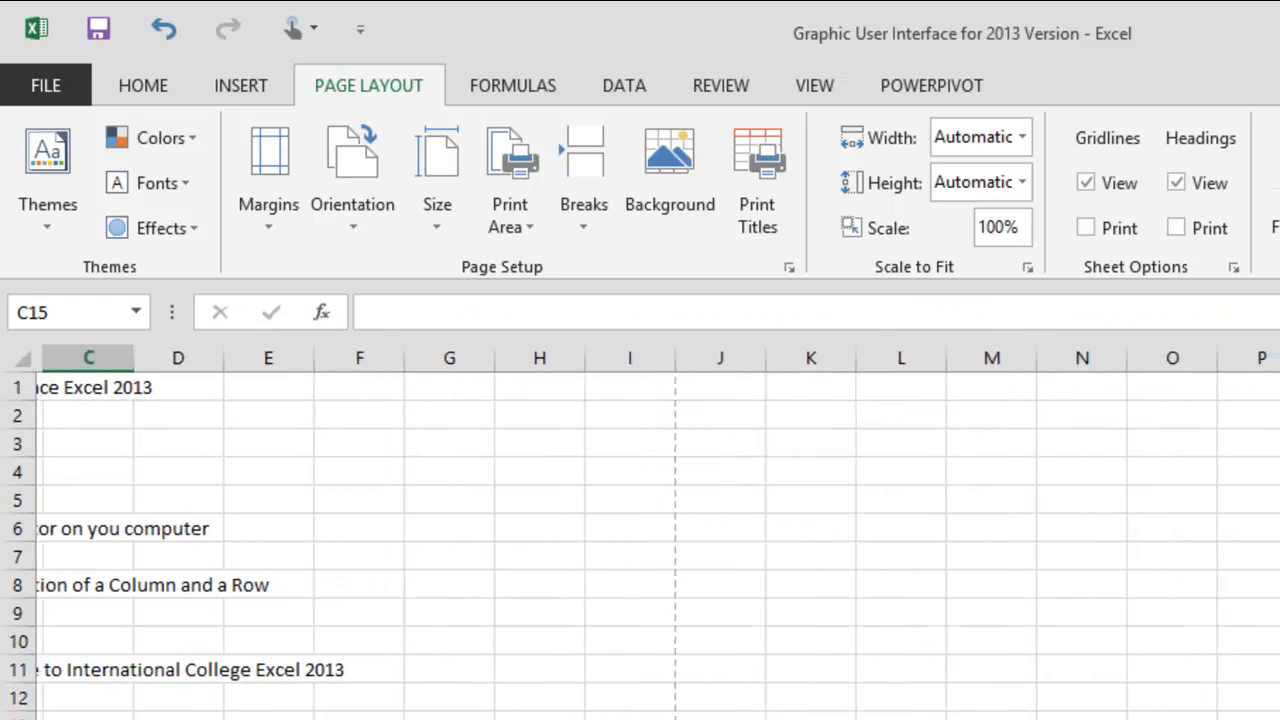
scroll(651, 534, right, 12)
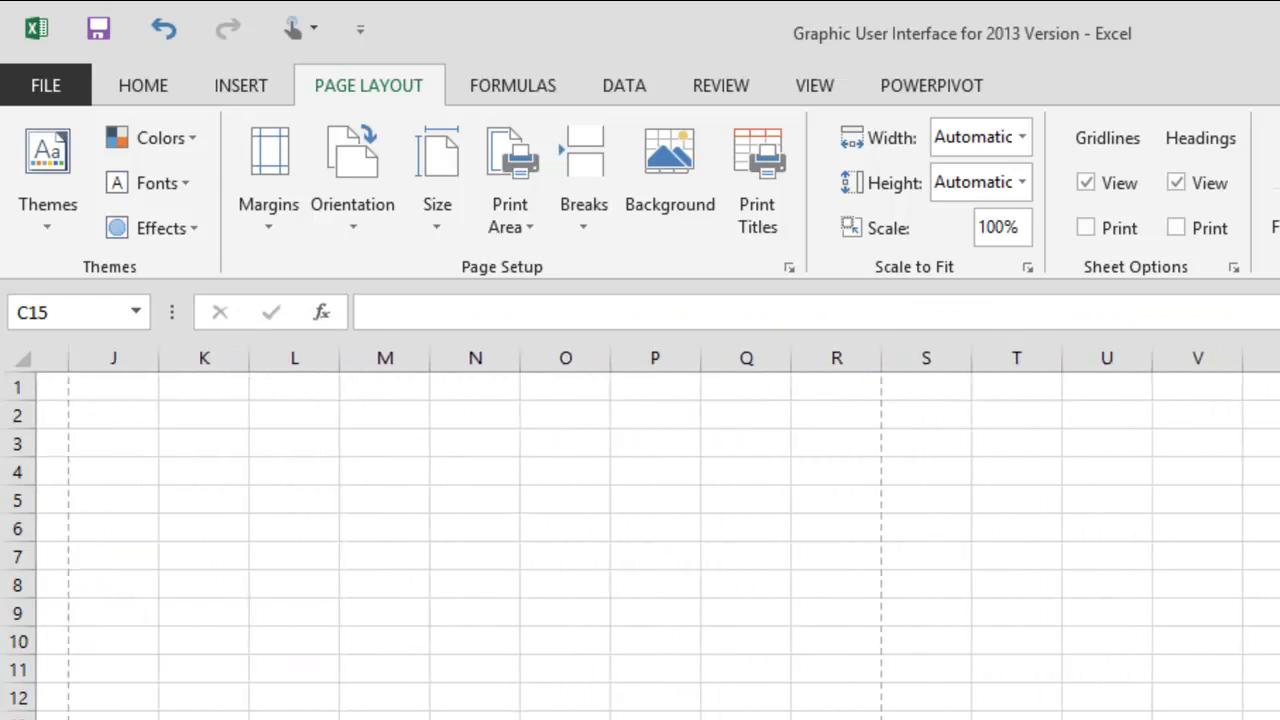
scroll(651, 534, right, 2)
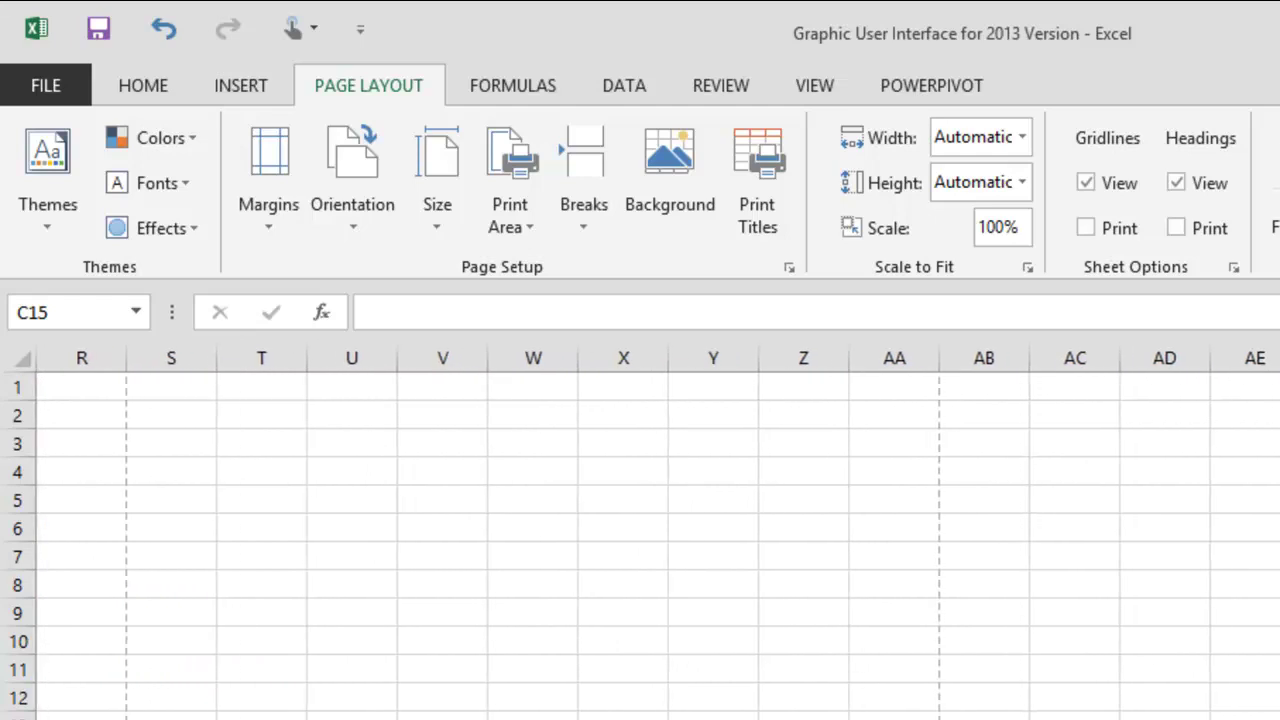
click(790, 357)
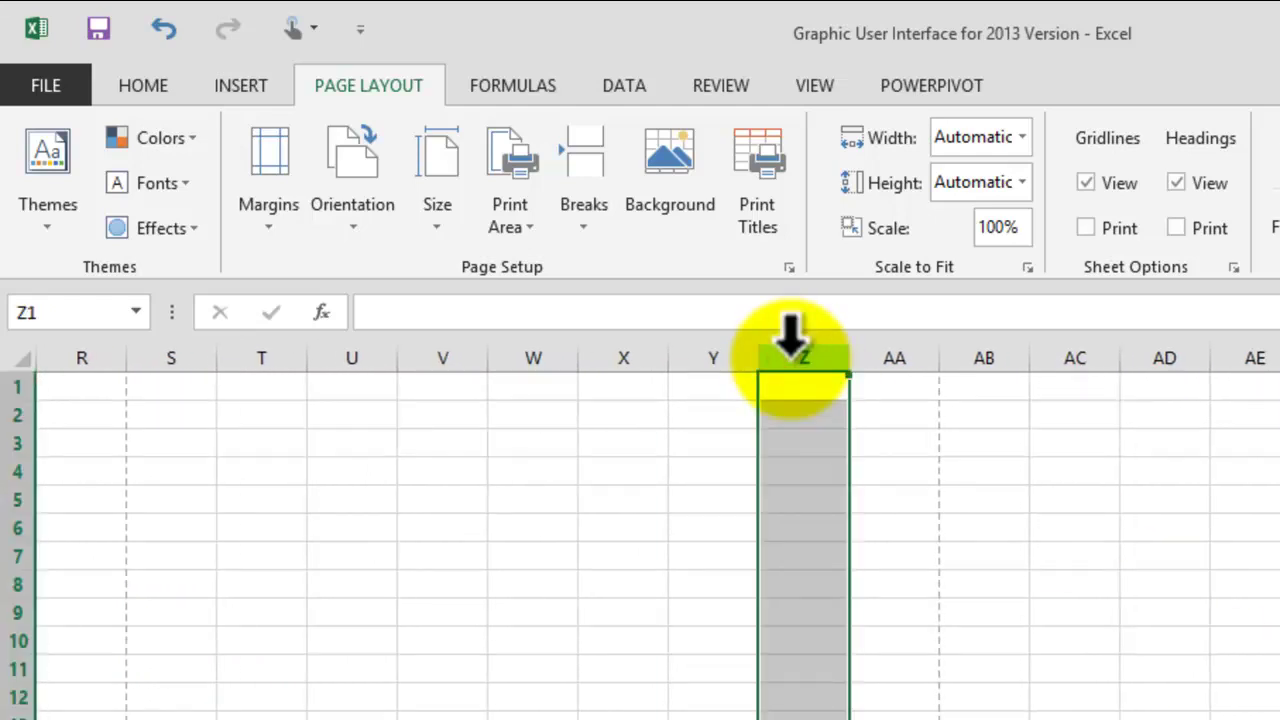
click(886, 352)
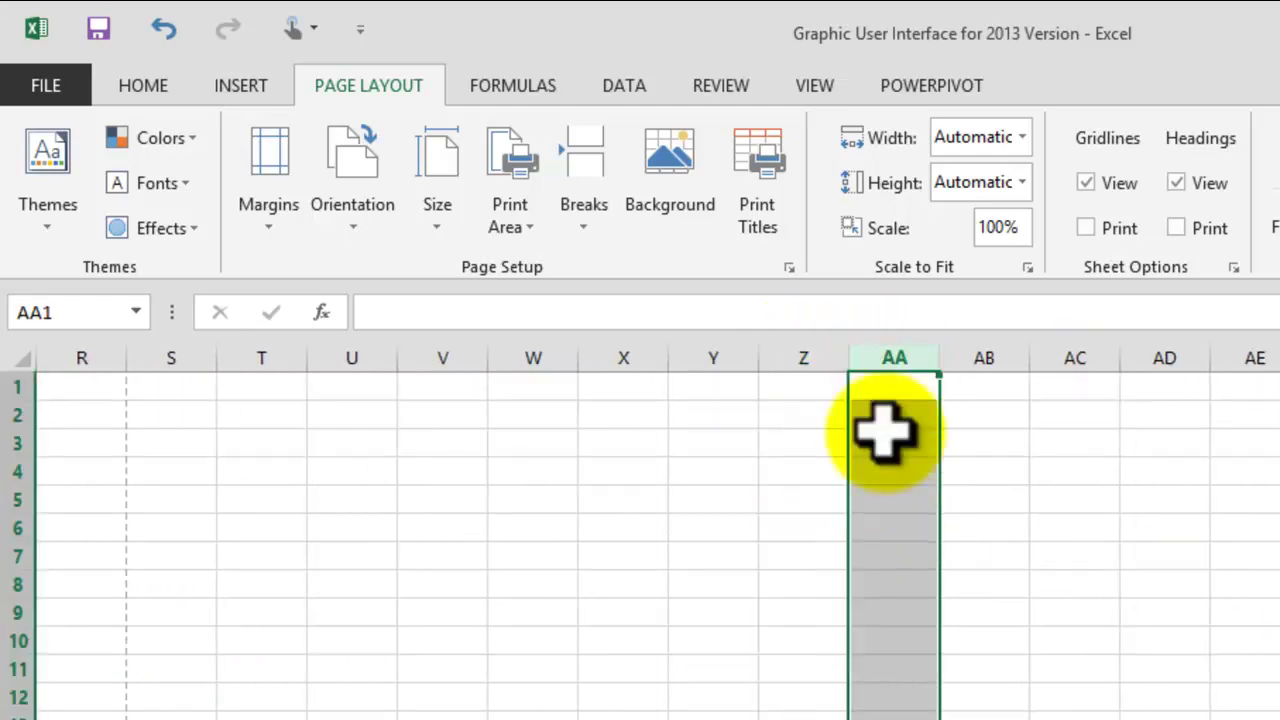
click(982, 352)
click(1070, 352)
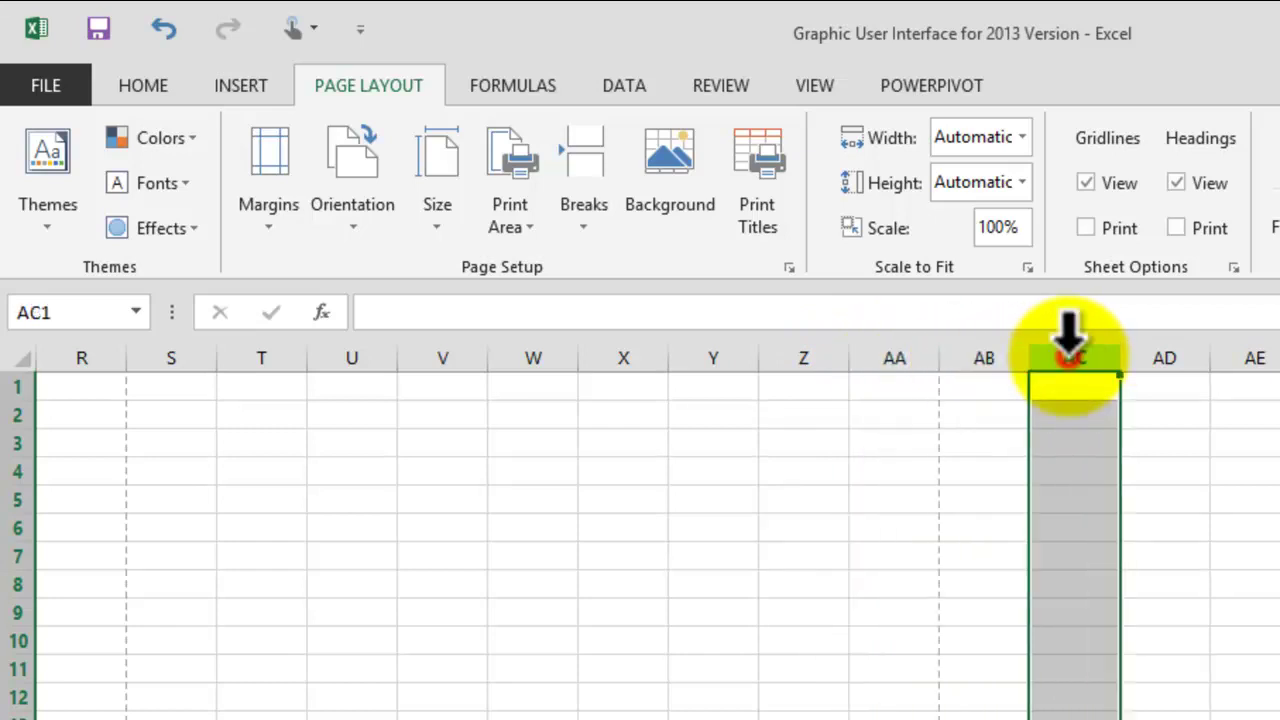
scroll(655, 530, left, 6)
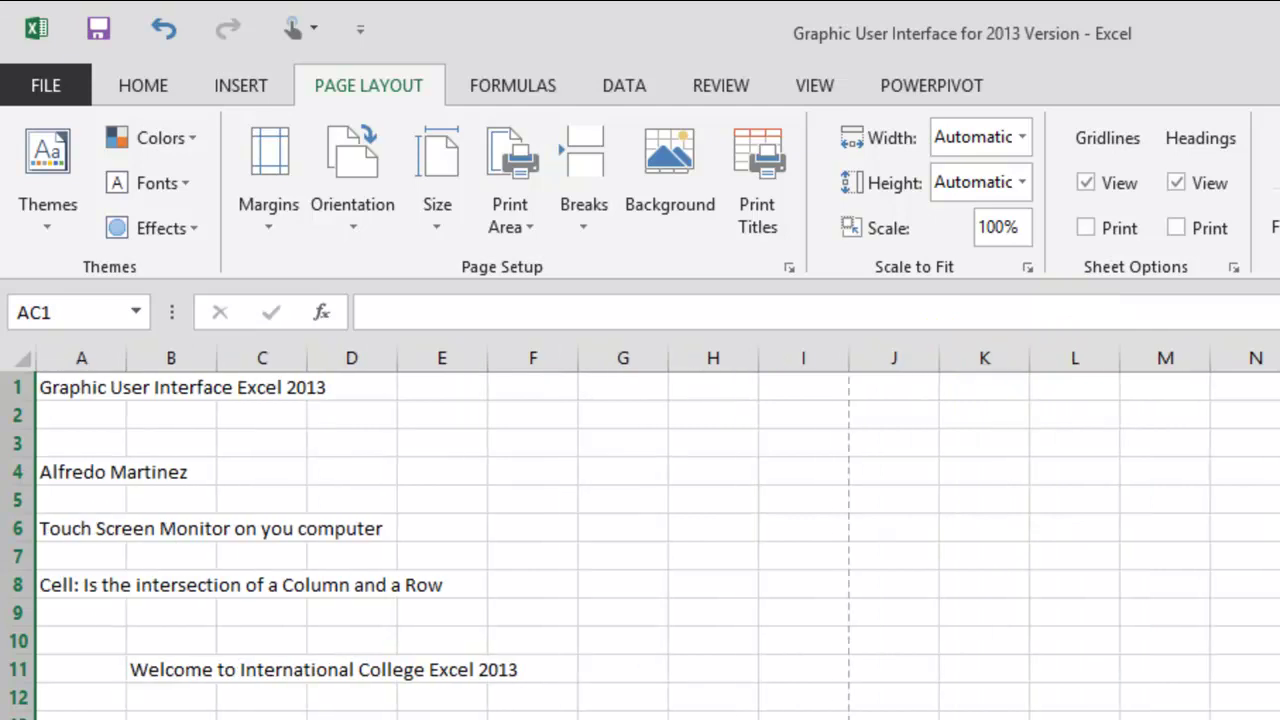
Enter "Rows 1,248,576" in cell A13 and "Columns 16,384" in cell A14
click(94, 714)
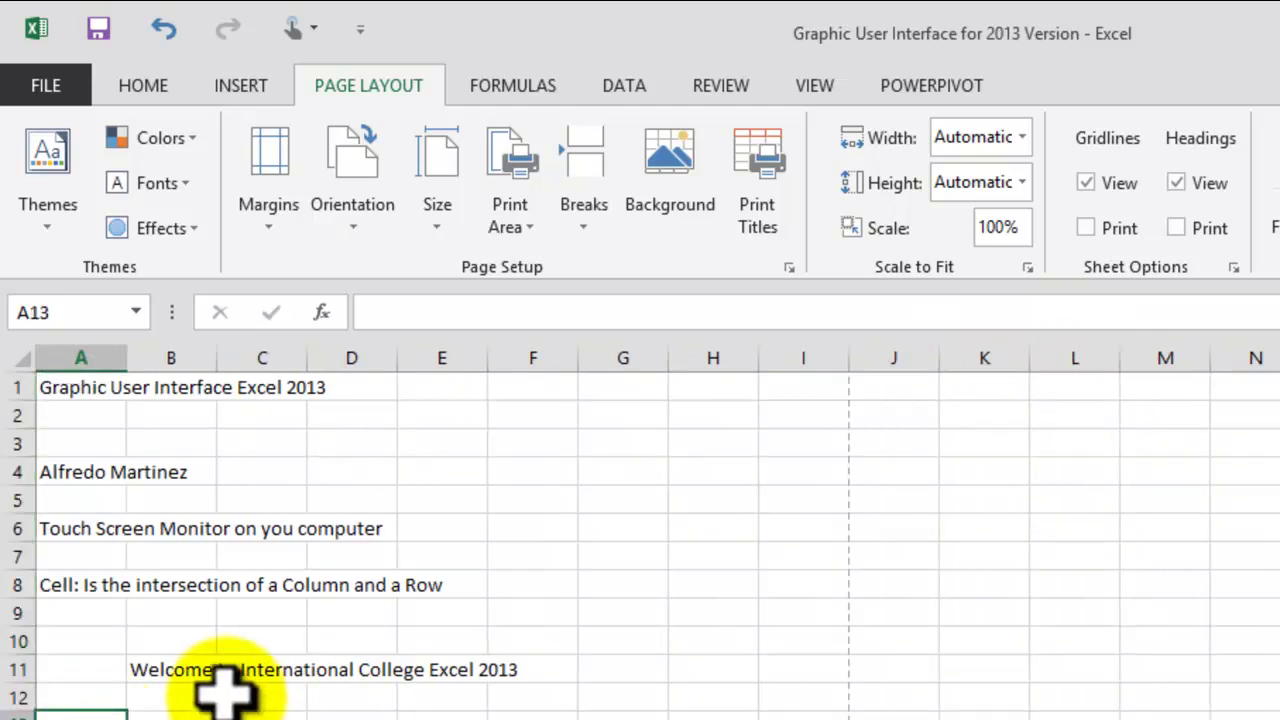
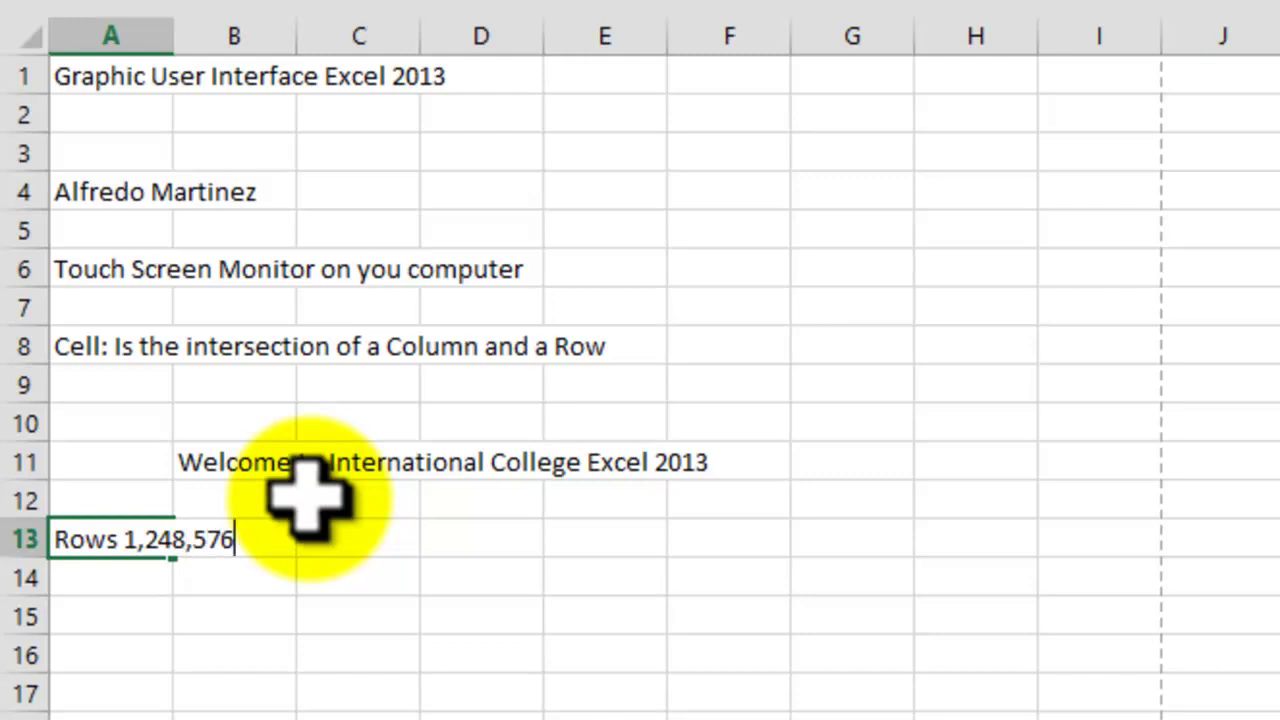
key(Return)
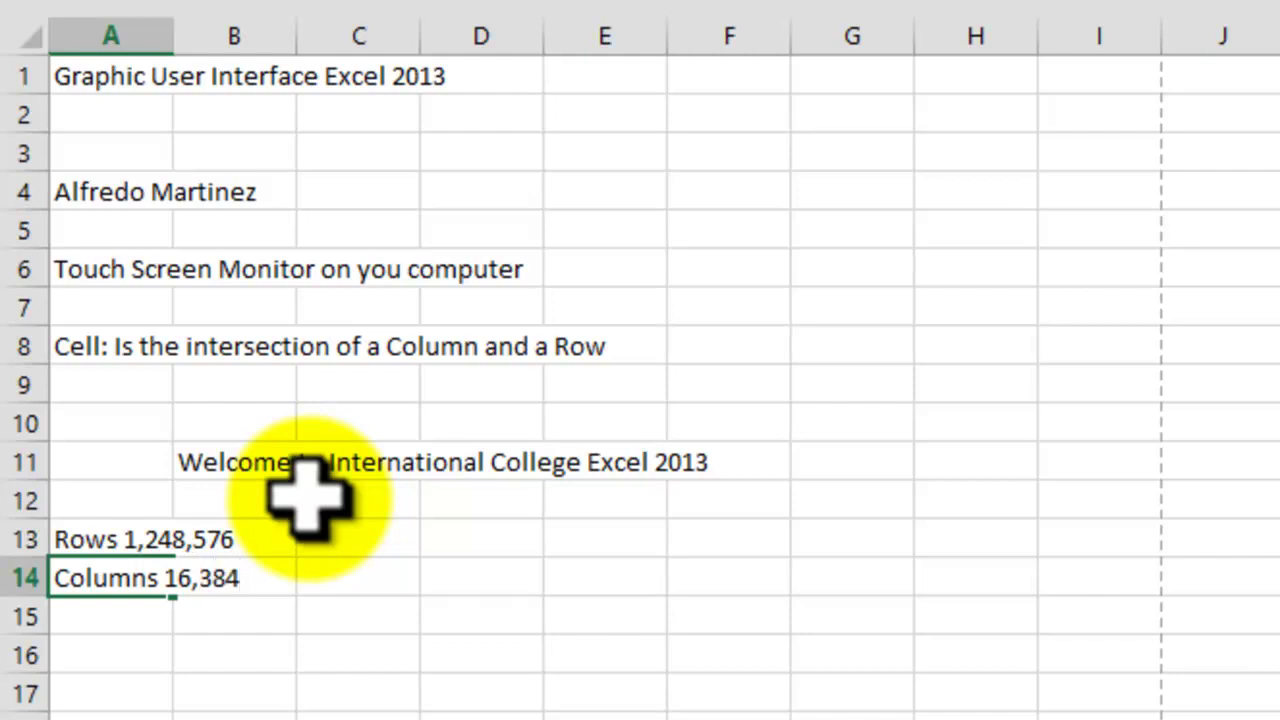
key(Return)
Review the row and column limits by selecting A17, A13 and A14 in turn, finishing on D19
scroll(503, 494, down, 2)
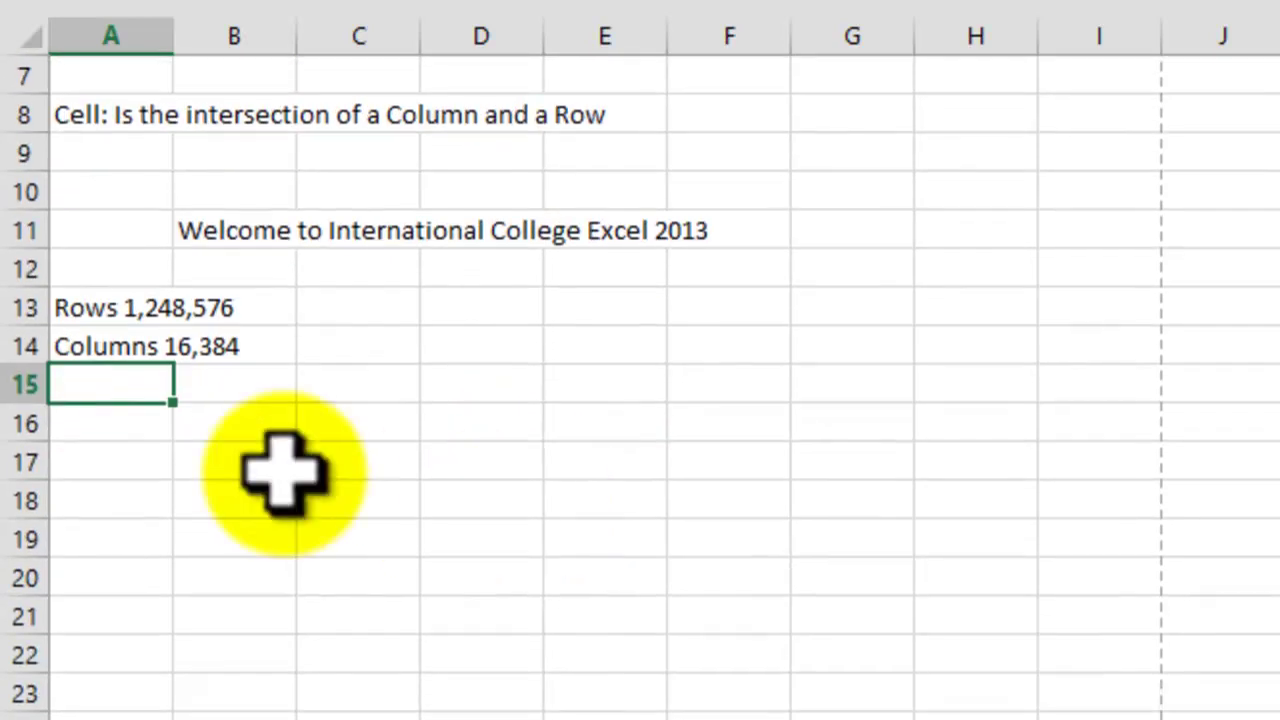
click(150, 462)
click(110, 308)
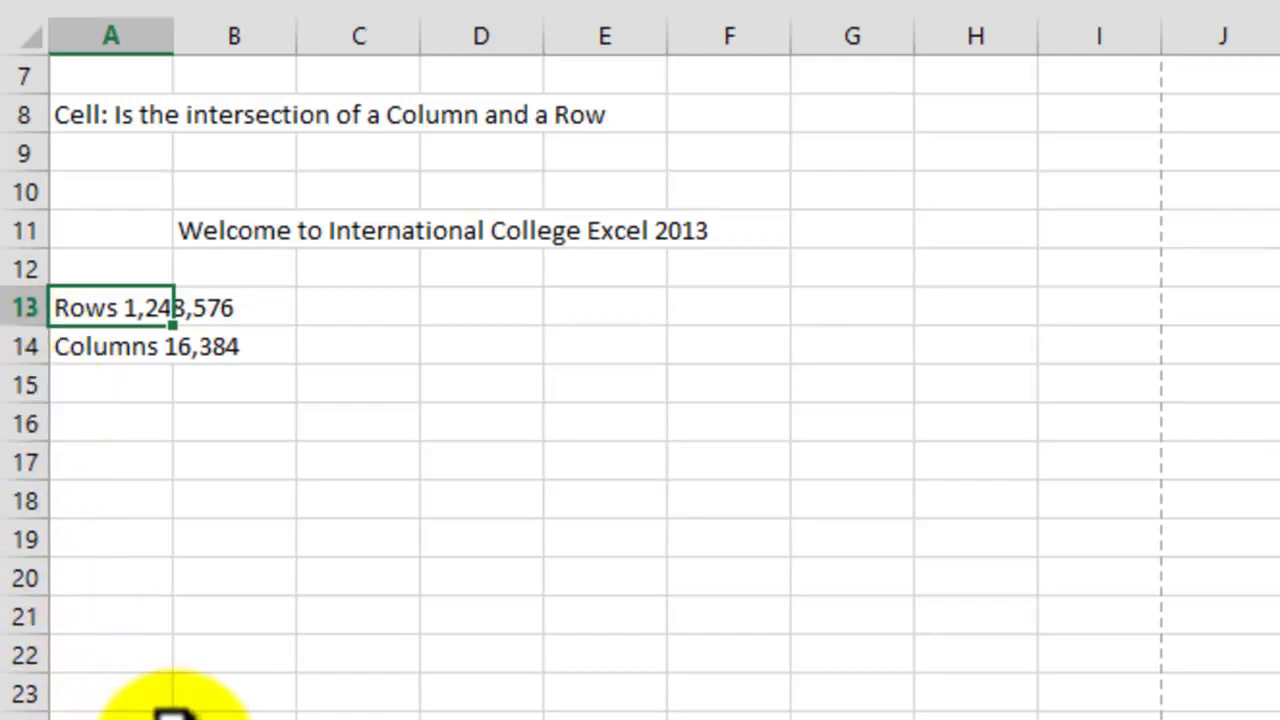
click(112, 346)
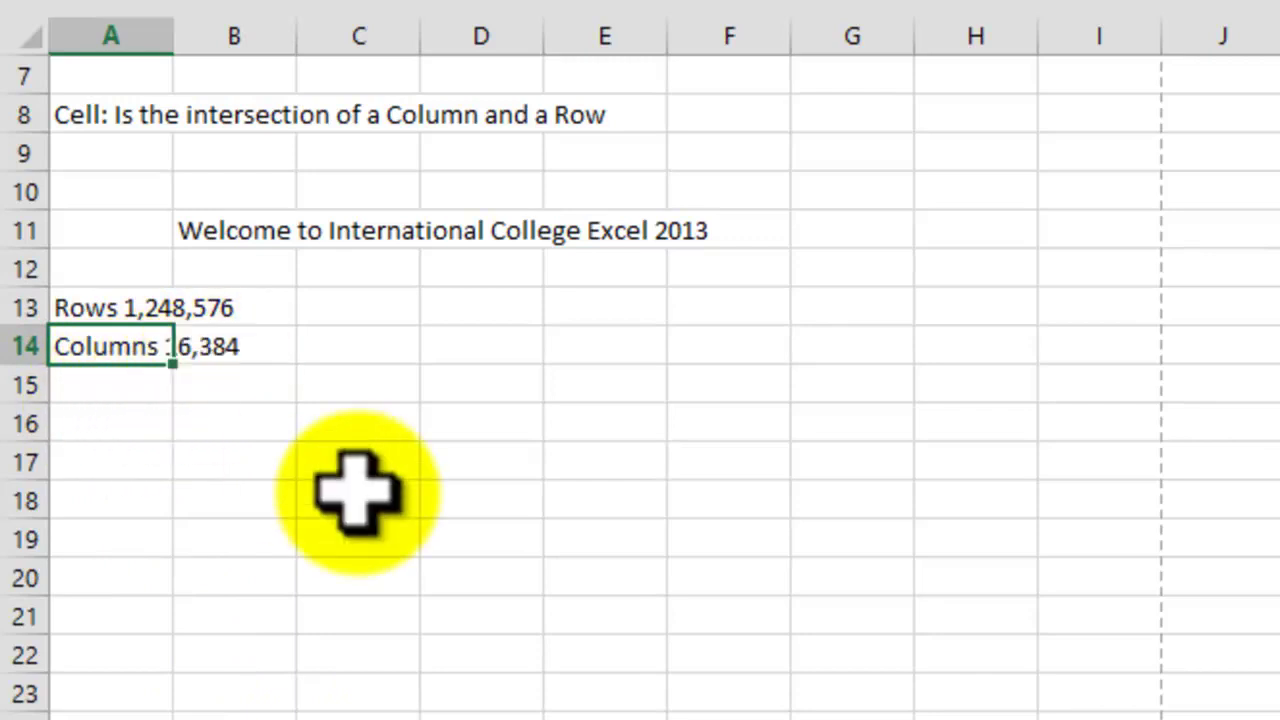
click(482, 527)
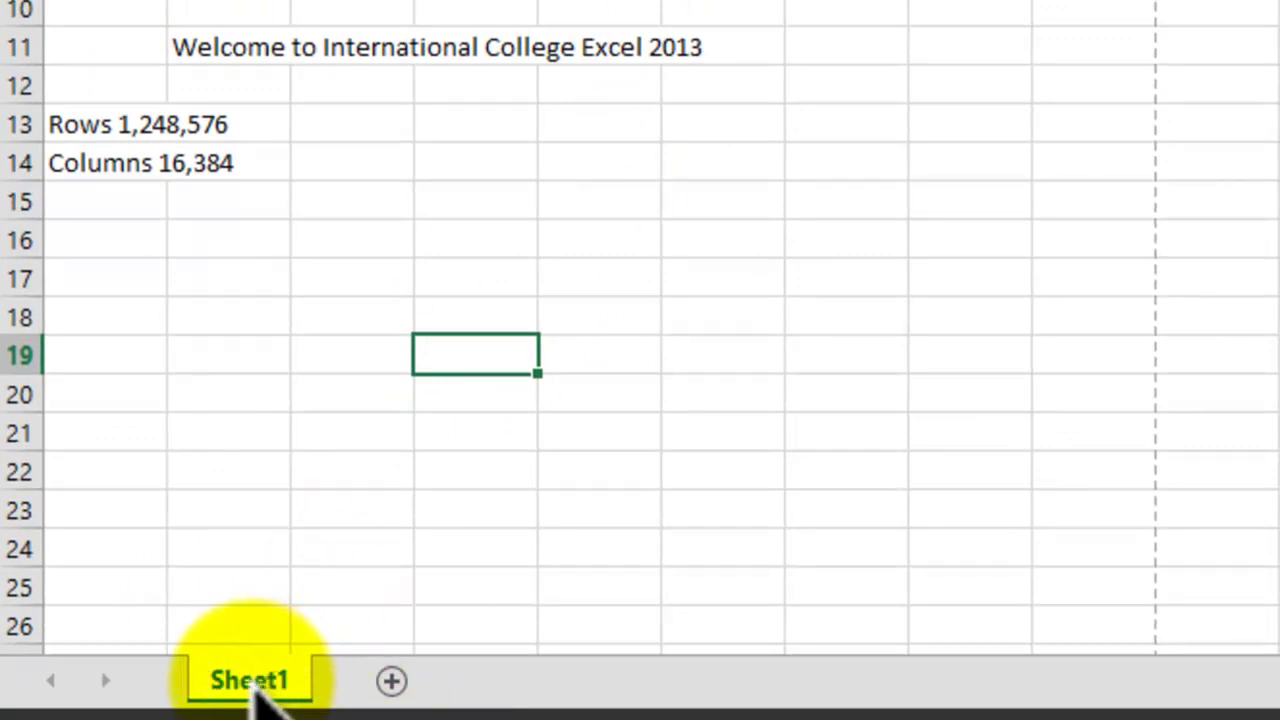
Add two new worksheets after Sheet1, and go back through the second sheet to Sheet1
click(391, 681)
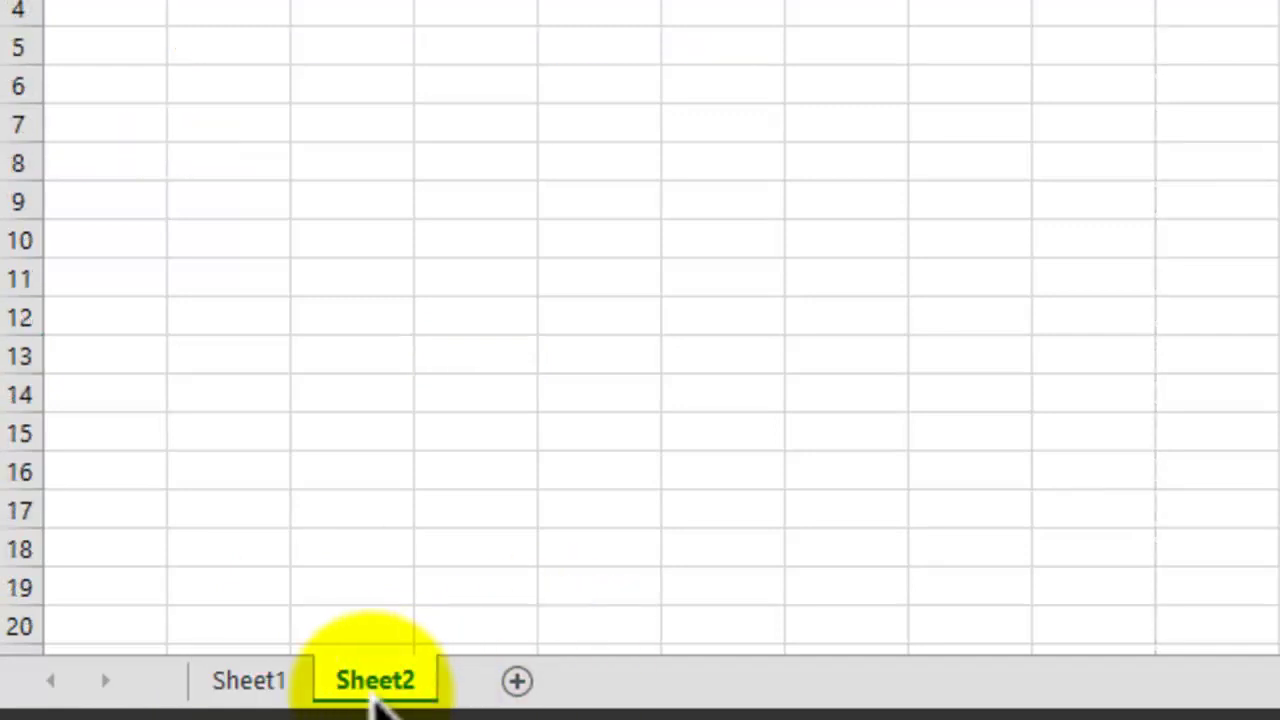
click(515, 681)
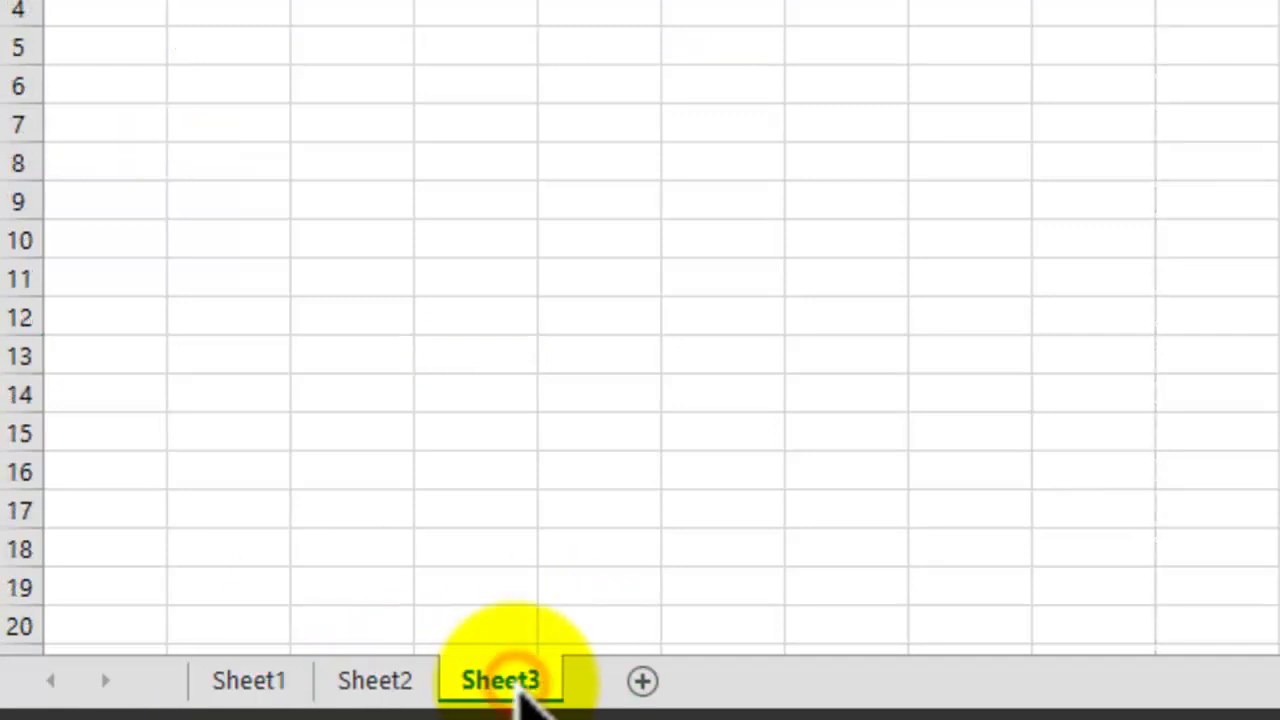
click(378, 677)
click(245, 684)
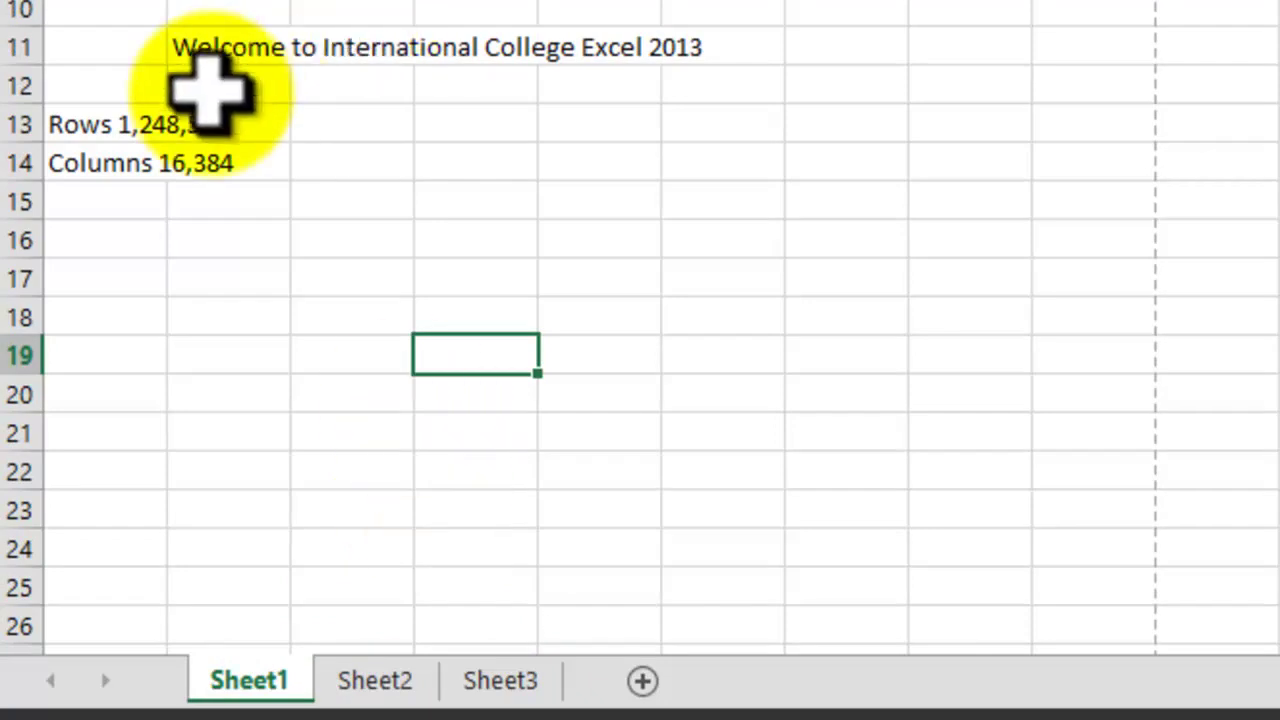
Revisit the row and column limit texts in A13 and A14 on Sheet1, finishing on cell B19
click(70, 125)
click(225, 280)
click(82, 166)
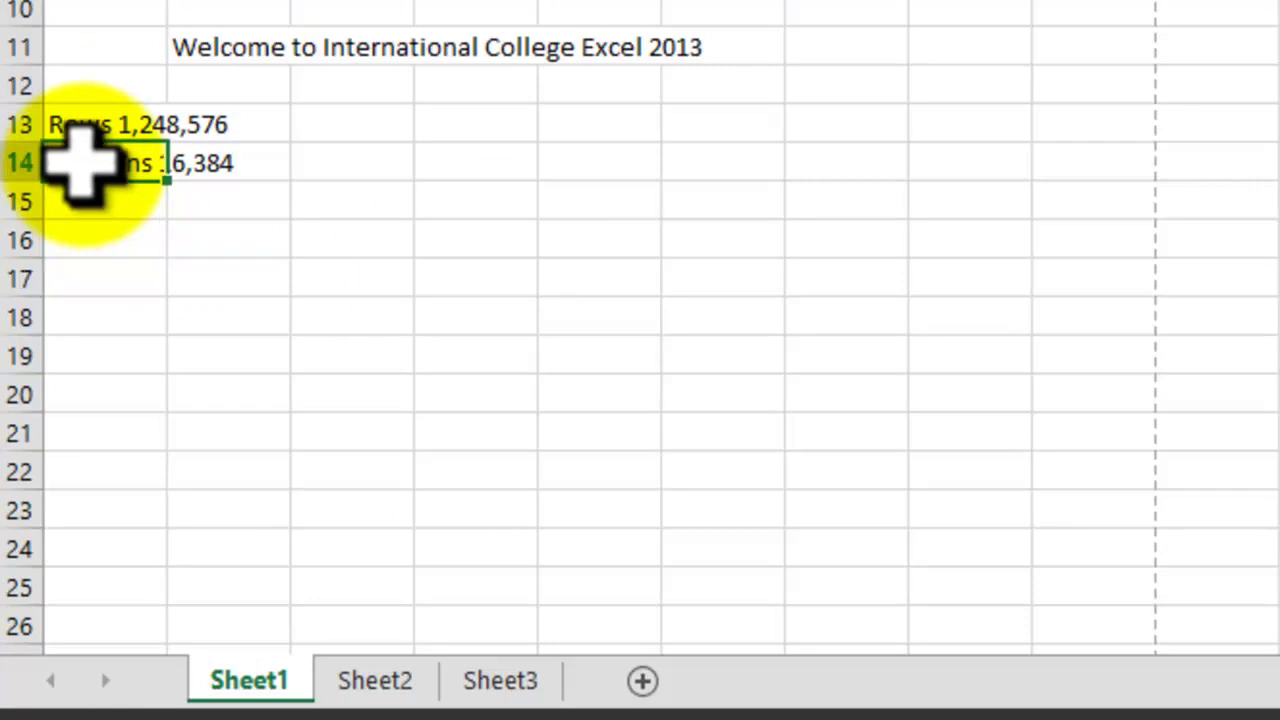
click(281, 352)
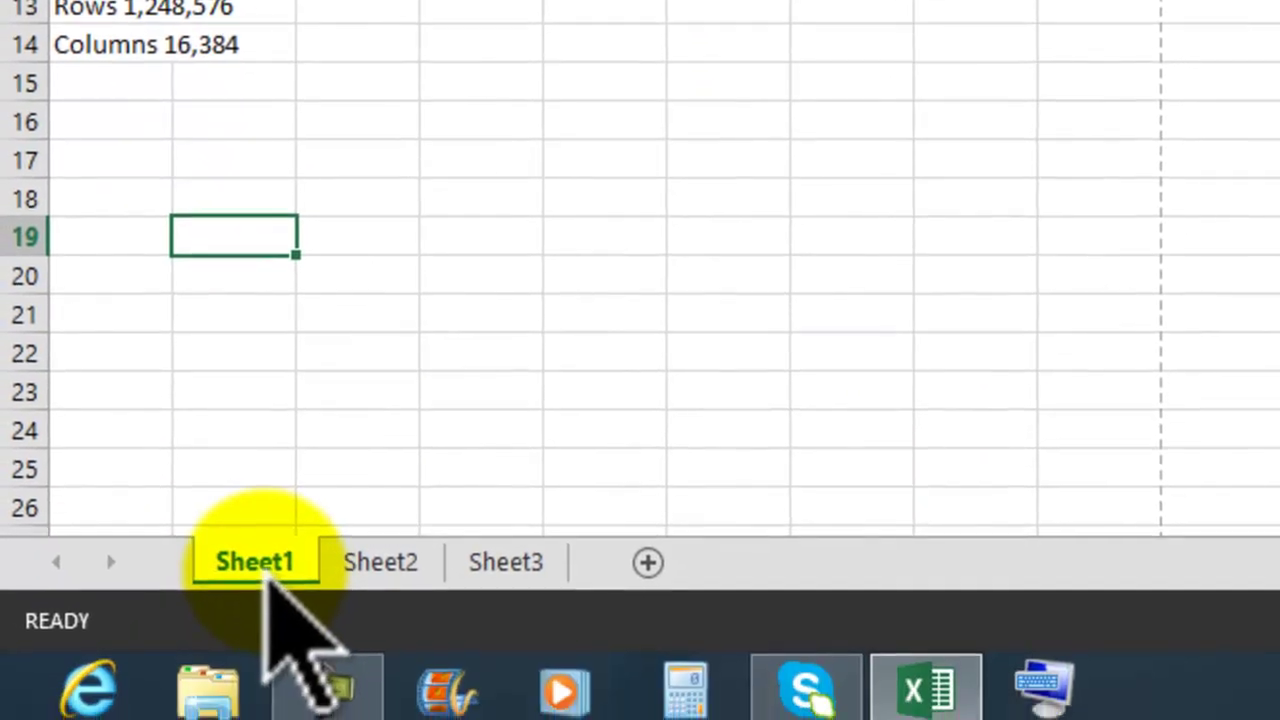
Activate Sheet1, Sheet2 and Sheet3 one after another
click(263, 564)
click(372, 562)
click(506, 562)
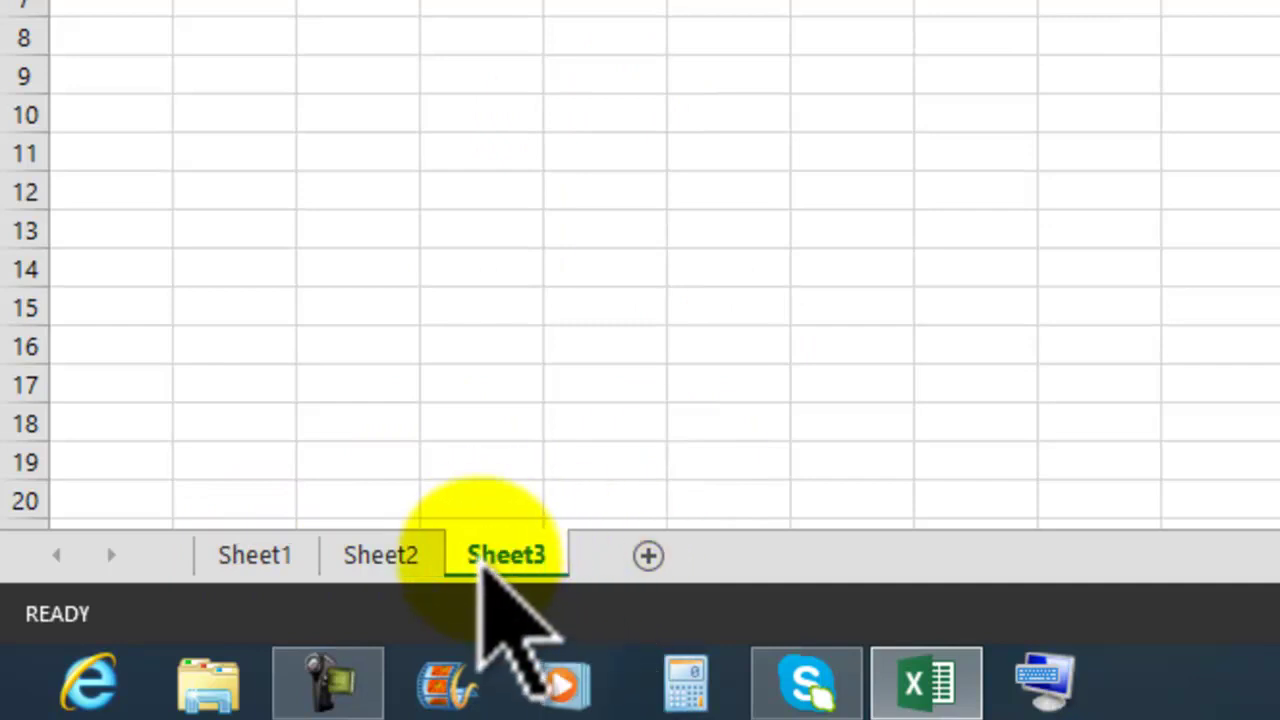
Group Sheet2 and Sheet3, and ungroup them by selecting Sheet3 alone
ctrl+click(380, 552)
click(218, 554)
click(345, 555)
ctrl+click(505, 555)
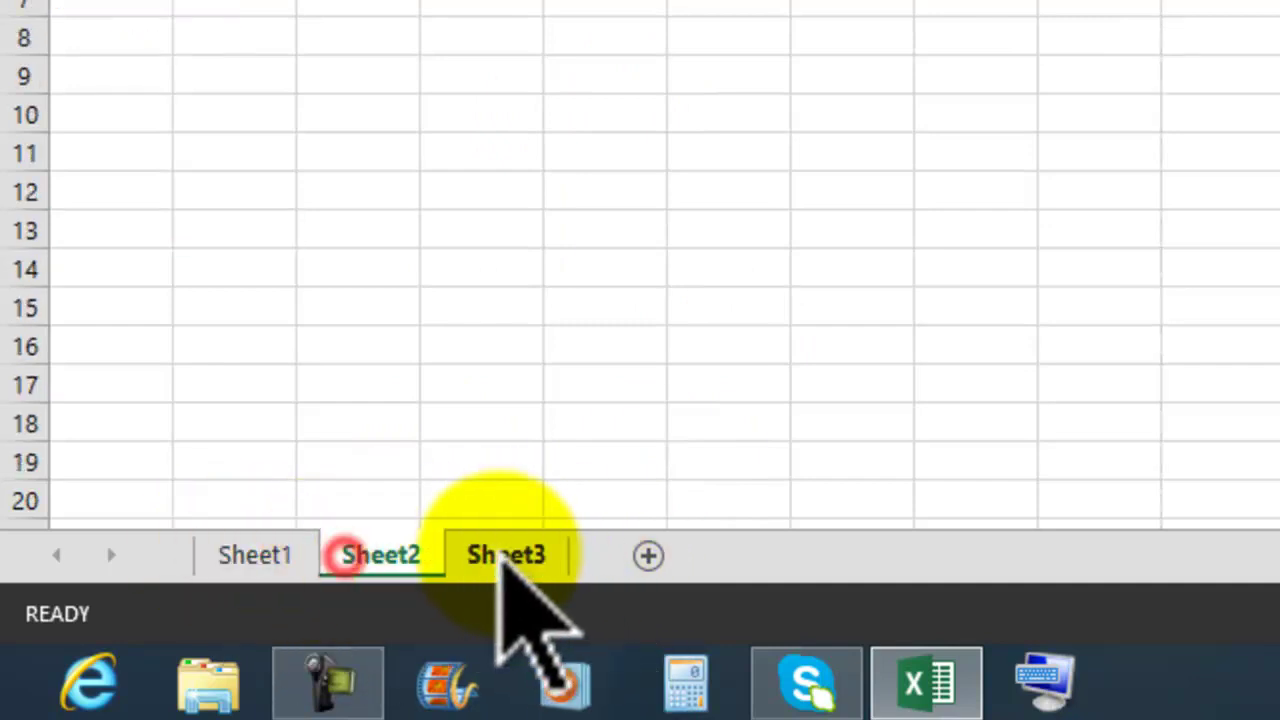
click(512, 555)
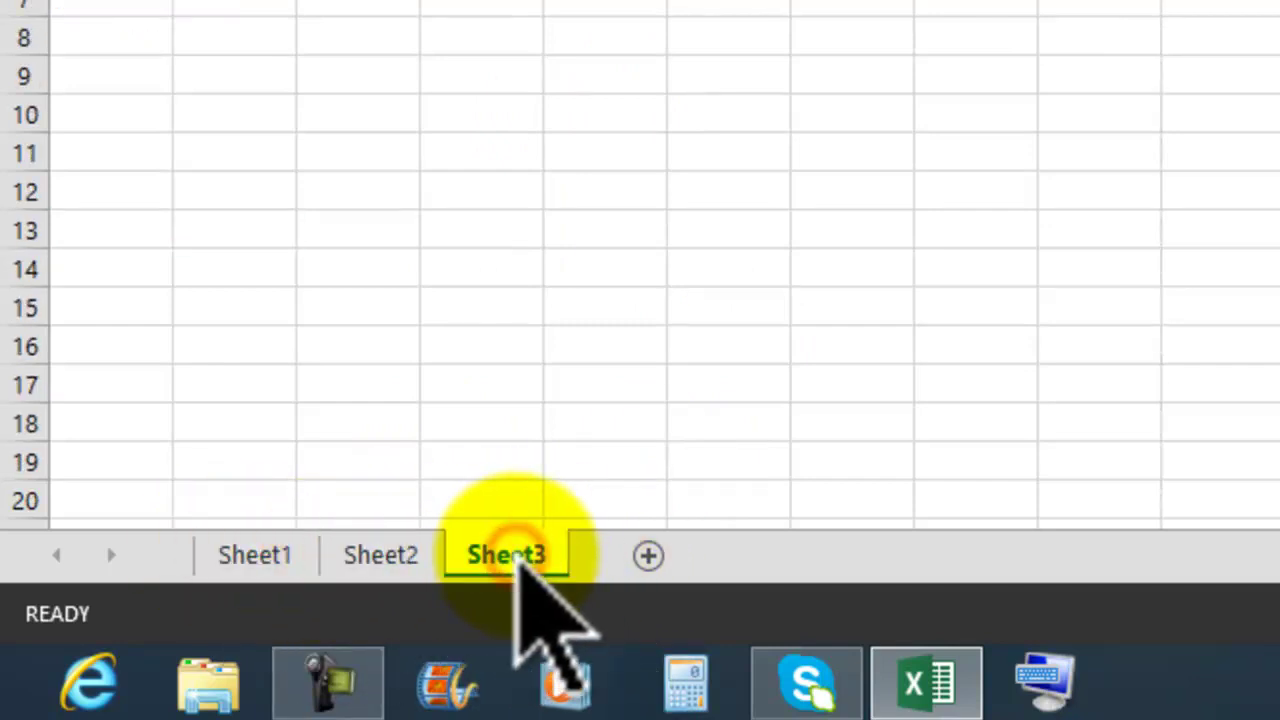
Delete Sheet3 and Sheet2 from the workbook, and select cell E20 on Sheet1
right_click(518, 558)
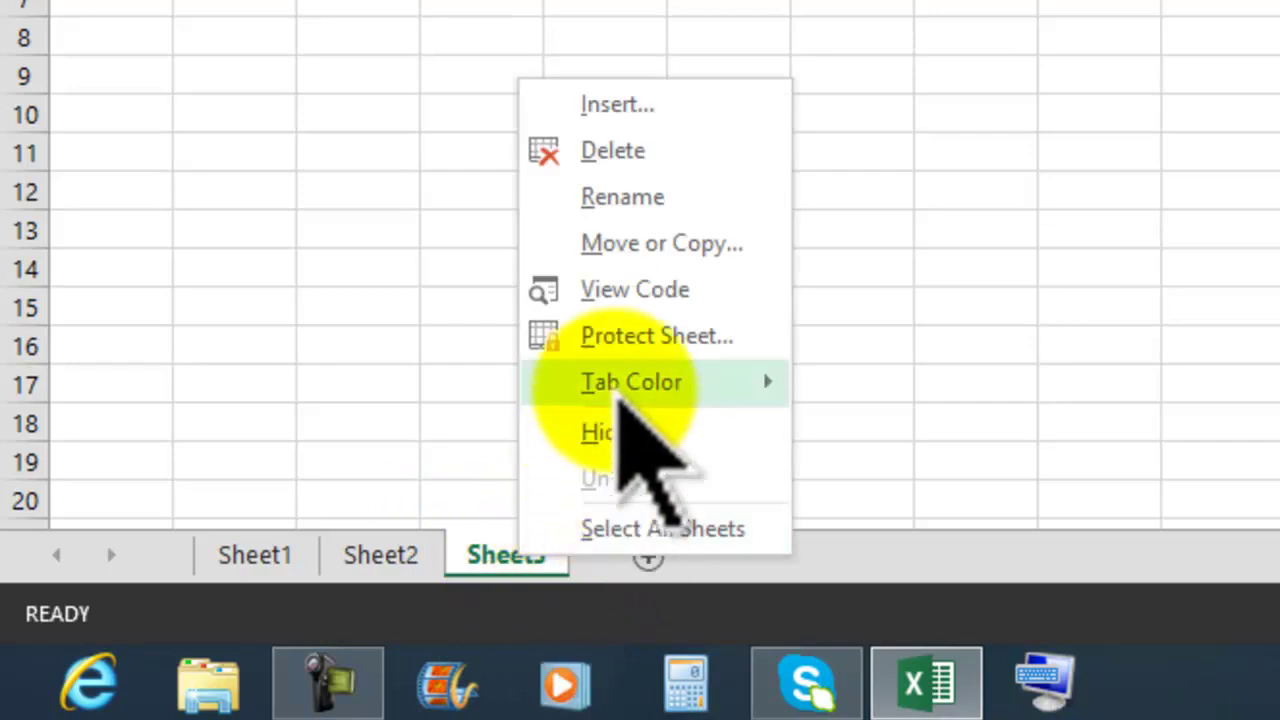
click(627, 158)
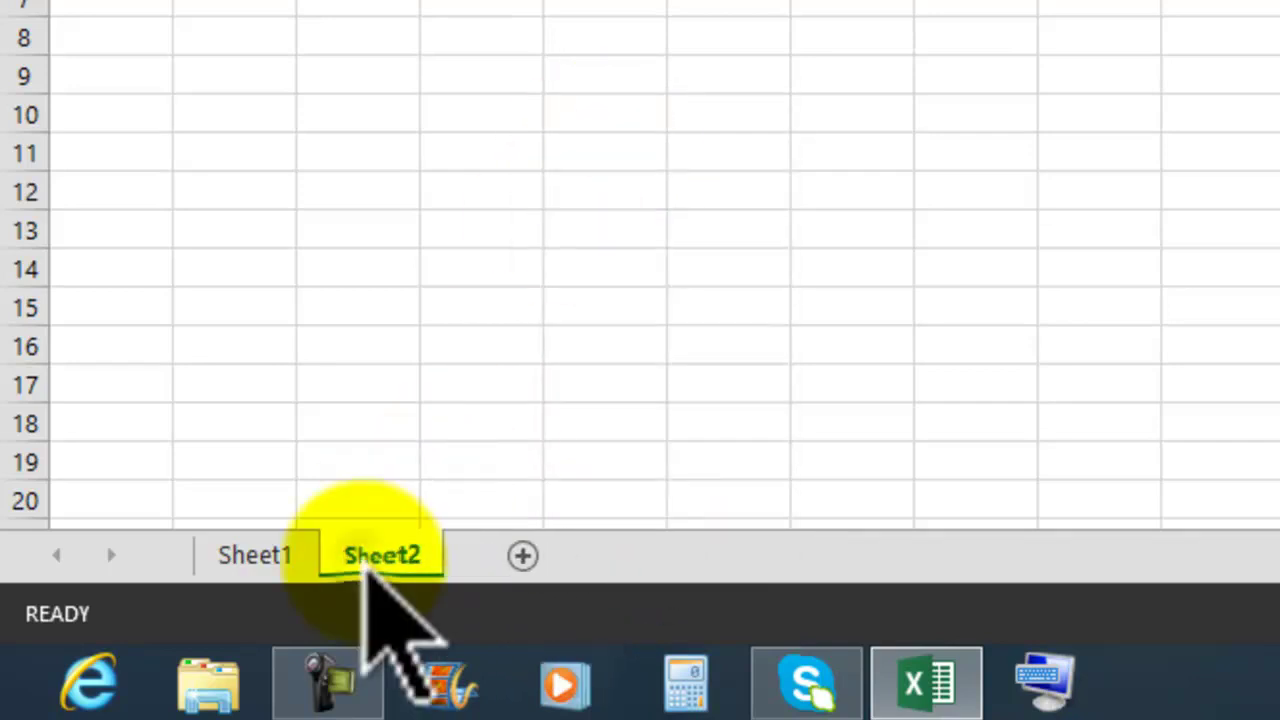
right_click(366, 558)
click(460, 158)
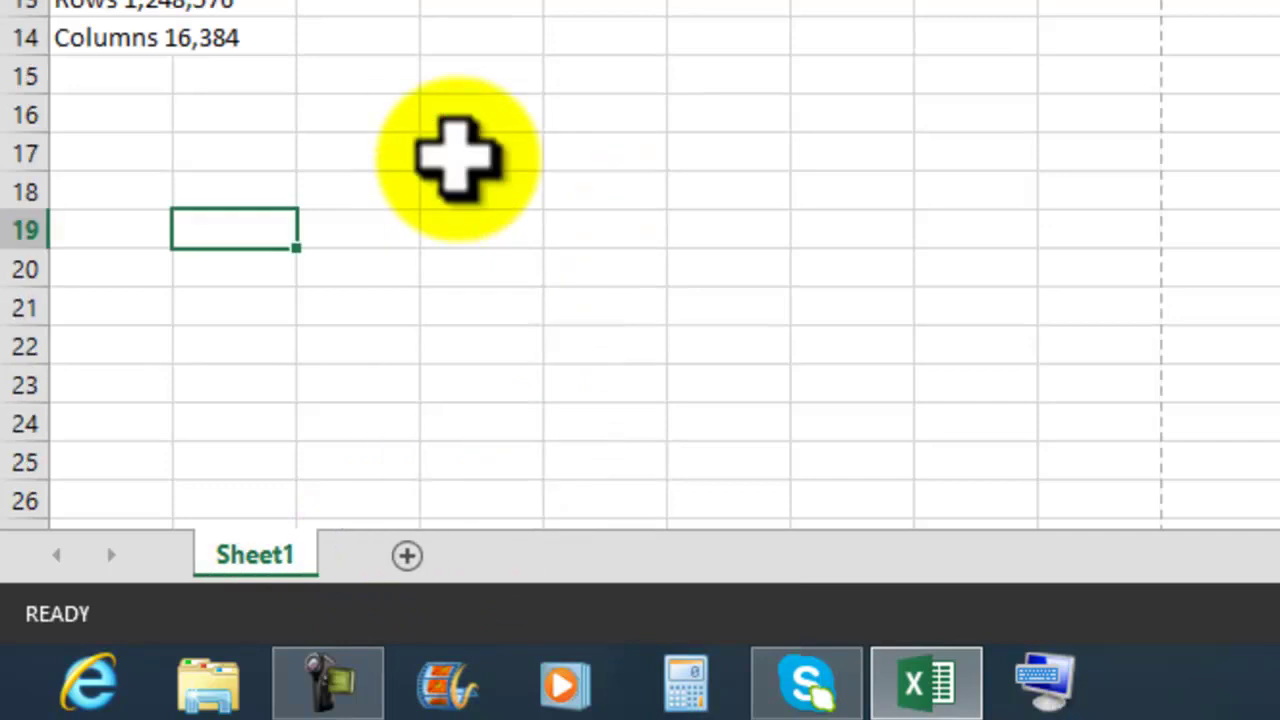
click(655, 262)
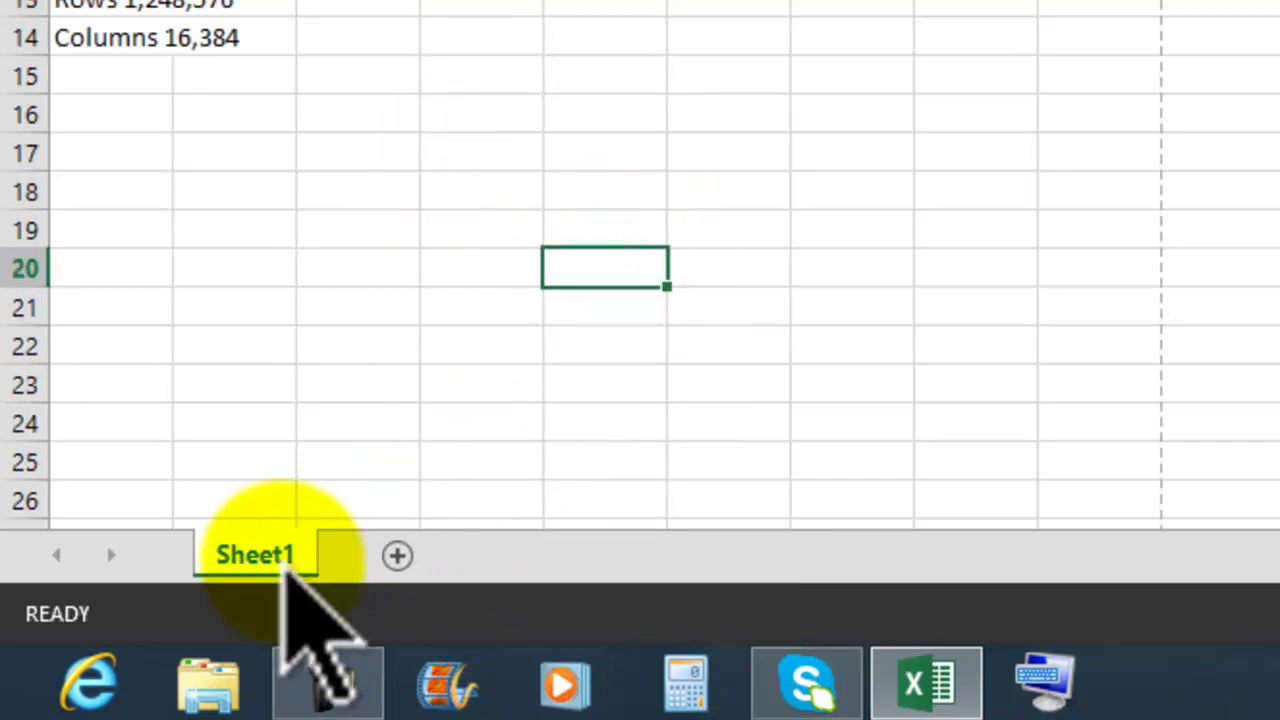
Scroll Sheet1 horizontally toward the later columns and back, and select cell E20
click(265, 557)
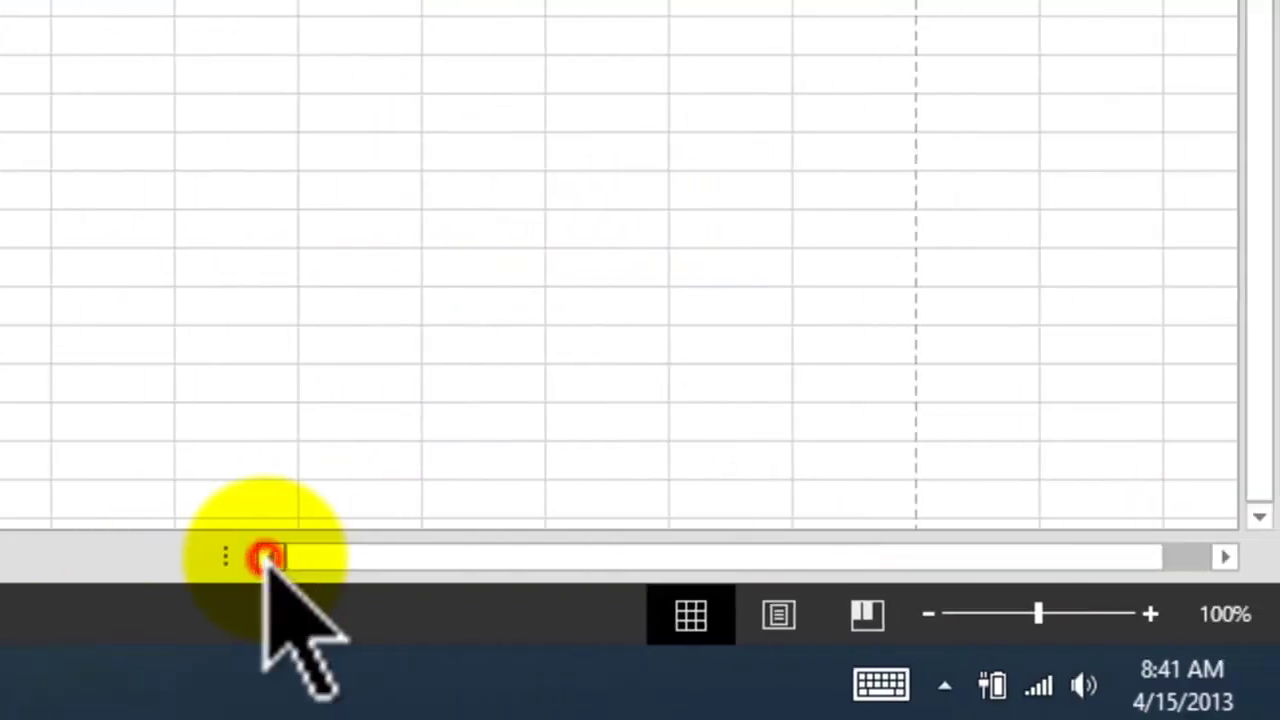
click(1214, 556)
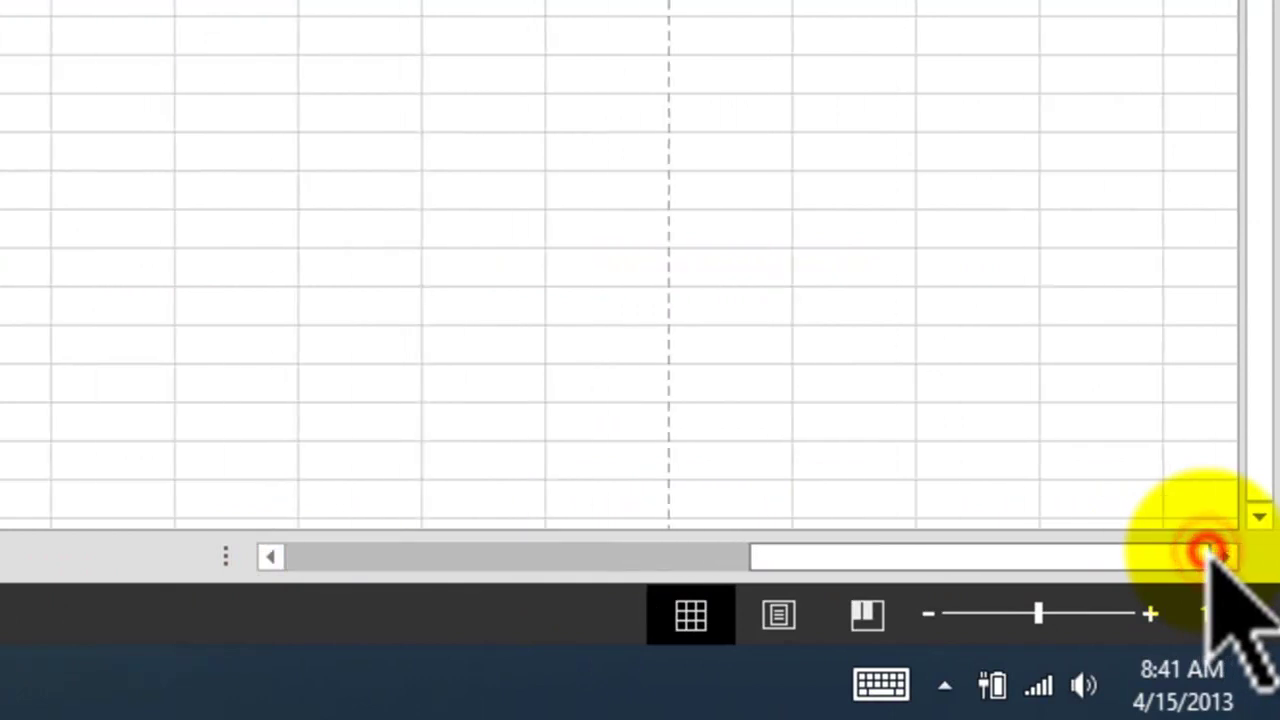
click(271, 556)
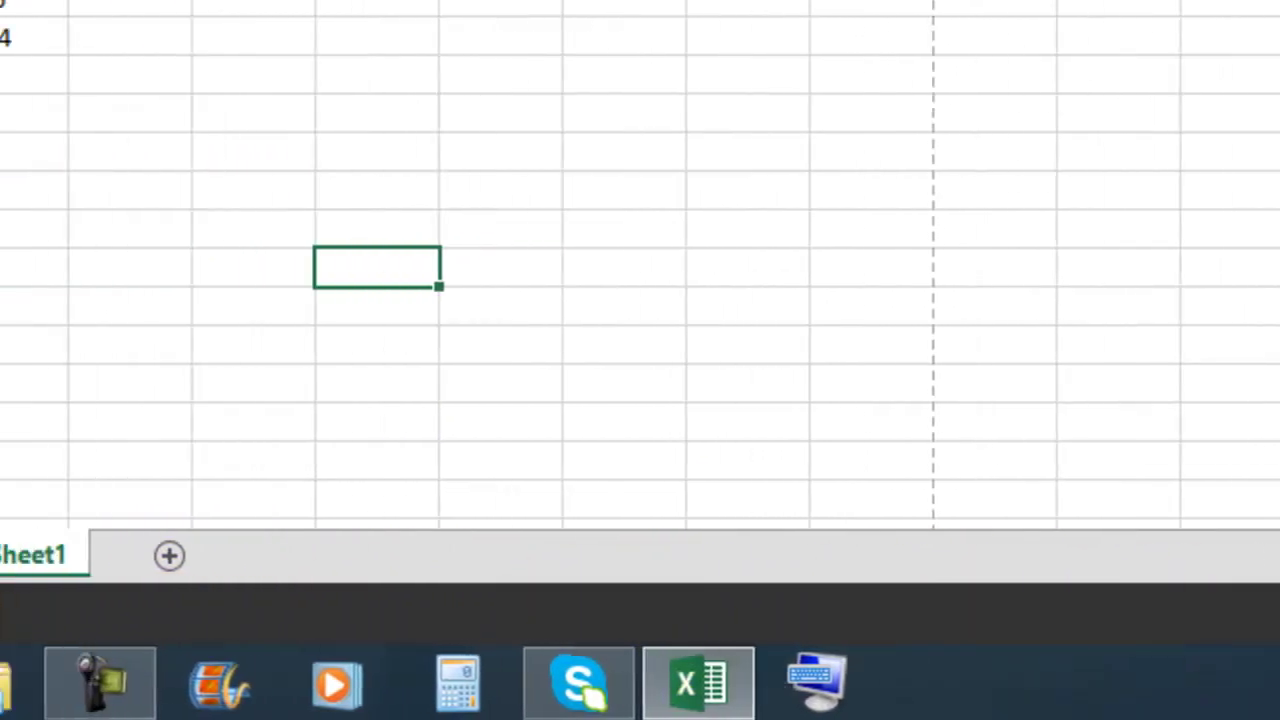
click(597, 271)
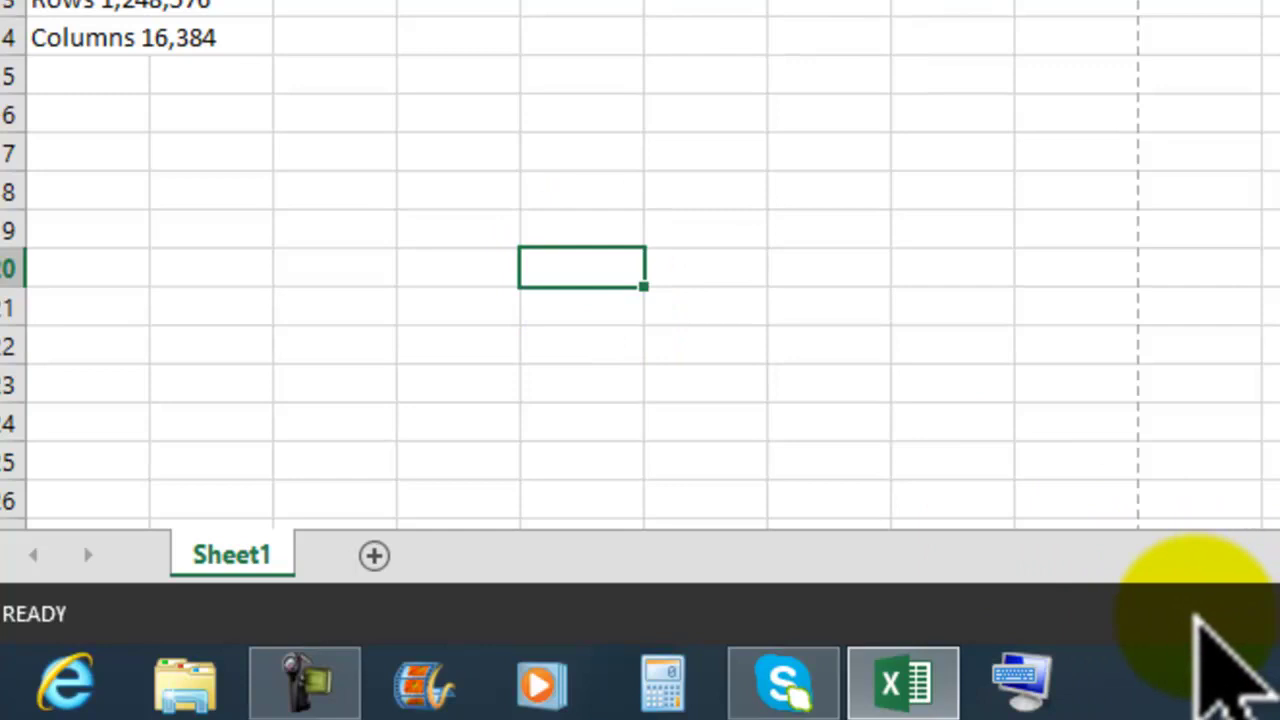
Add Numerical Count, Minimum and Maximum to the readings shown on the status bar
right_click(1213, 618)
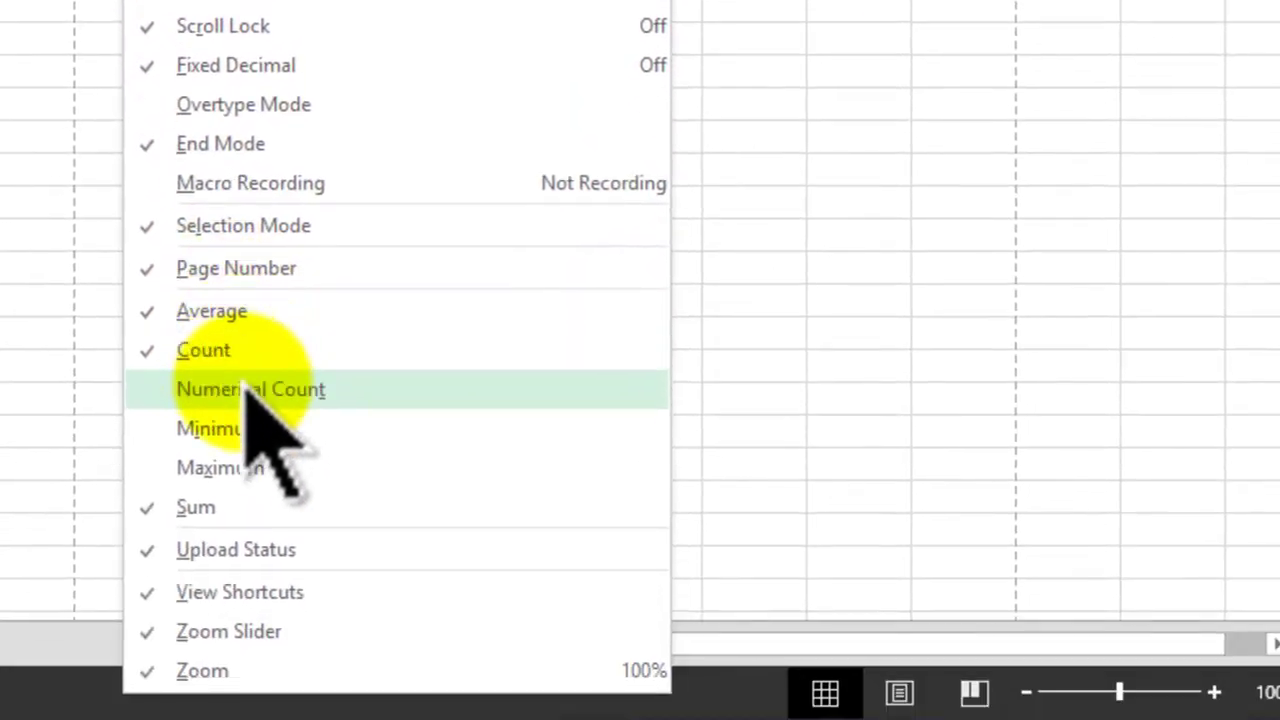
click(226, 427)
click(230, 467)
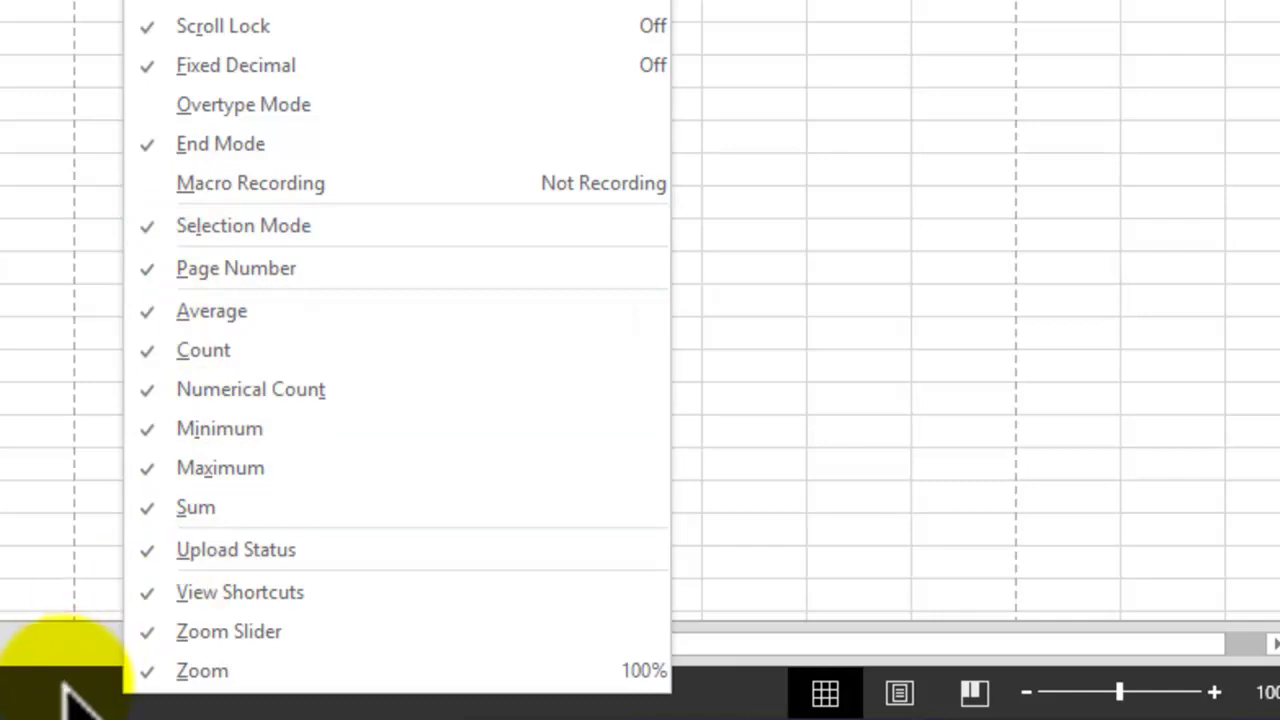
click(489, 356)
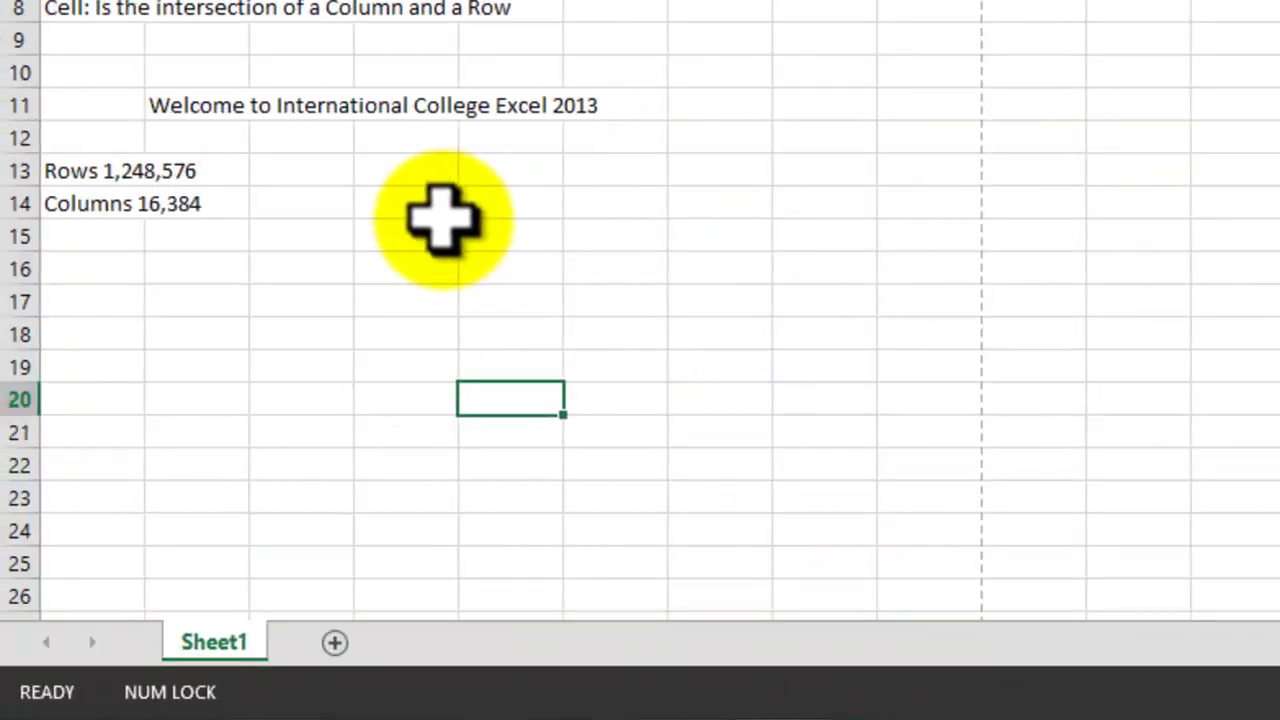
Turn on Caps Lock and enter 7856, 458 and 7845 in cells E14 to E16
click(588, 205)
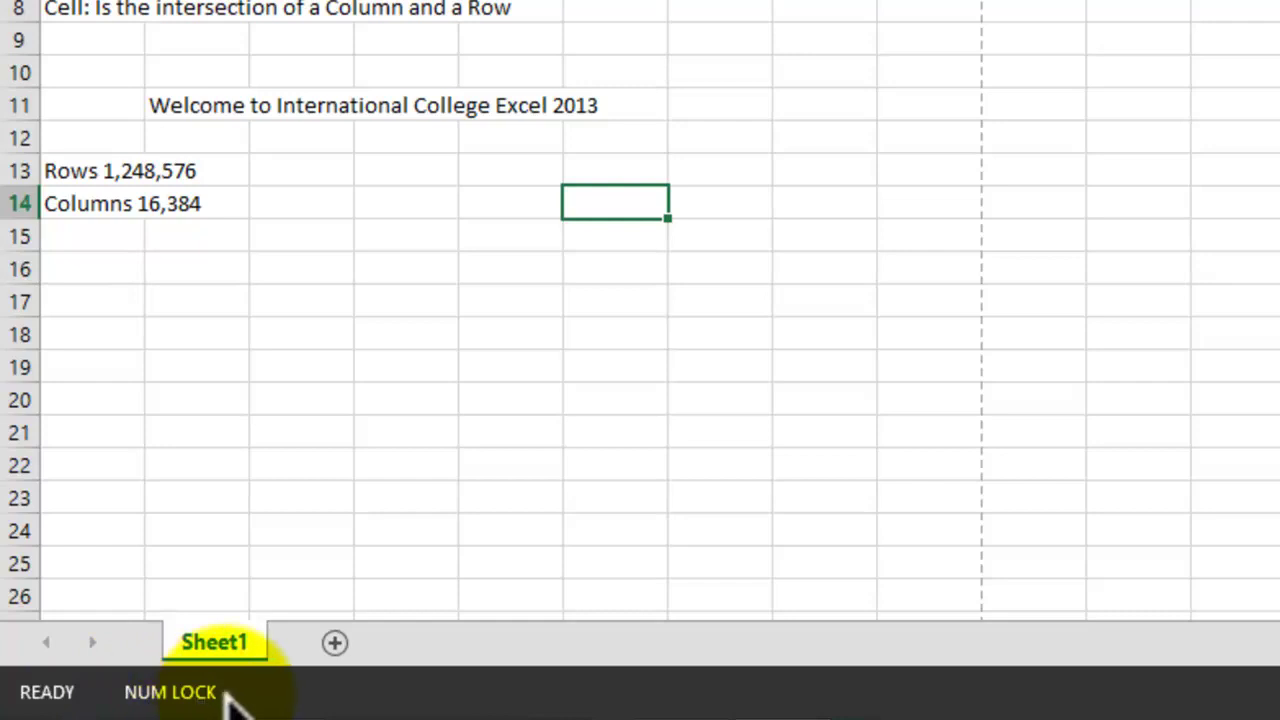
key(Caps_Lock)
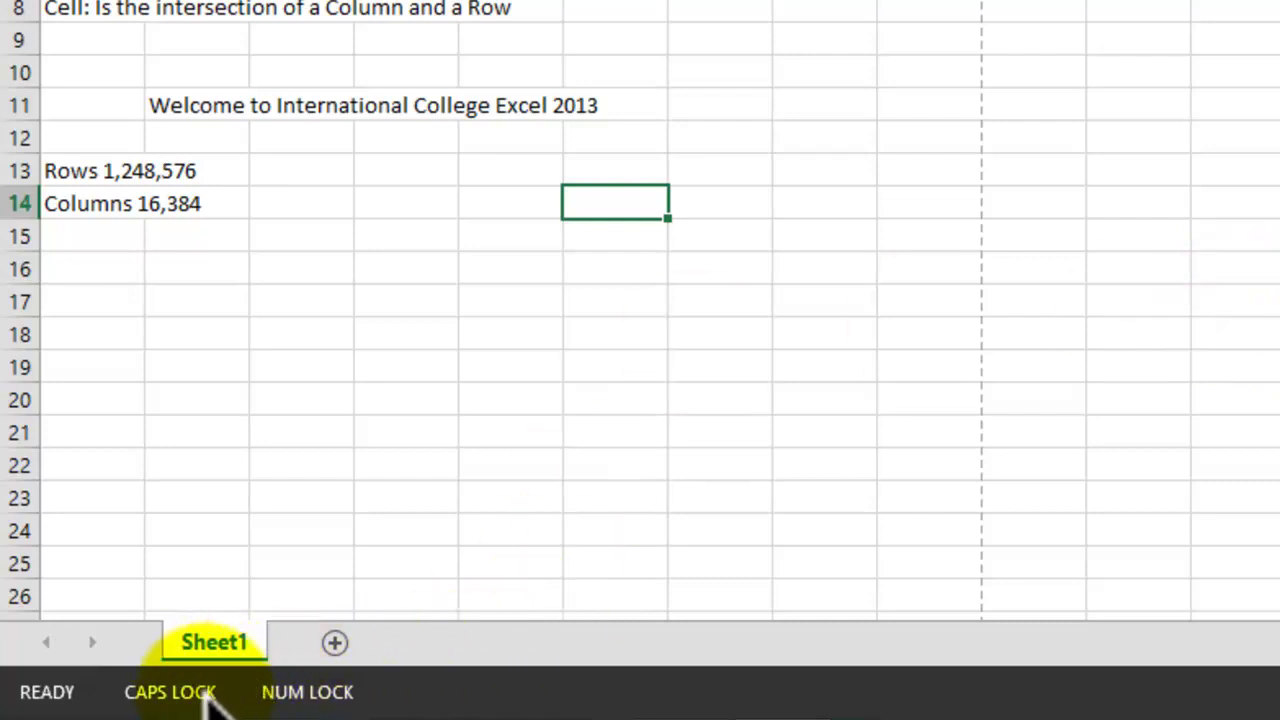
click(487, 207)
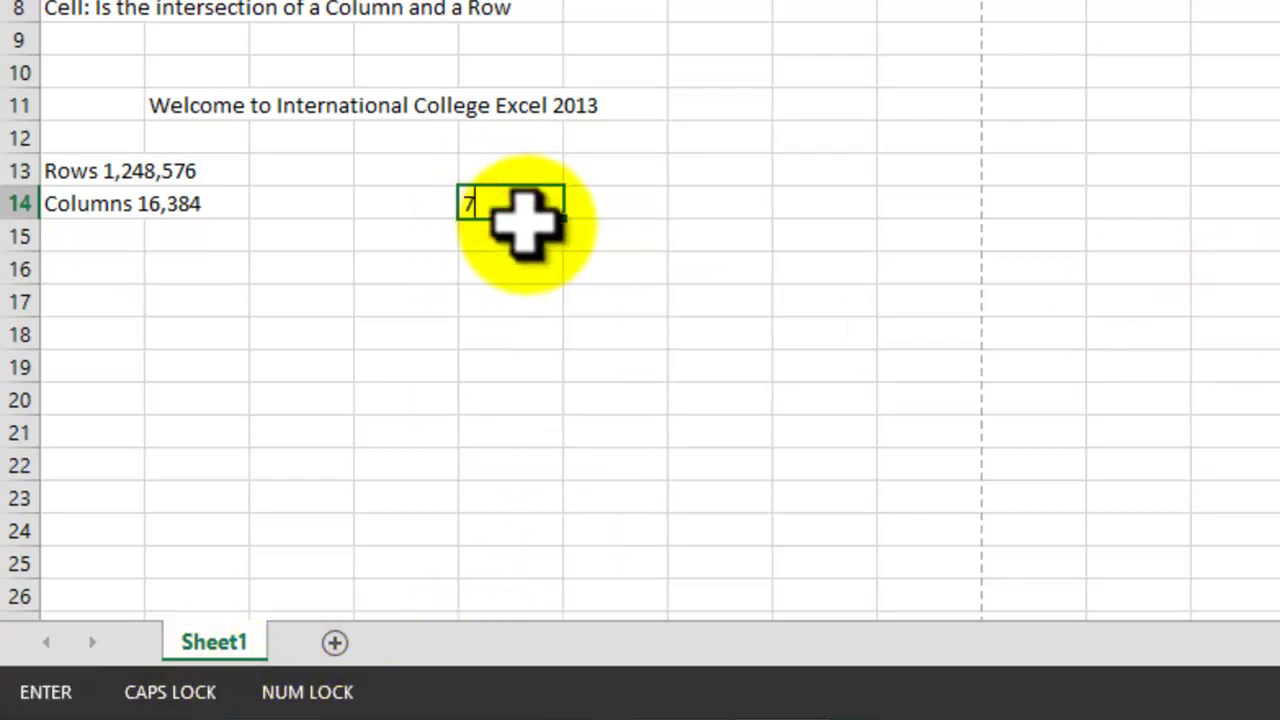
key(Return)
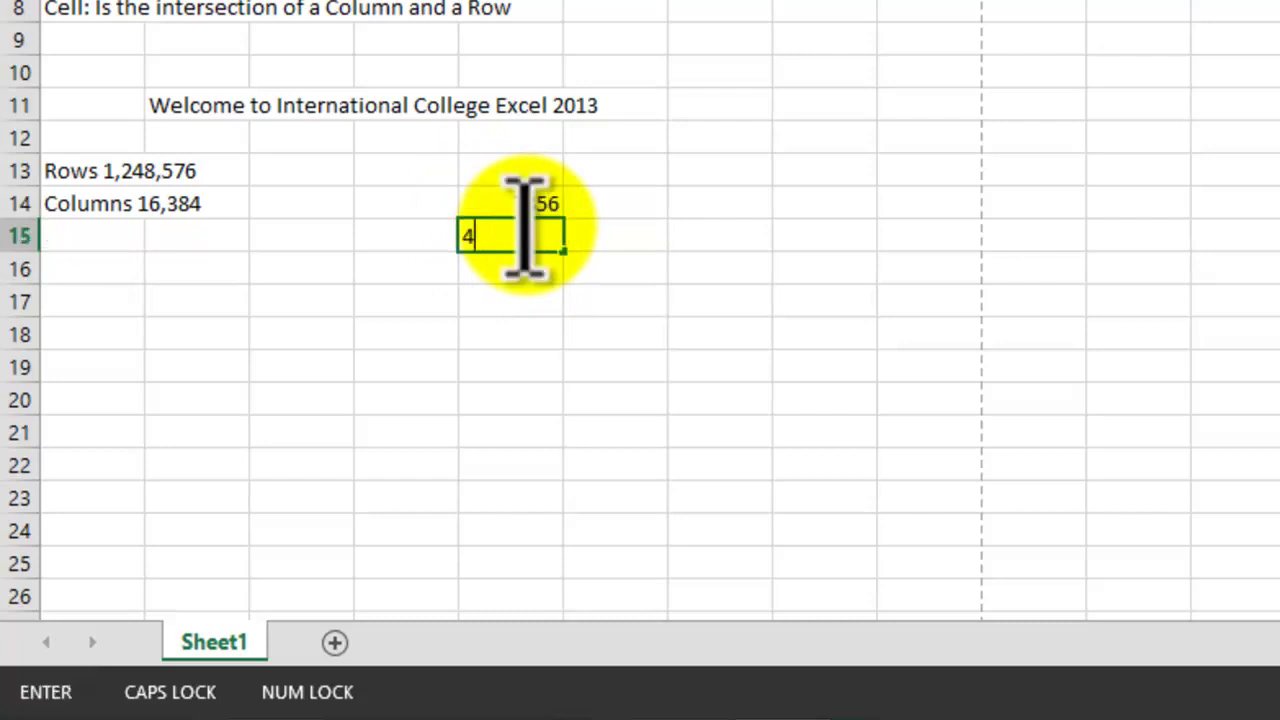
key(Return)
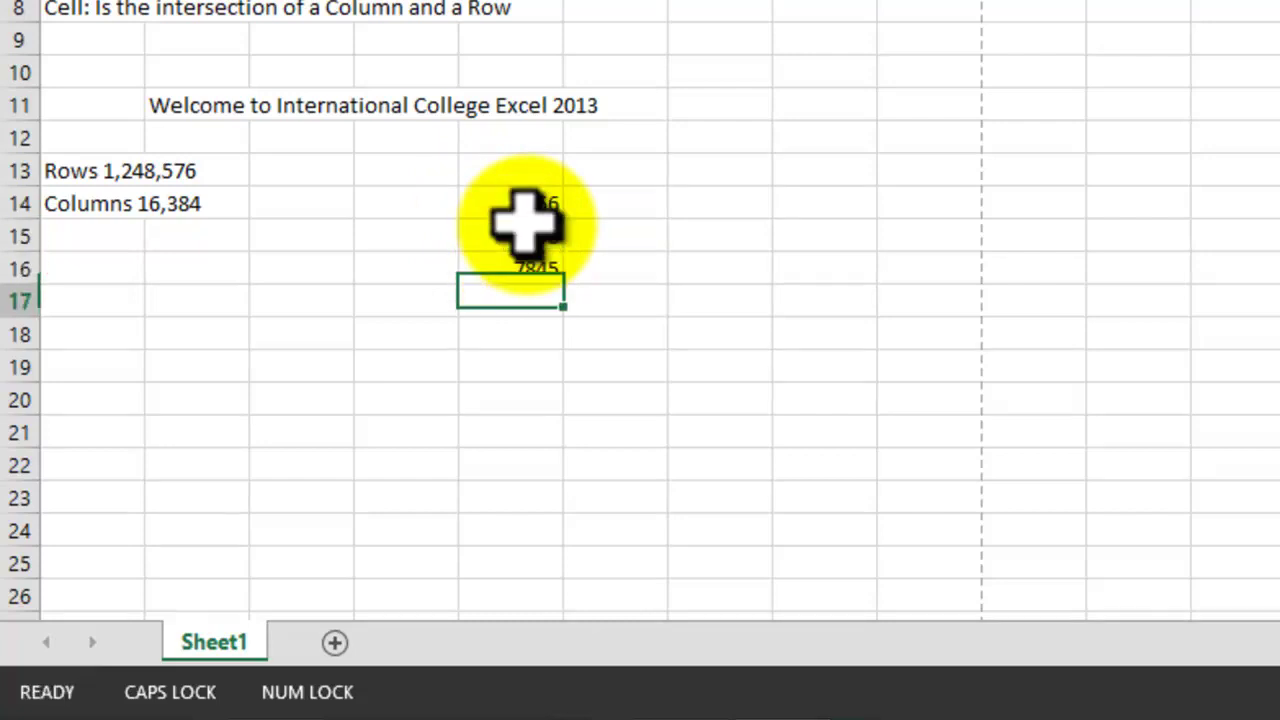
Select E14:E16 to read its statistics on the status bar, and review the status bar options without changing them
drag(527, 200, 517, 270)
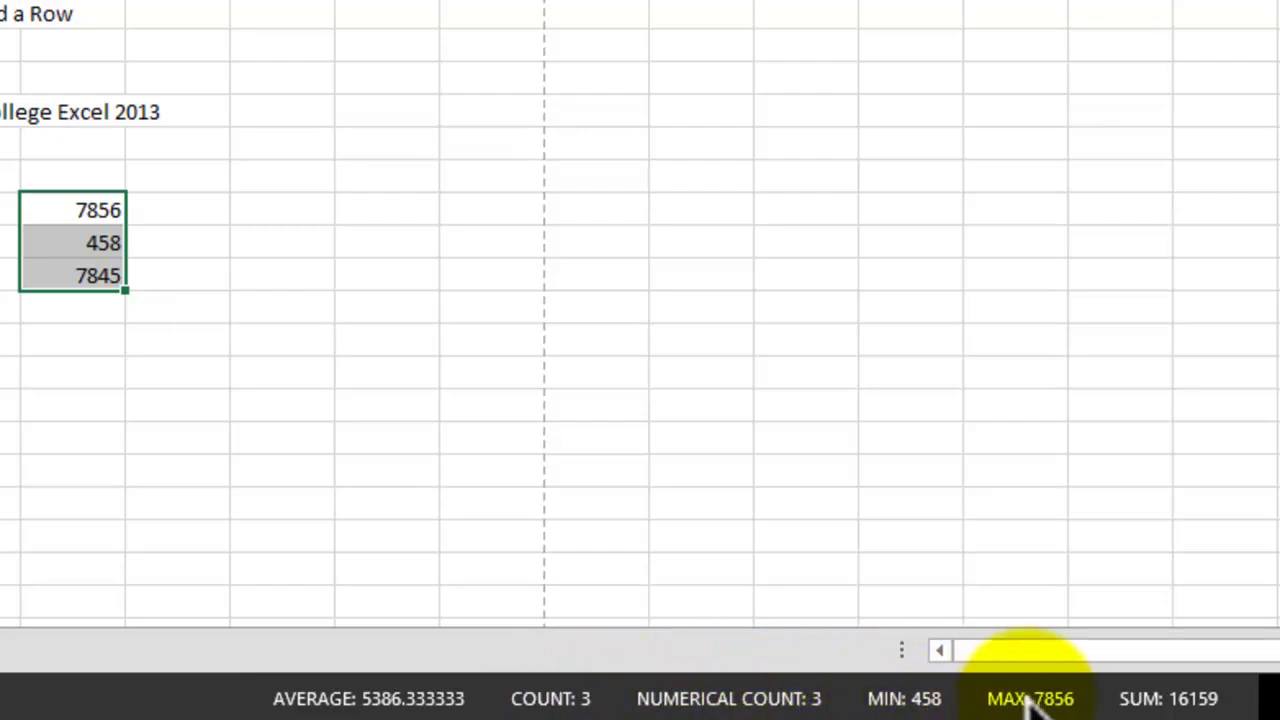
mouse_move(63, 277)
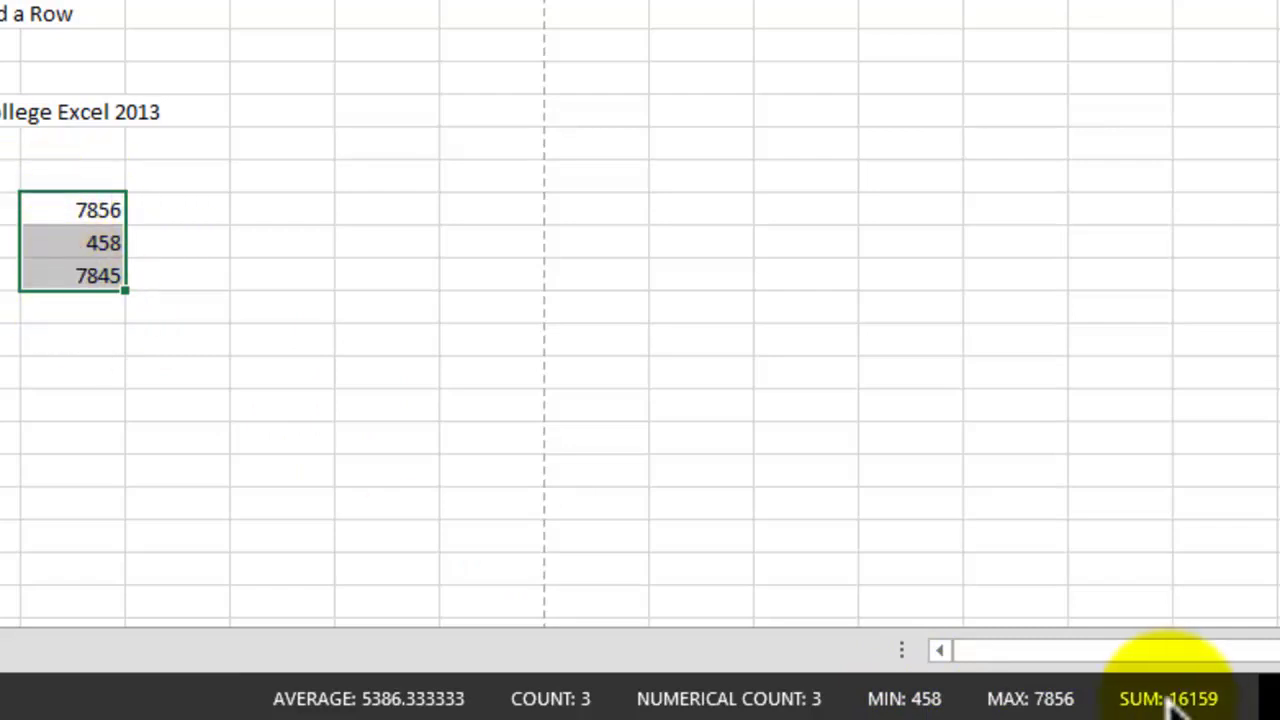
right_click(118, 700)
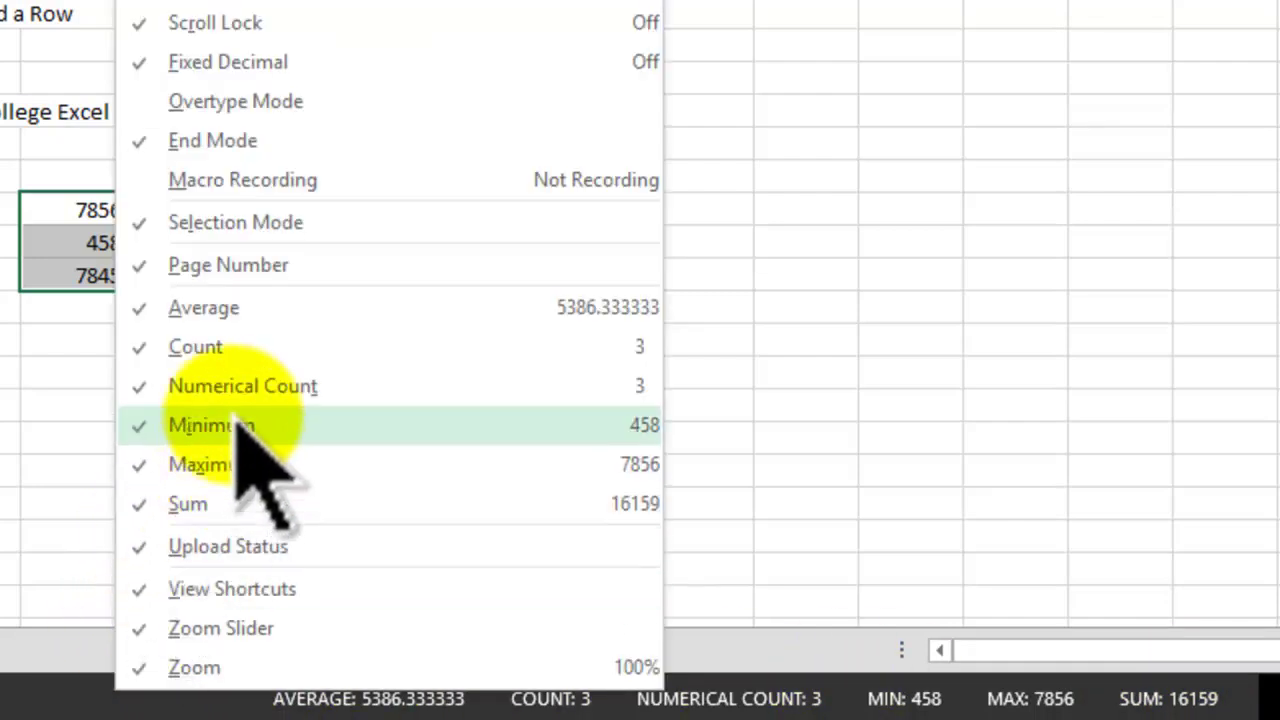
click(42, 527)
click(140, 410)
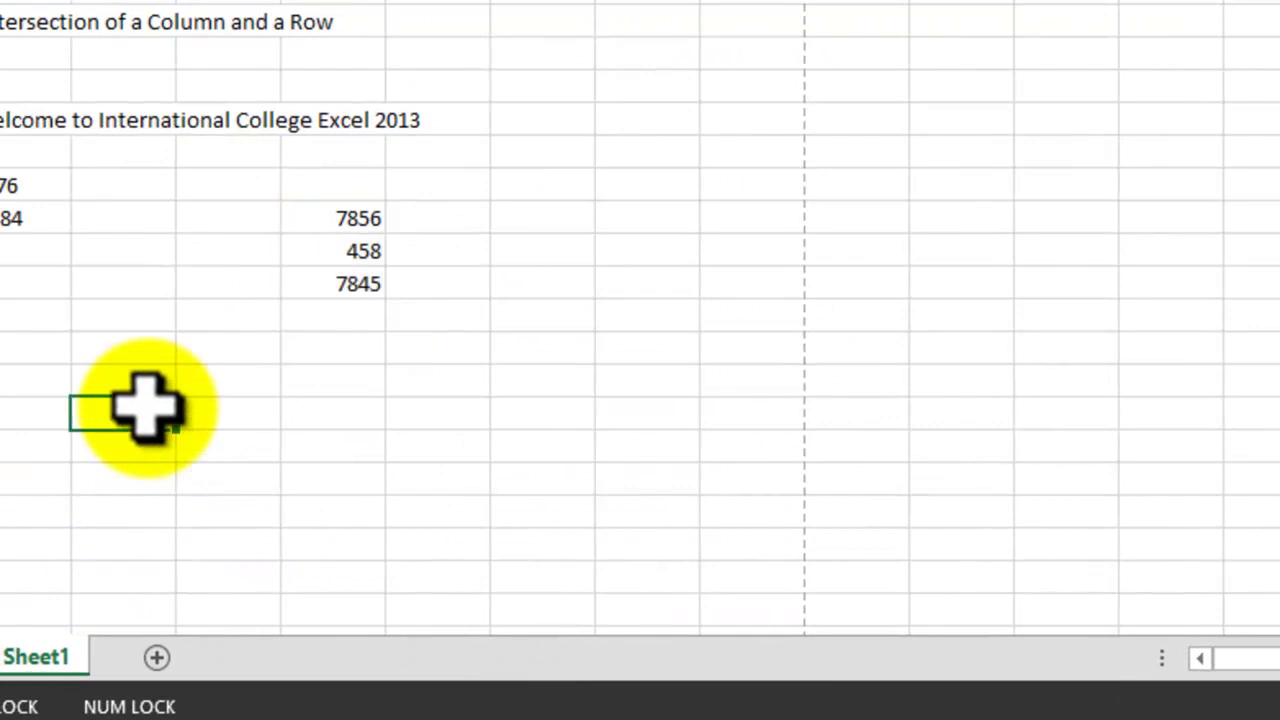
Select E14:E15 to read the statistics of just those two cells, and select cell G18
click(318, 375)
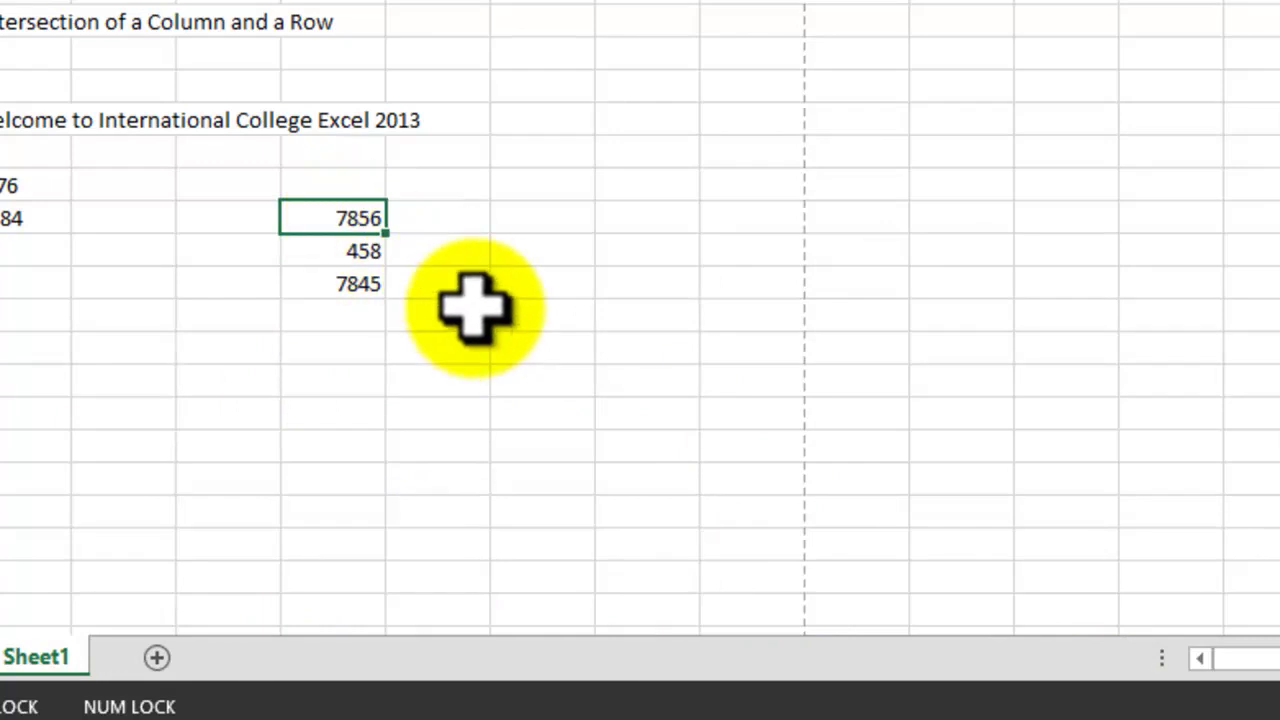
drag(330, 222, 330, 248)
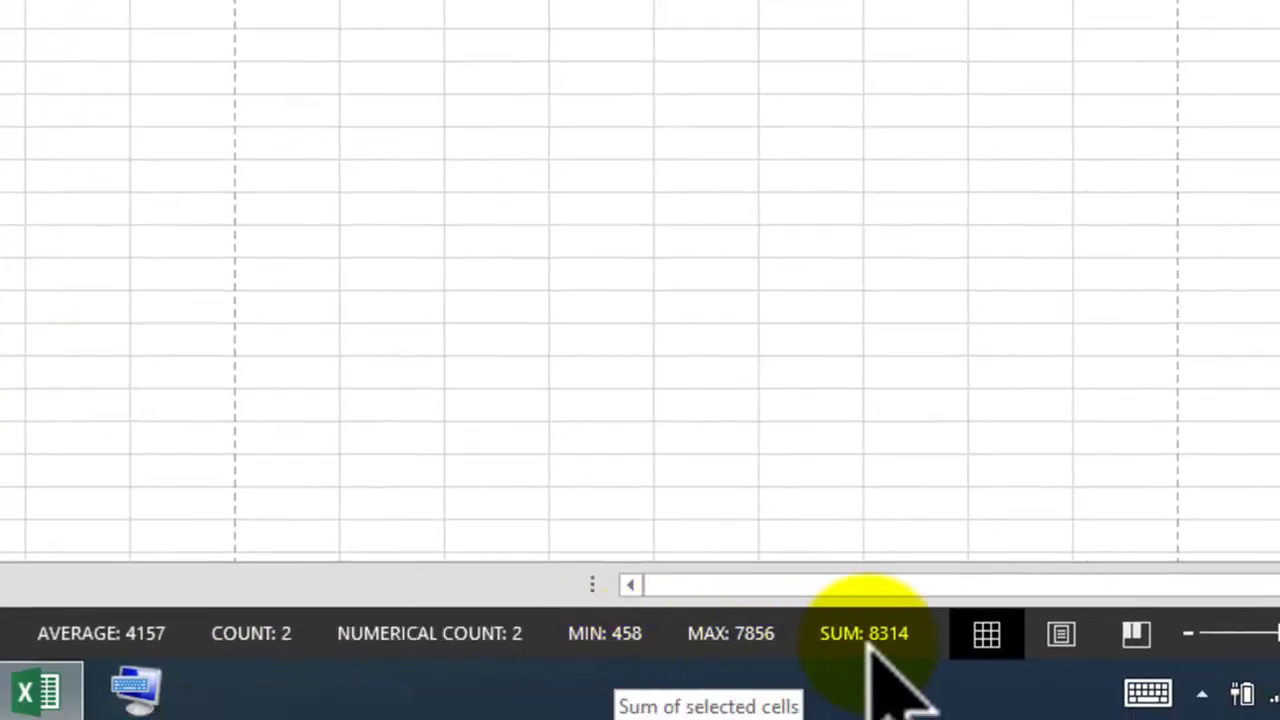
click(69, 271)
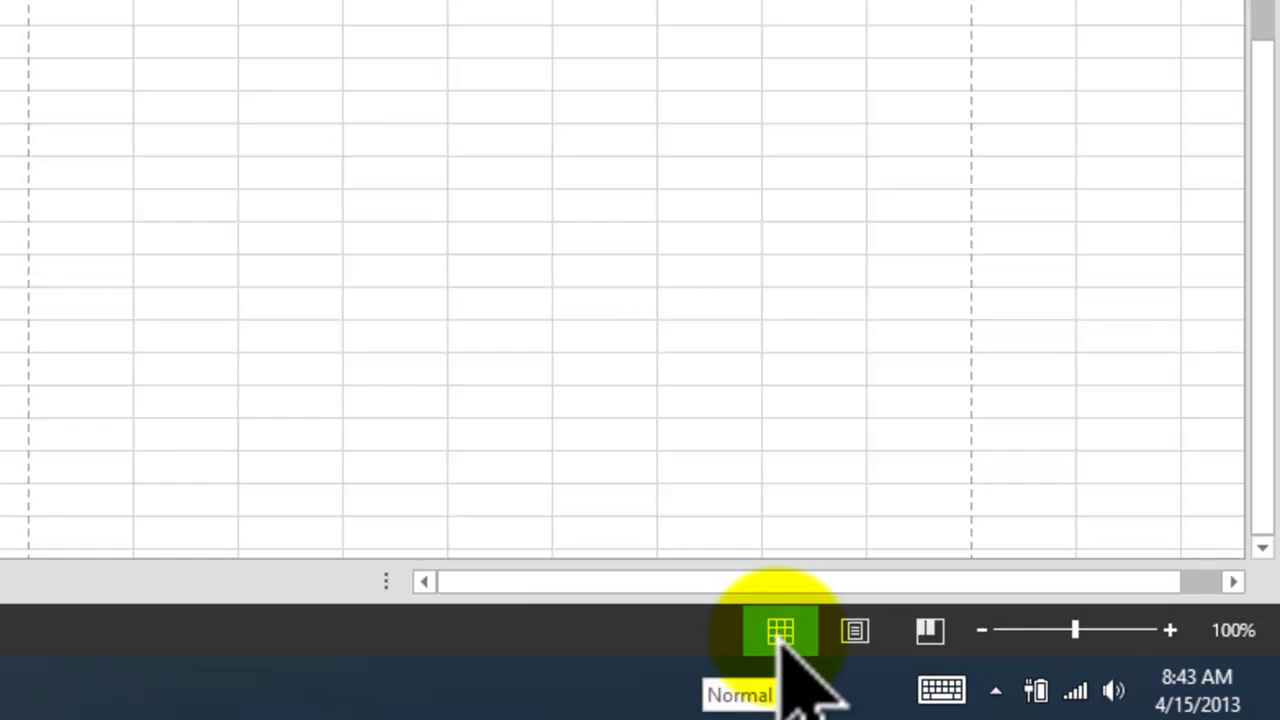
View the sheet in Page Layout, look over the page and its header area, and zoom out to 30%
click(854, 632)
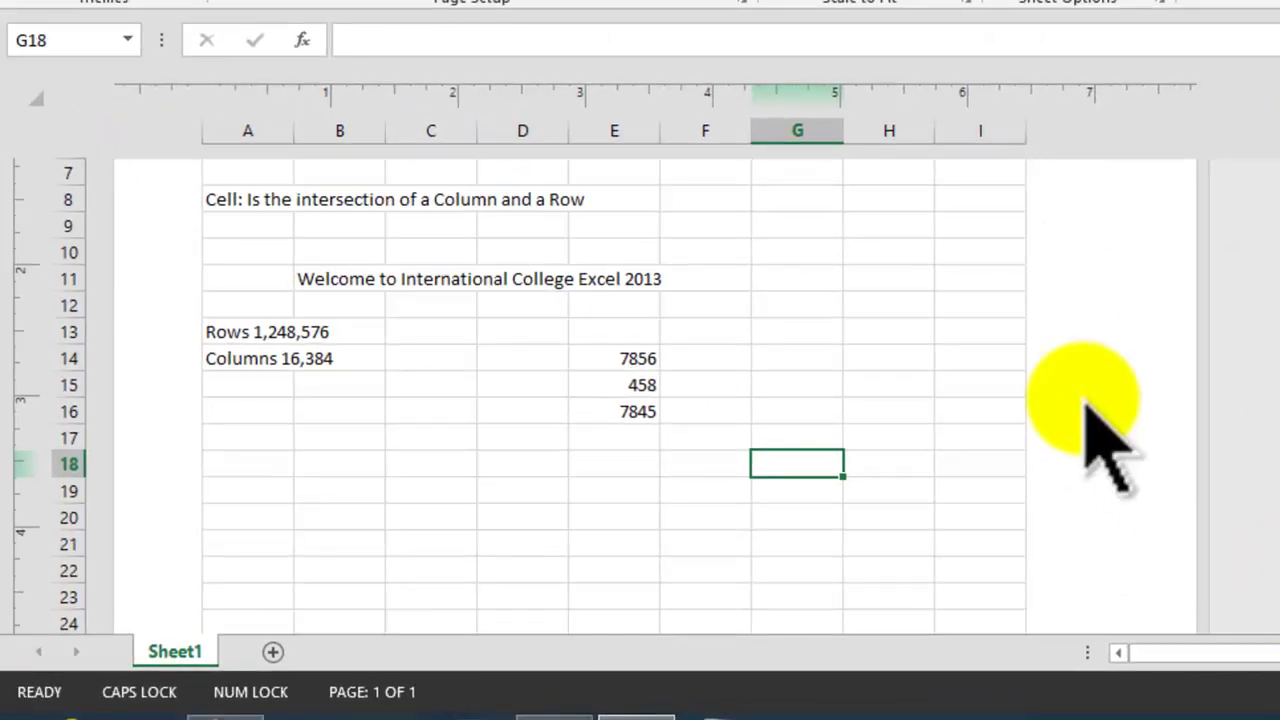
scroll(1229, 286, down, 3)
scroll(1200, 330, up, 4)
scroll(1180, 410, up, 2)
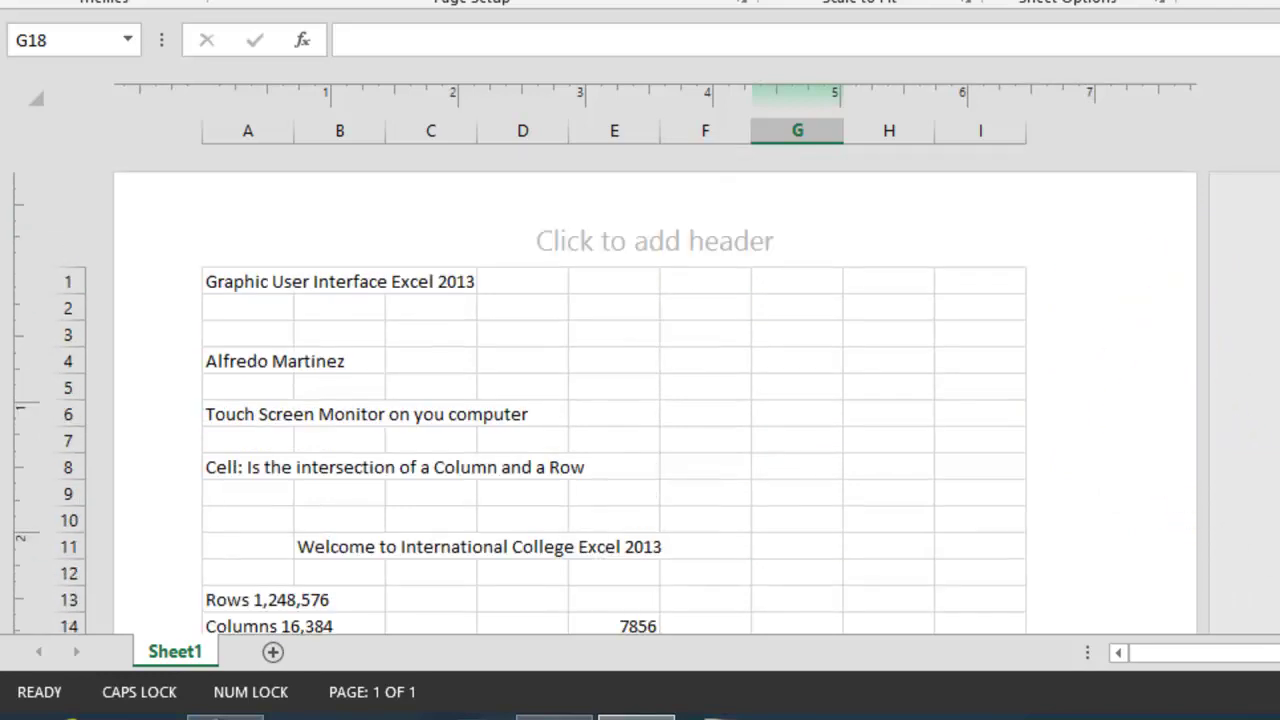
scroll(640, 400, down, 4)
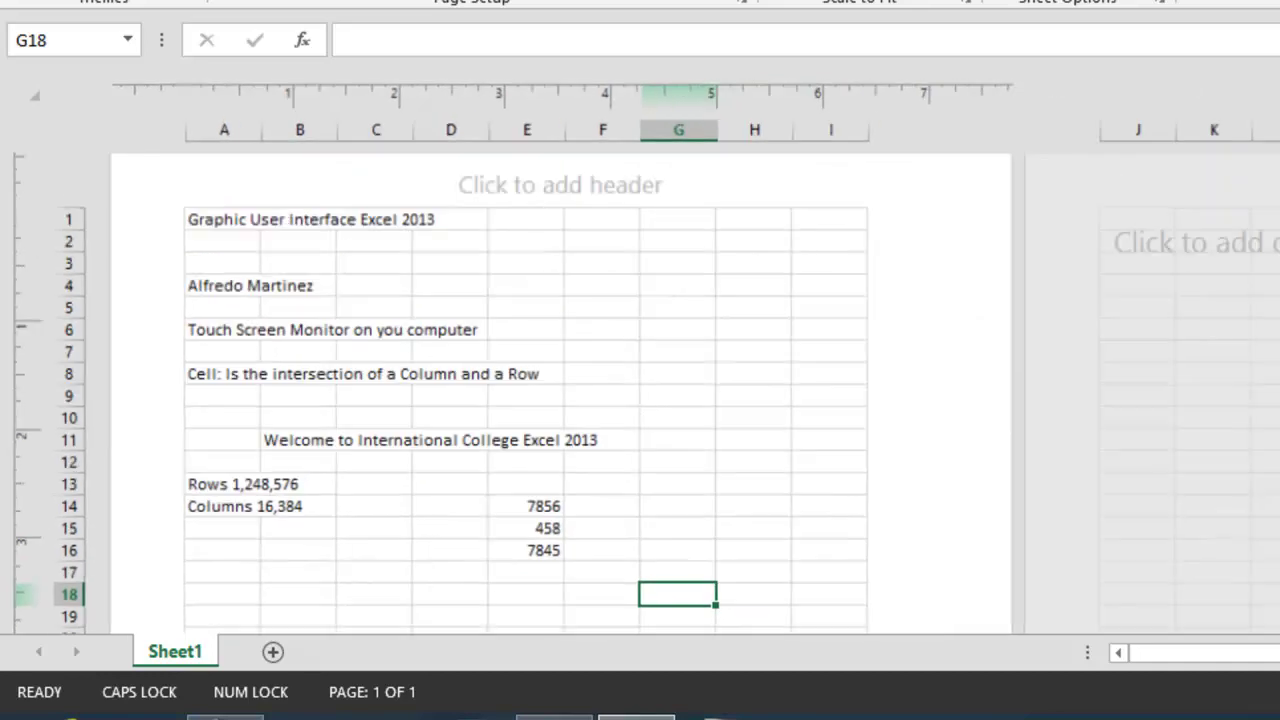
scroll(640, 400, down, 5)
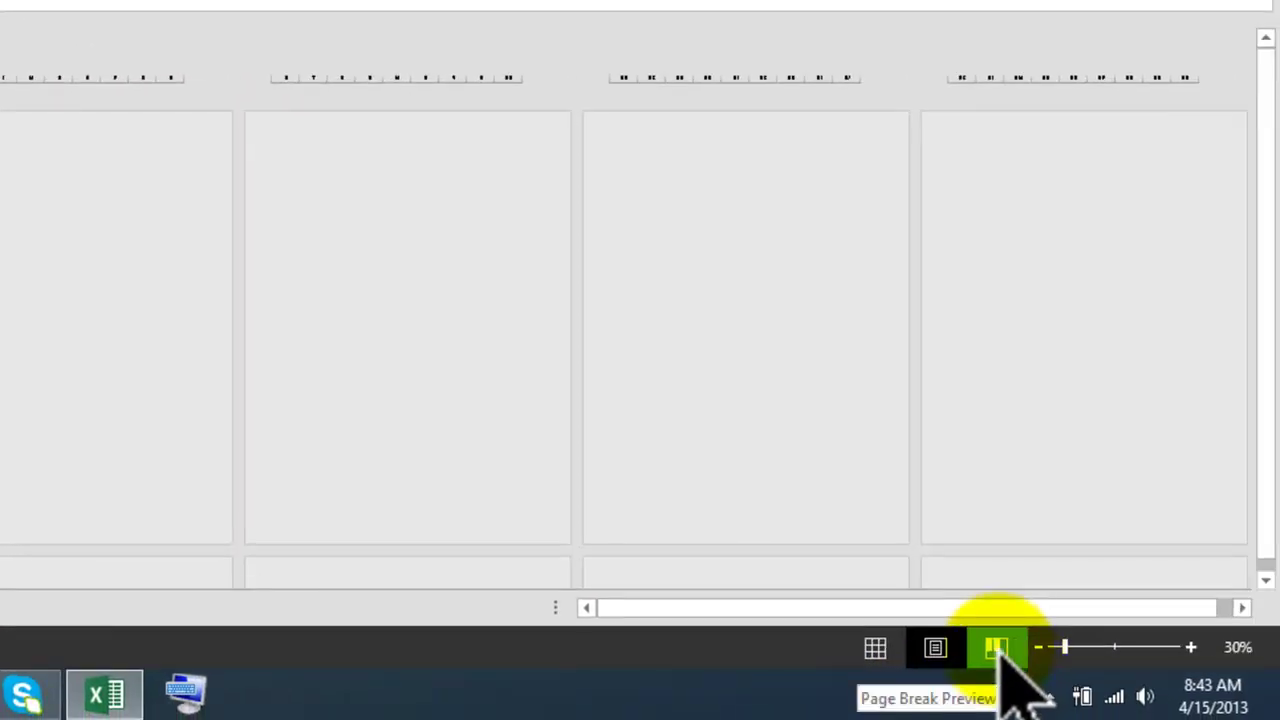
View the sheet in Page Break Preview, Normal and Page Layout in turn, and return to Normal view
click(1000, 655)
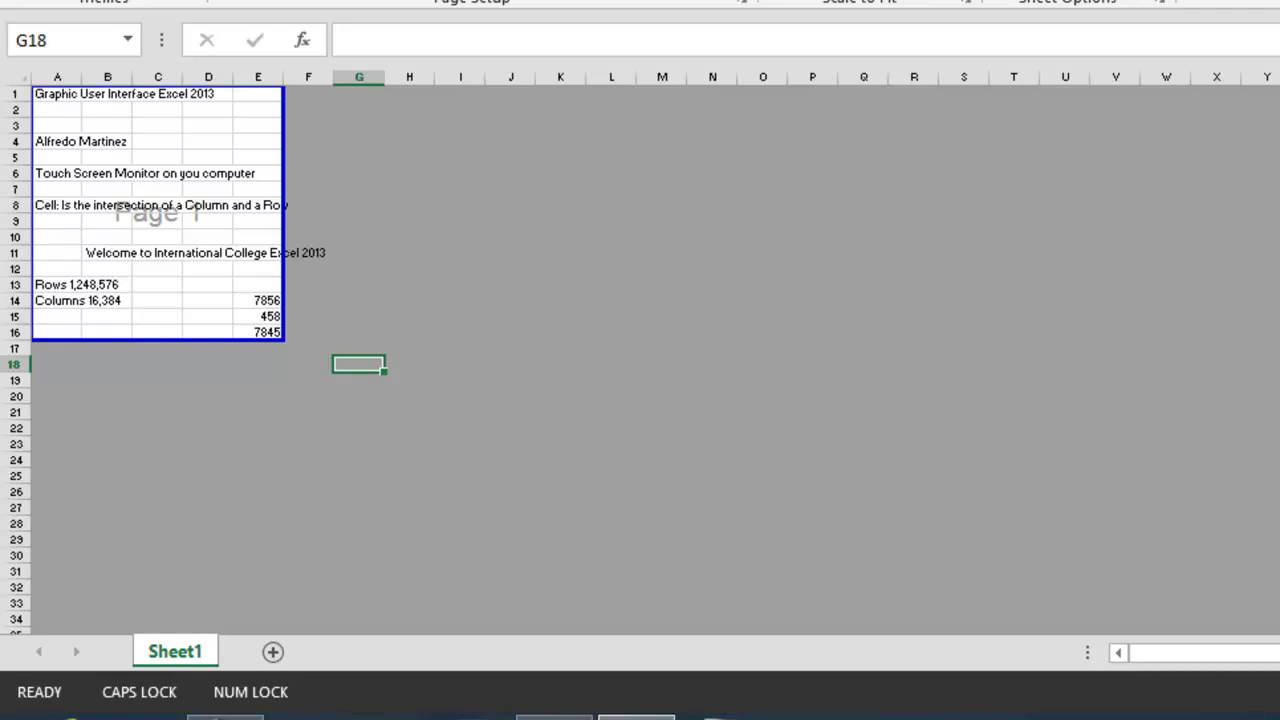
key(alt+w)
key(l)
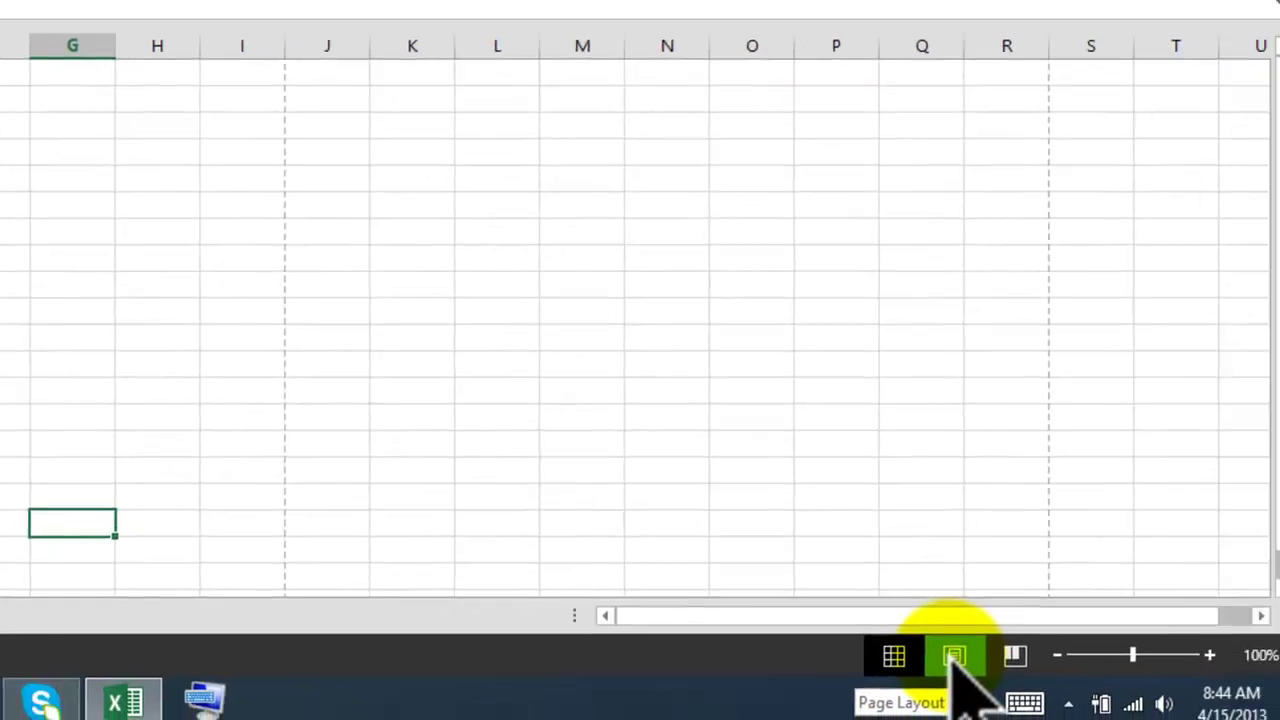
click(955, 656)
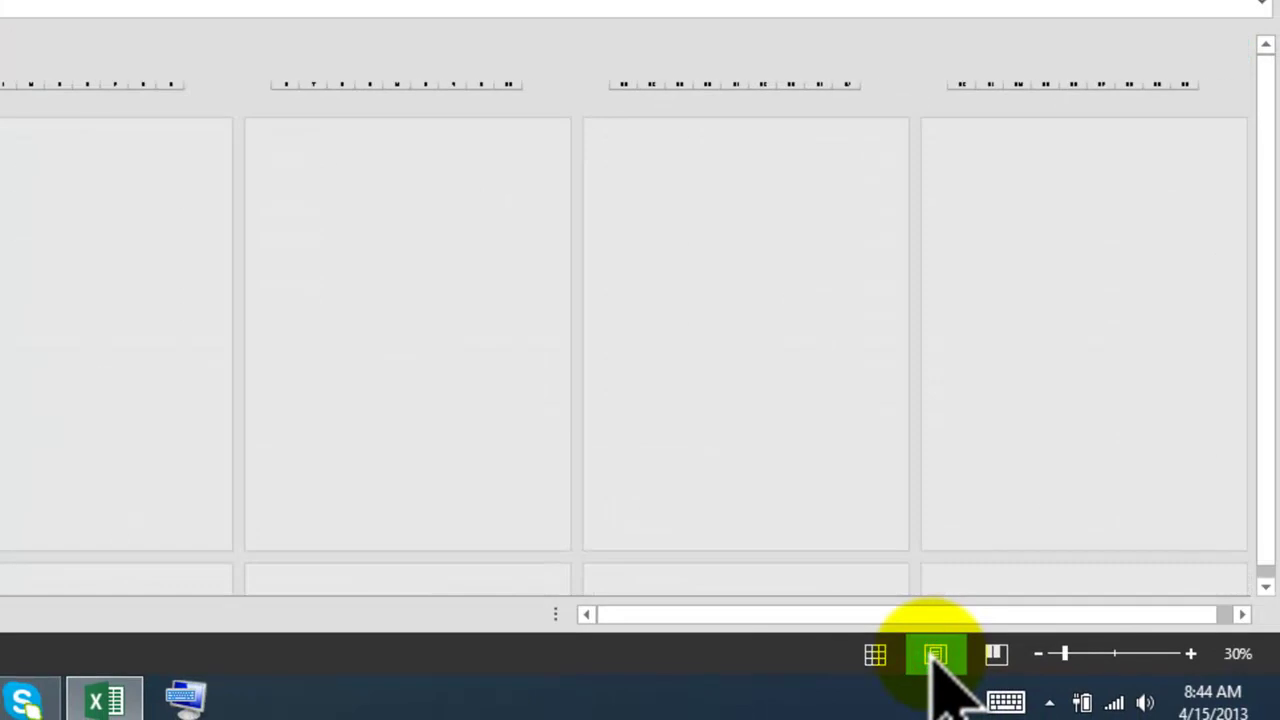
click(873, 656)
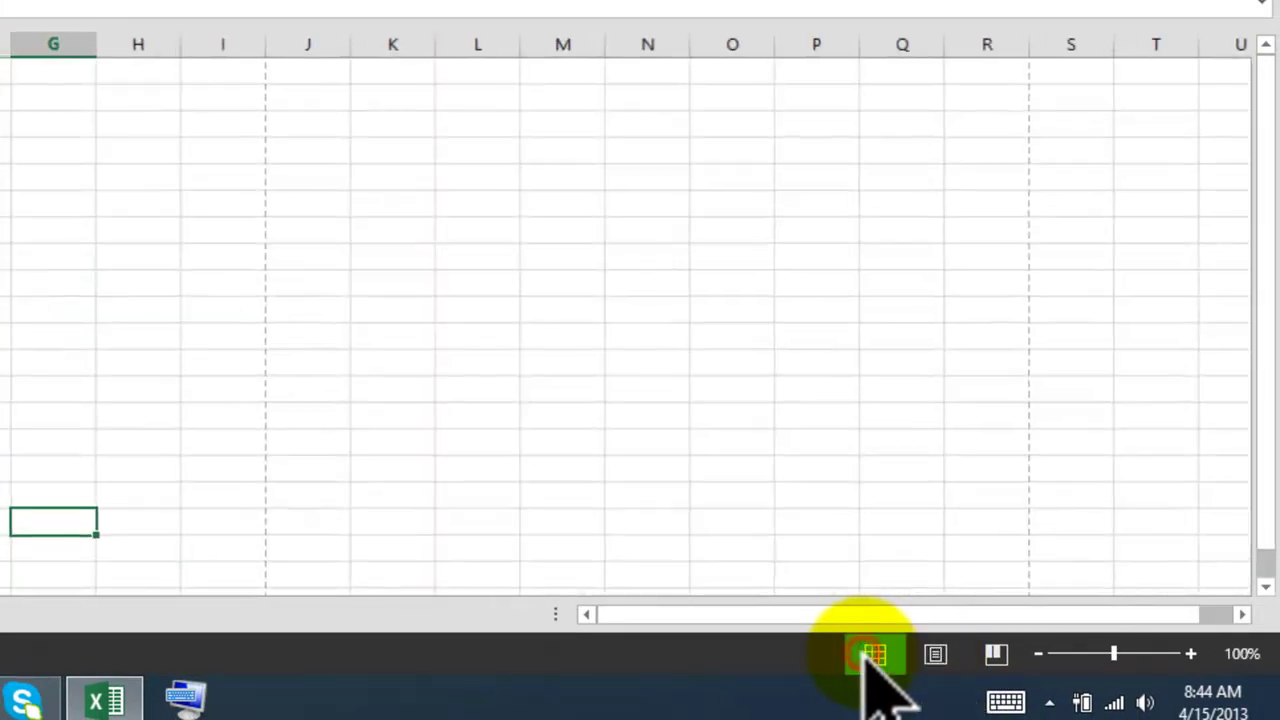
Zoom the sheet out to 70% and in to 130%
click(1040, 654)
click(1040, 654)
click(1040, 654)
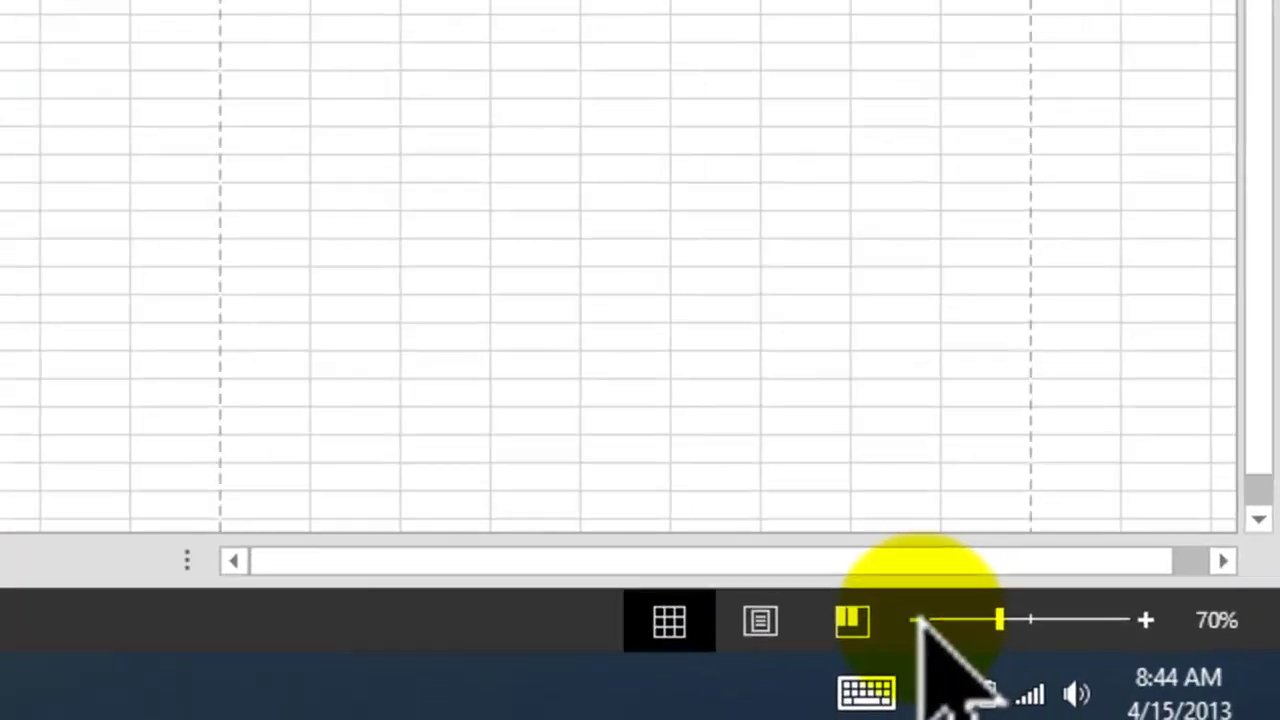
click(1137, 608)
click(1137, 608)
click(1137, 608)
click(1137, 608)
click(1137, 608)
click(1137, 608)
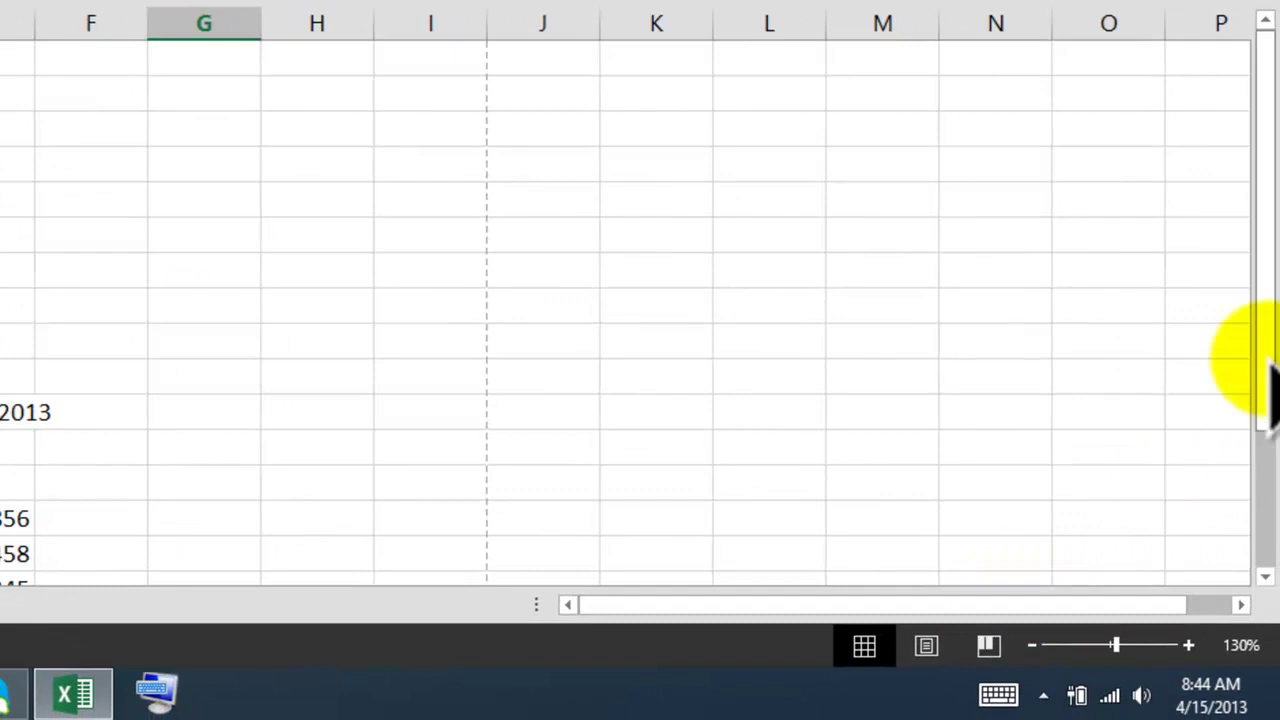
drag(1267, 354, 1270, 290)
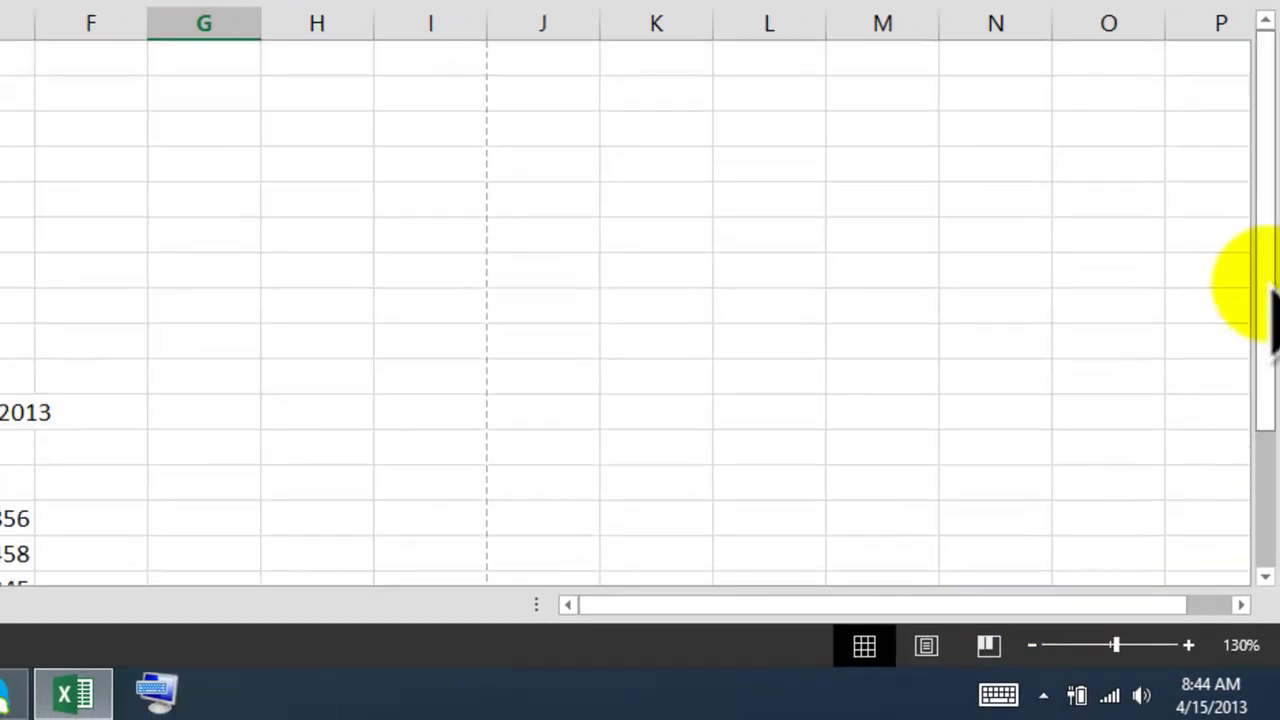
Set the sheet's magnification to 100% in the Zoom dialog
click(1240, 645)
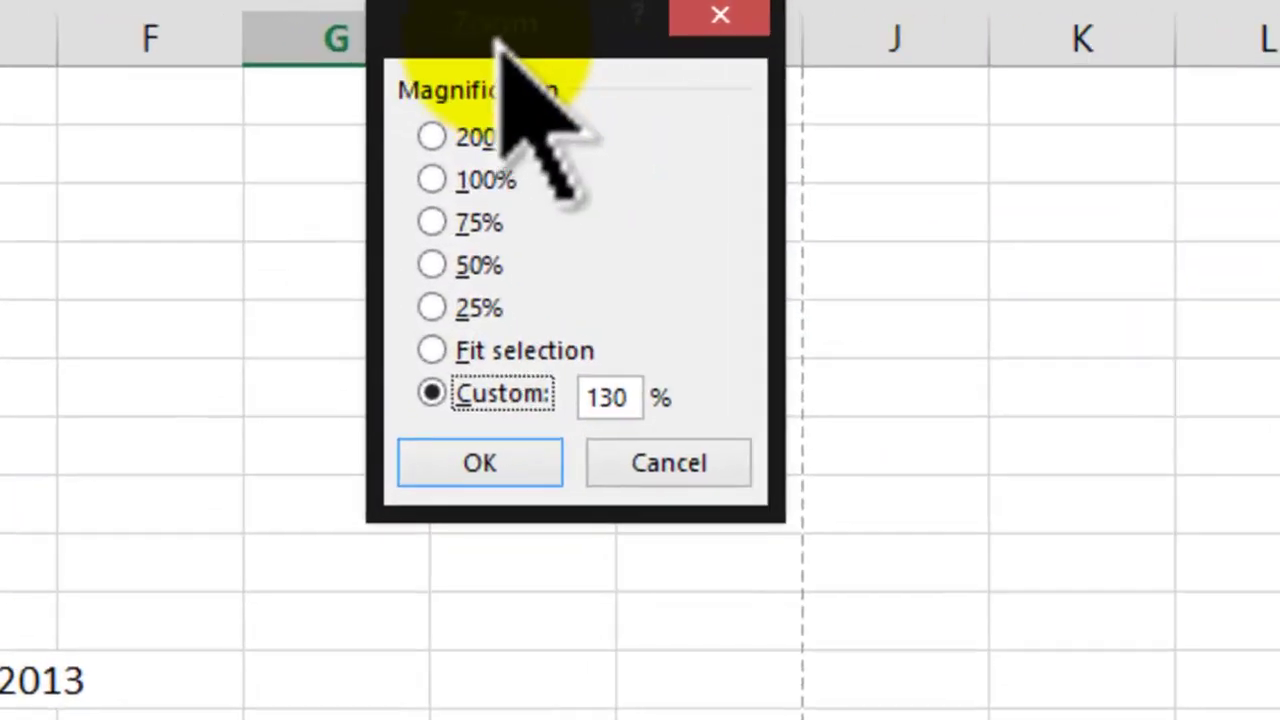
drag(500, 45, 515, 110)
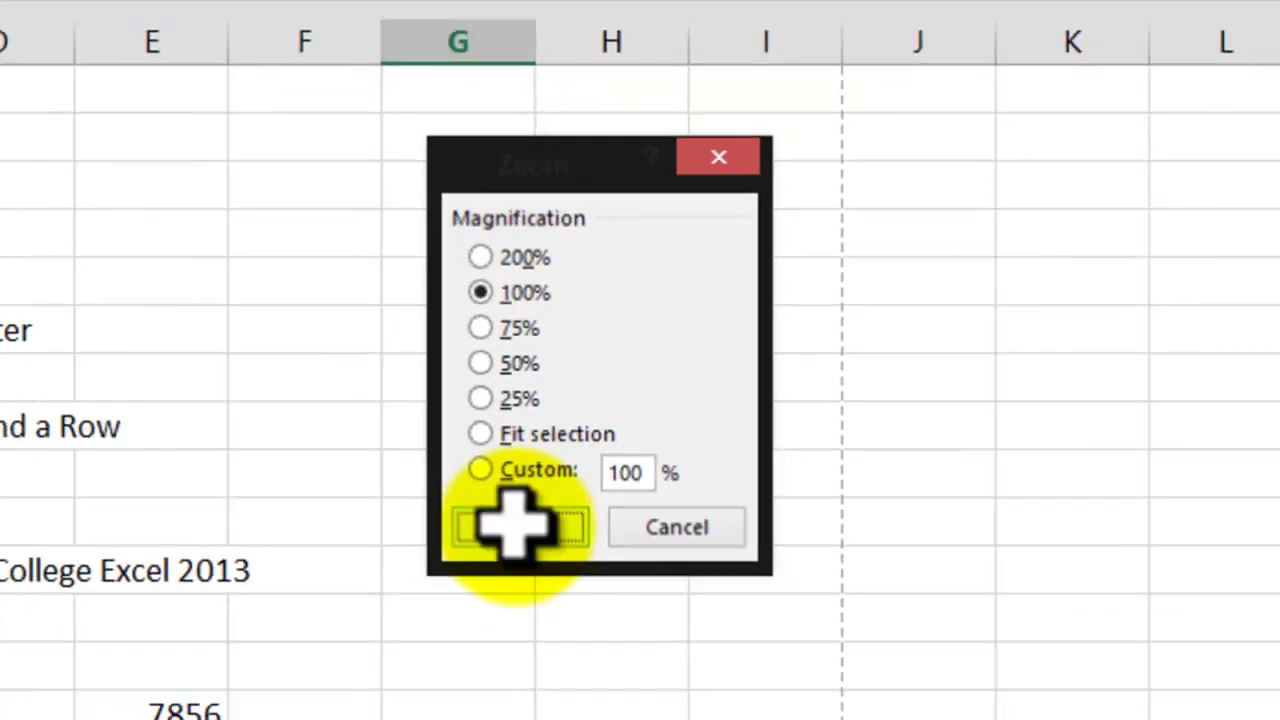
click(496, 545)
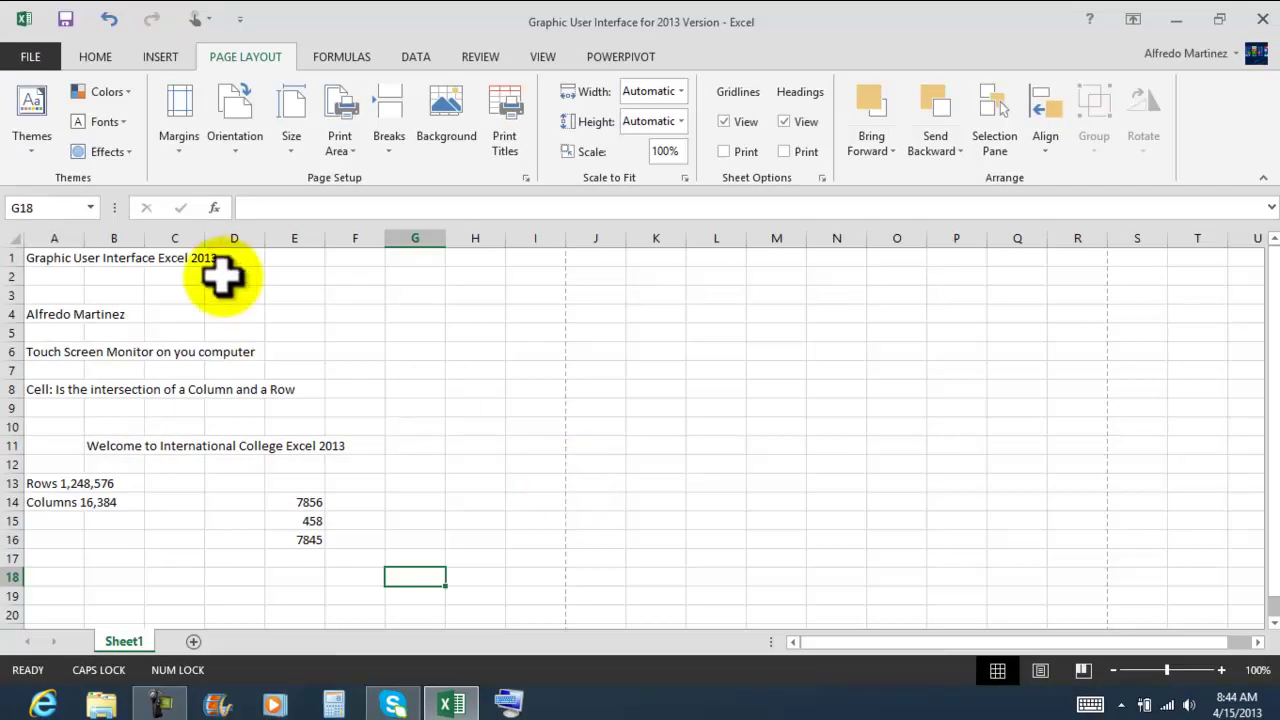
Select cell K5, display the Home commands, and highlight A1:D1, A4:B4 and A6:D6 one after another
mouse_move(1250, 700)
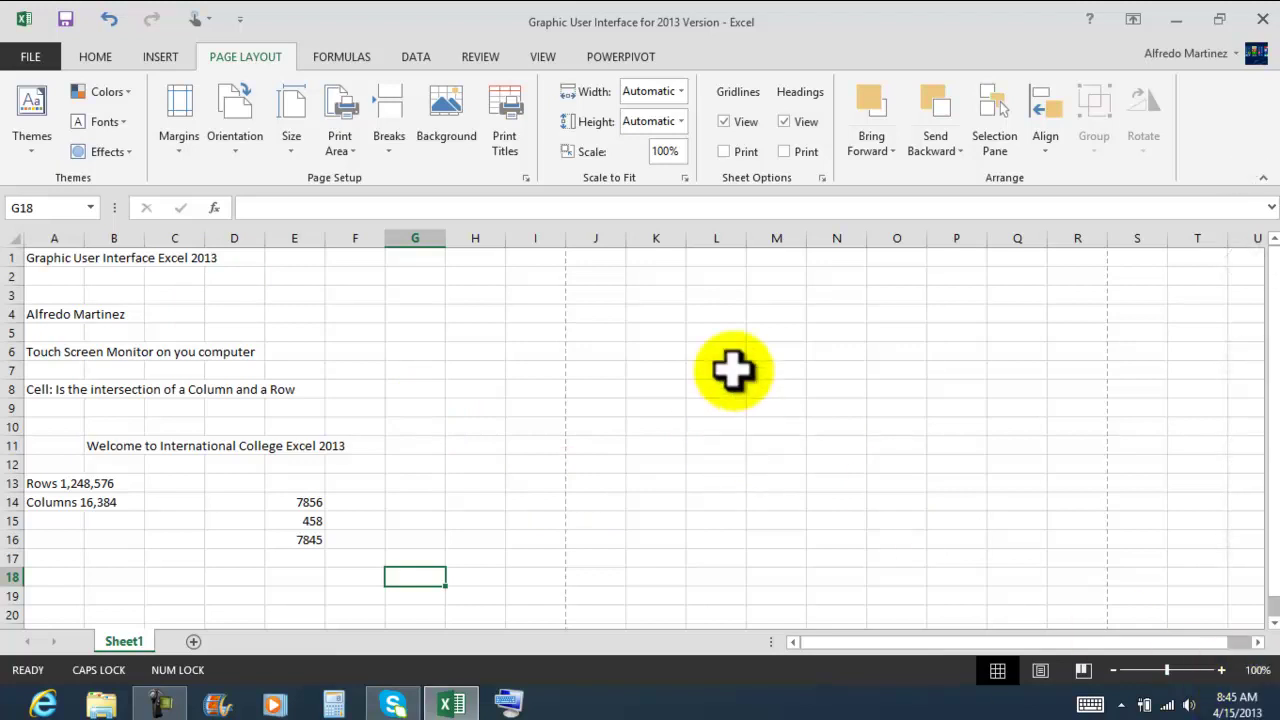
click(654, 330)
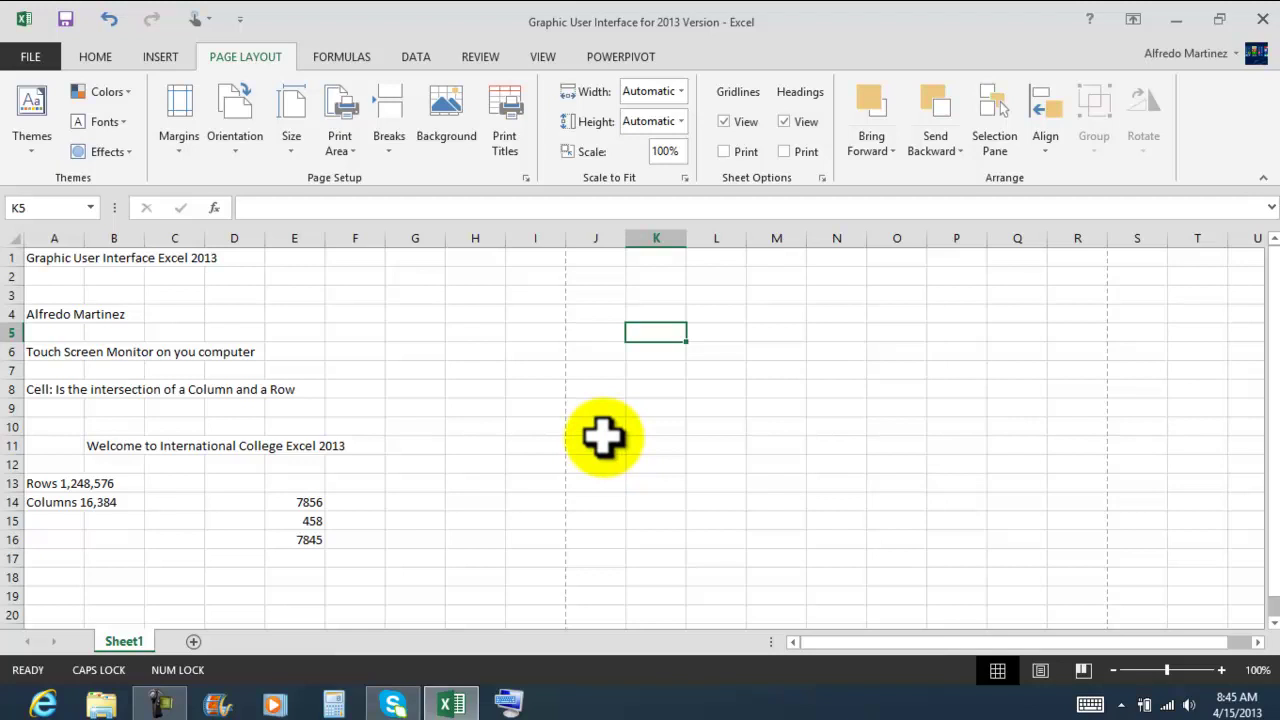
click(97, 57)
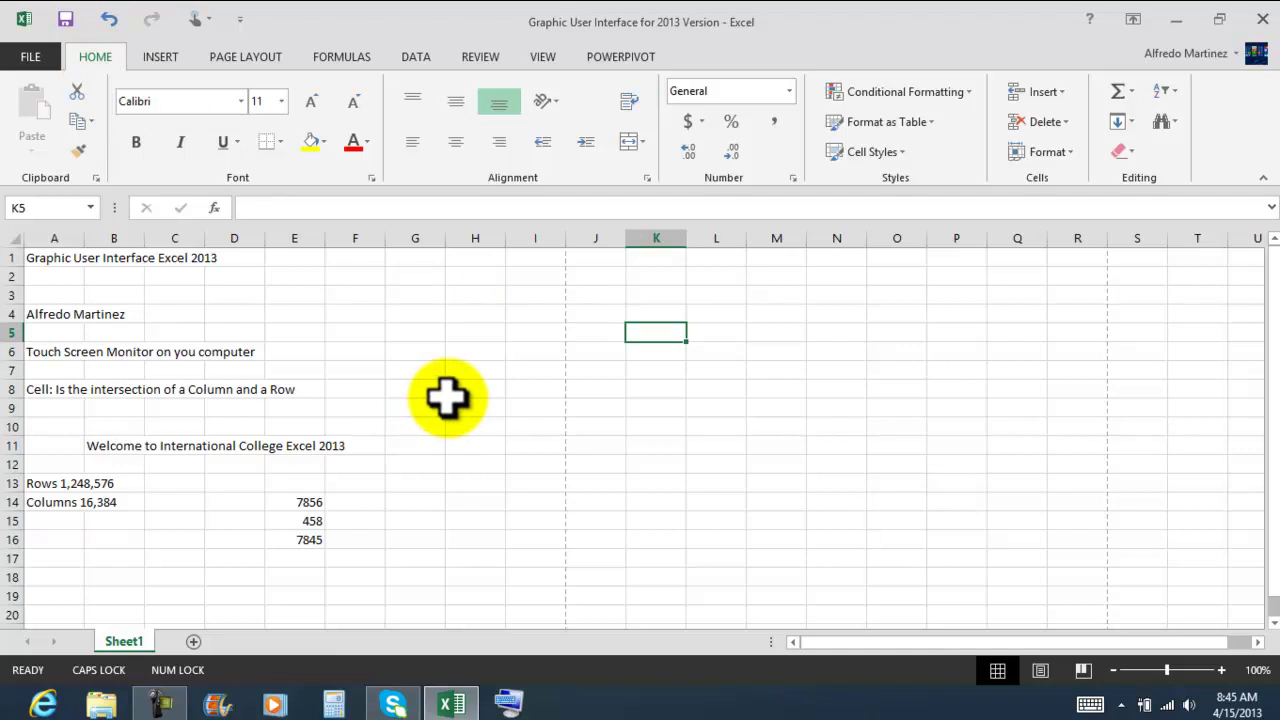
drag(49, 254, 210, 250)
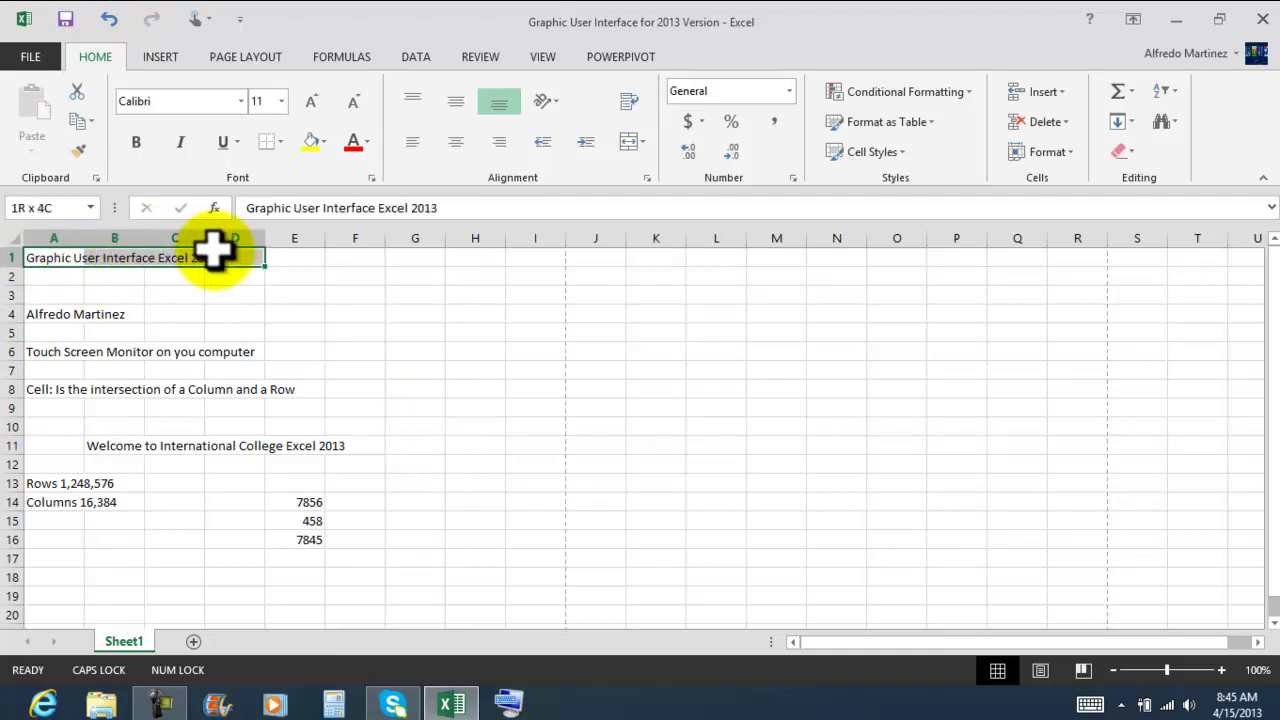
drag(63, 309, 117, 308)
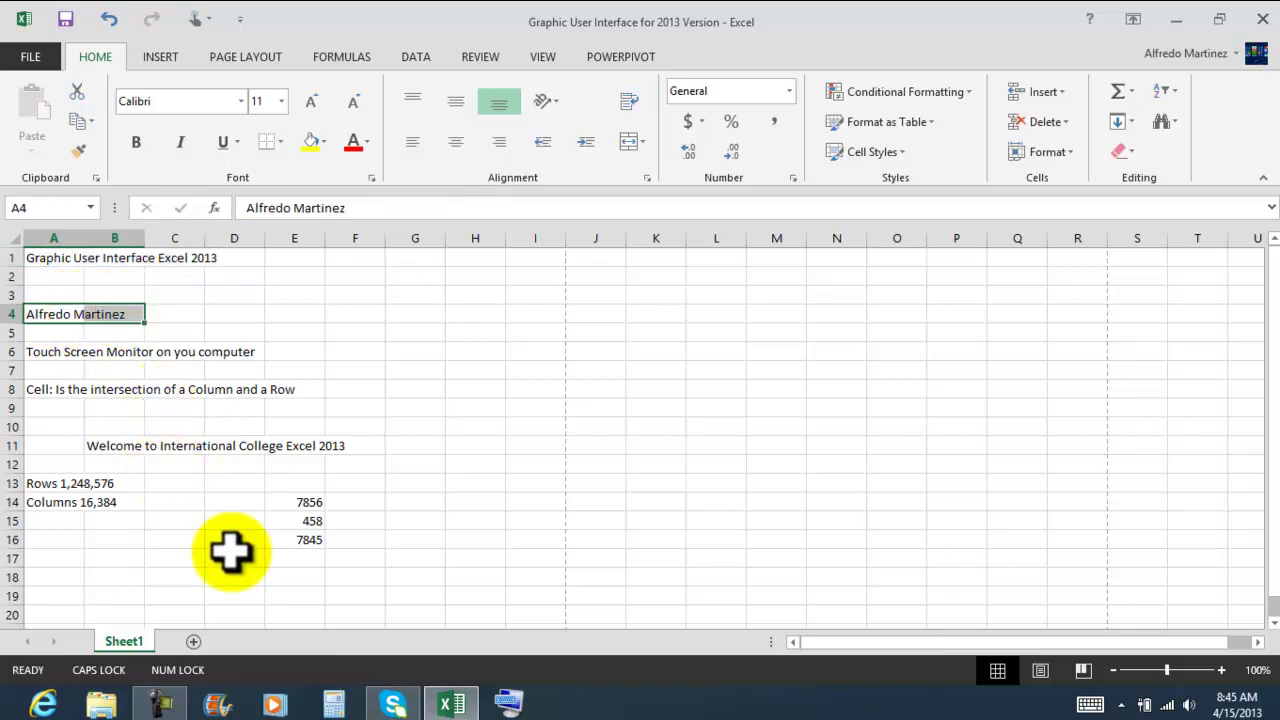
drag(34, 351, 251, 354)
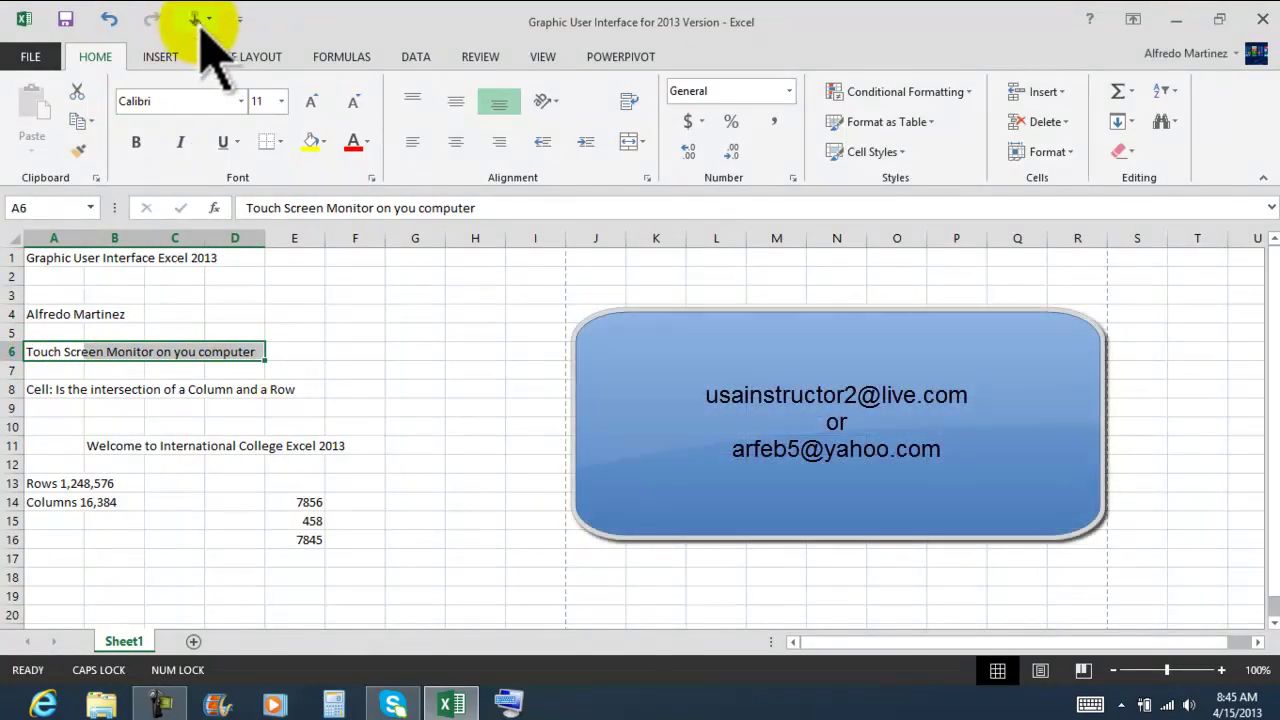
Show the Touch/Mouse Mode control and select empty cell G10
click(205, 20)
click(212, 26)
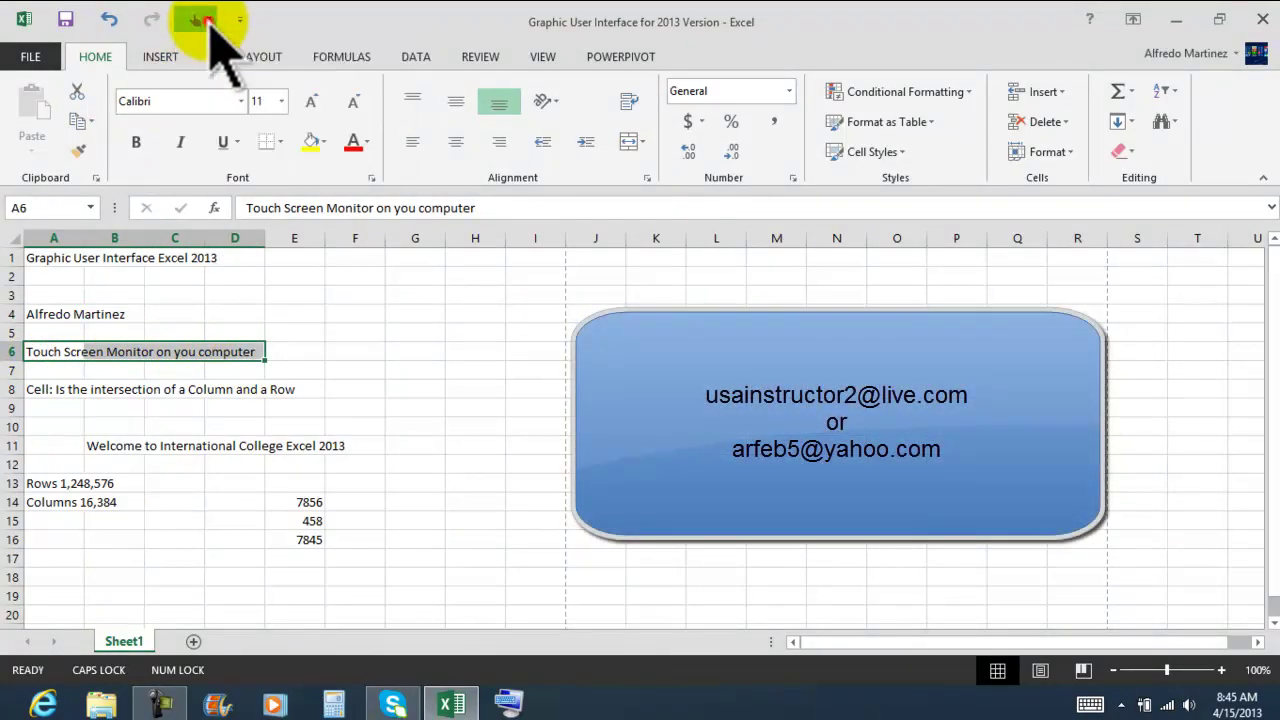
click(400, 428)
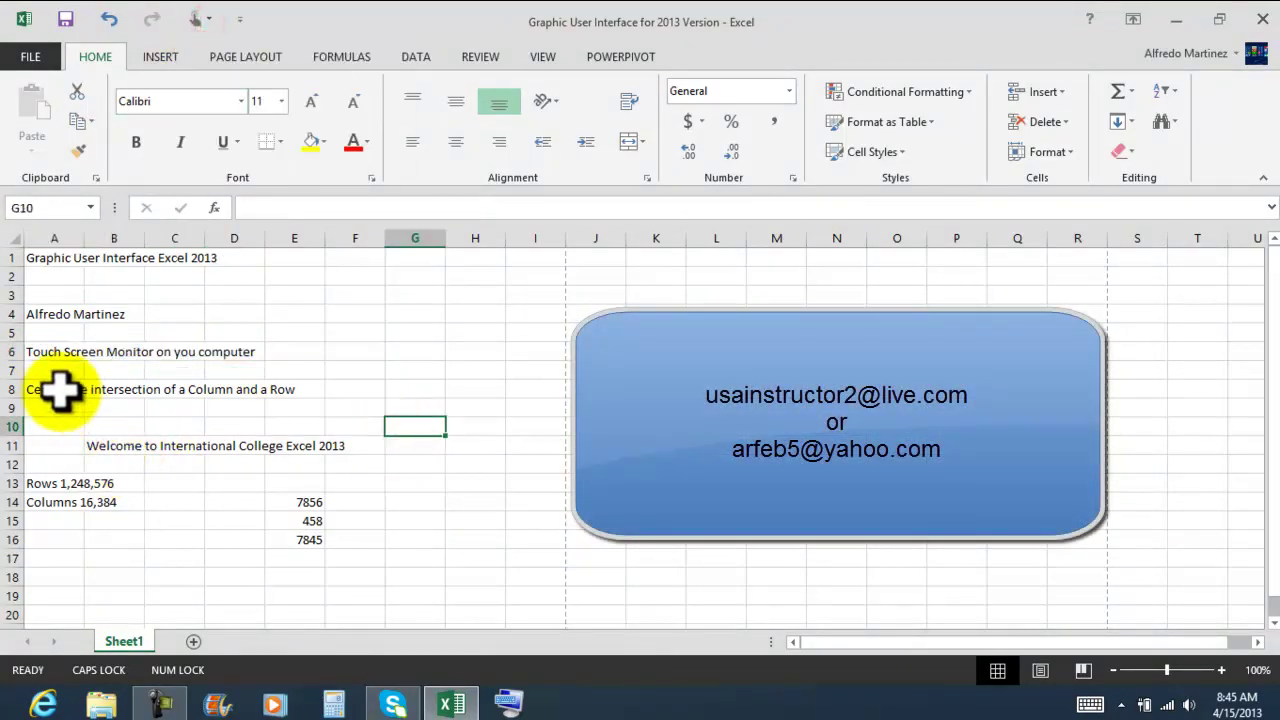
click(795, 642)
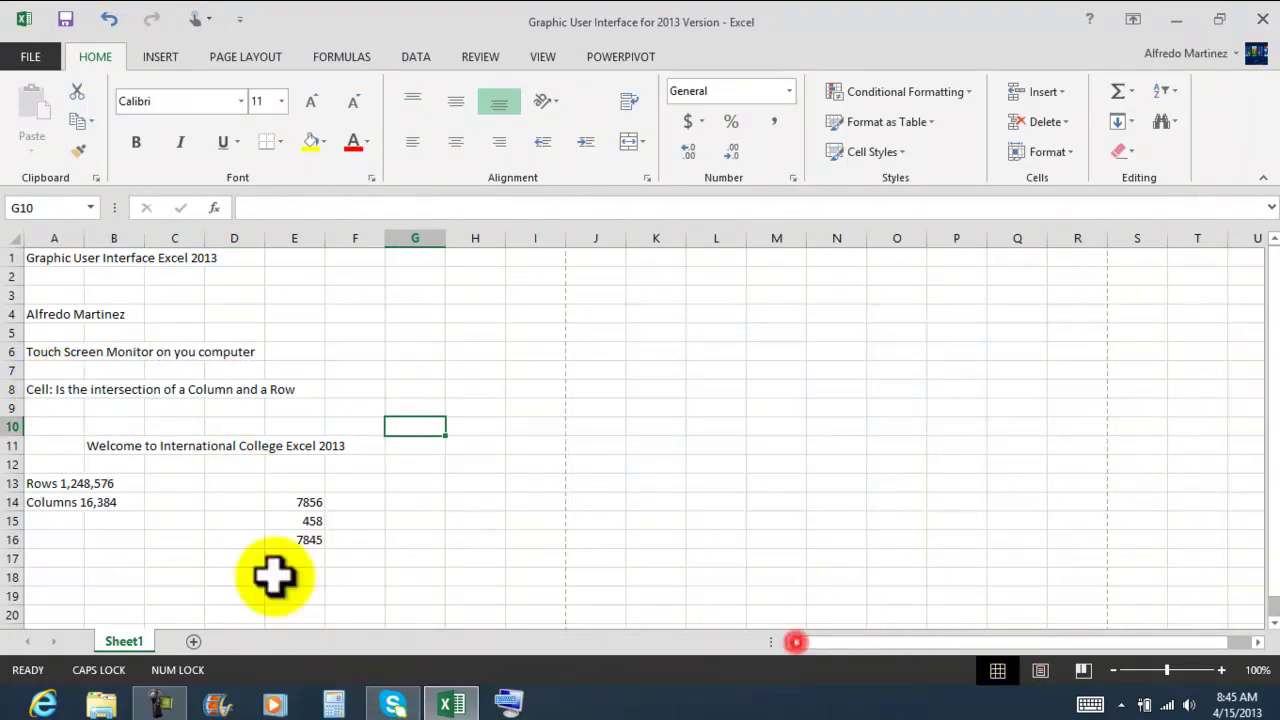
Select the row-count note in A13 and the column-count note in A14, ending on empty cell C17
click(44, 483)
click(150, 521)
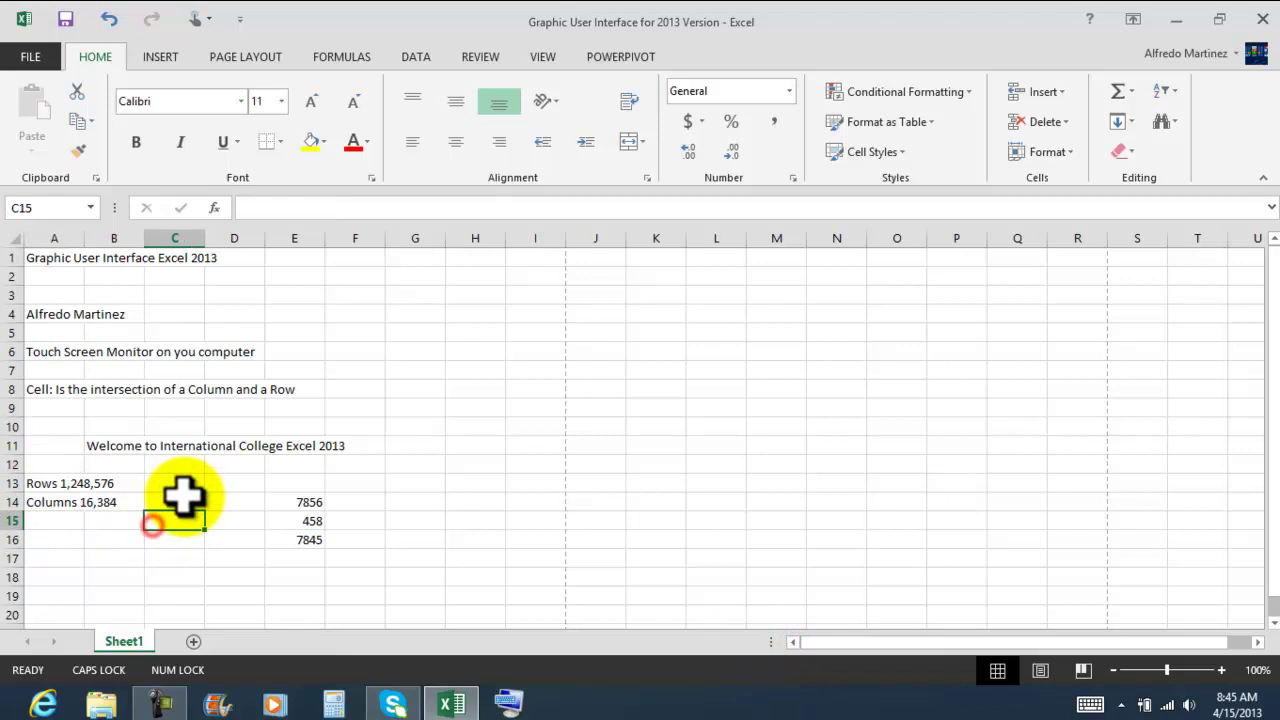
click(44, 483)
click(41, 502)
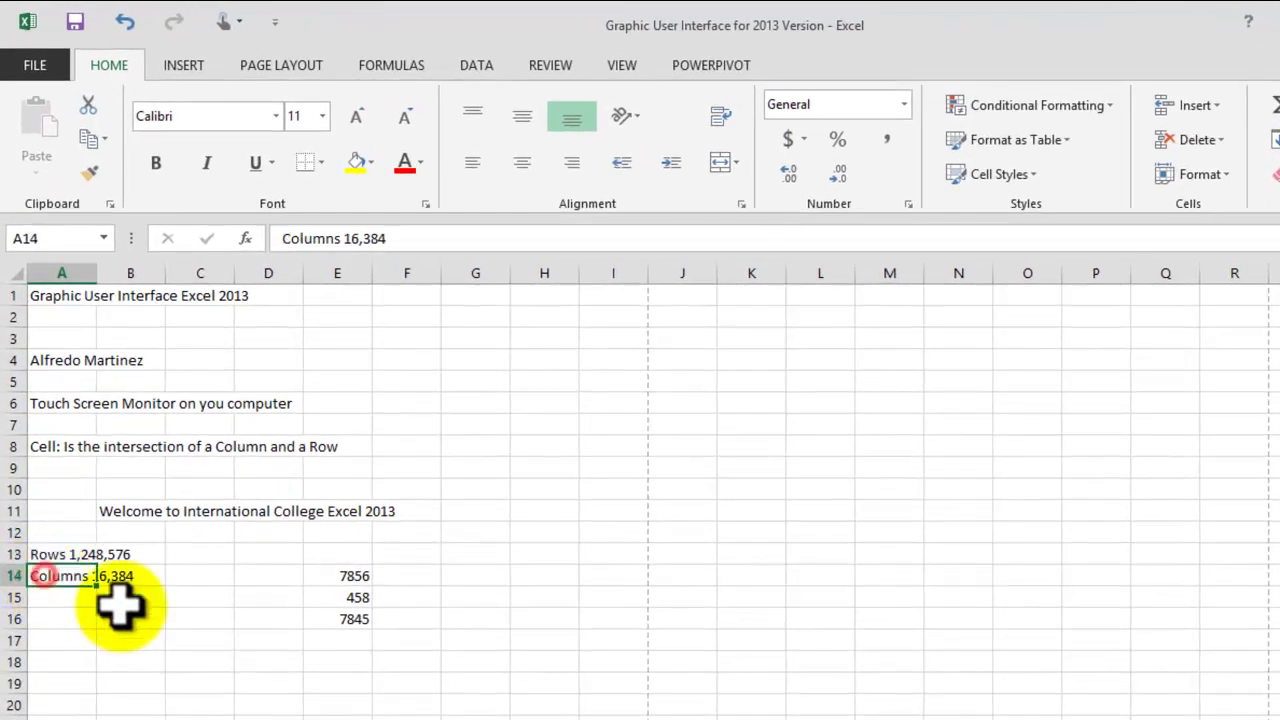
click(200, 640)
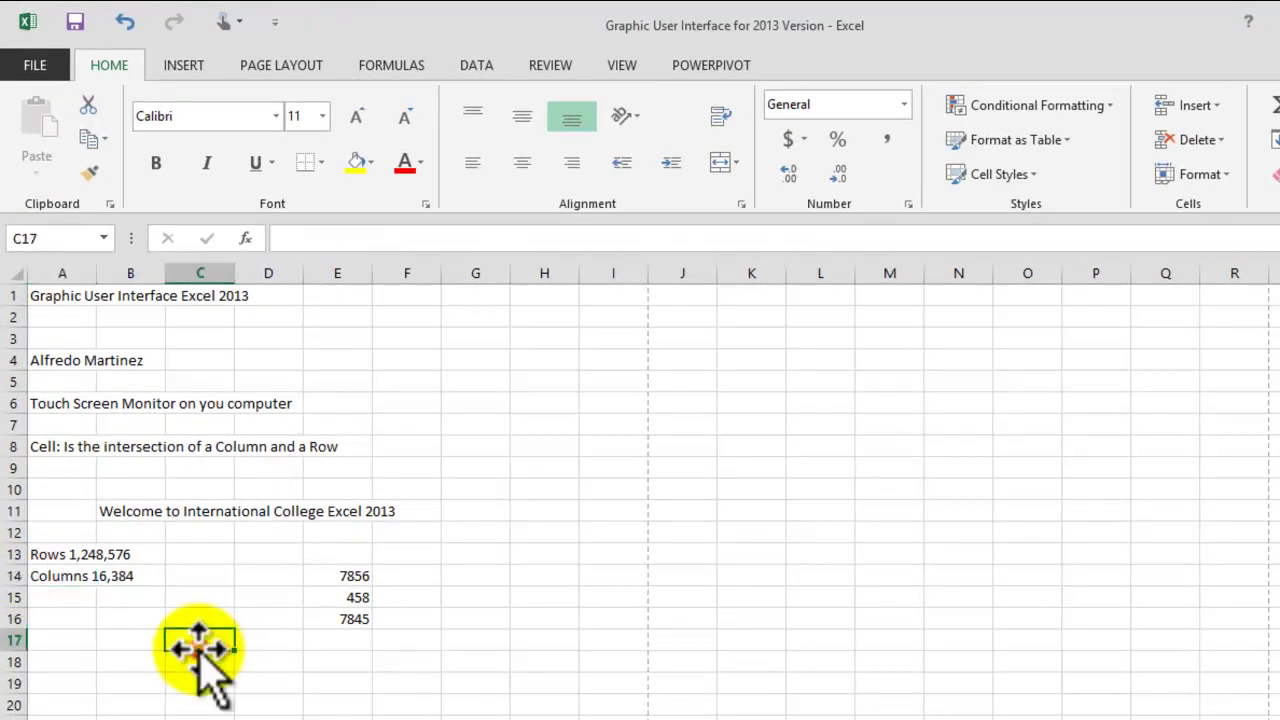
Enter 451 in cell G6 and 452 in G7, and select cell H10
click(488, 403)
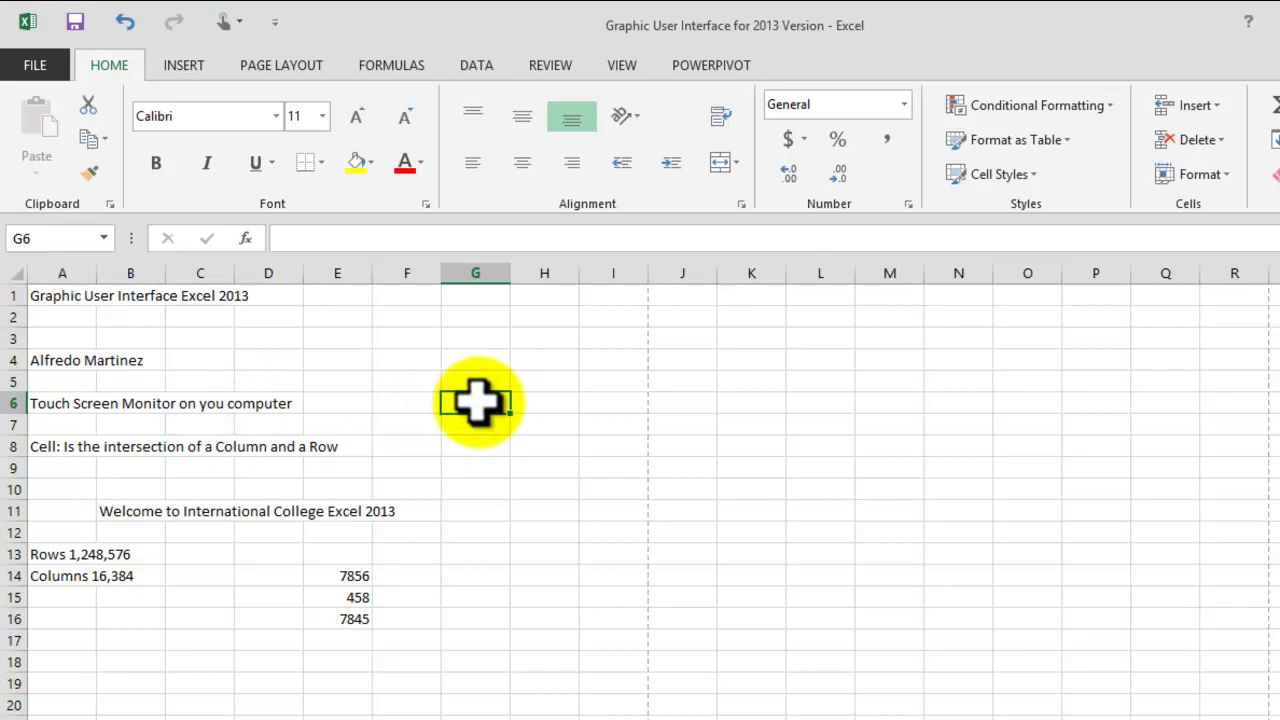
text(451)
key(Return)
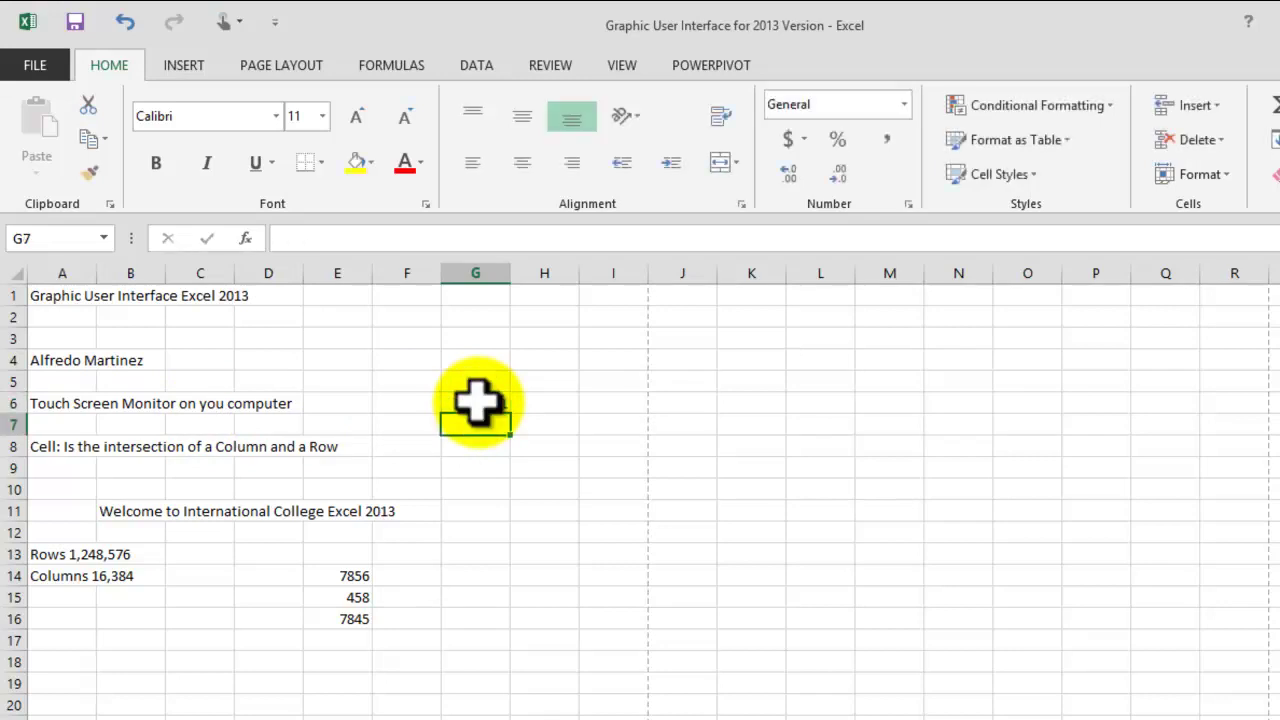
text(452)
key(Return)
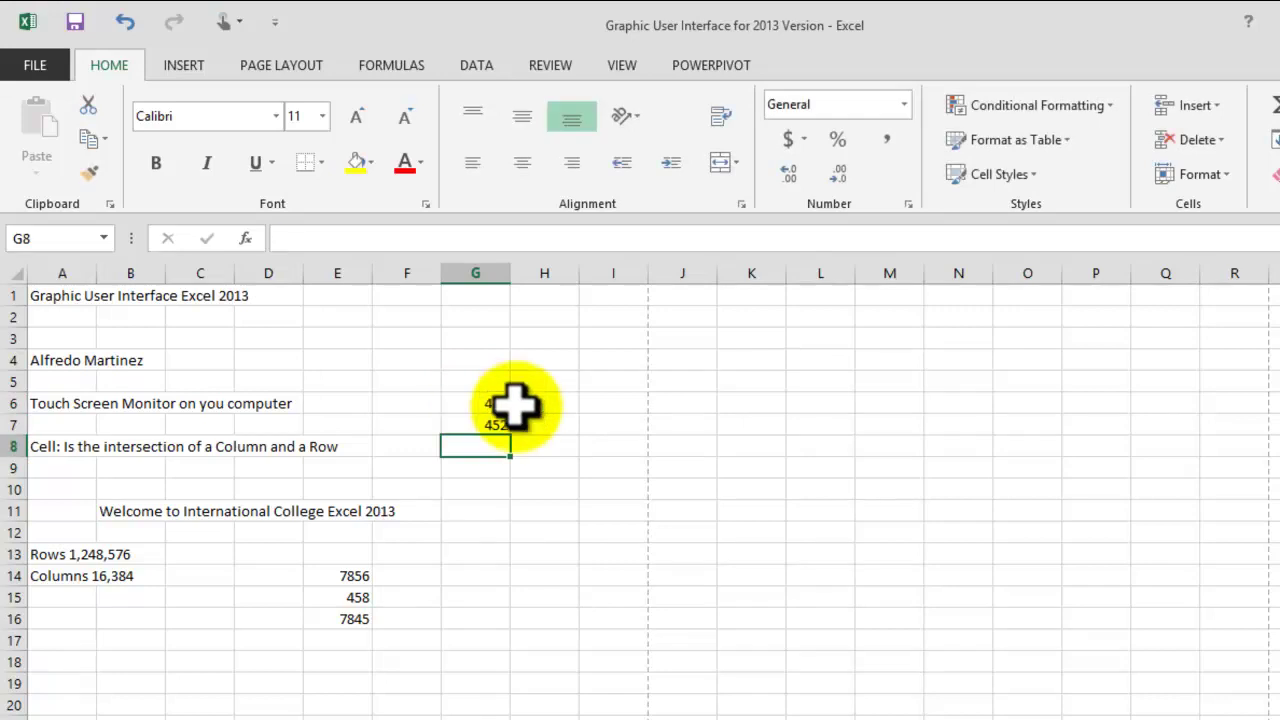
click(525, 492)
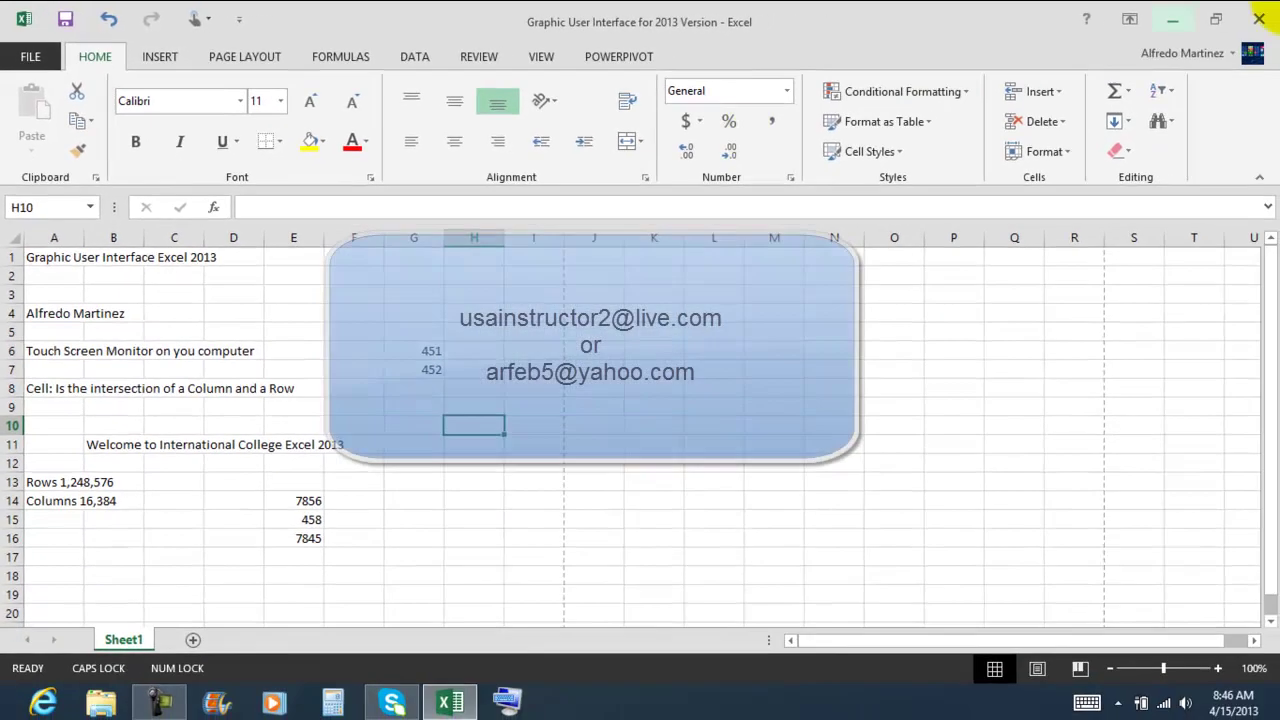
Close the workbook window and open the e-mail text file from the desktop in Notepad
mouse_move(1255, 20)
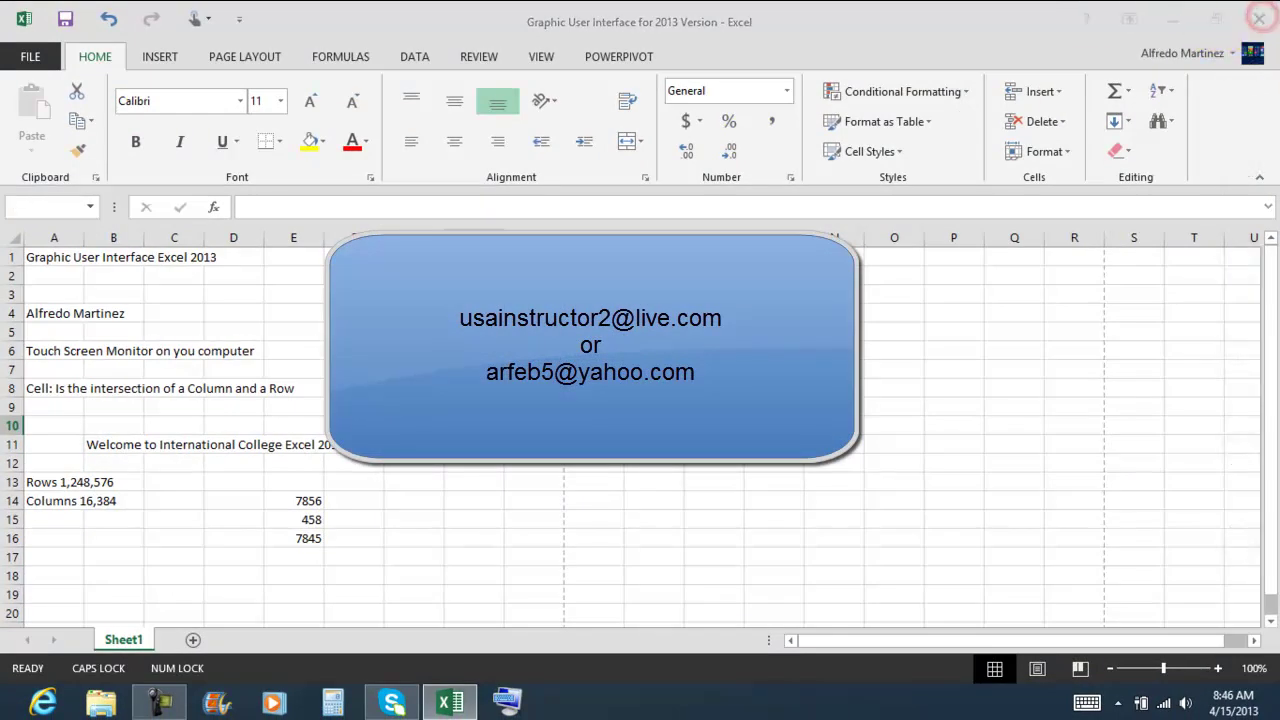
key(super+d)
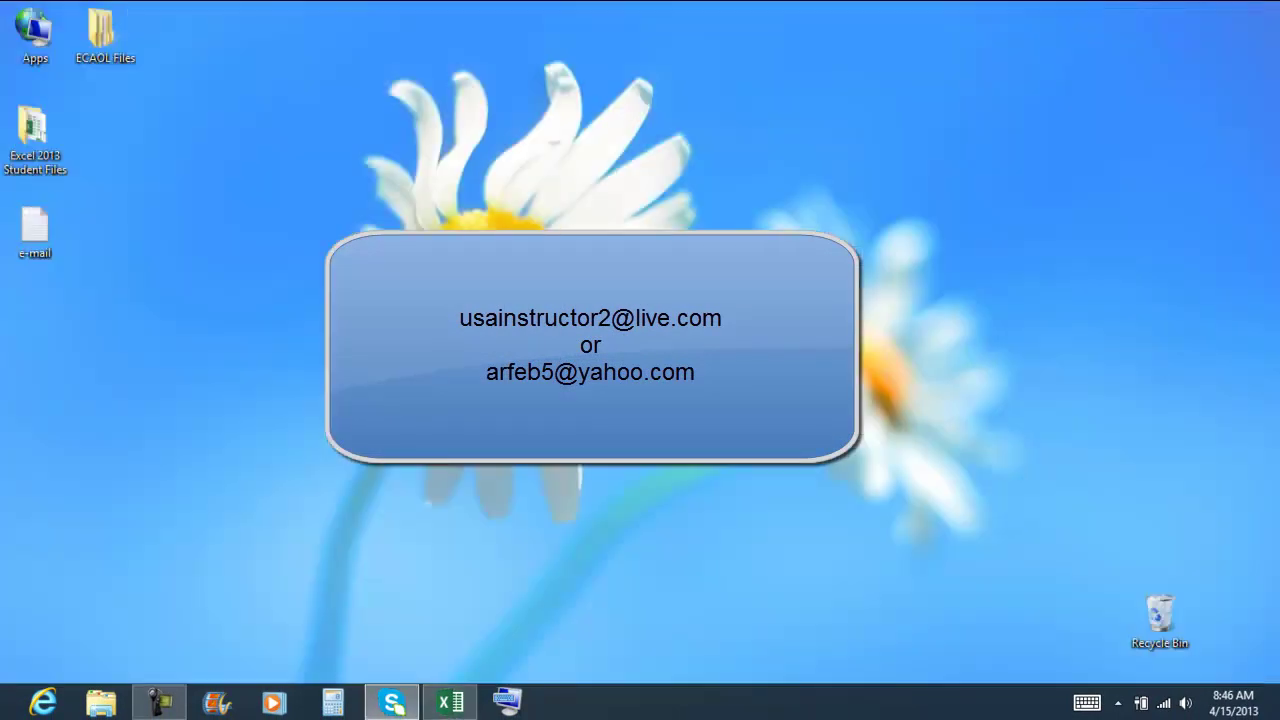
double_click(36, 240)
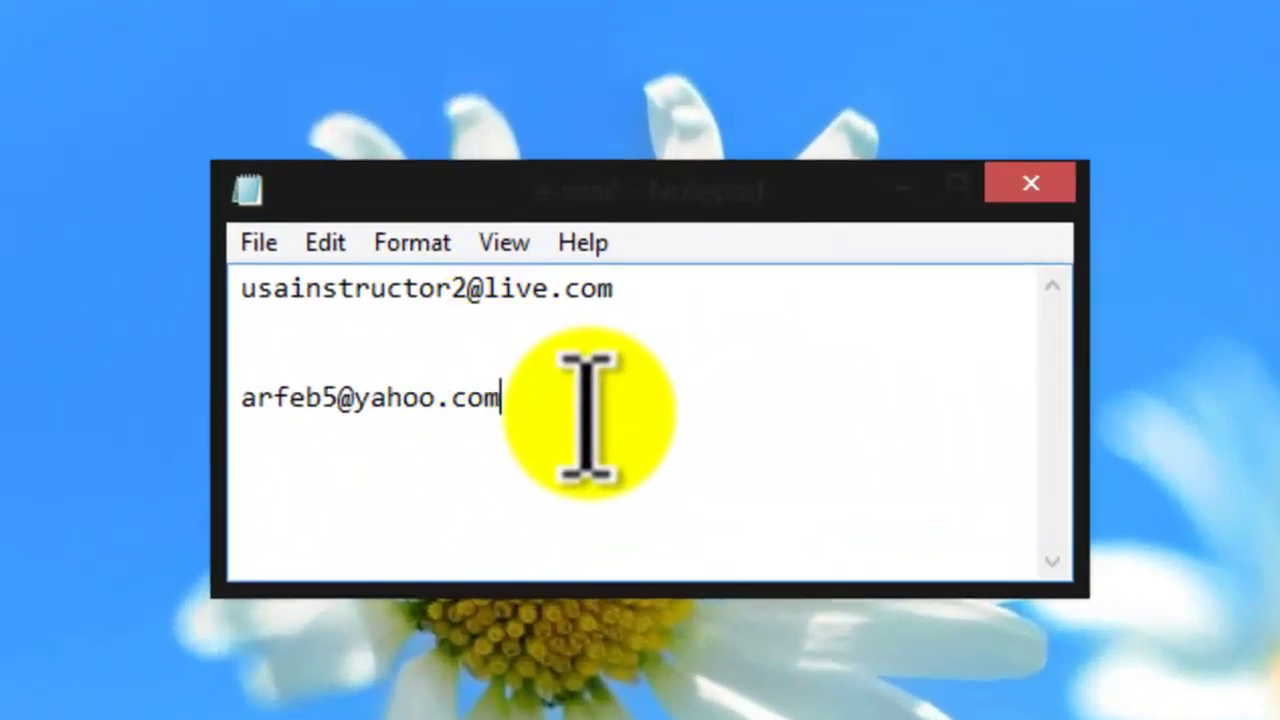
Highlight the two contact e-mail addresses in the text file and close Notepad
drag(518, 218, 466, 217)
drag(476, 410, 240, 290)
click(759, 445)
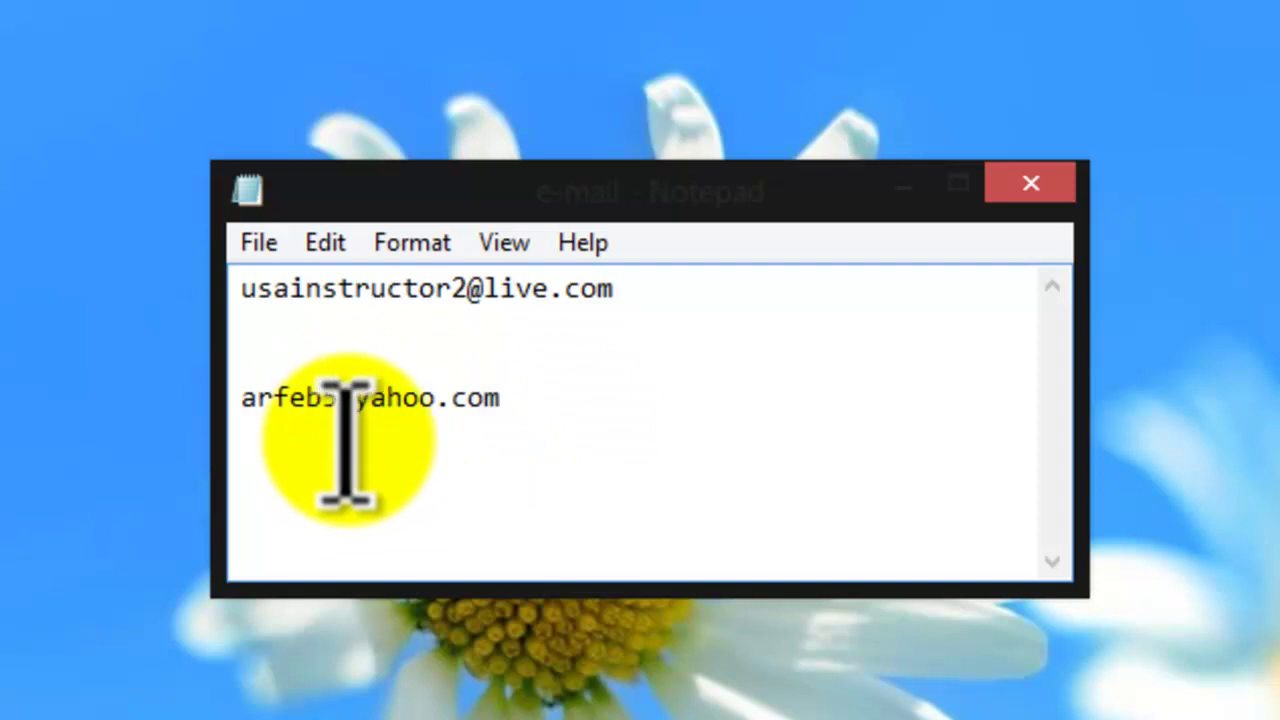
click(1026, 180)
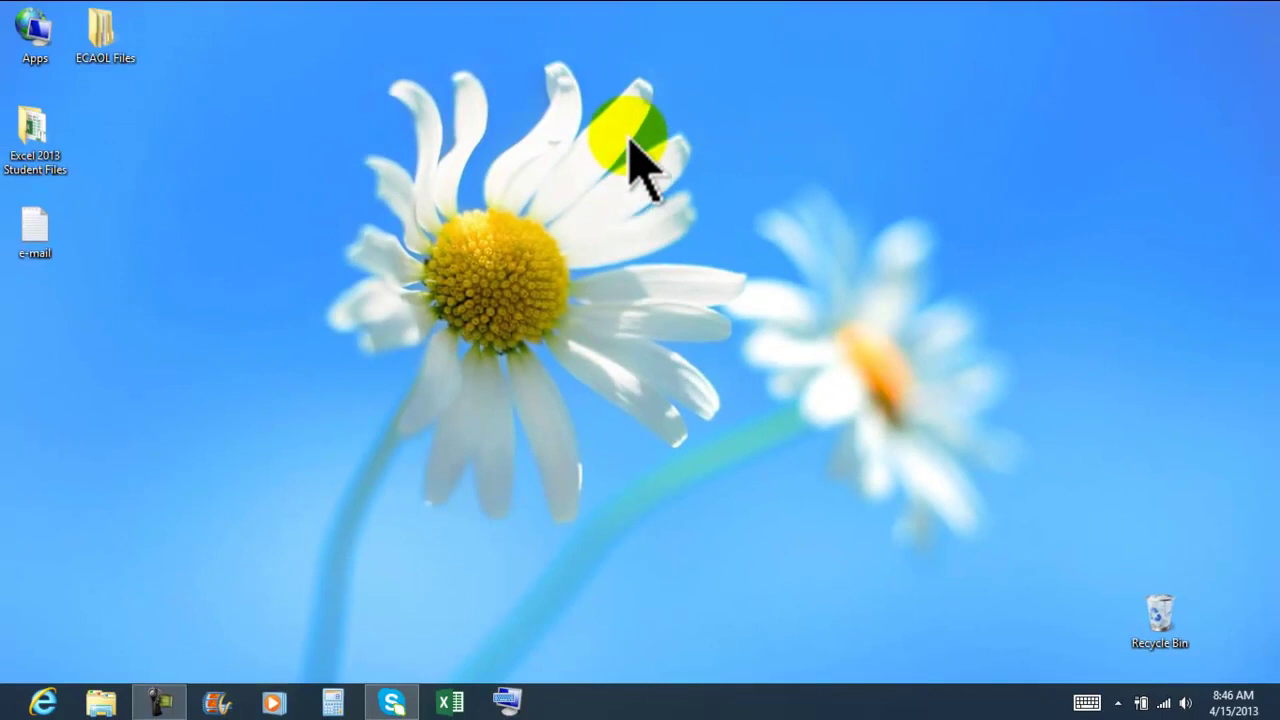
click(155, 703)
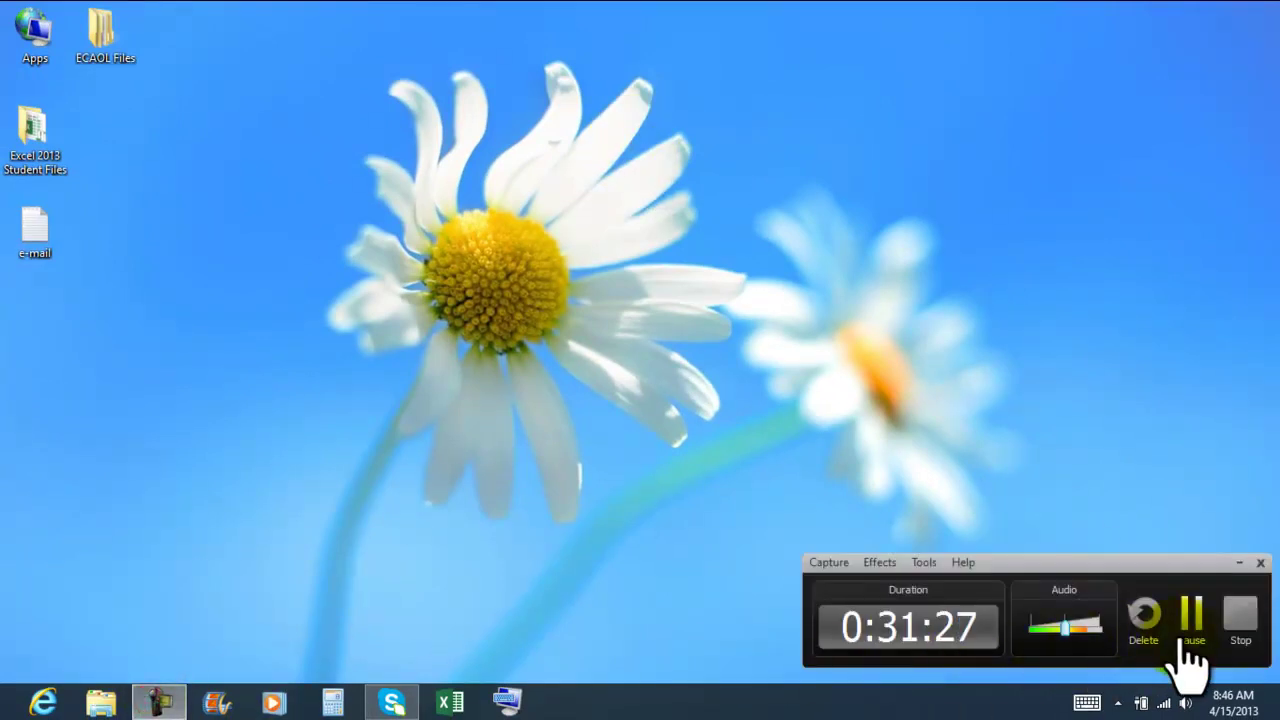